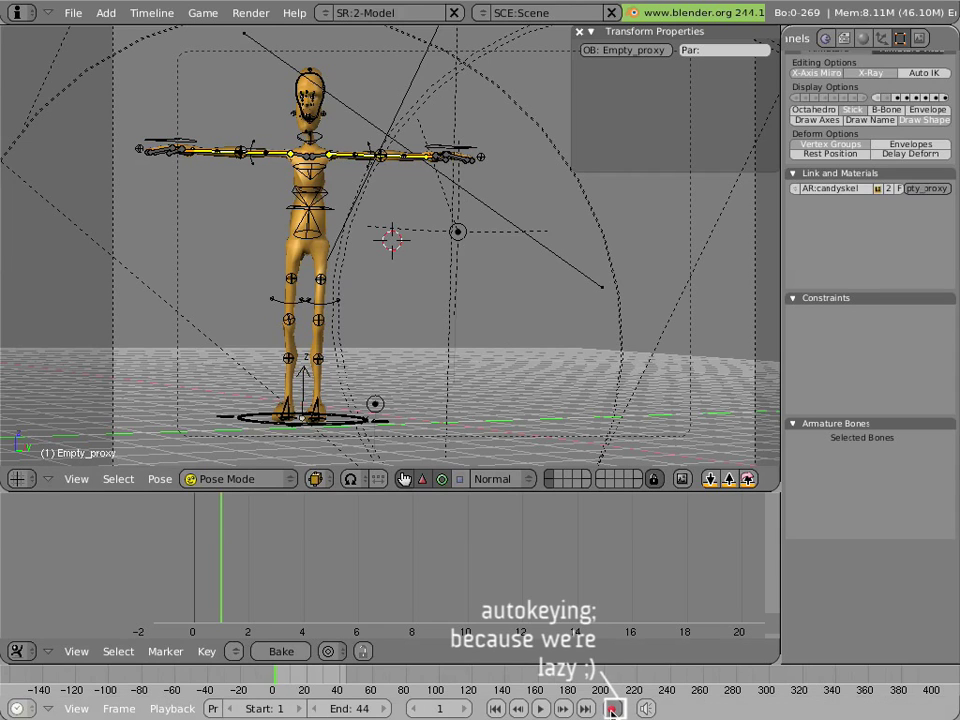
Turn on automatic keyframe recording and rotate the head bone to about 12° on X and 31° on Y
click(612, 709)
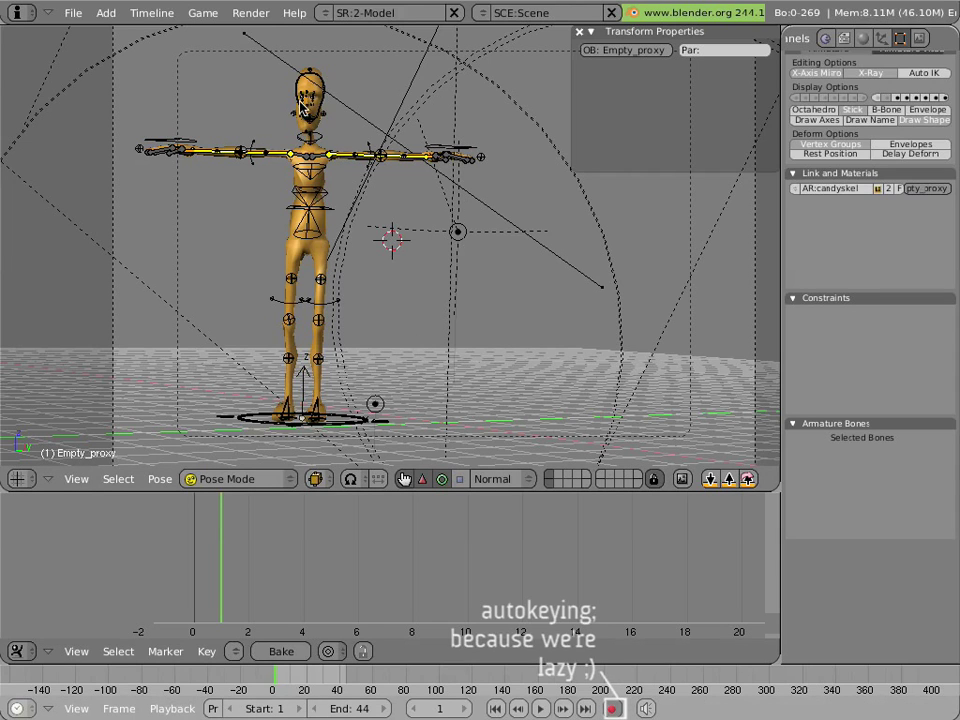
right_click(331, 122)
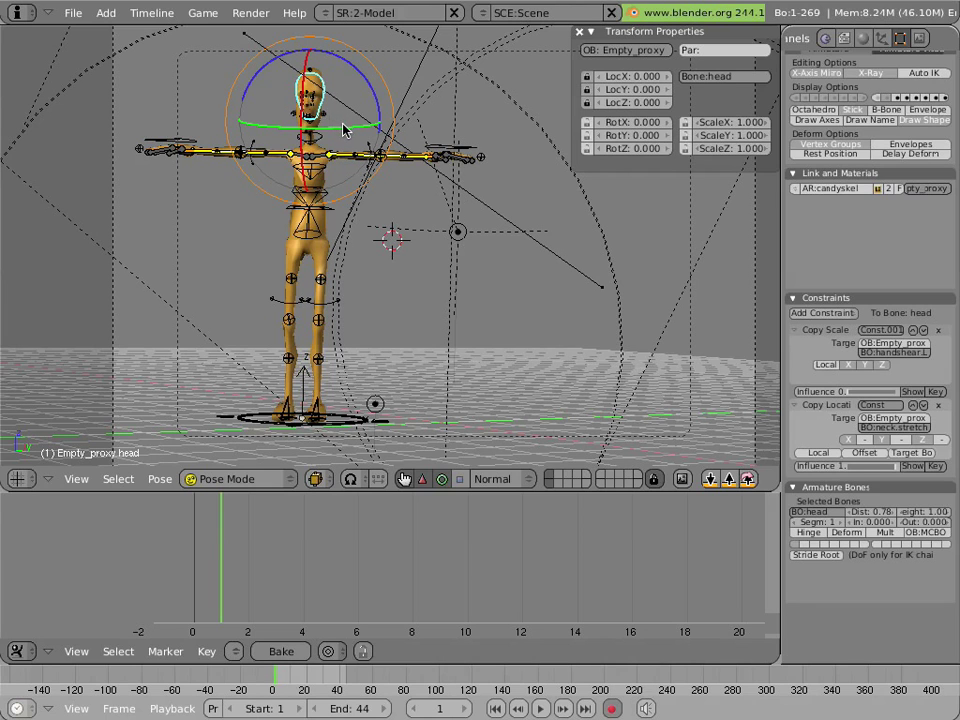
mouse_move(345, 131)
mouse_down()
mouse_move(352, 108)
mouse_move(345, 118)
mouse_up()
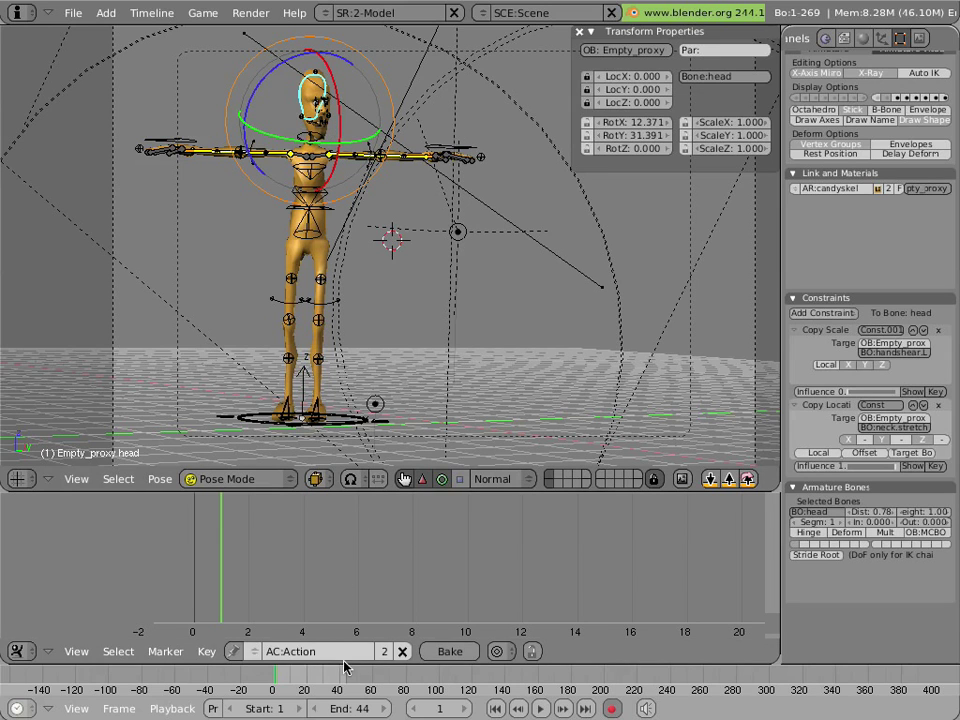
key(Home)
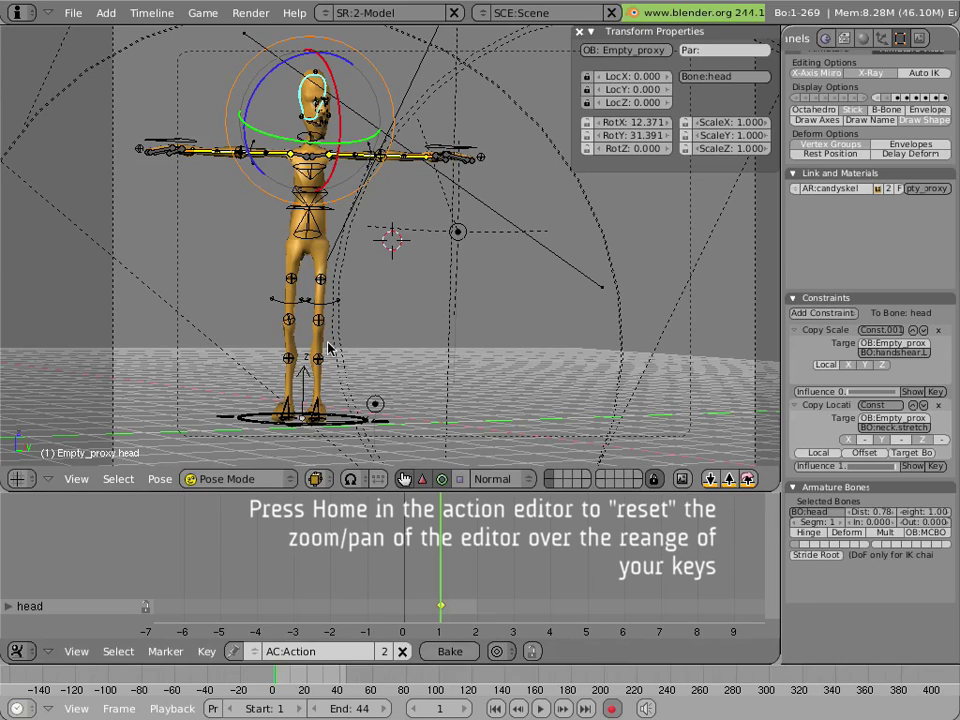
Turn the head bone further, to about 14° on X, 43° on Y and 3° on Z
scroll(315, 326, up, 3)
scroll(315, 321, up, 2)
shift+middle_drag(212, 150, 302, 339)
scroll(331, 236, up, 3)
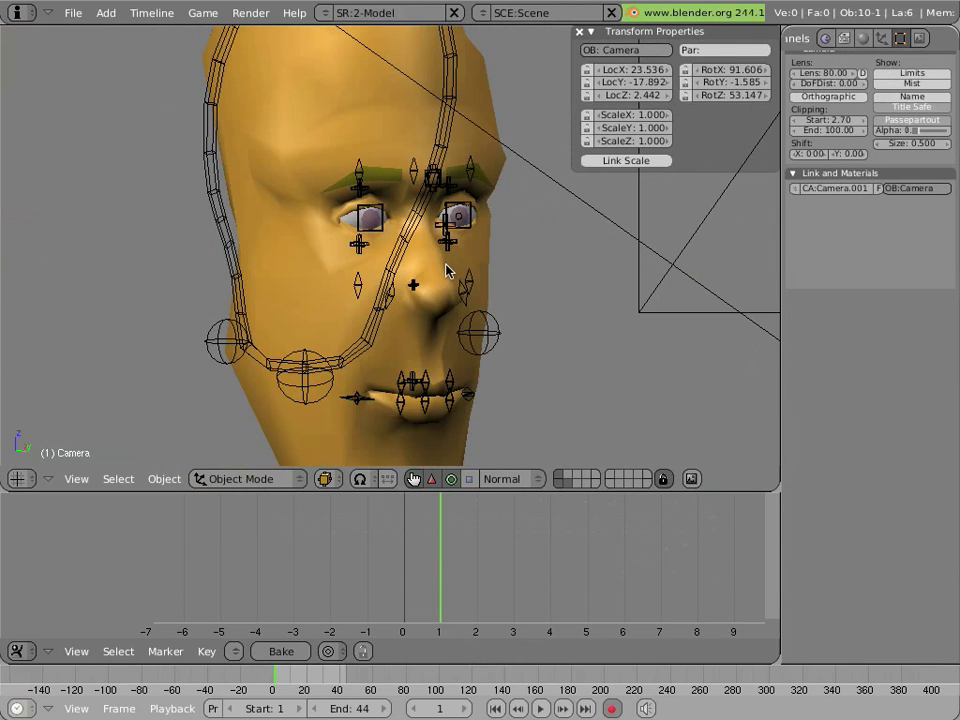
scroll(426, 336, down, 5)
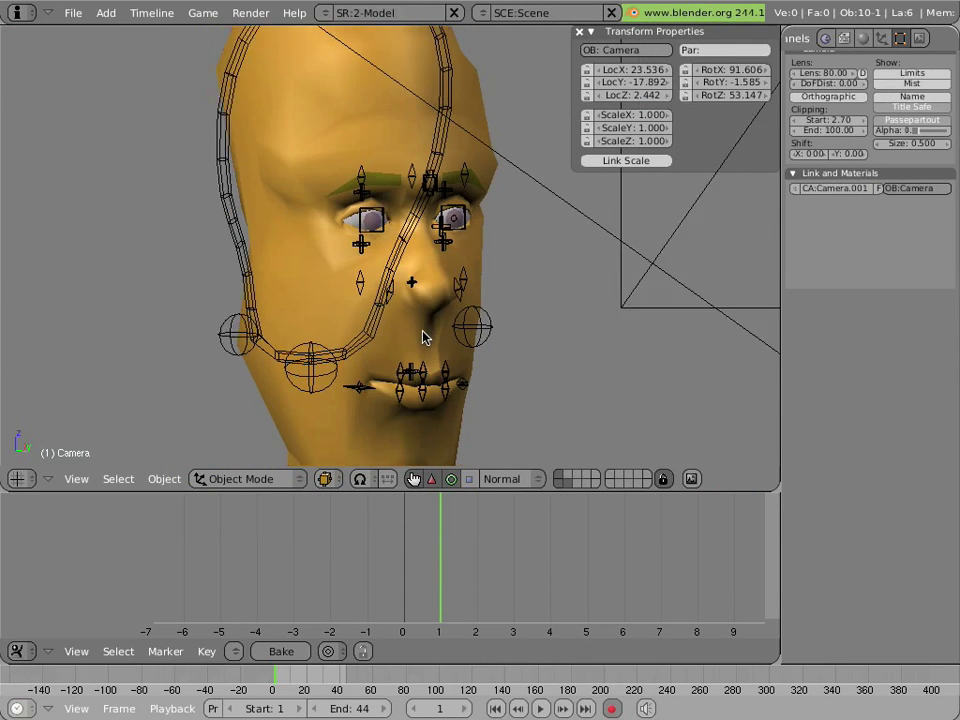
scroll(421, 337, down, 4)
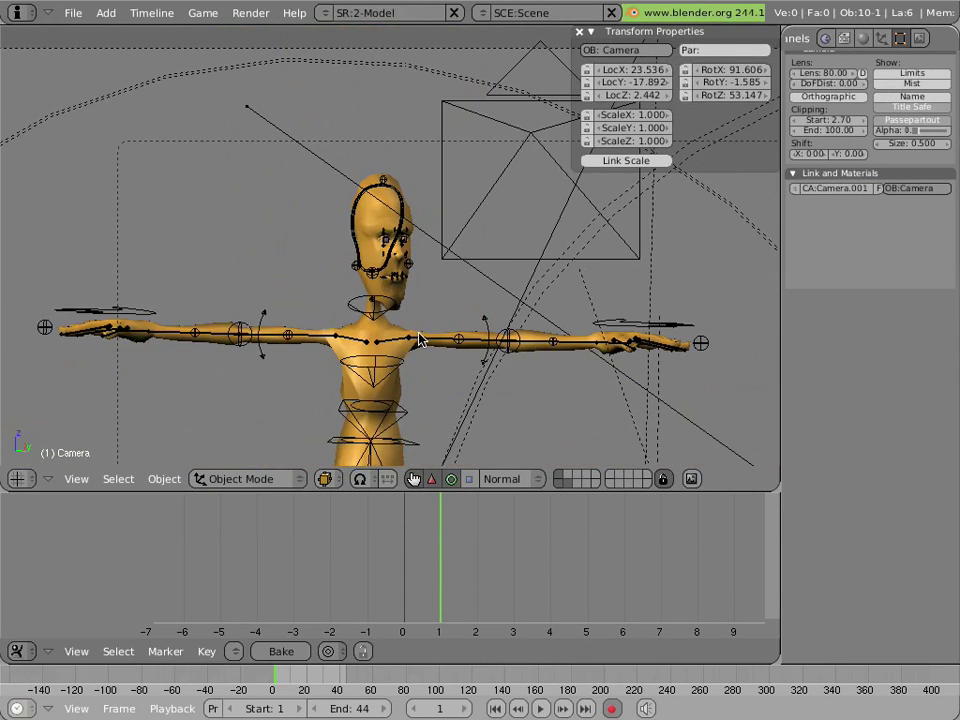
scroll(421, 337, up, 4)
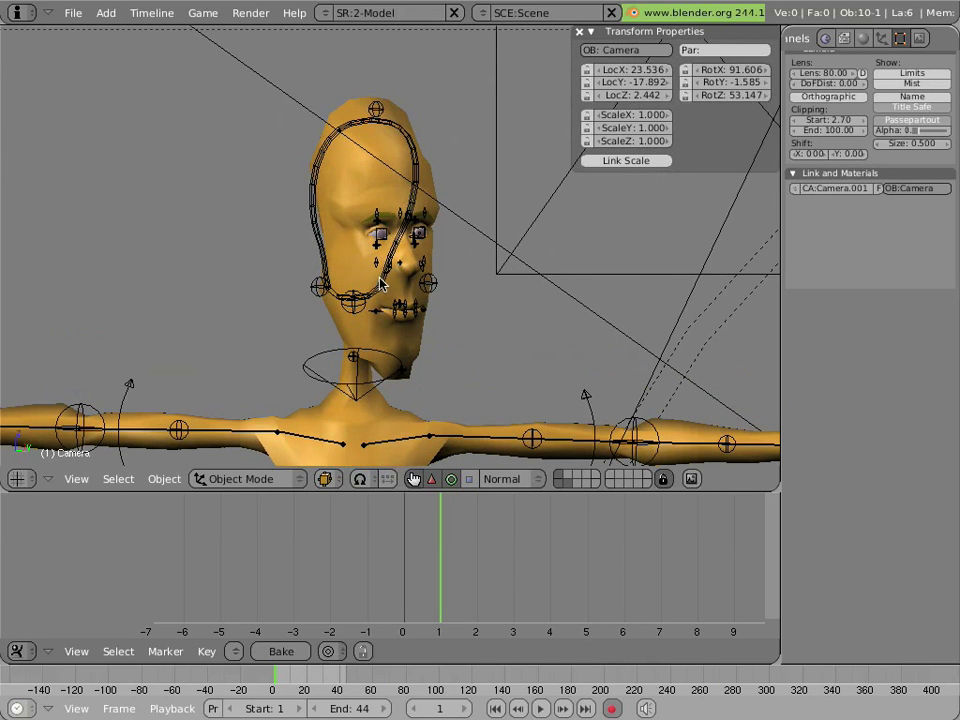
right_click(419, 325)
drag(419, 323, 410, 345)
key(alt+r)
Rotate the neck bone to about 10° on X and 9° on Y
right_click(392, 362)
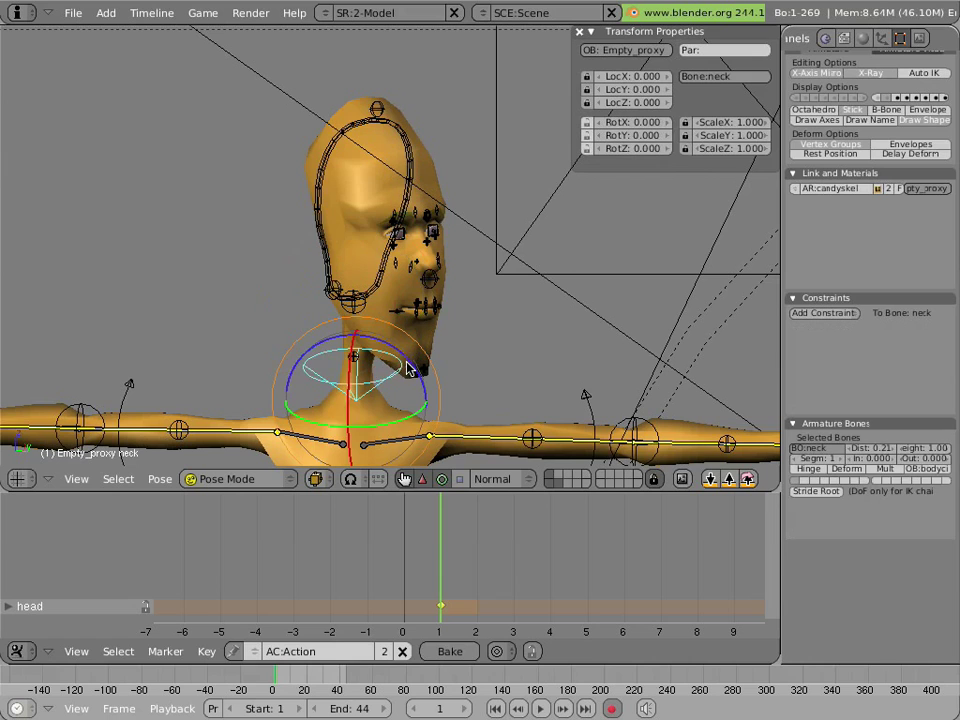
key(r)
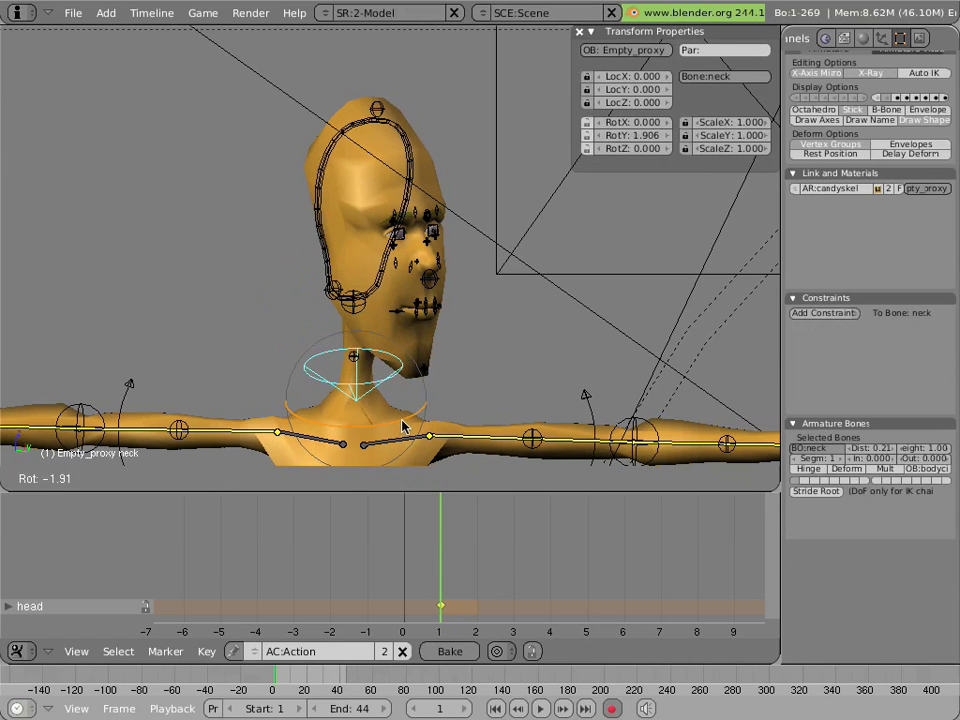
click(370, 410)
drag(365, 410, 368, 410)
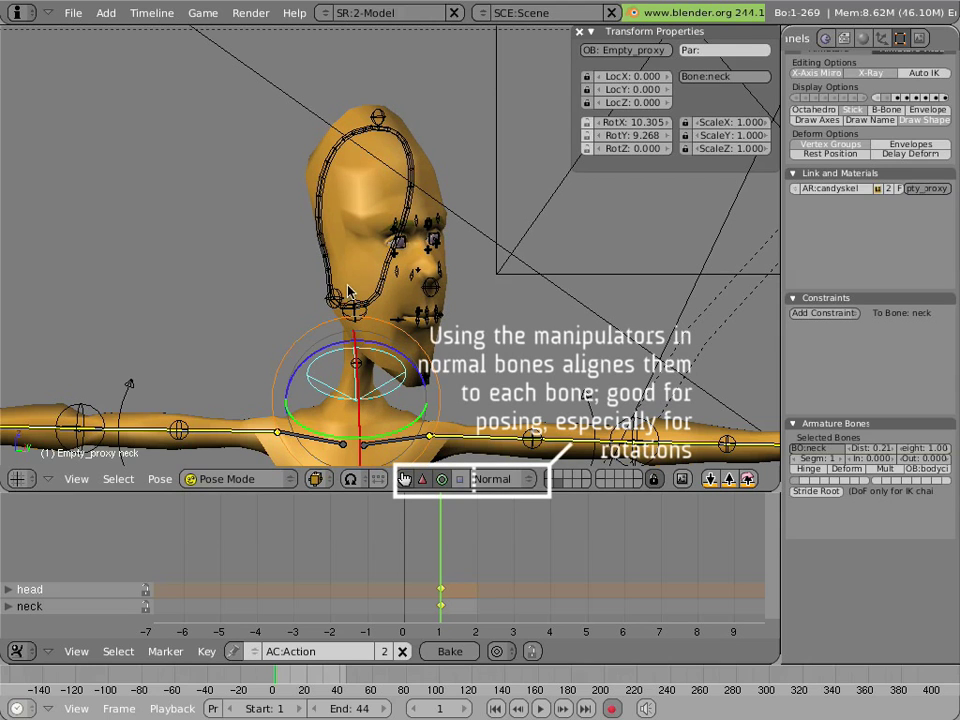
Readjust the head bone's rotation to about 6° on X, 44° on Y and -3° on Z
right_click(318, 196)
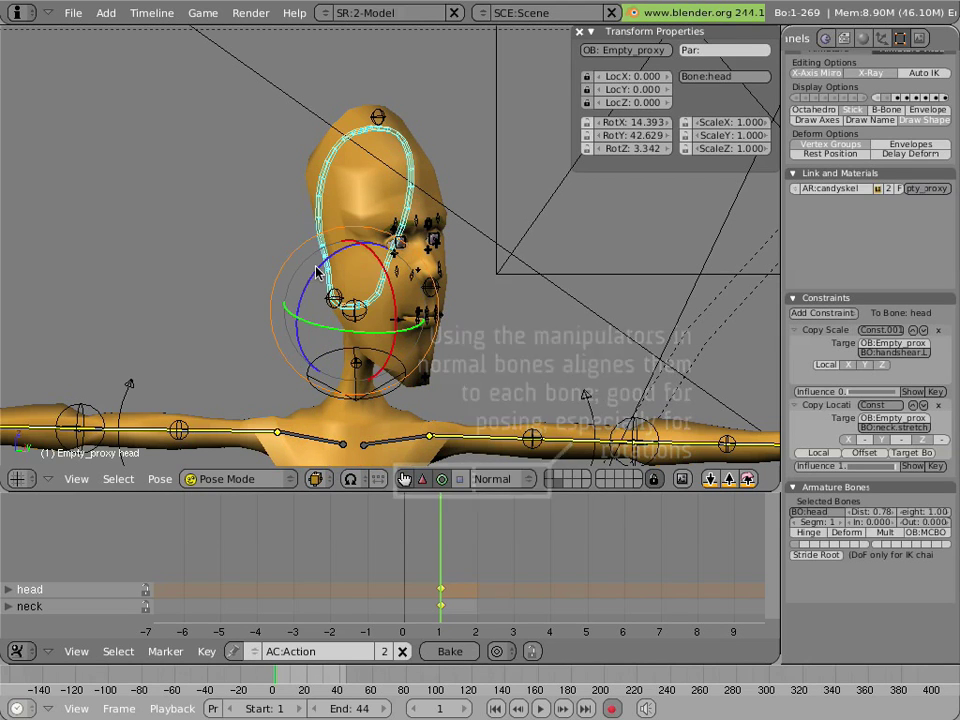
drag(316, 264, 322, 268)
drag(395, 288, 391, 278)
Lower the right arm by rotating toparm.R to about -82° on X and shoulderspin.R to about -11° on X
scroll(396, 284, down, 2)
shift+middle_drag(386, 456, 388, 134)
scroll(360, 205, down, 2)
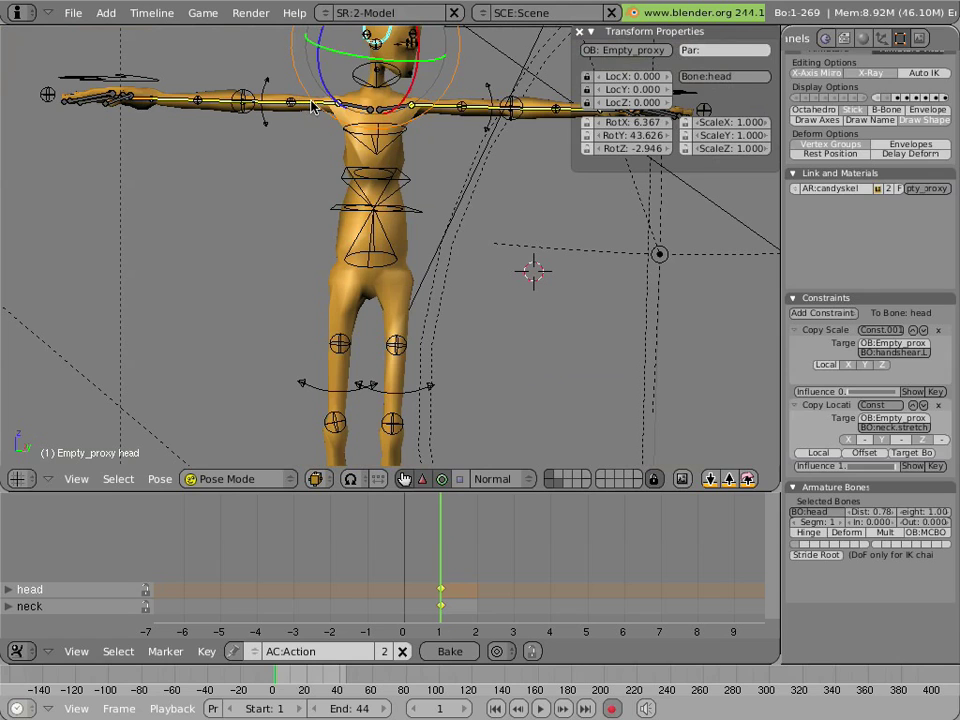
right_click(311, 107)
drag(378, 172, 337, 138)
right_click(348, 107)
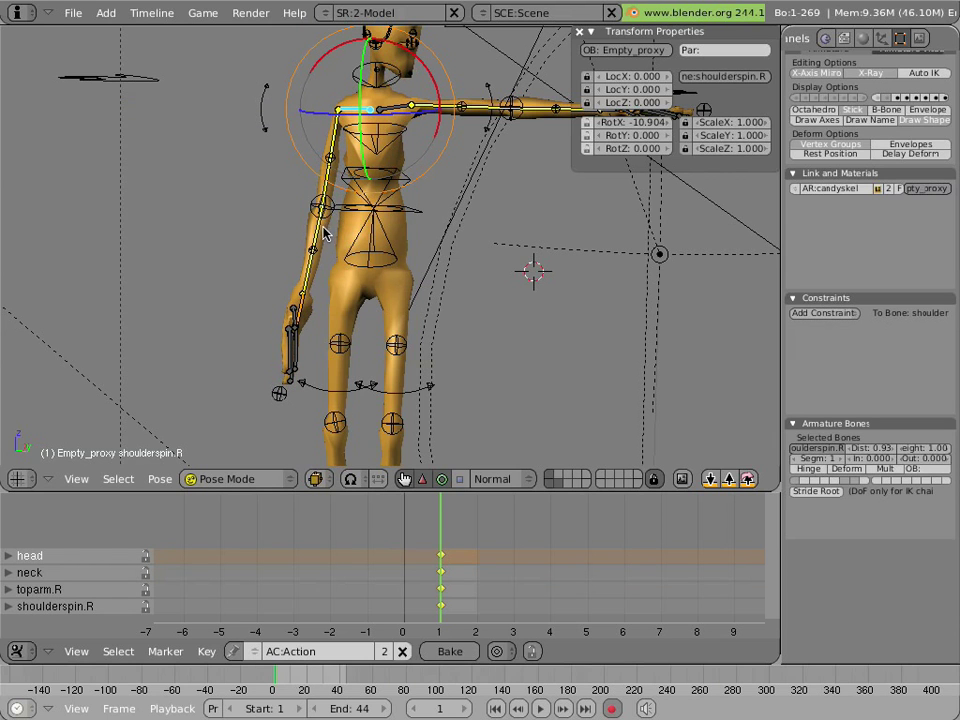
Swing the right upper arm bone, toparm.R, slightly behind the body
right_click(325, 193)
middle_drag(279, 189, 435, 237)
scroll(434, 190, up, 3)
scroll(427, 162, down, 1)
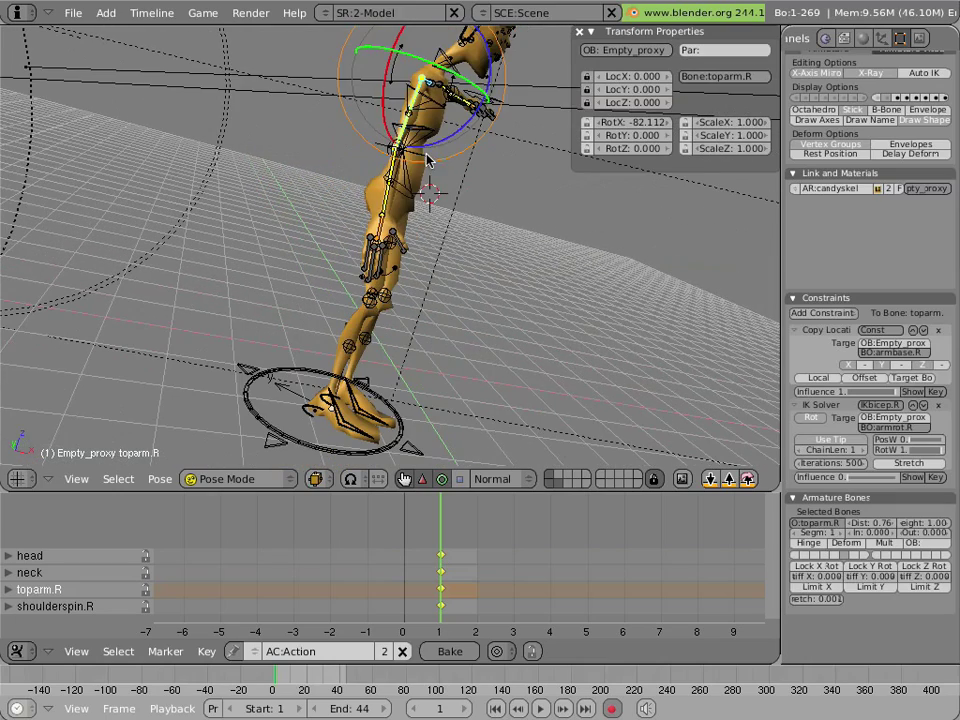
key(r)
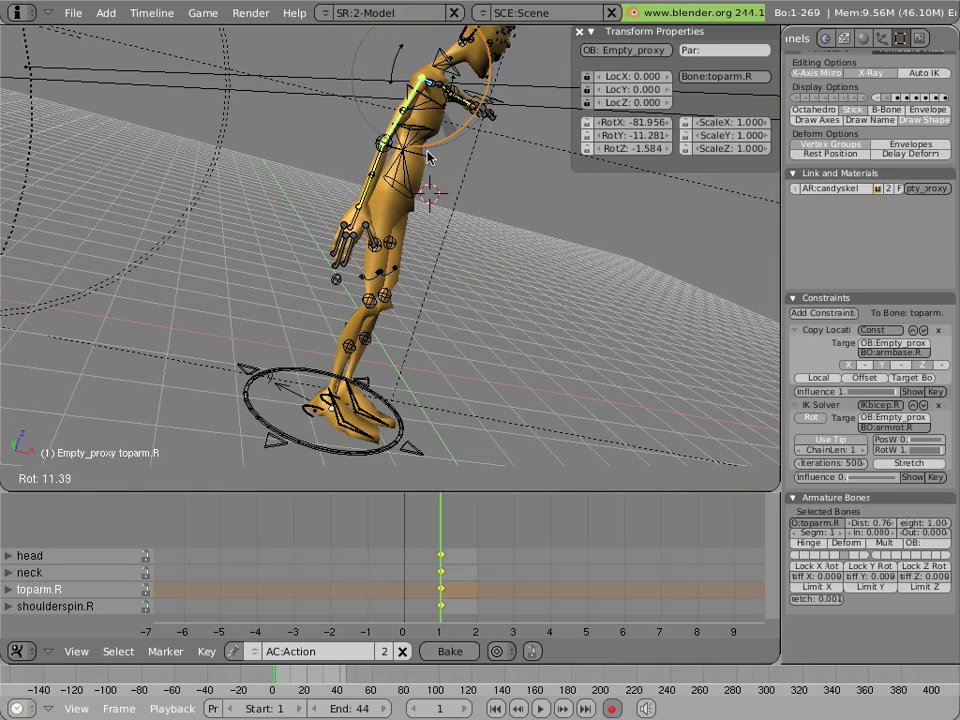
click(407, 163)
Bend the right elbow forward by rotating lowarm.R to about 38° on Z
right_click(383, 162)
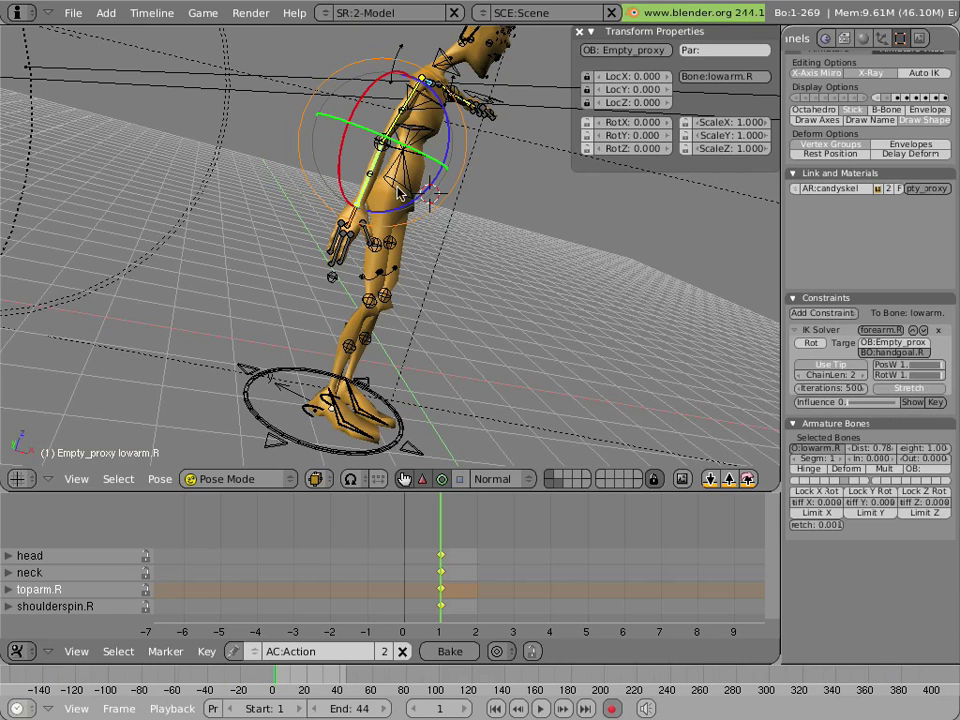
key(r)
click(408, 209)
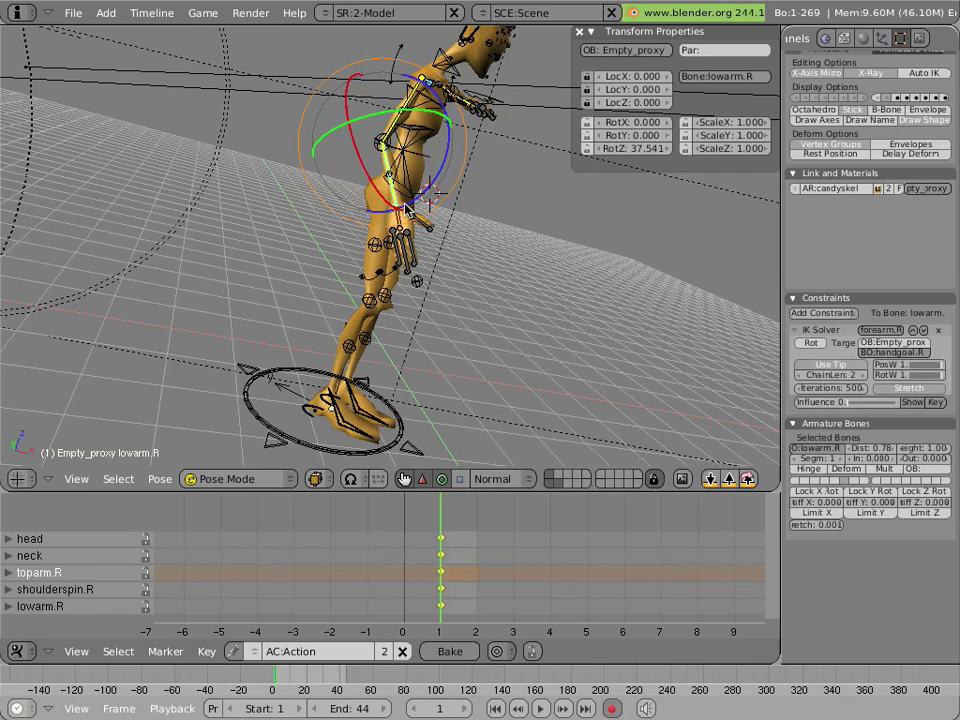
Rotate the right hand bone to about 56° on X, -113° on Y and -85° on Z
right_click(425, 218)
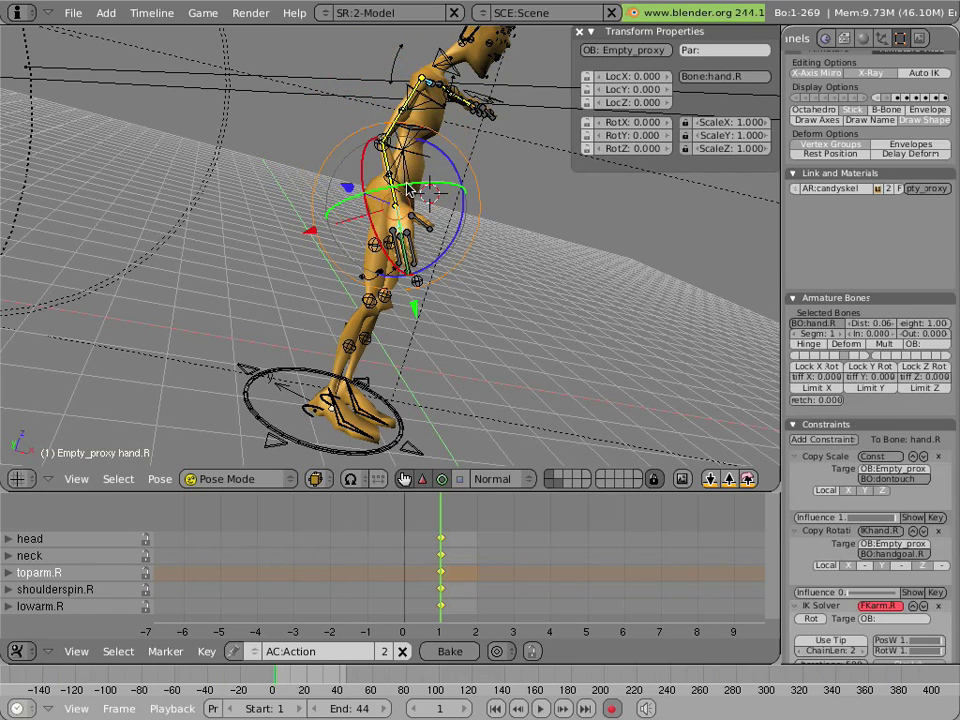
key(r)
click(457, 231)
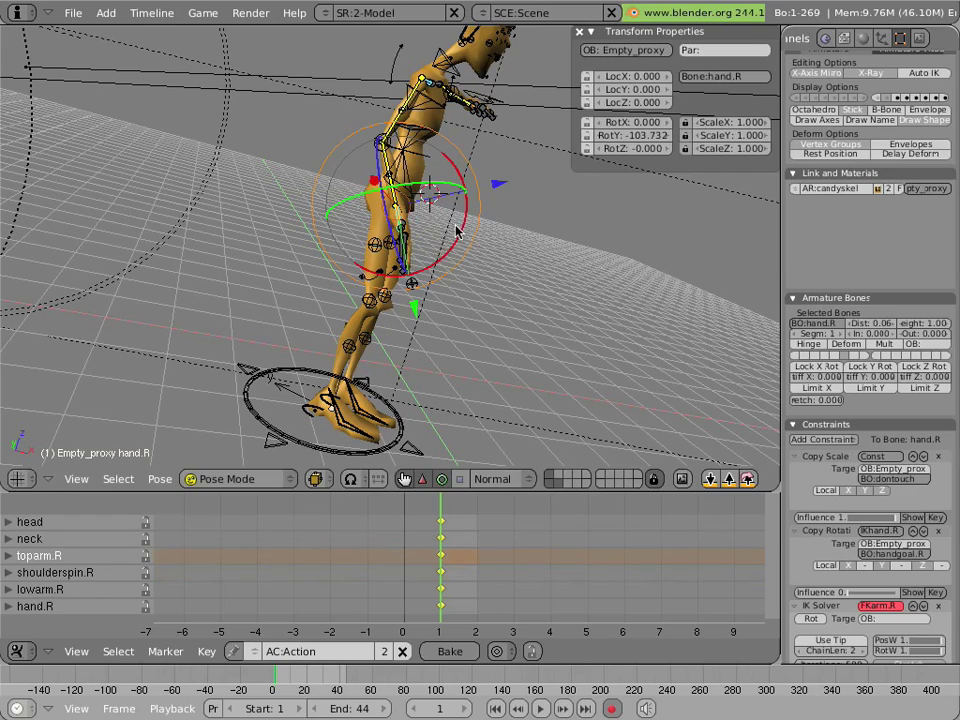
key(r)
click(441, 246)
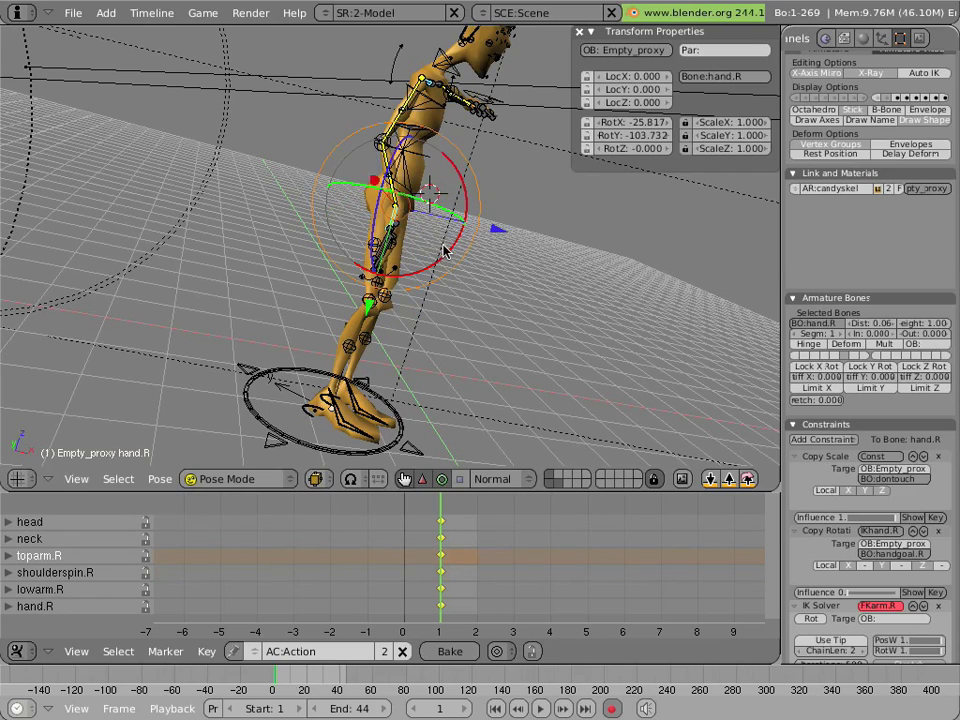
middle_drag(441, 246, 325, 183)
key(r)
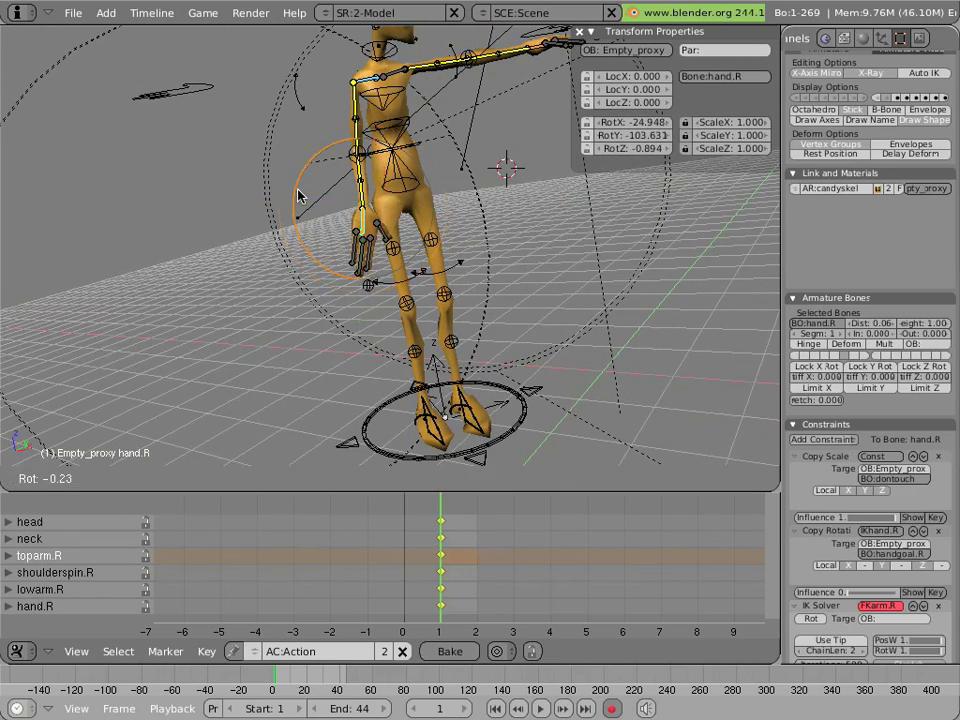
click(320, 236)
Curl the right hand's little, middle and pointer fingers together to about -29° on Z and scale them to about 0.83
key(KP_Decimal)
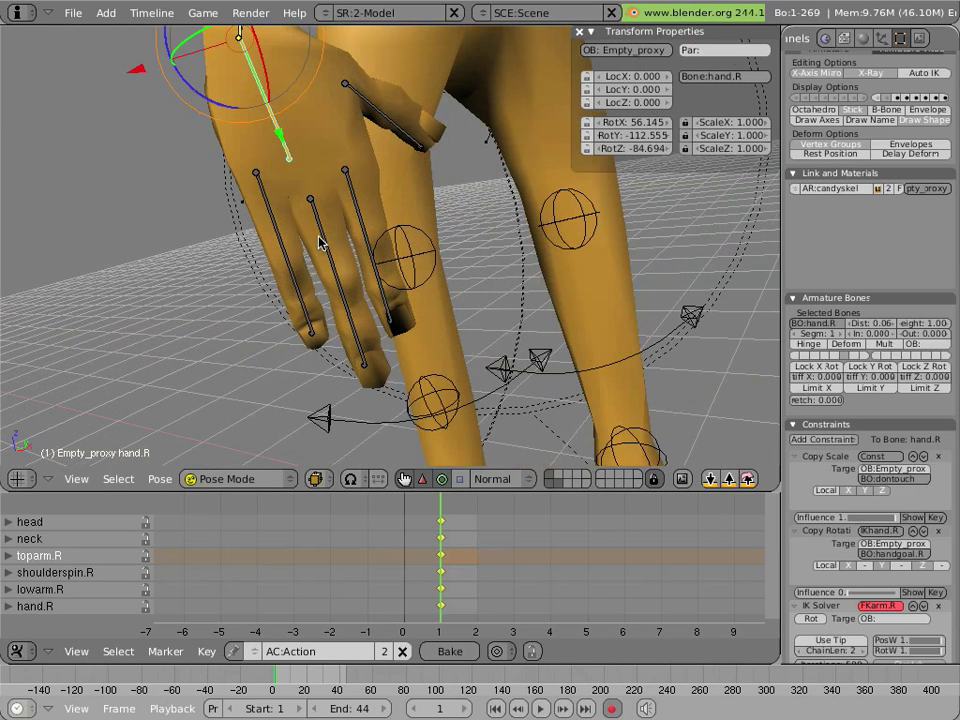
right_click(292, 246)
shift+right_click(339, 242)
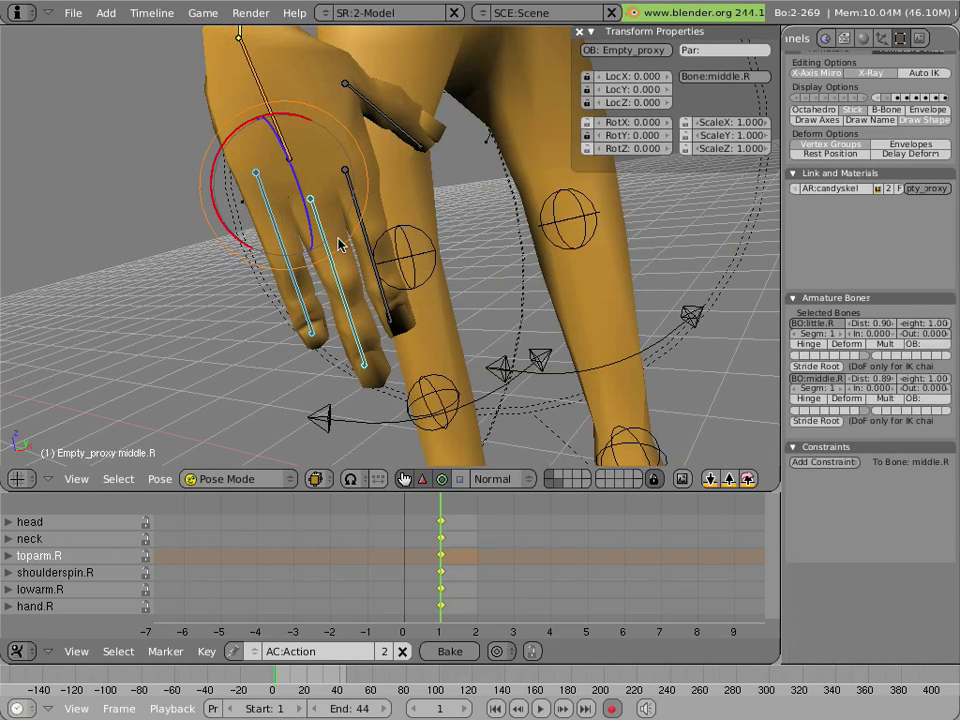
shift+right_click(352, 220)
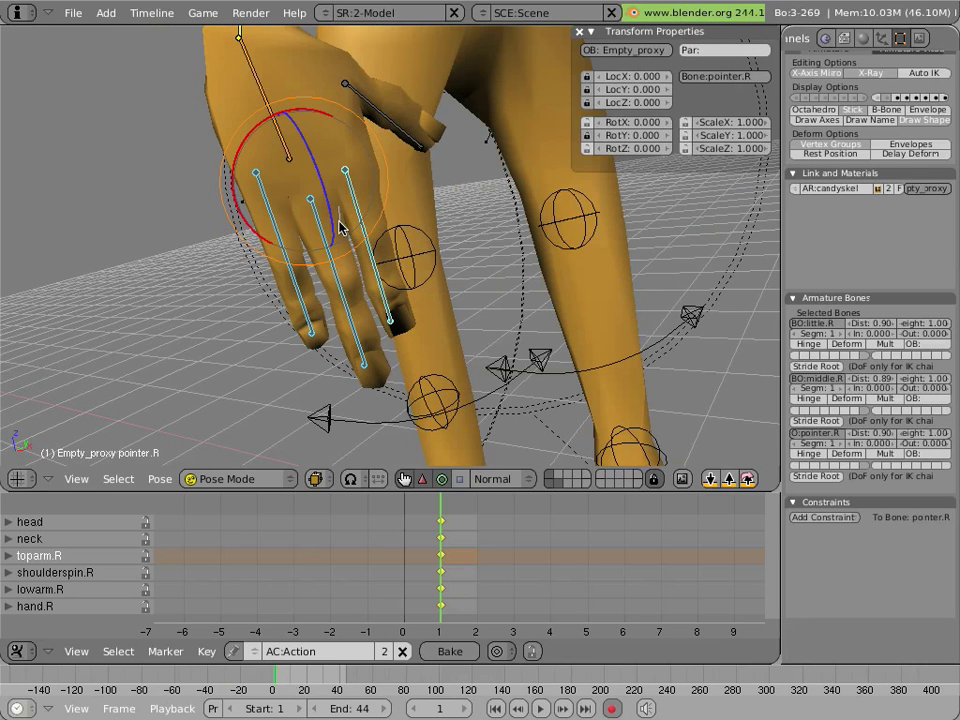
key(r)
right_click(331, 220)
drag(332, 208, 308, 225)
key(s)
click(364, 261)
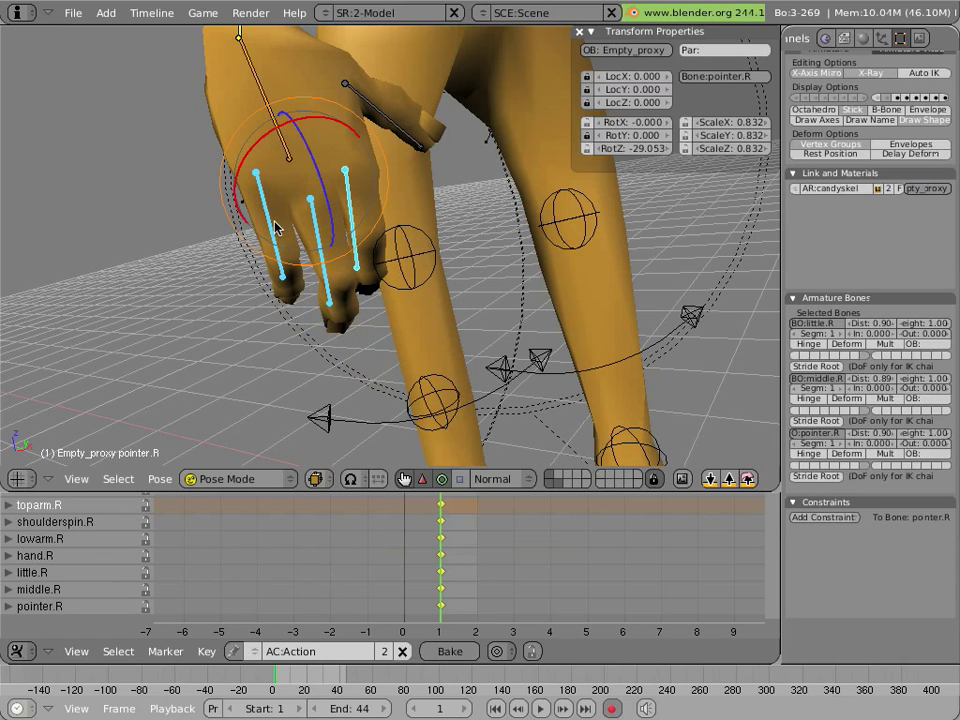
Tilt the three right finger bones together to about -3.5° on X
right_click(275, 225)
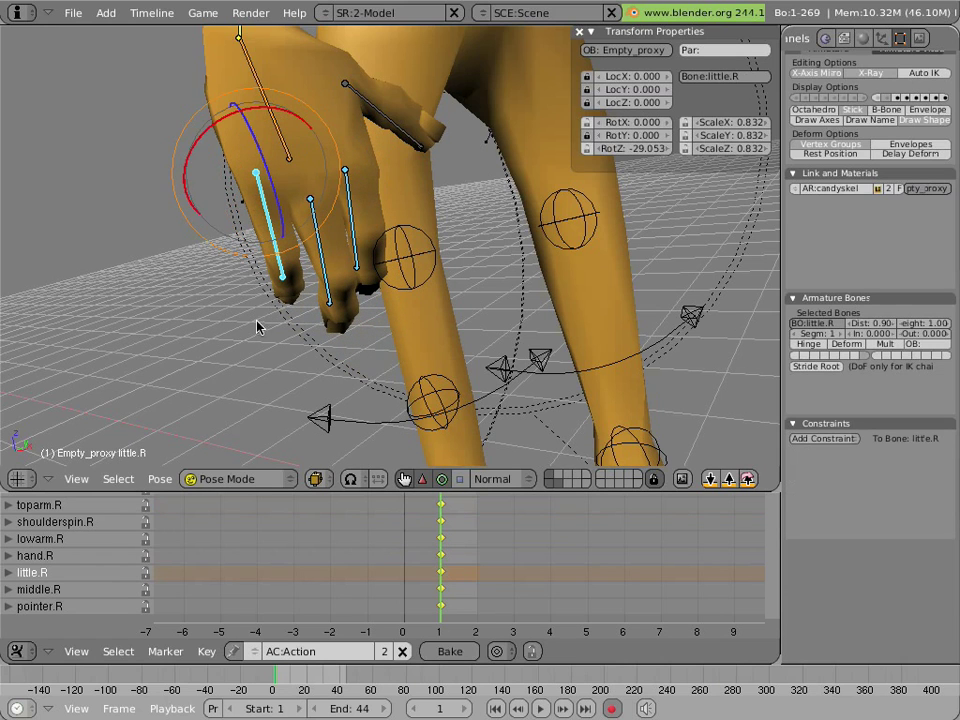
key(ctrl+z)
drag(236, 200, 242, 206)
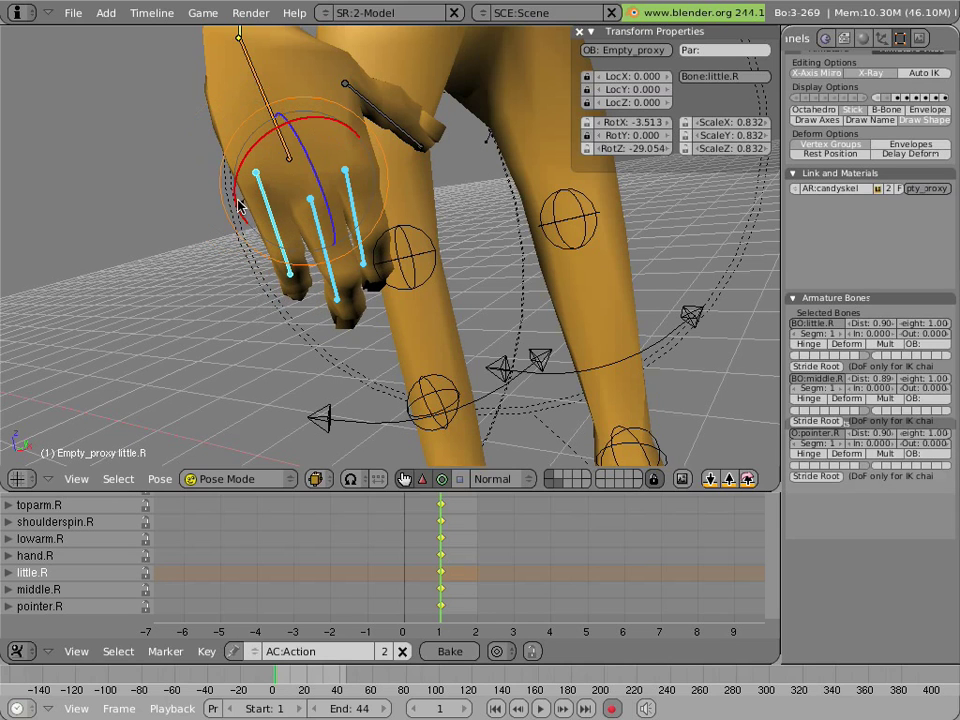
Rotate the right thumb bone to about -20° on X and -11° on Z, and curl it by scaling to about 0.89
right_click(398, 124)
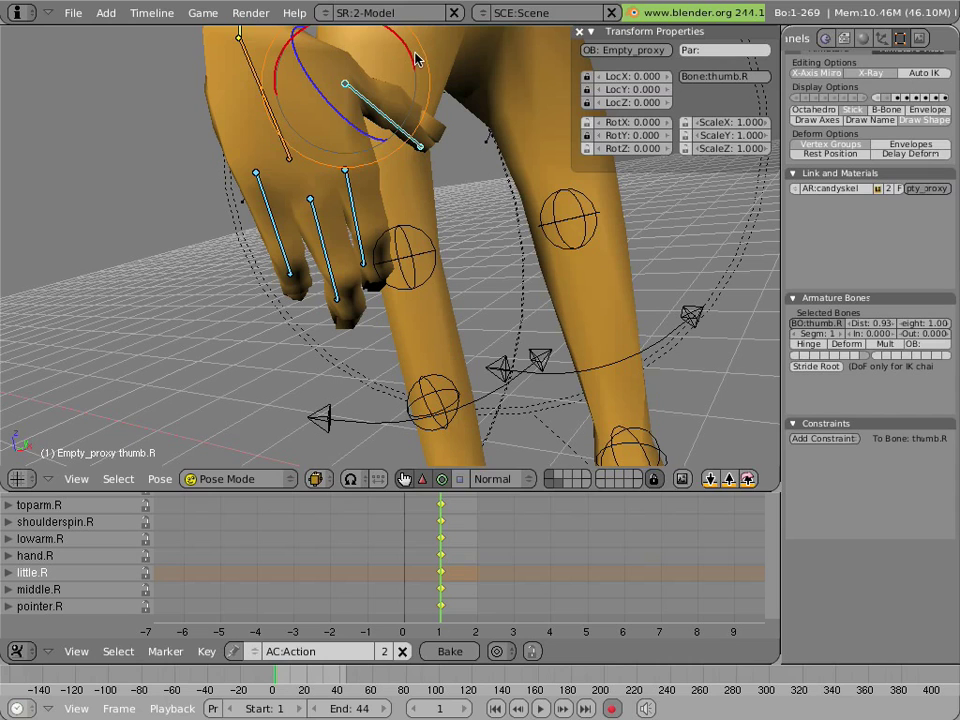
drag(410, 62, 401, 87)
key(r)
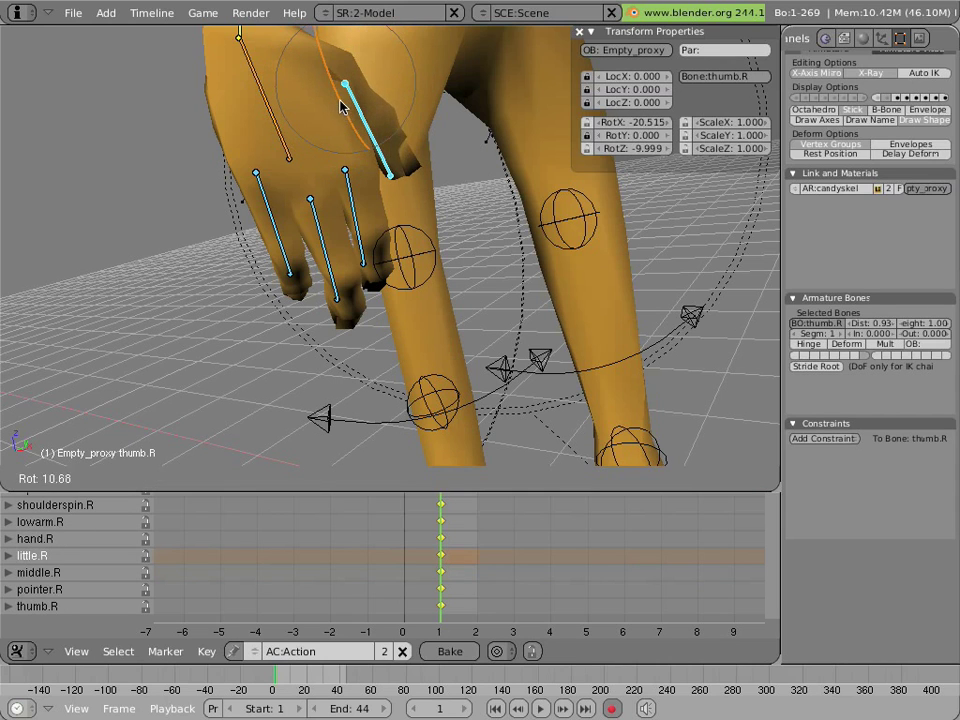
click(350, 104)
key(s)
click(390, 165)
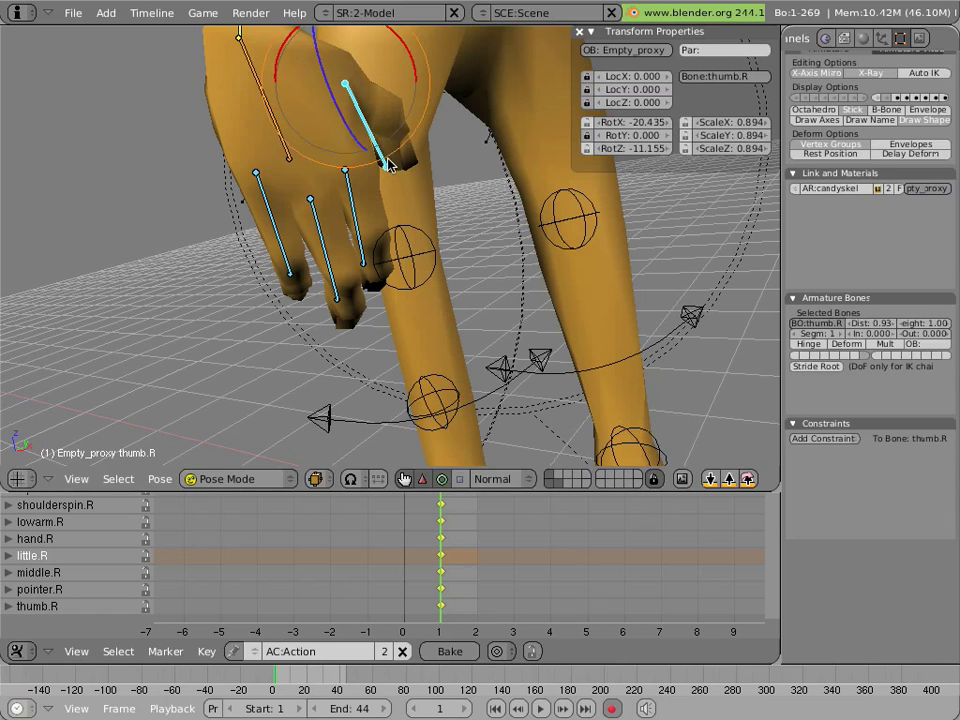
Shift the torso bone sideways to about -0.21 on its local X axis
scroll(413, 232, down, 5)
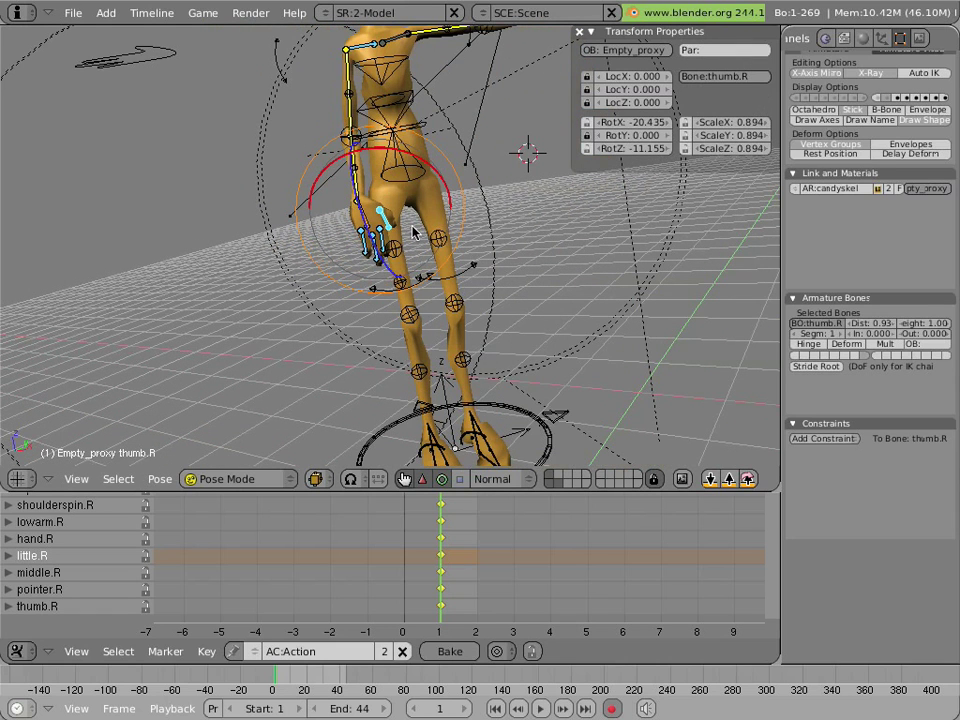
key(KP_1)
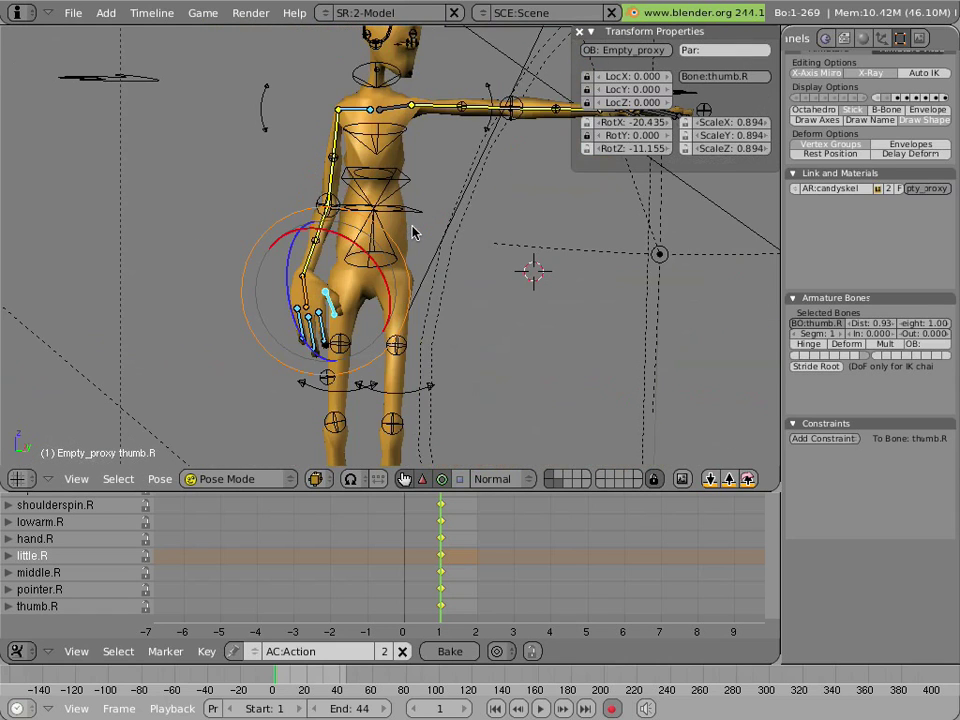
shift+middle_drag(413, 232, 413, 83)
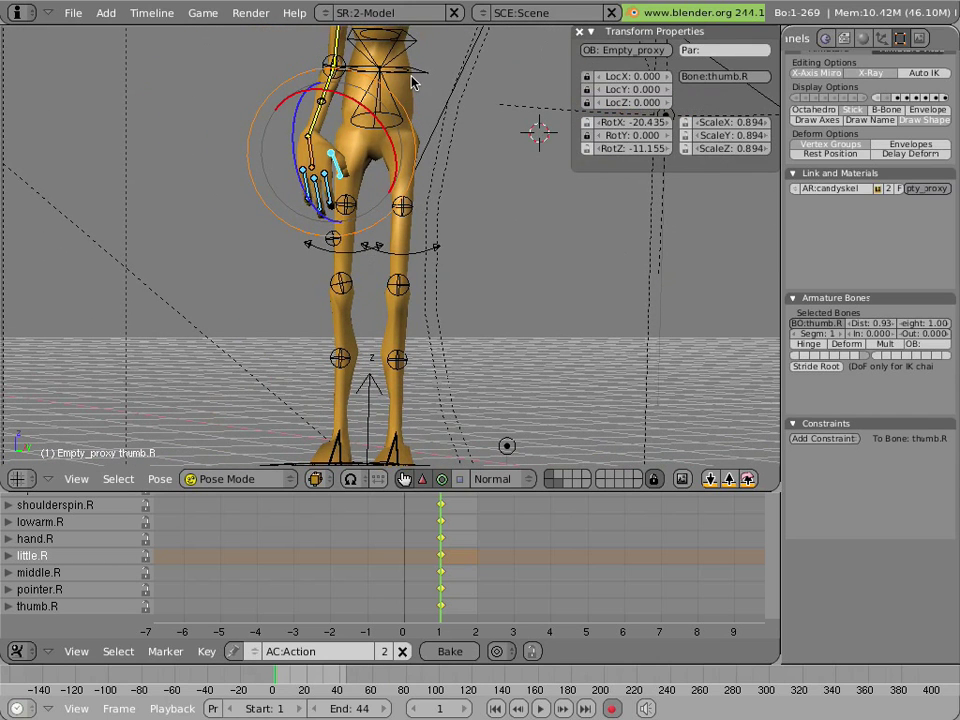
right_click(413, 83)
drag(485, 83, 463, 83)
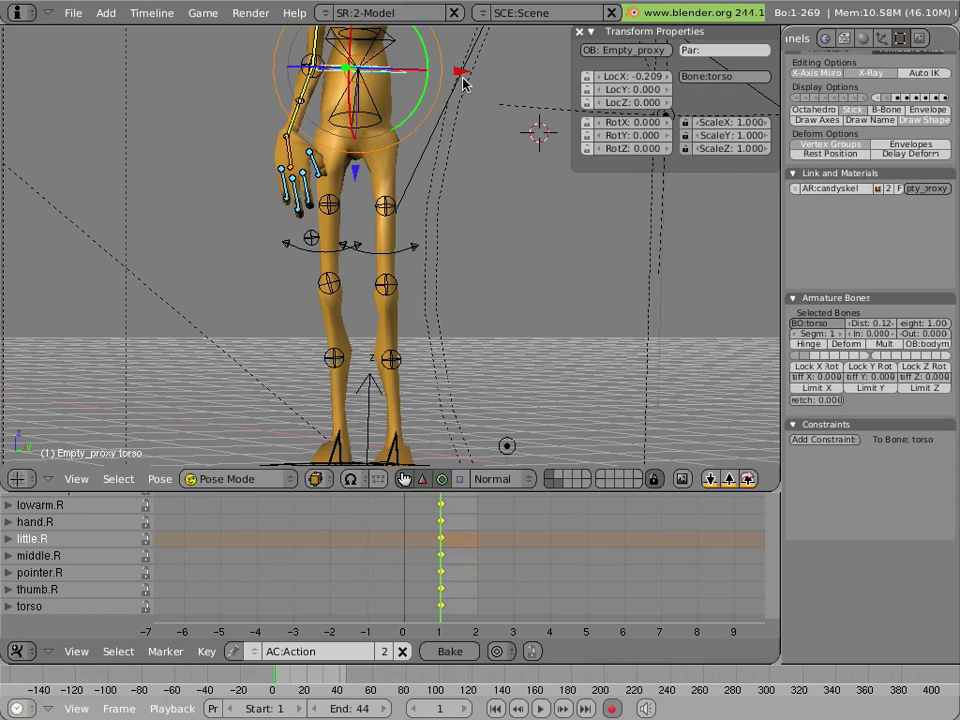
Rotate the lowback bone to about 5.8° on its Z axis
shift+middle_drag(366, 133, 377, 169)
right_click(388, 178)
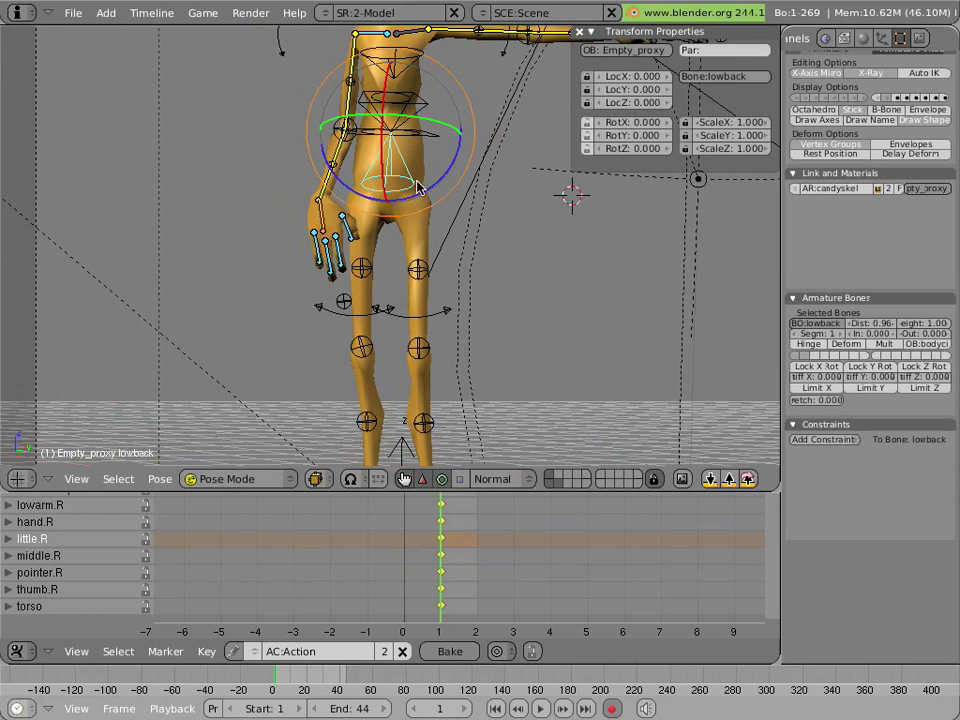
drag(428, 192, 424, 190)
Turn the left foot bone outward to about 57° on Z and move it to about 0.12 on X and 0.09 on Y
shift+middle_drag(401, 317, 399, 232)
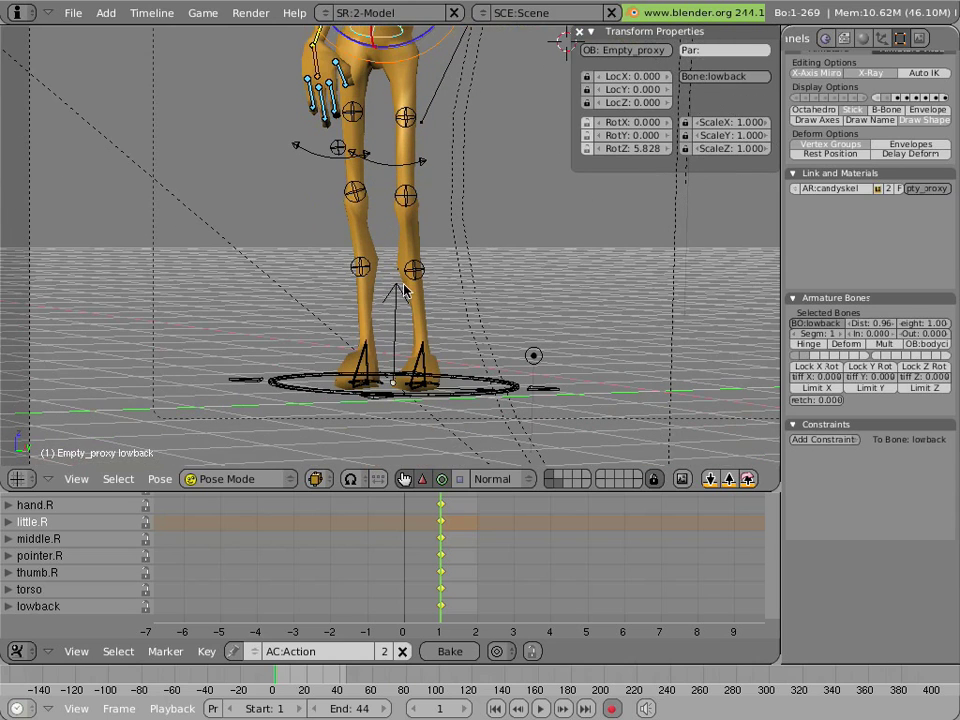
right_click(440, 389)
key(r)
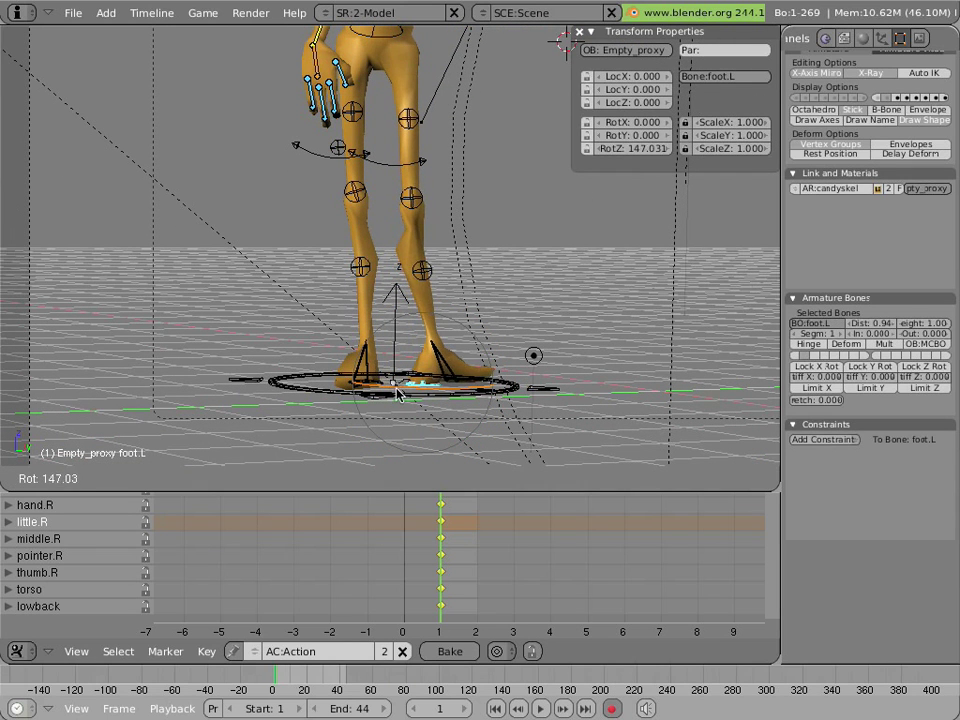
key(Escape)
key(r)
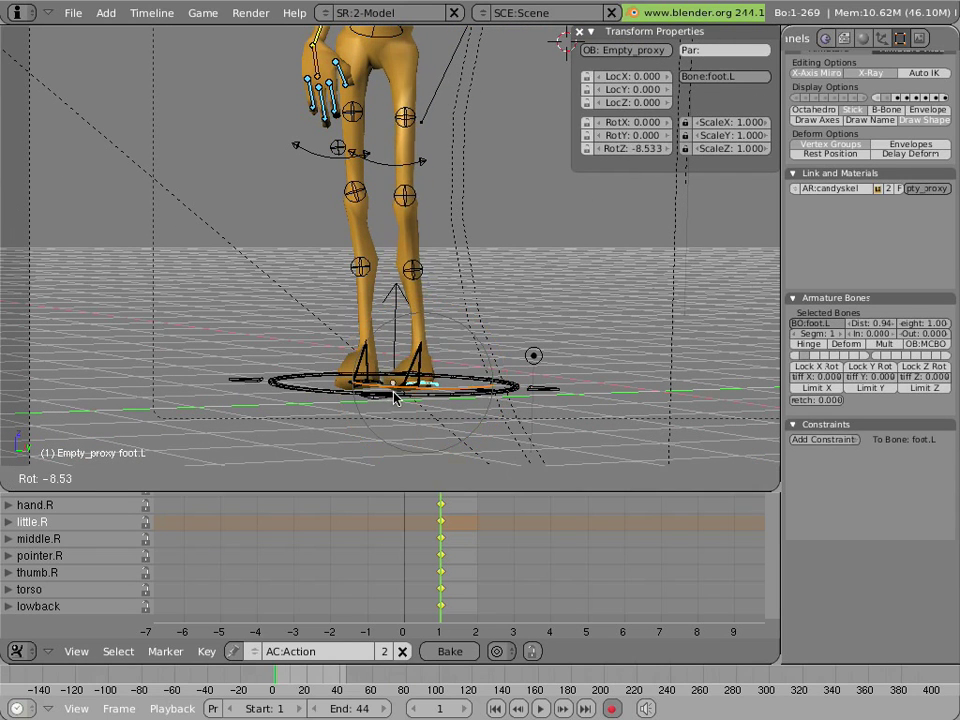
click(388, 350)
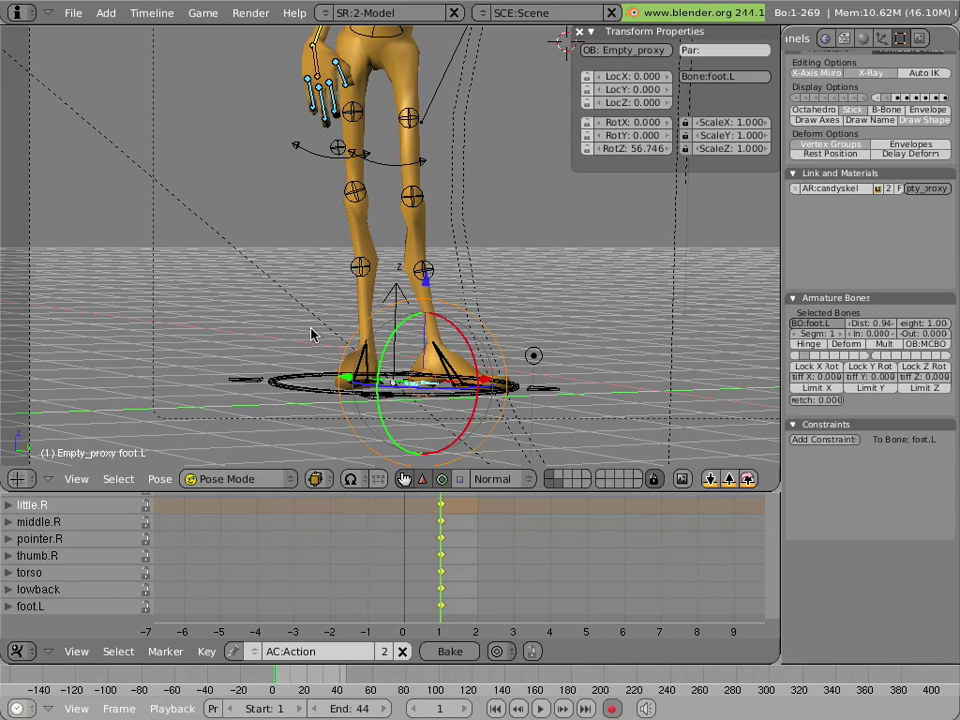
key(g)
key(y)
click(340, 340)
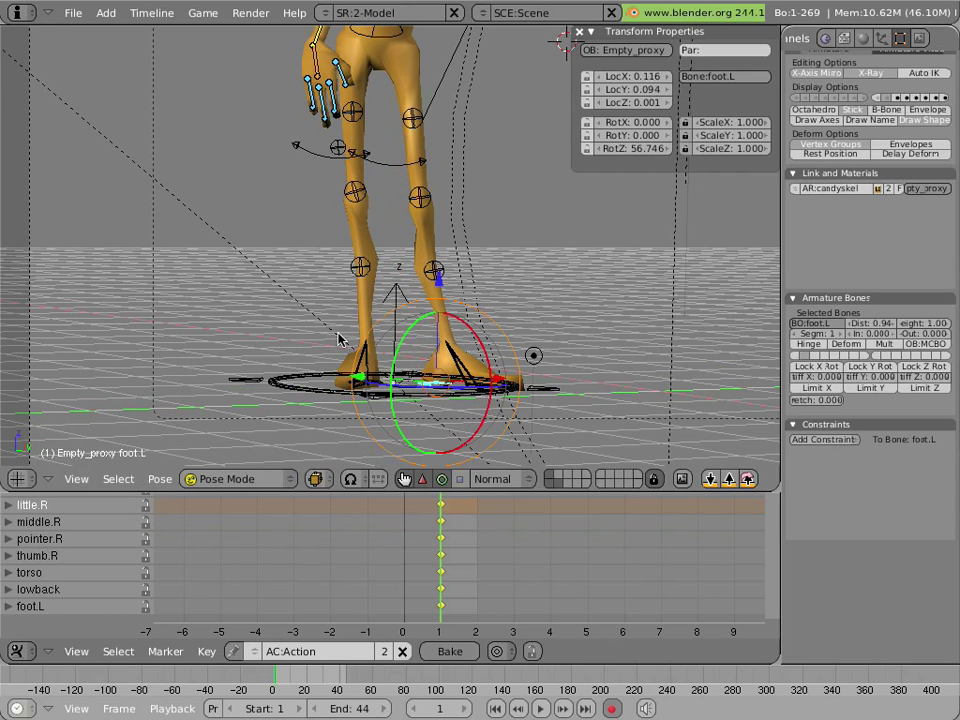
Rotate the midback bone to about 3.8° and the topback bone to about 2.7° on their Z axes
shift+middle_drag(364, 249, 365, 370)
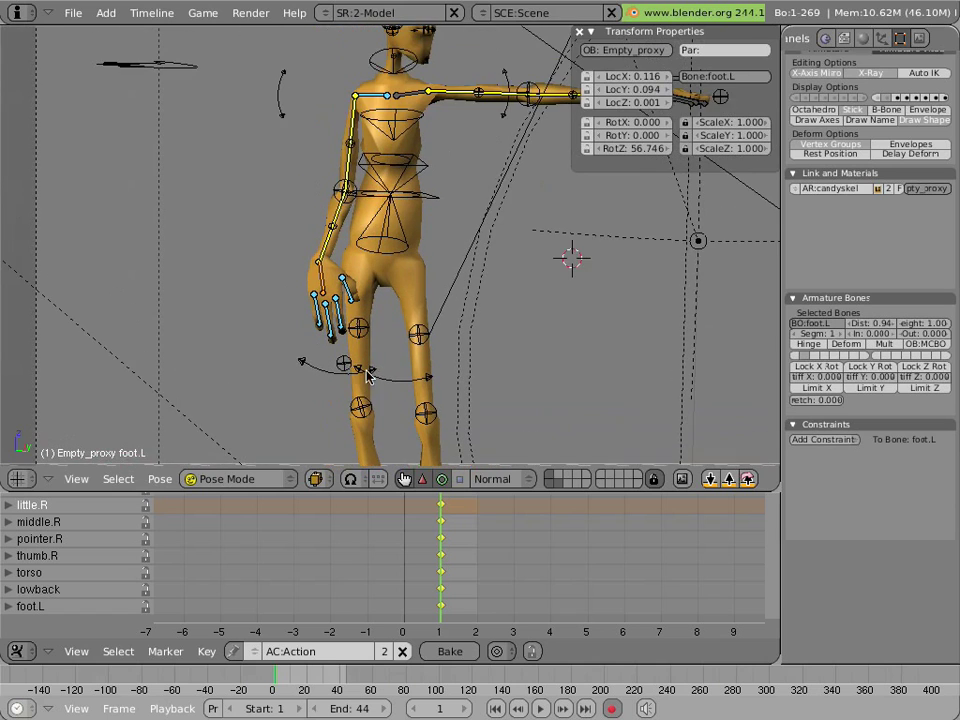
shift+middle_drag(398, 240, 388, 257)
right_click(368, 197)
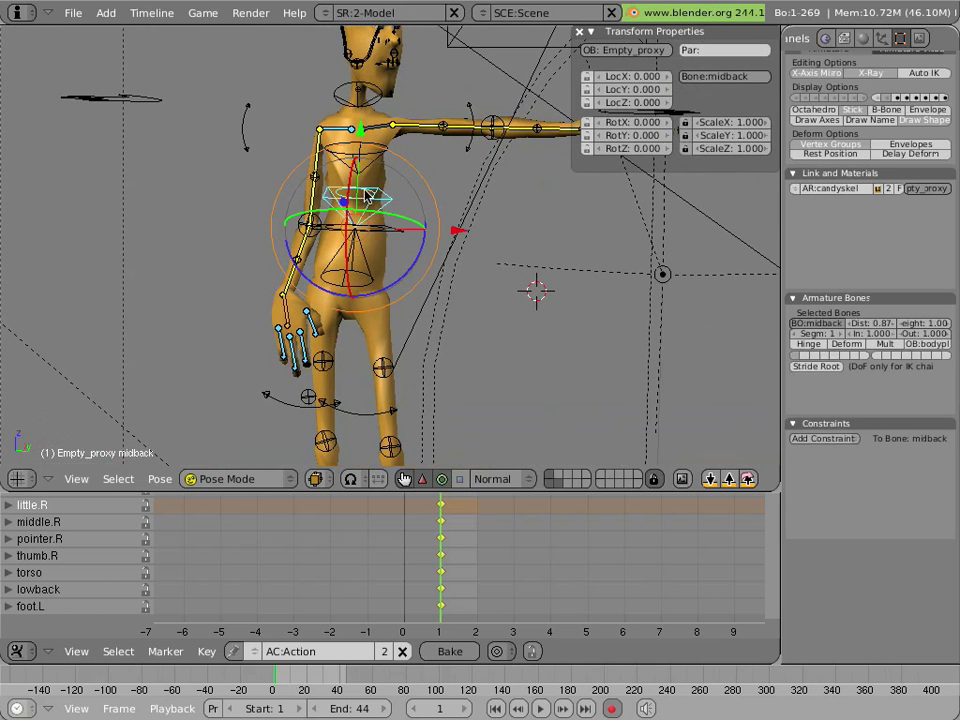
key(r)
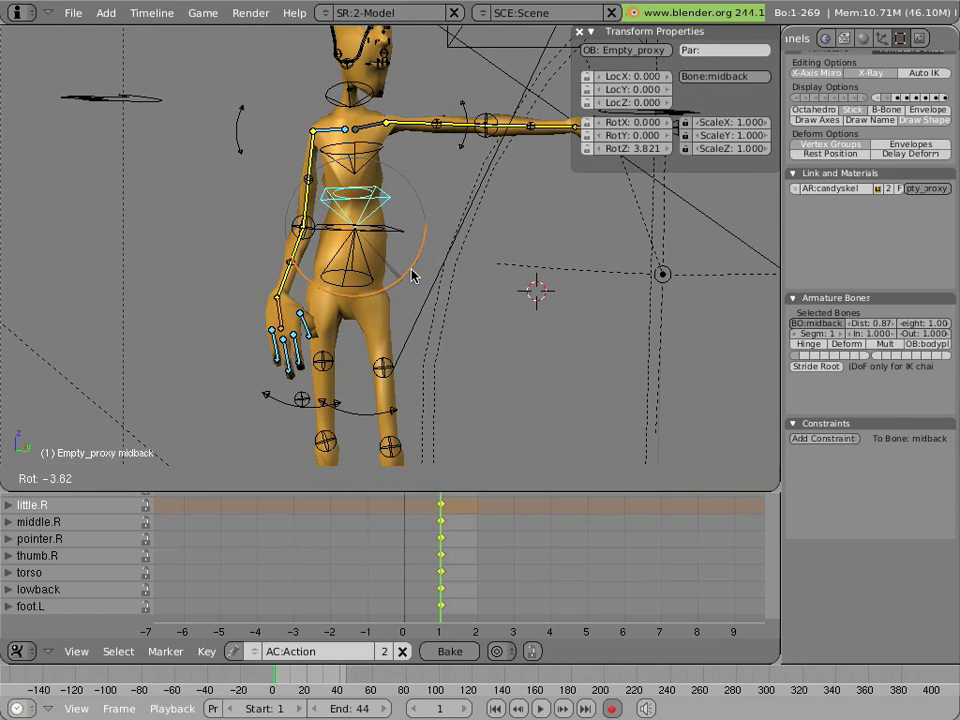
drag(411, 269, 411, 269)
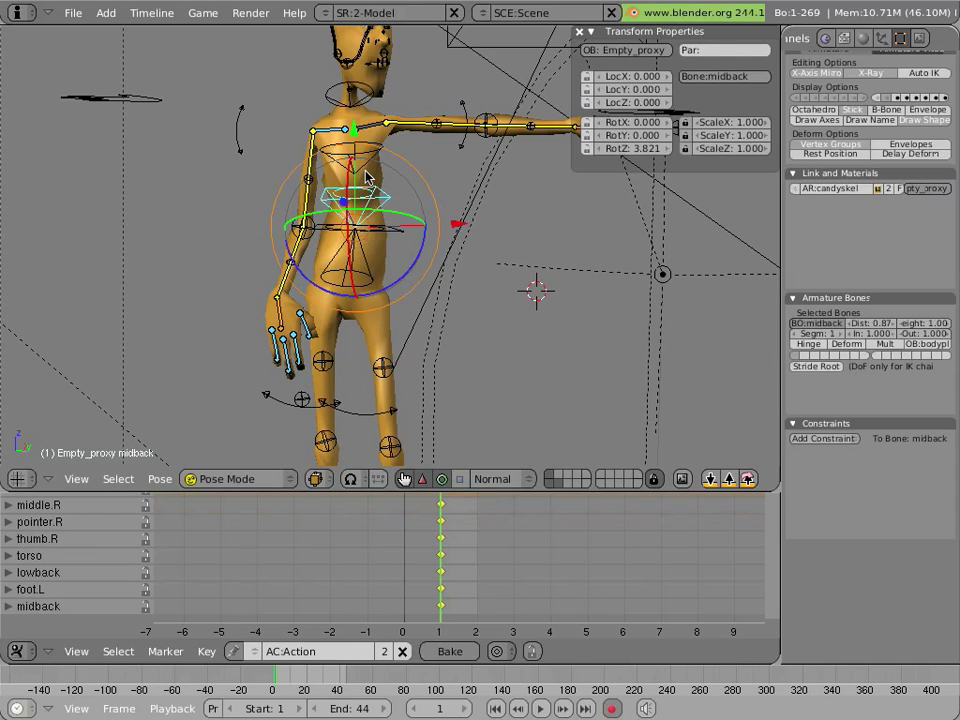
right_click(363, 172)
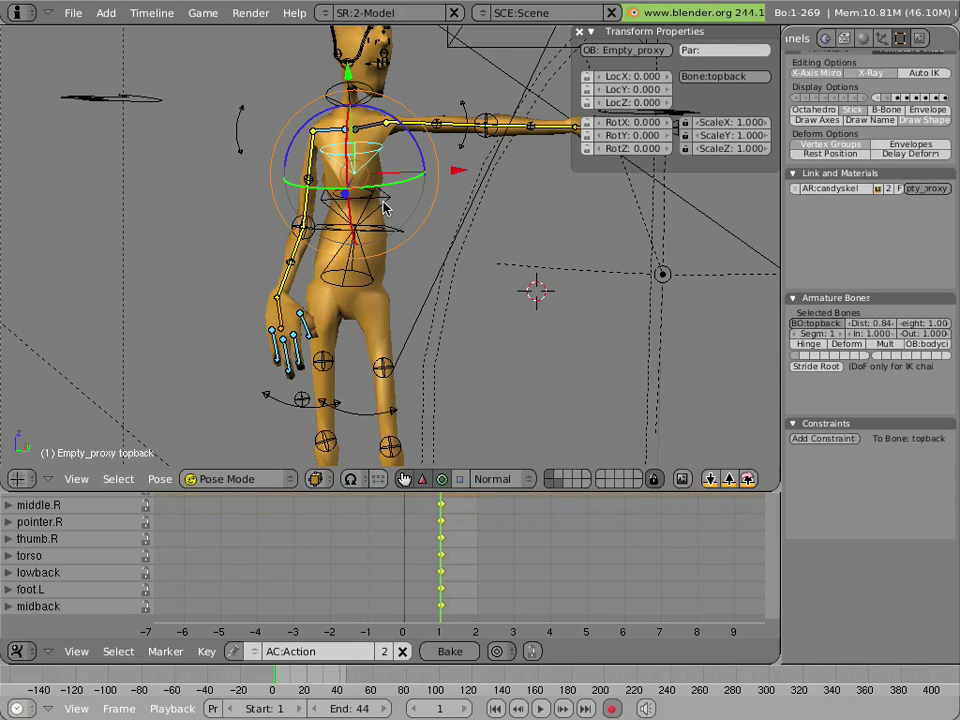
key(r)
click(420, 152)
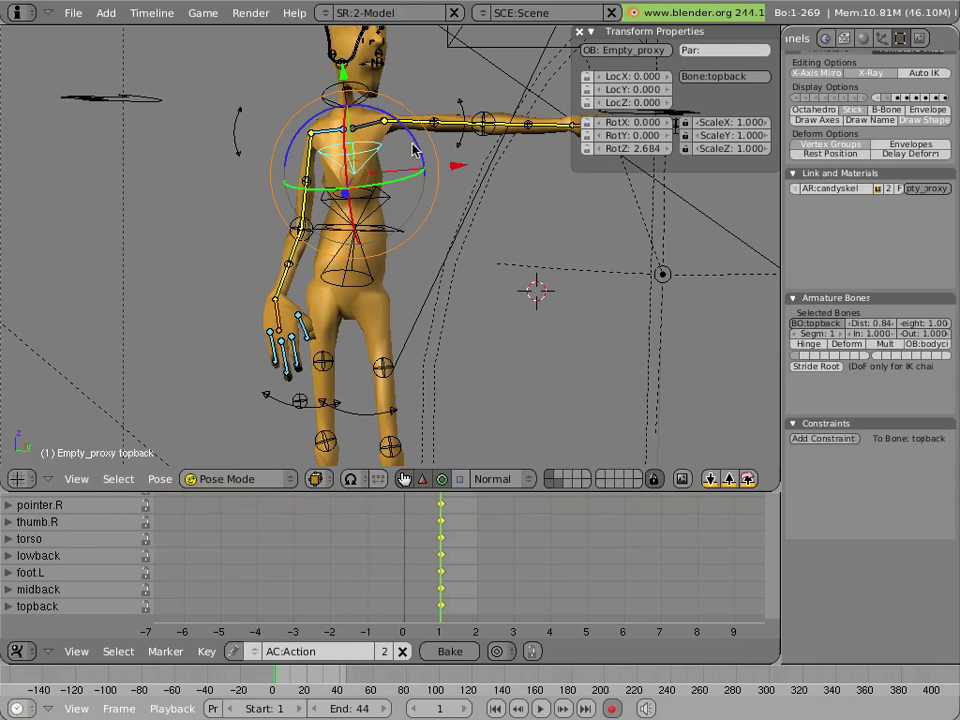
Rotate the left shoulderspin bone slightly to about -1.1° on its X axis
right_click(364, 127)
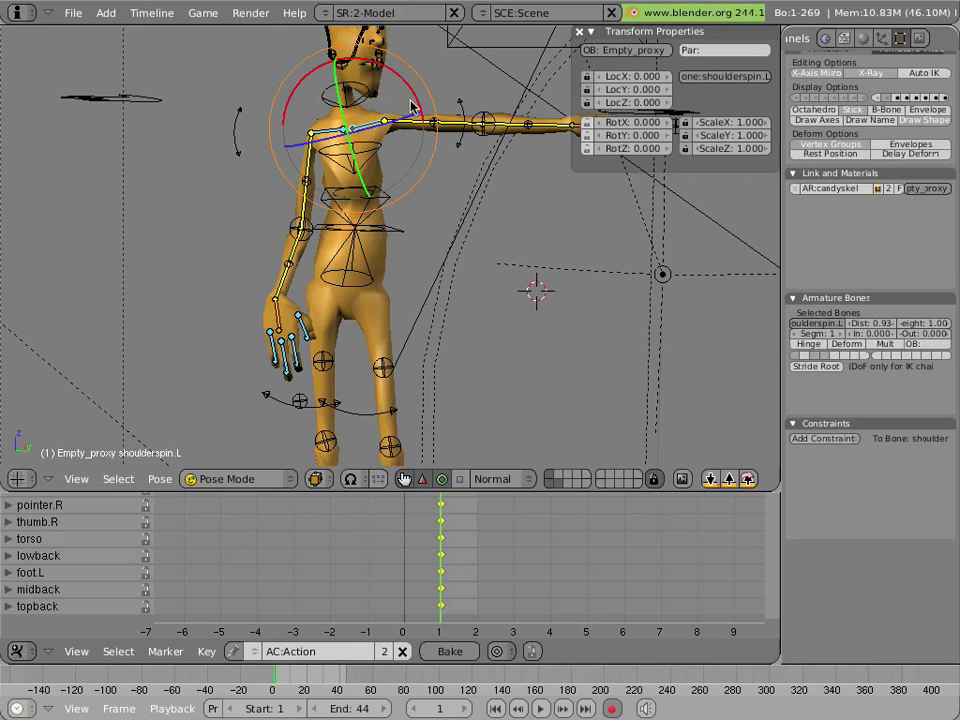
drag(409, 93, 414, 96)
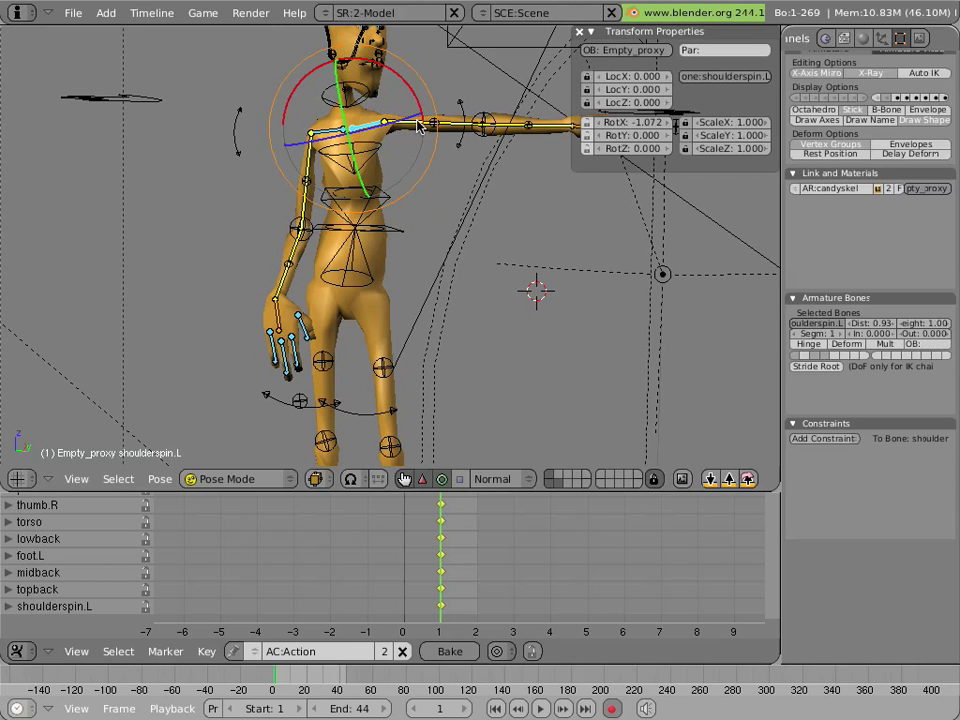
scroll(417, 134, down, 3)
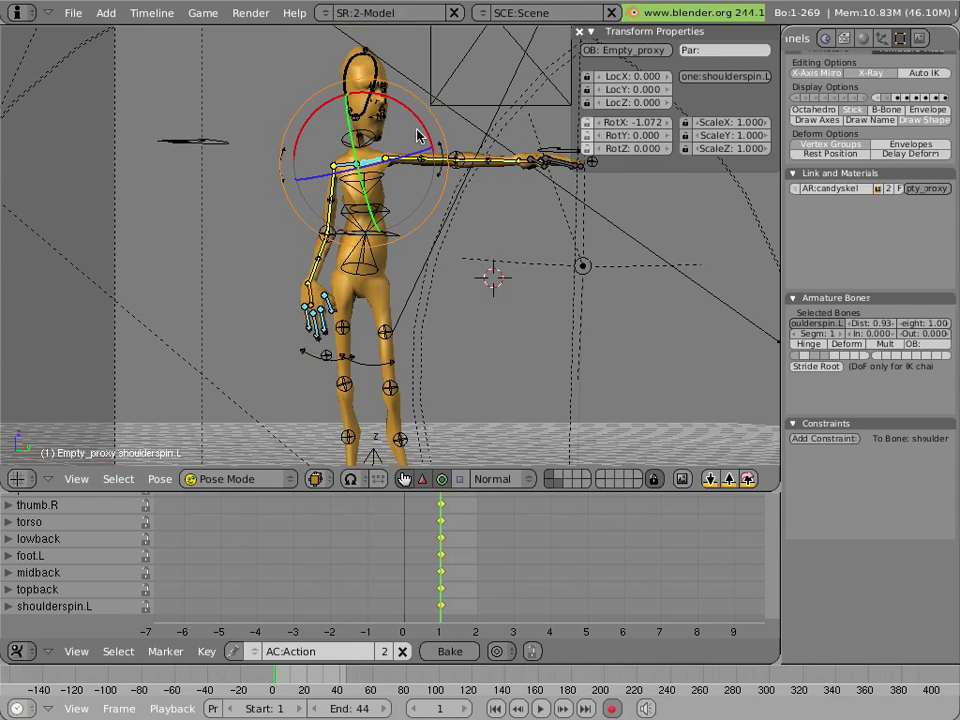
scroll(416, 136, down, 2)
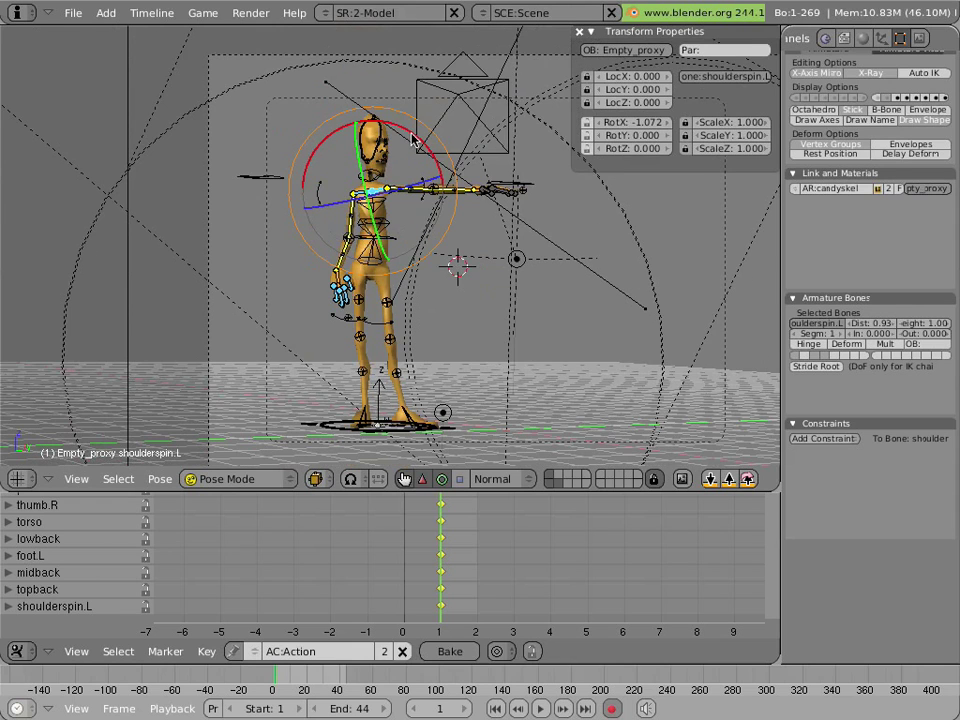
scroll(413, 139, up, 3)
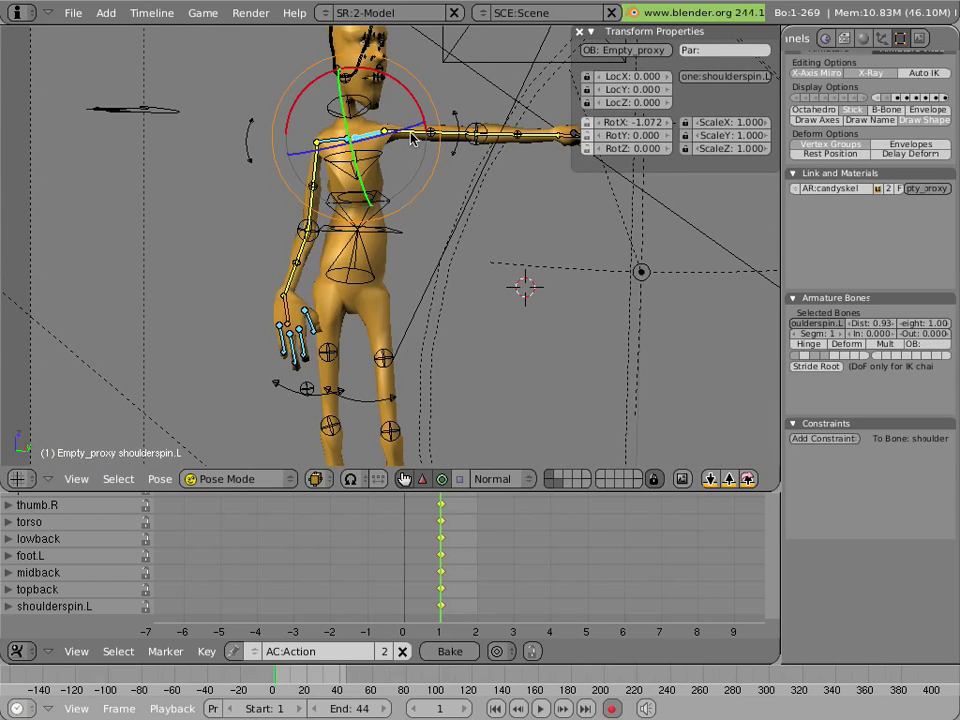
scroll(410, 138, down, 1)
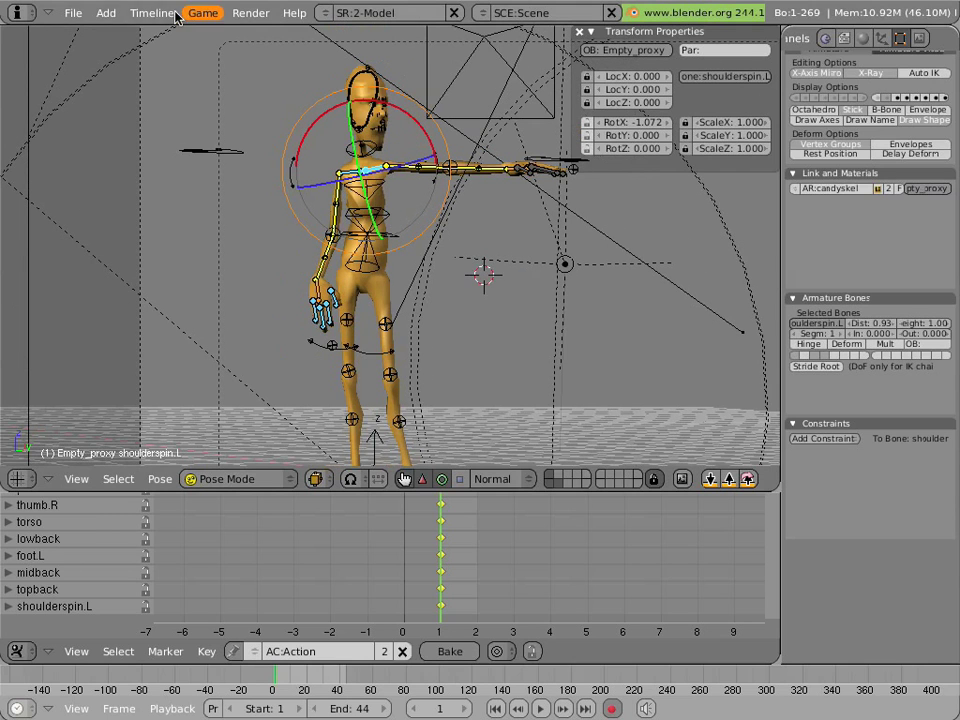
Save the scene as a new file named armanimation.blend in the tutorials folder
click(72, 14)
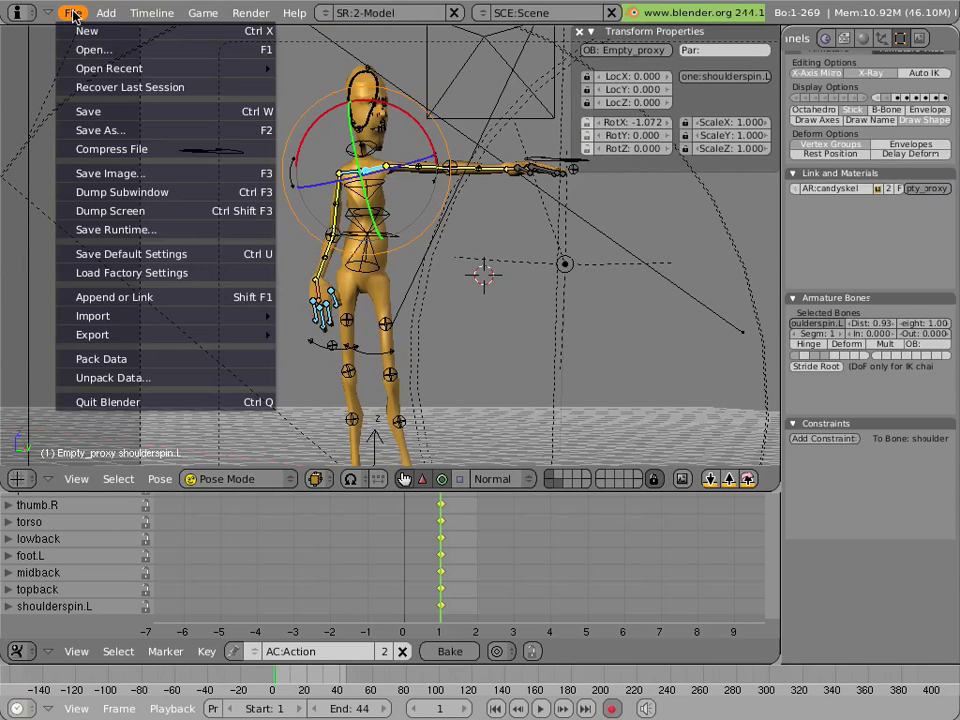
click(128, 130)
click(148, 74)
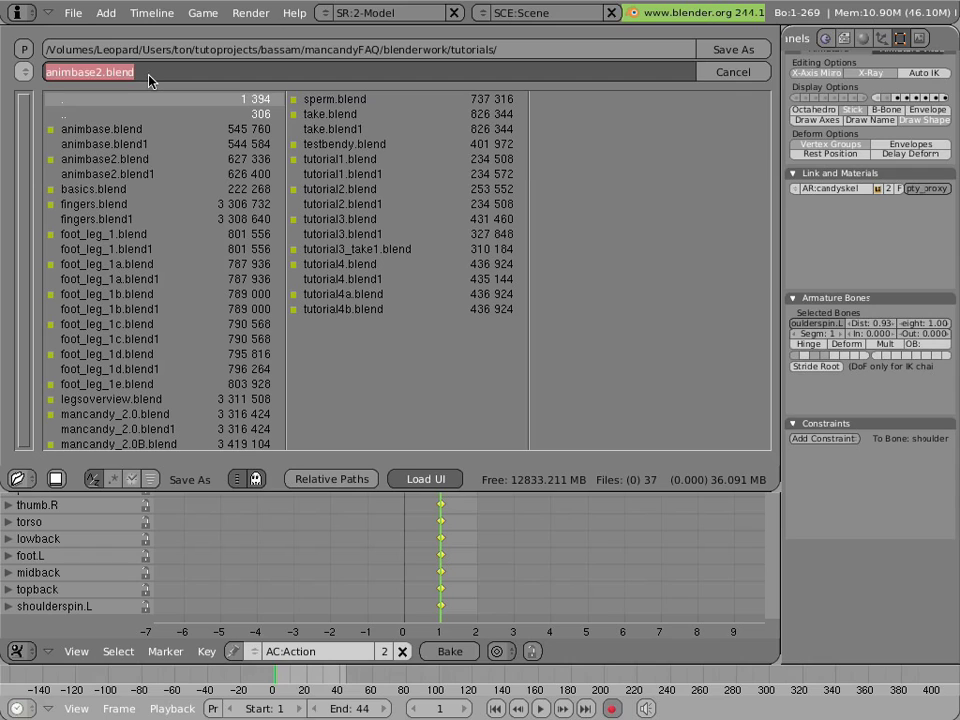
text(armanimati)
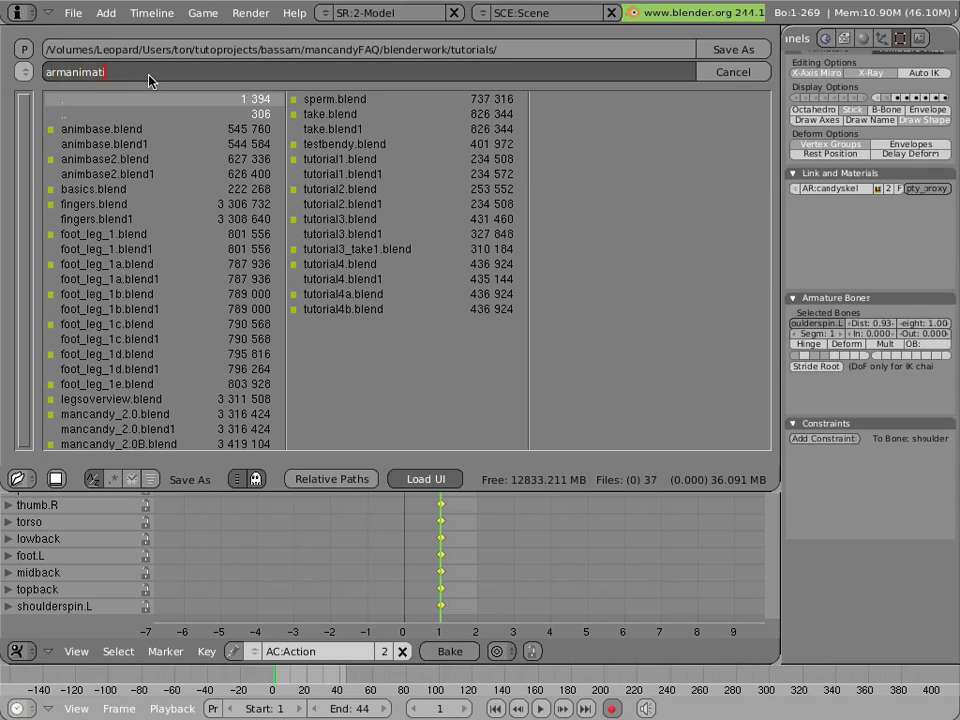
text(on.blend)
key(Return)
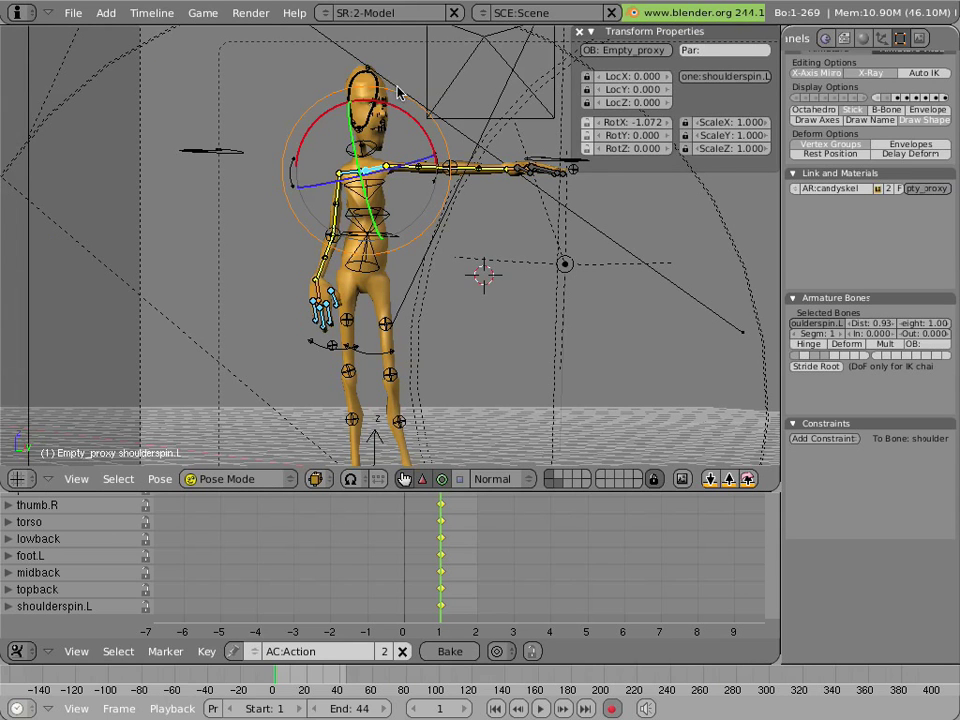
Lower the left upper arm to the character's side by rotating toparm.L to about -82° on X
shift+middle_drag(420, 231, 392, 188)
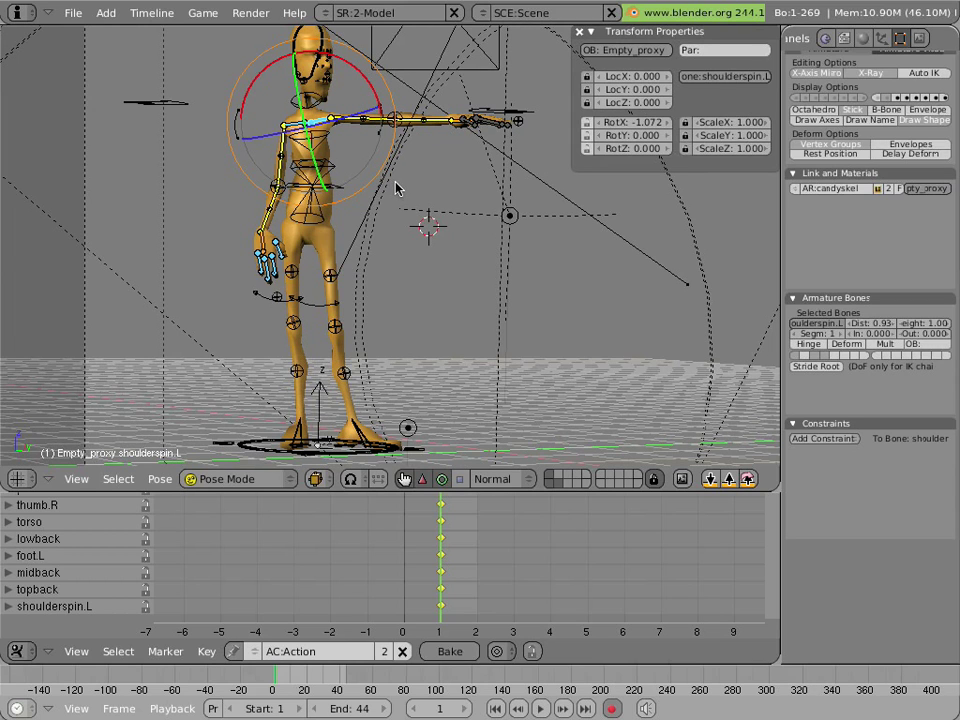
right_click(378, 124)
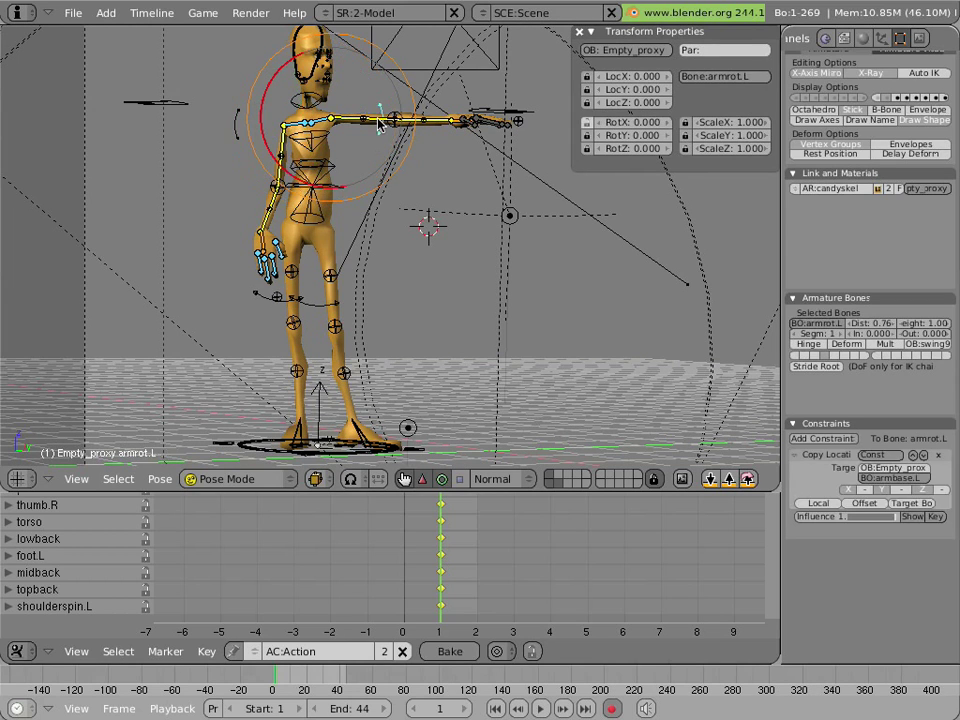
right_click(378, 124)
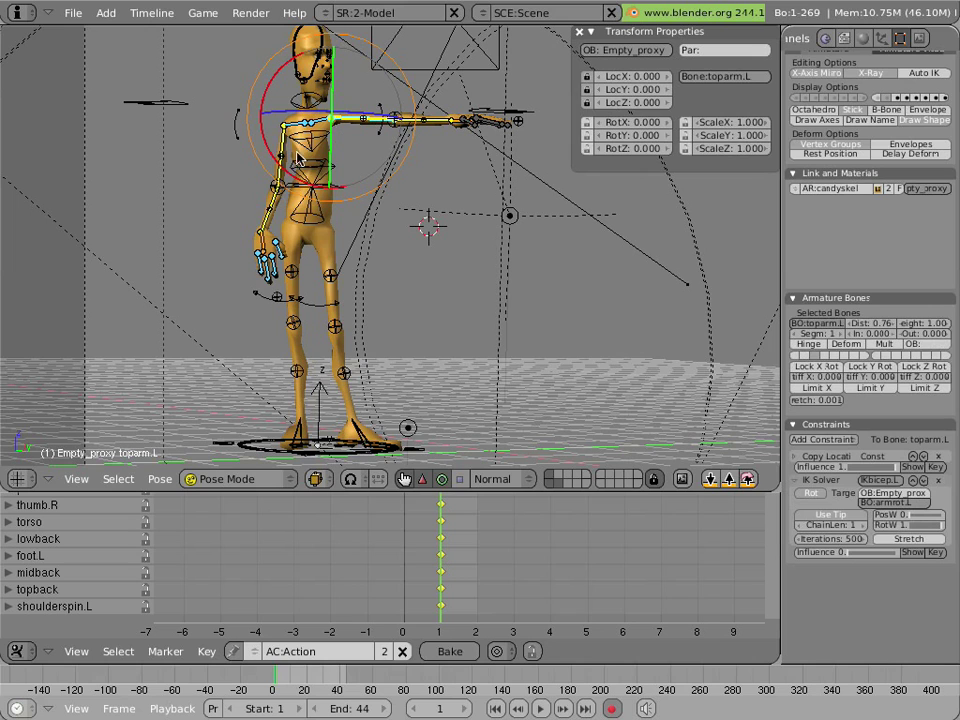
drag(297, 178, 297, 118)
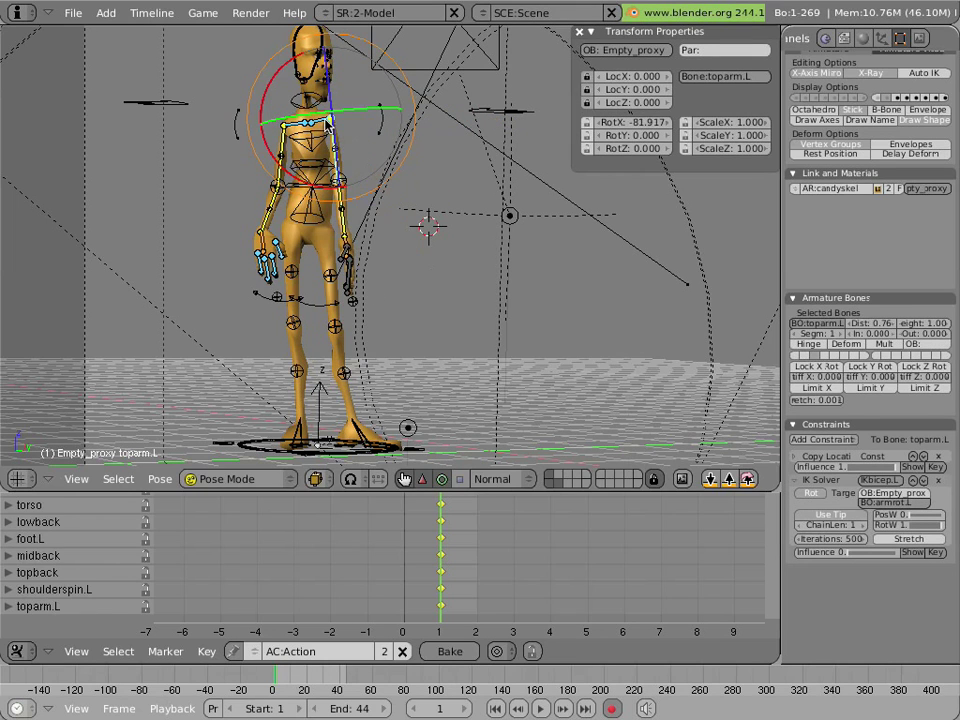
Key the left forearm and hand bones with slight rotations, turning the hand to about 0.2° on X
right_click(370, 108)
drag(370, 97, 348, 240)
right_click(348, 227)
right_click(348, 264)
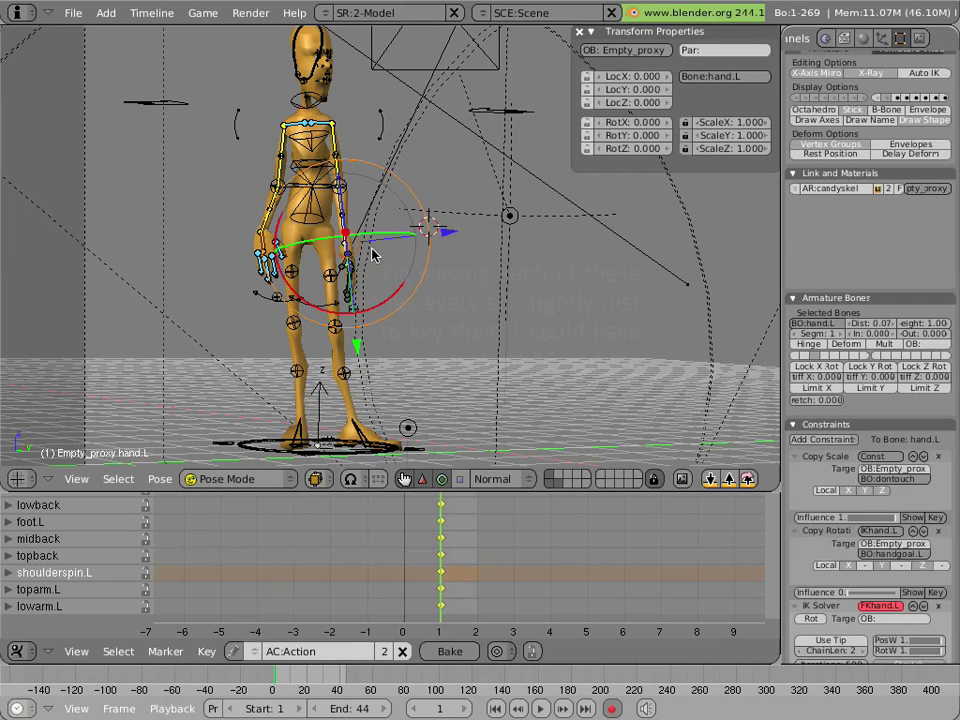
scroll(350, 258, up, 6)
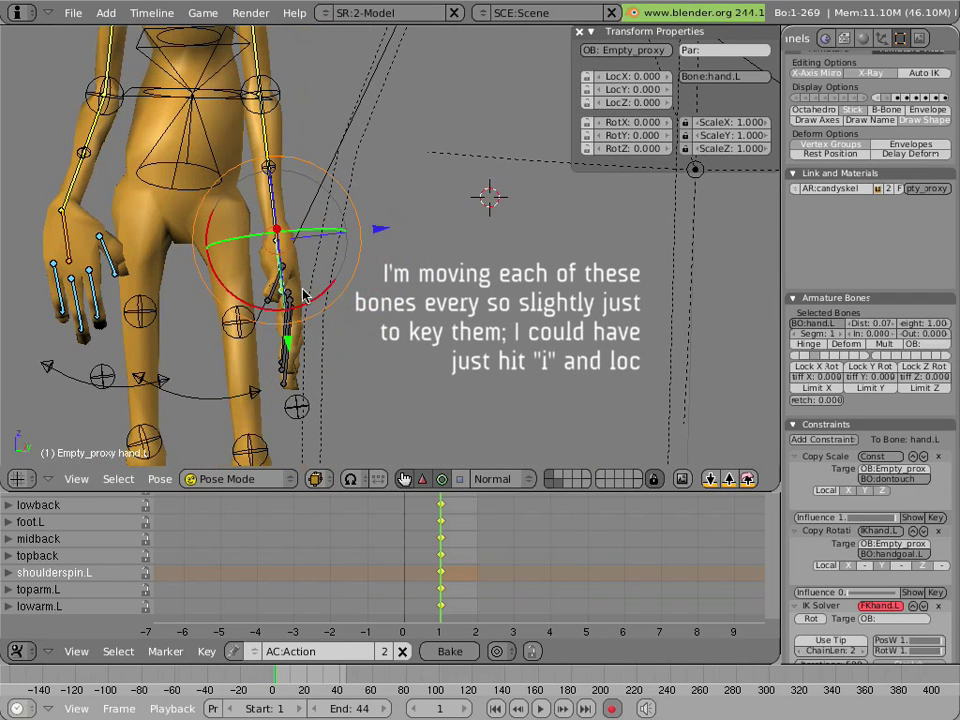
drag(313, 298, 320, 303)
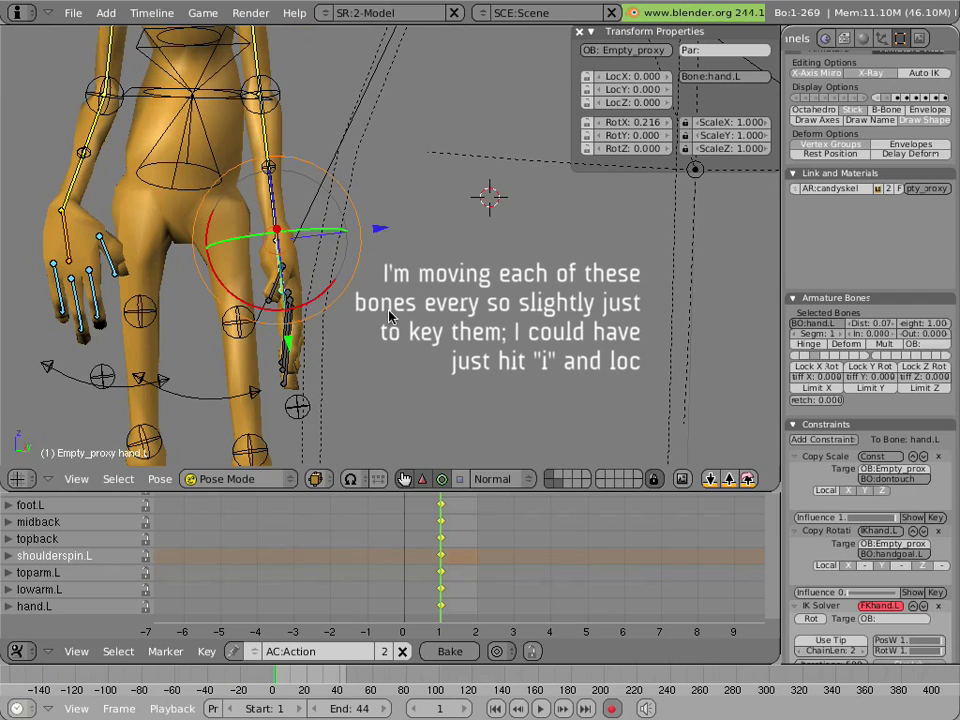
Move the right hand bone closer to the body using the arm's targetless IK
scroll(394, 316, down, 4)
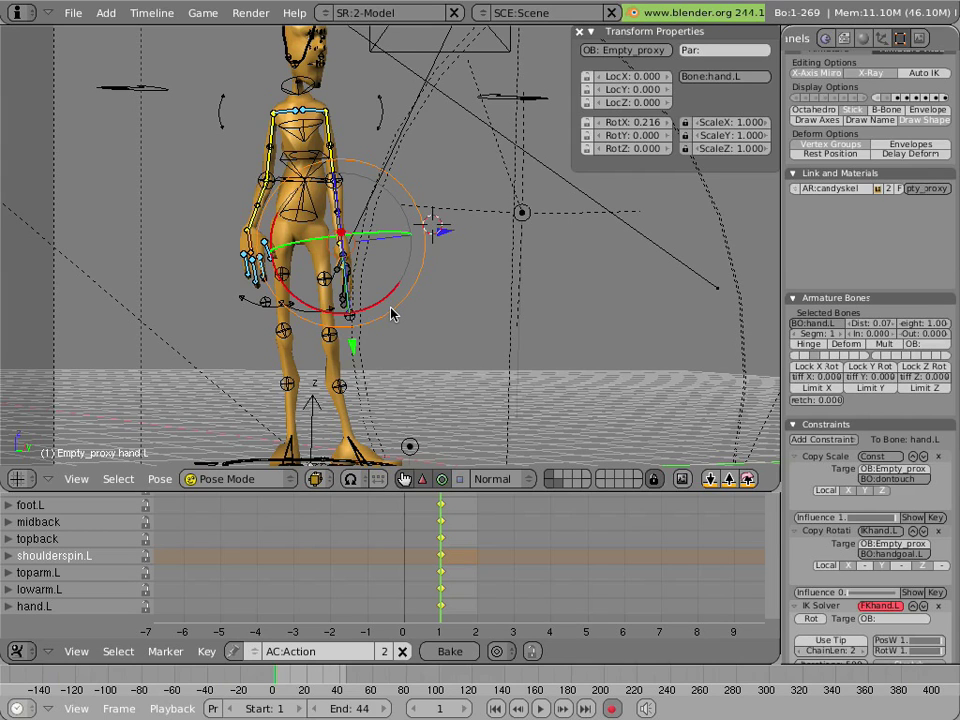
right_click(252, 252)
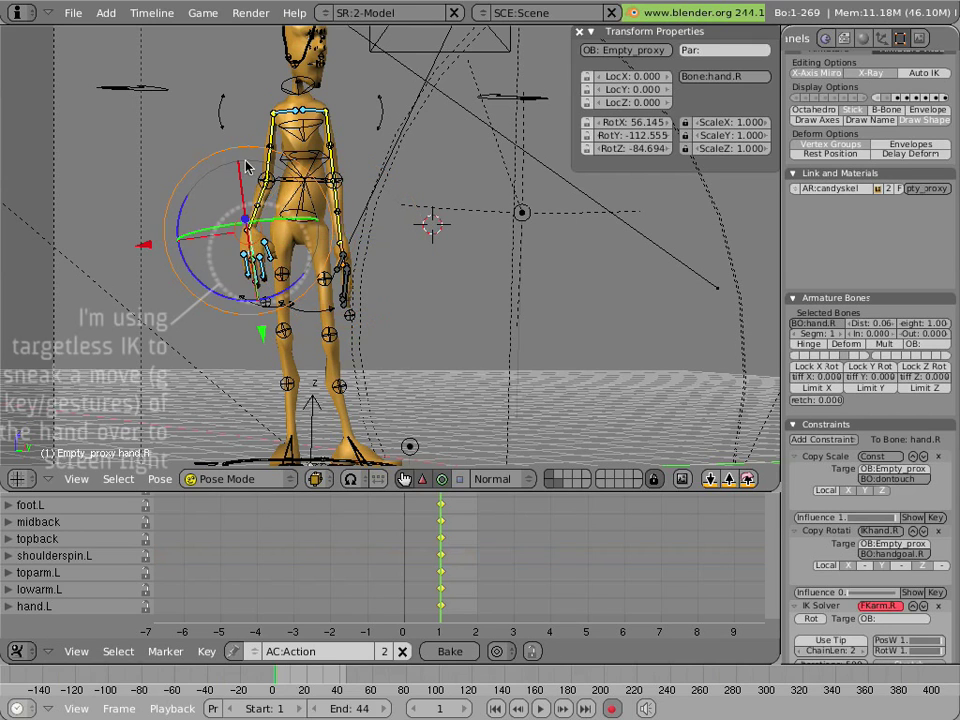
key(g)
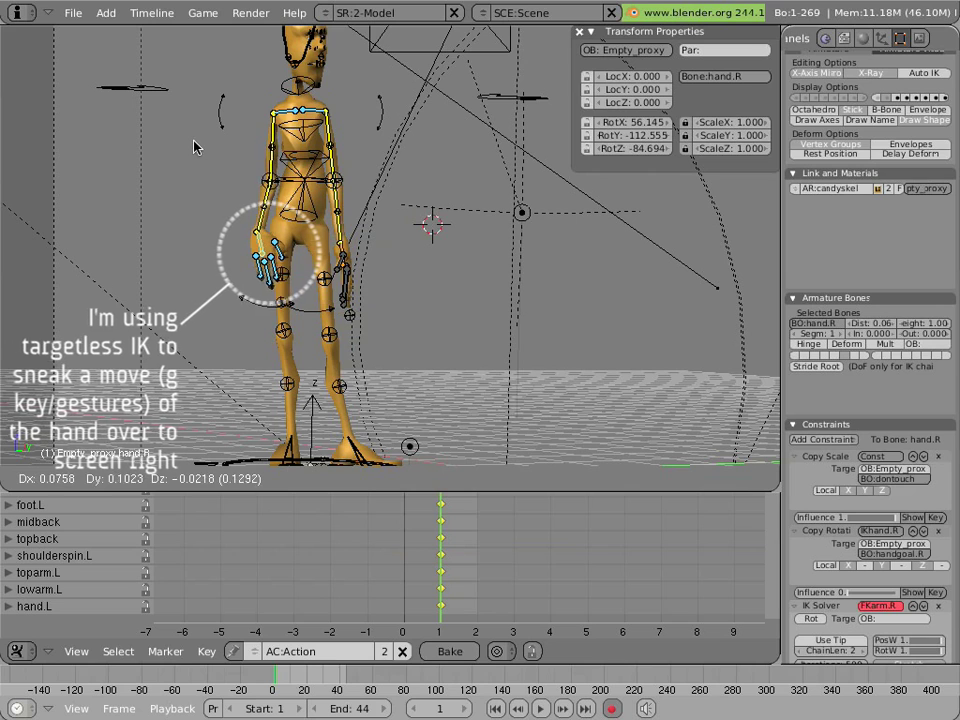
click(196, 147)
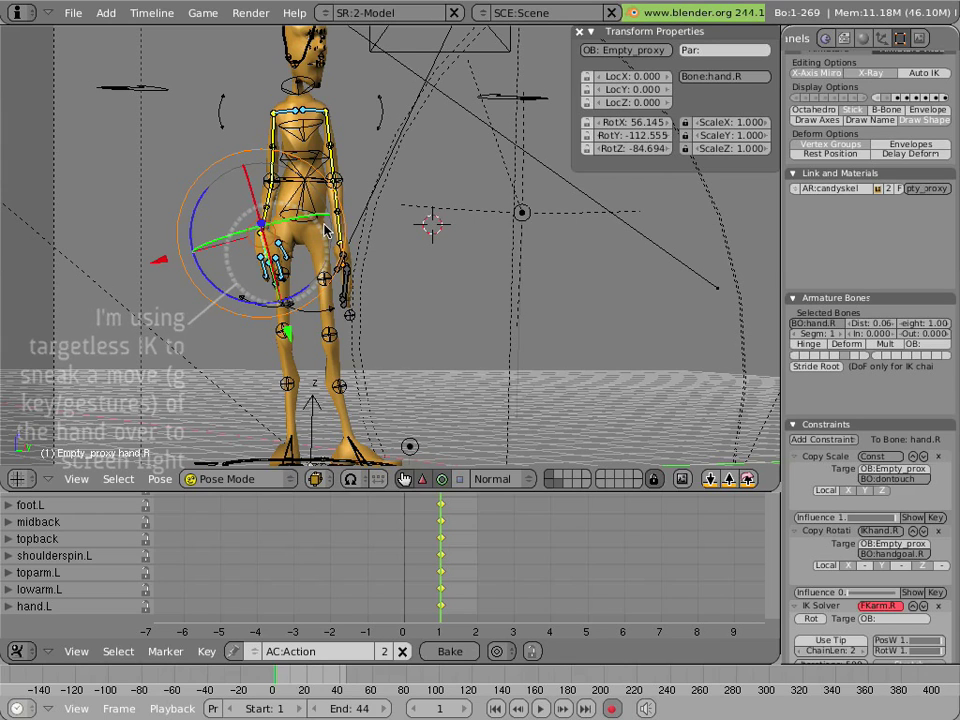
Rename the current action as armswing
click(331, 656)
text(armsw)
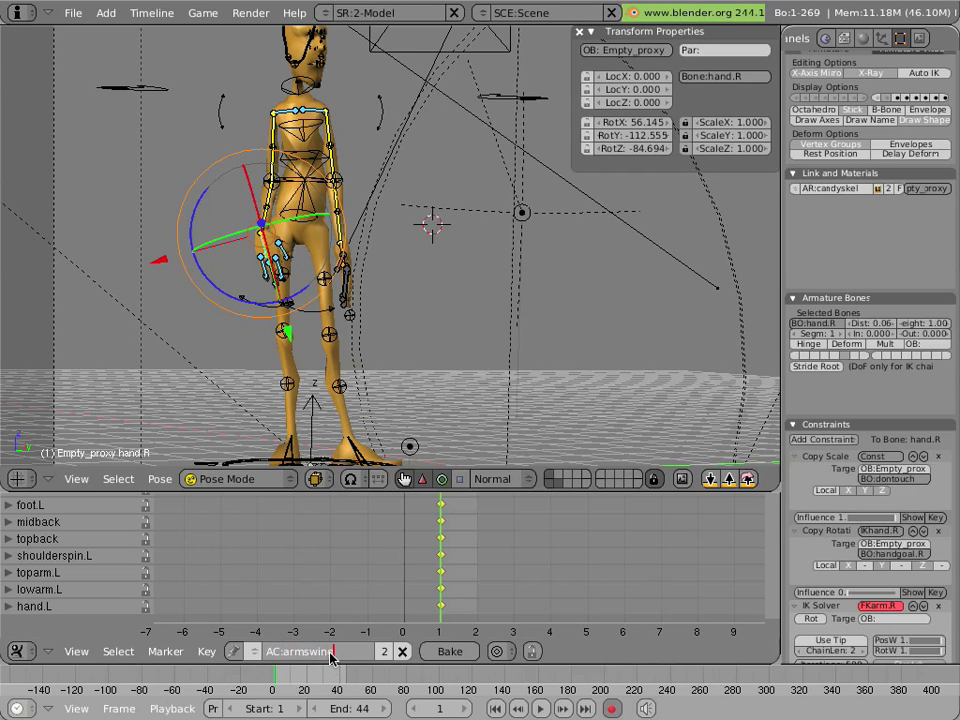
key(Return)
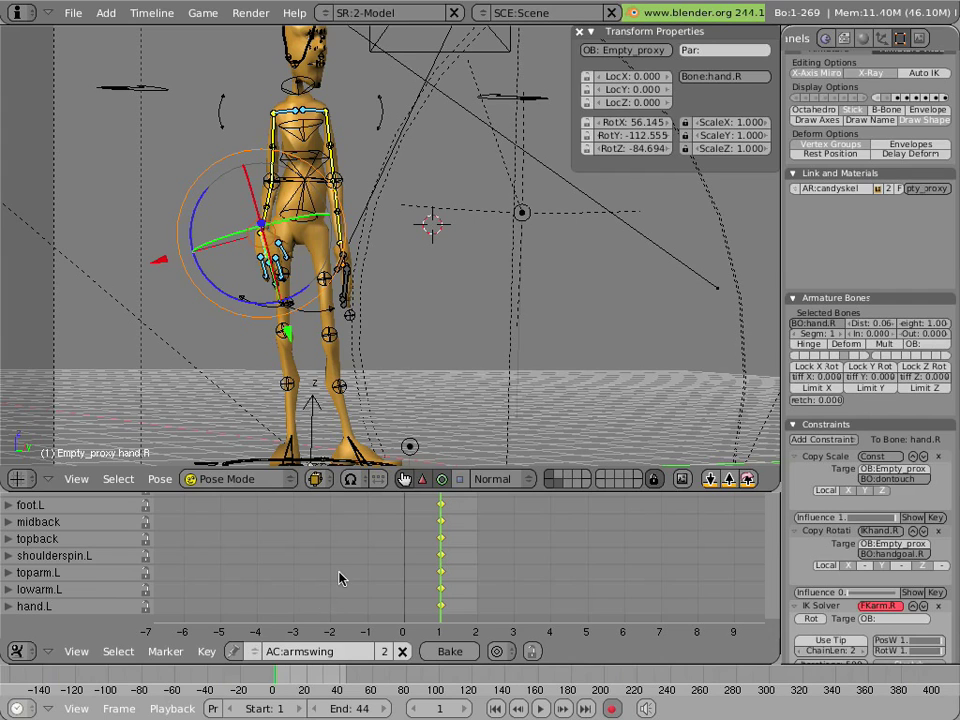
Limit the displayed armature layers to the one holding the left arm's shoulder, upper arm, forearm and hand FK bones
scroll(435, 572, down, 3)
middle_drag(464, 567, 305, 574)
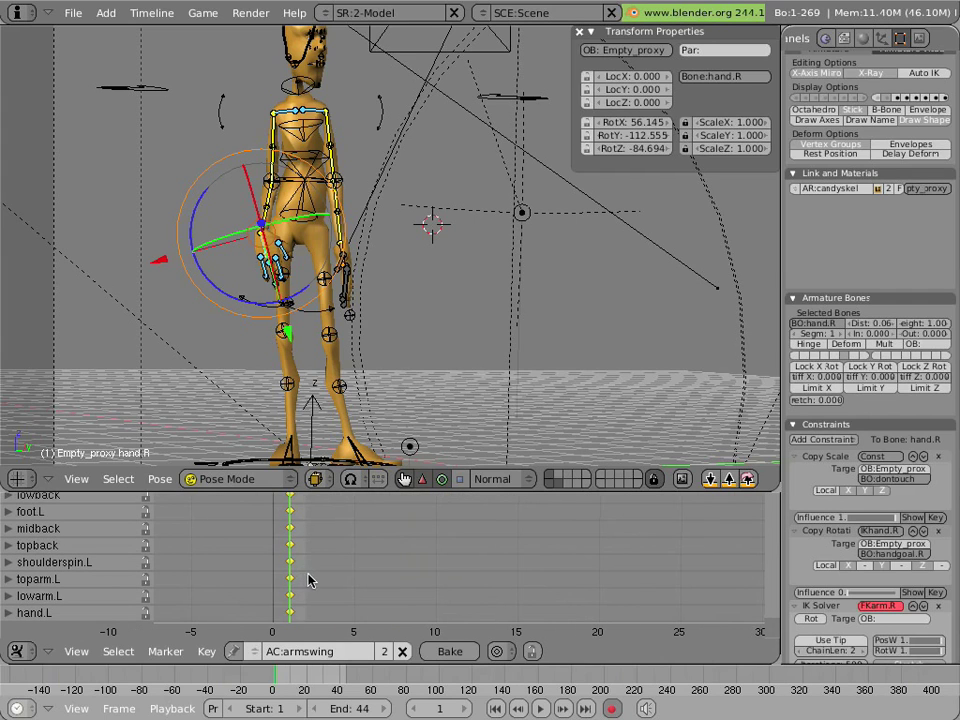
drag(306, 578, 598, 587)
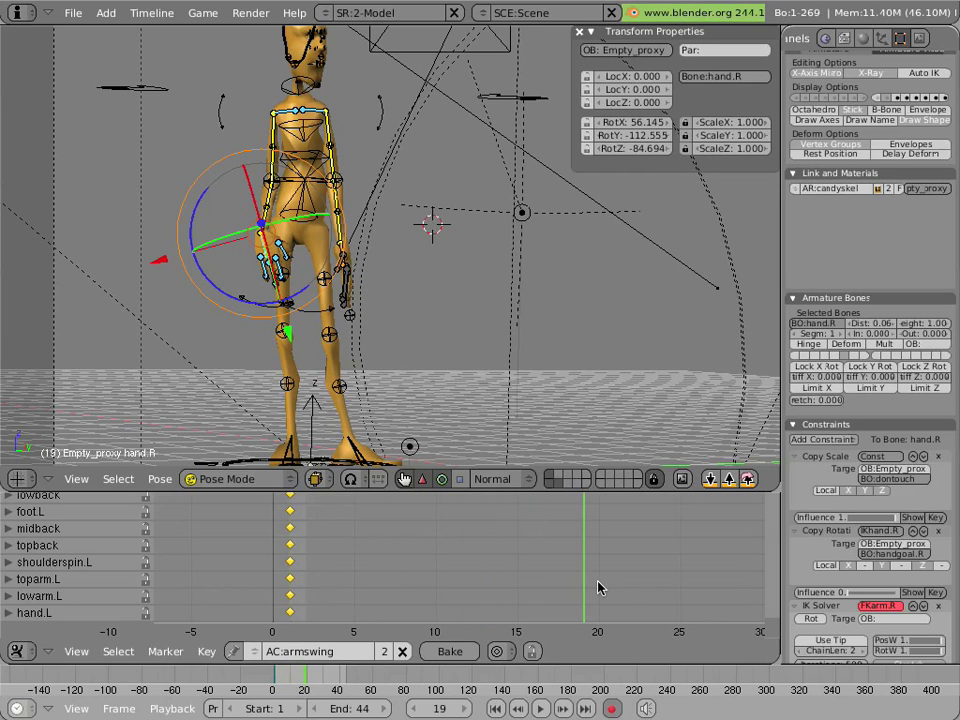
click(818, 99)
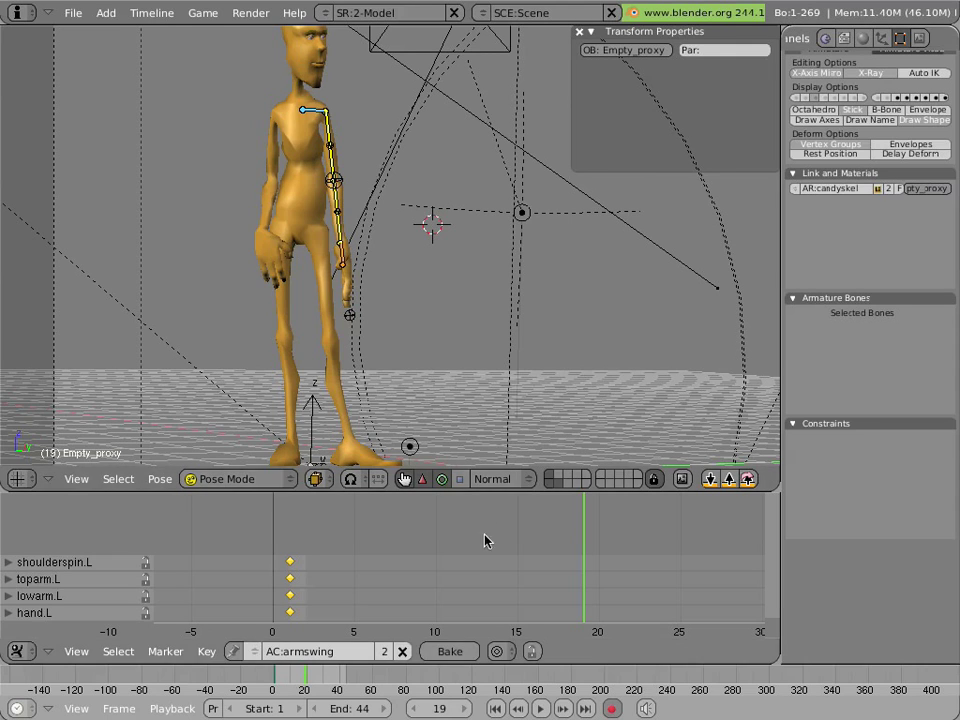
On frame 9, swing the left arm up in front by rotating toparm.L to about 22° on X and lifting shoulderspin.L
drag(576, 571, 424, 563)
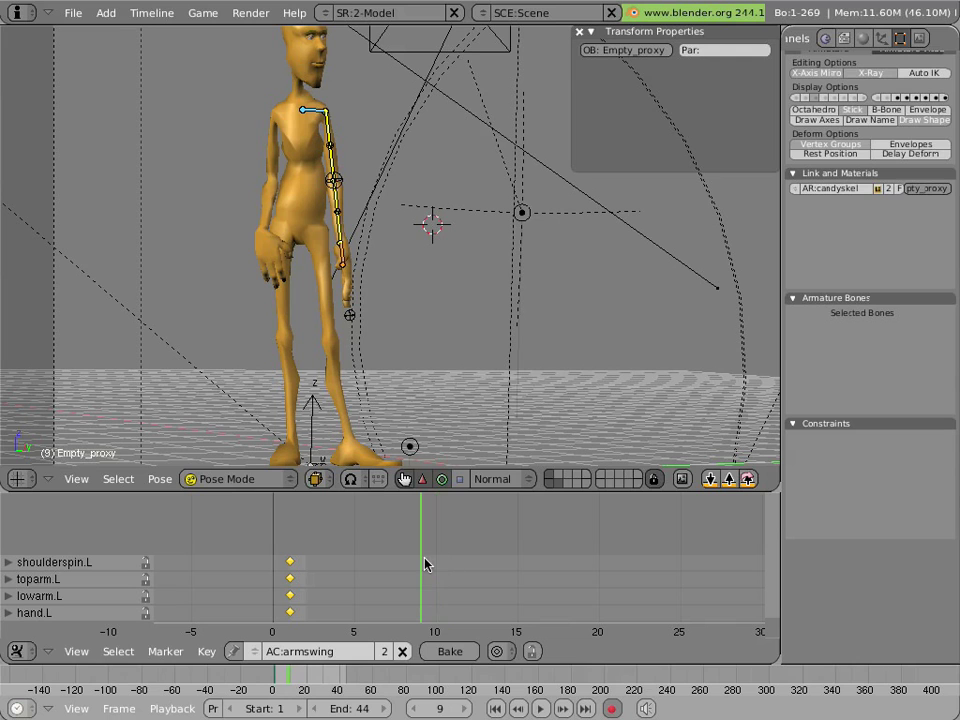
right_click(318, 128)
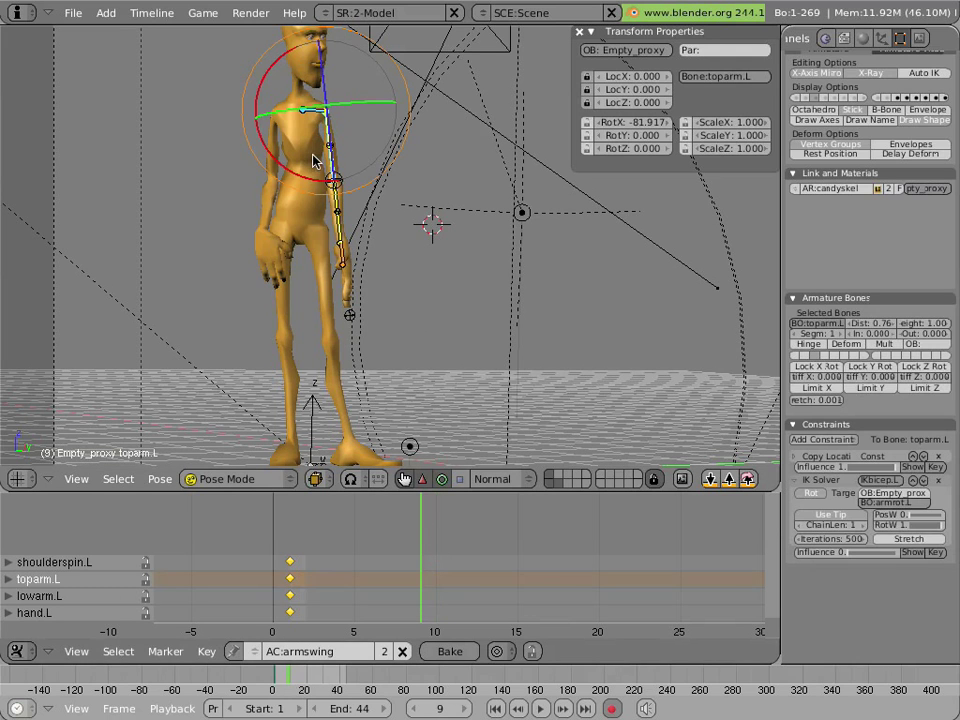
drag(281, 158, 381, 150)
right_click(313, 118)
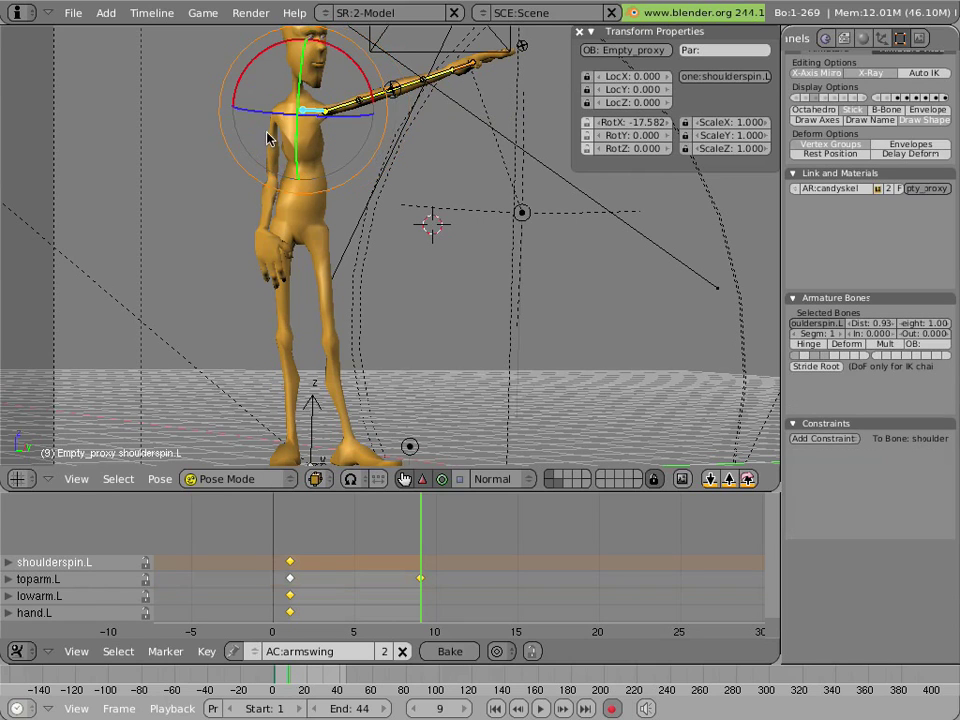
drag(236, 100, 276, 155)
right_click(328, 103)
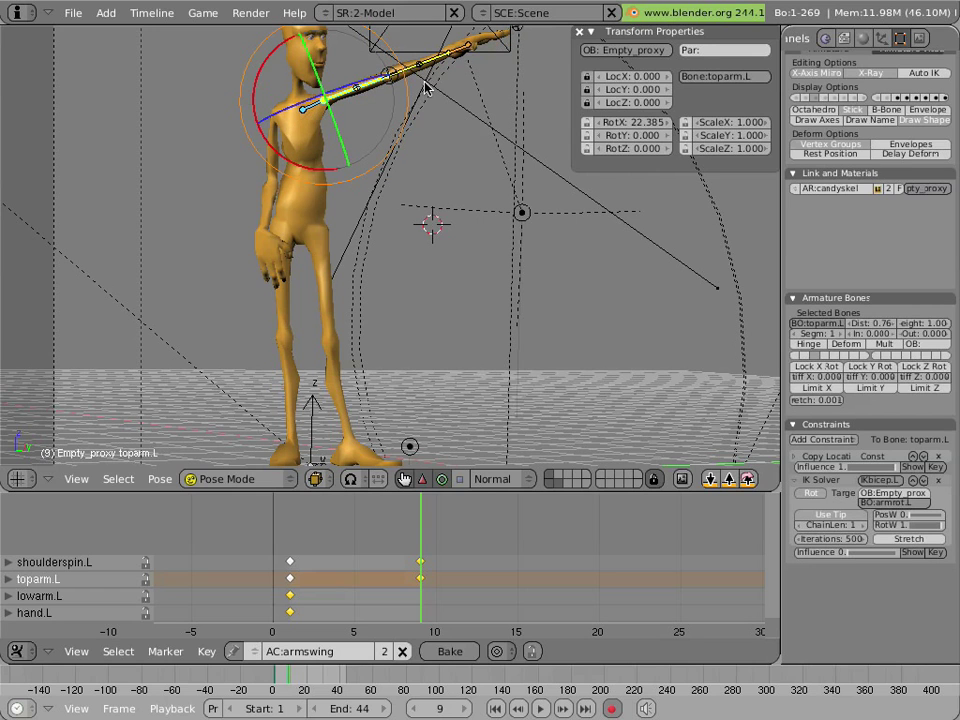
Insert a LocRotScale keyframe for lowarm.L and hand.L together on frame 9
right_click(449, 62)
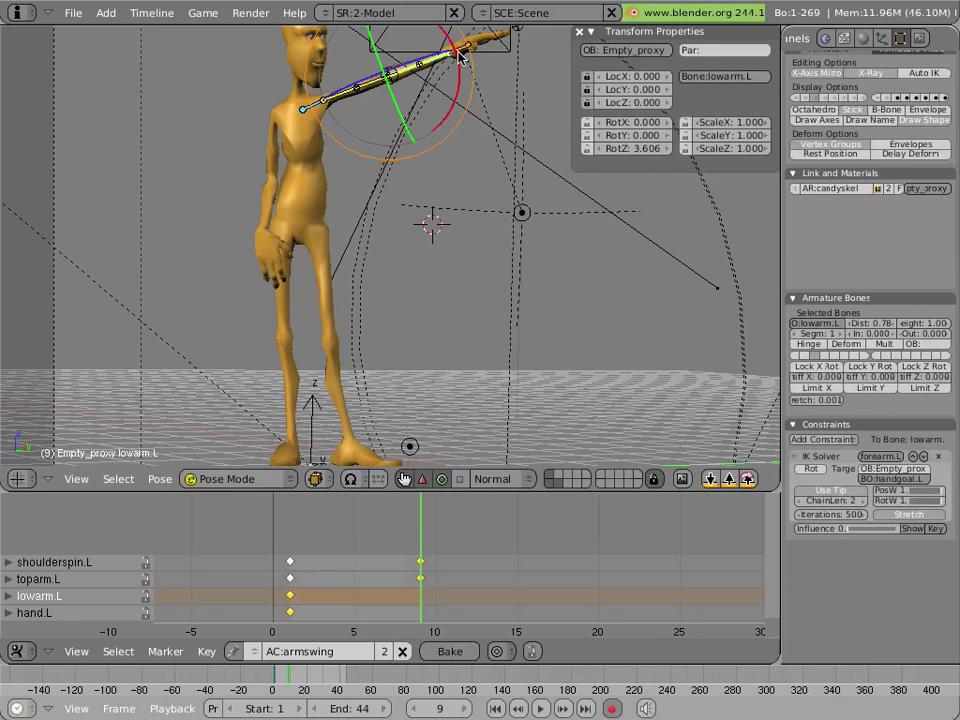
shift+right_click(450, 58)
key(i)
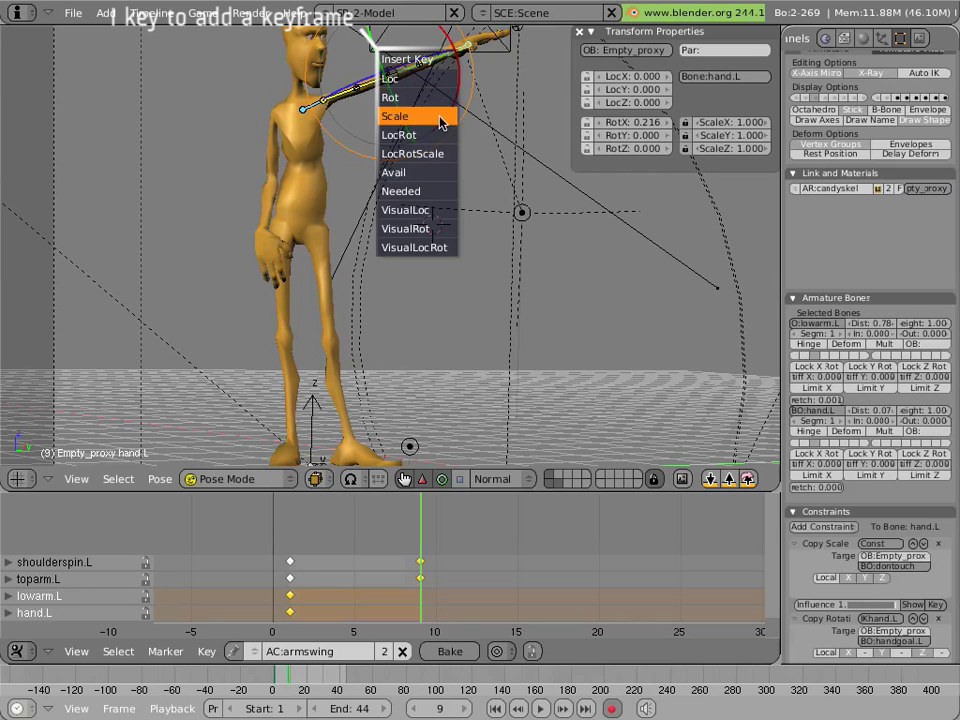
click(441, 153)
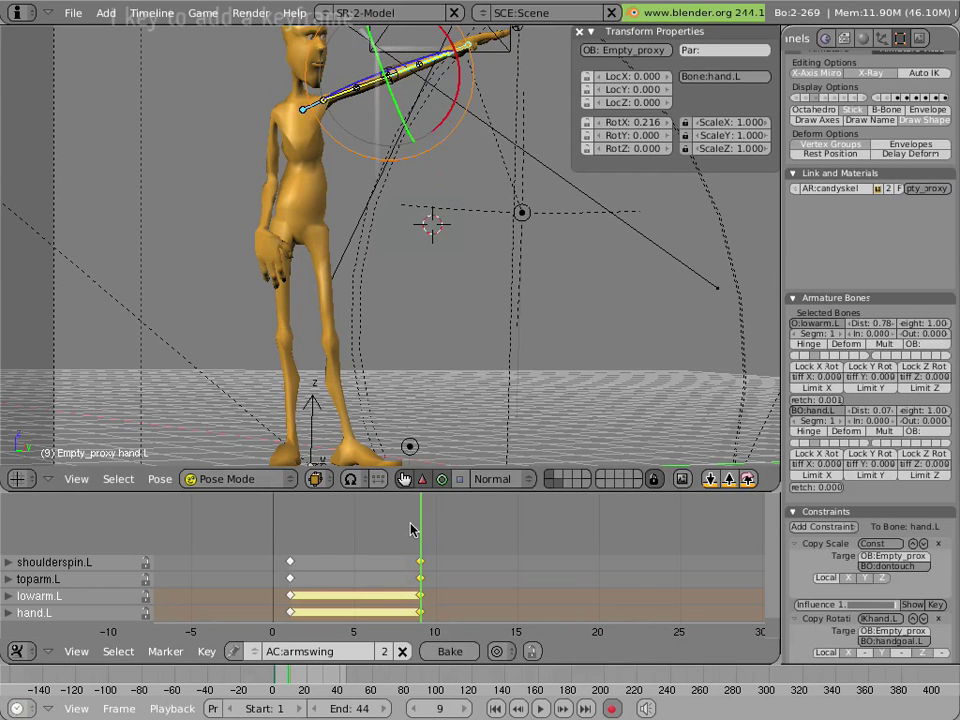
On frame 18, lower shoulderspin.L and rotate toparm.L so the left arm hangs back at the character's side
scroll(413, 530, down, 1)
drag(437, 570, 557, 586)
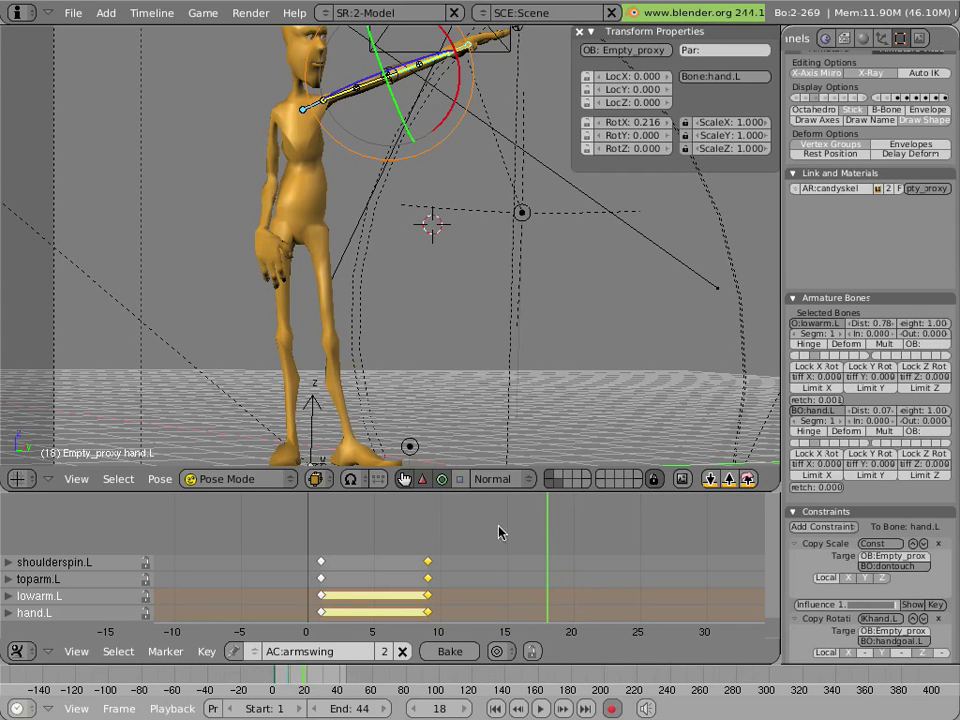
right_click(320, 97)
mouse_move(368, 107)
mouse_down()
mouse_move(371, 124)
mouse_move(356, 118)
mouse_up()
right_click(340, 110)
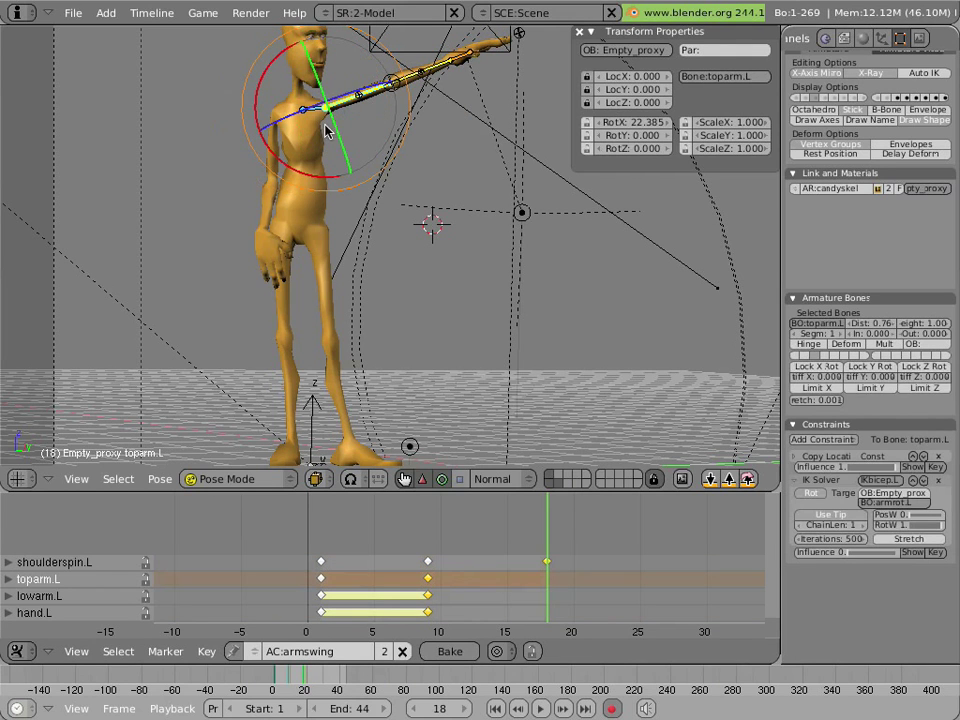
drag(234, 137, 271, 80)
Keyframe lowarm.L and hand.L together on frame 18
right_click(336, 228)
shift+right_click(350, 249)
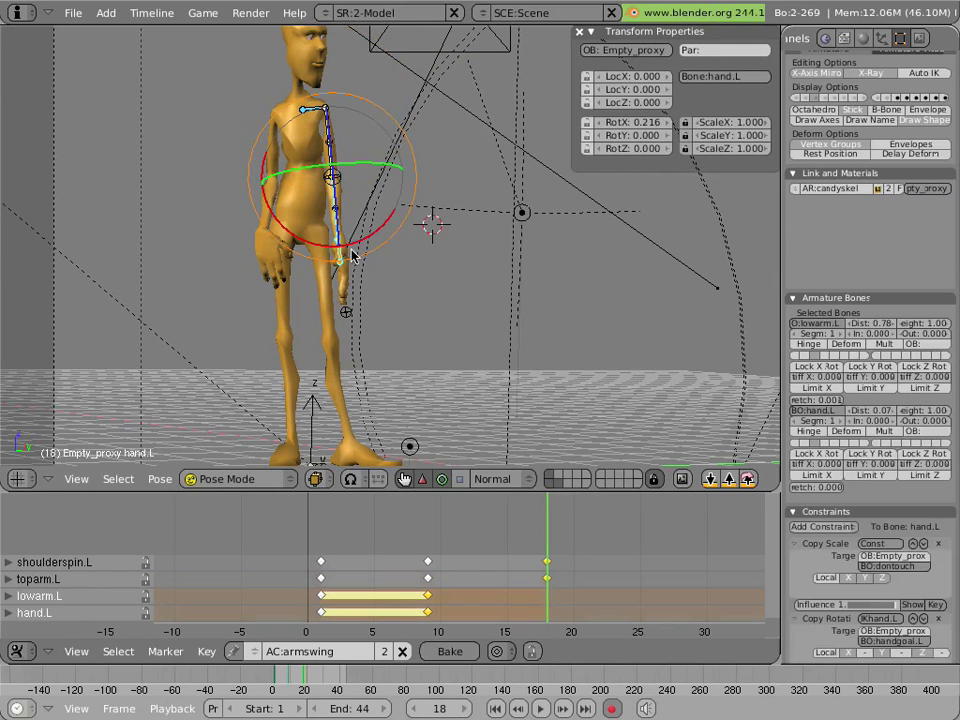
key(i)
click(345, 252)
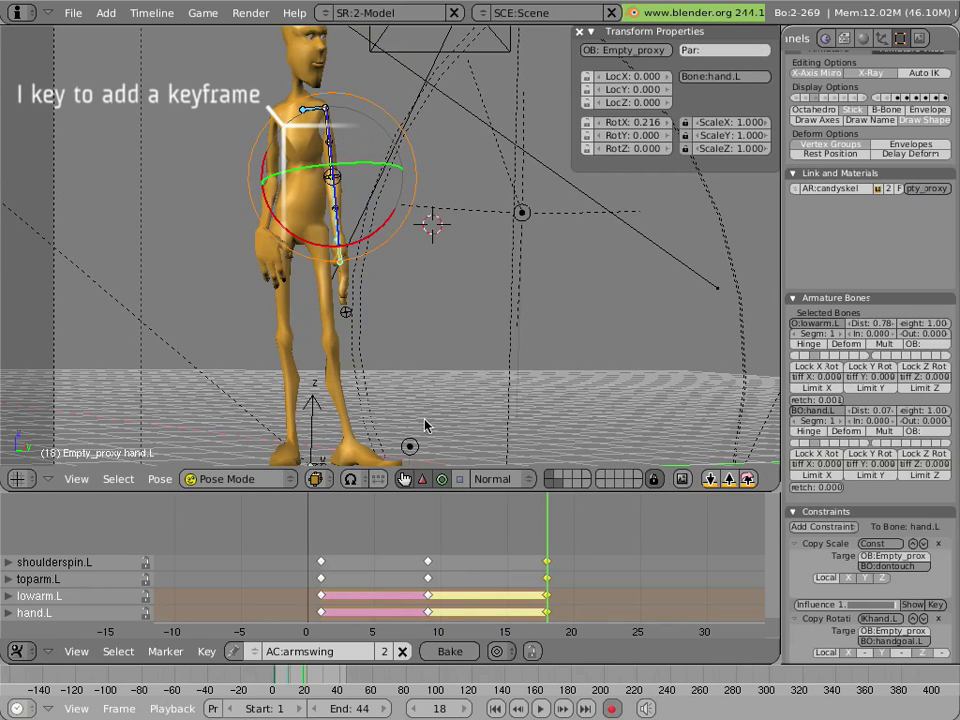
Play back the arm swing from frame 1 to check the motion
drag(551, 506, 281, 514)
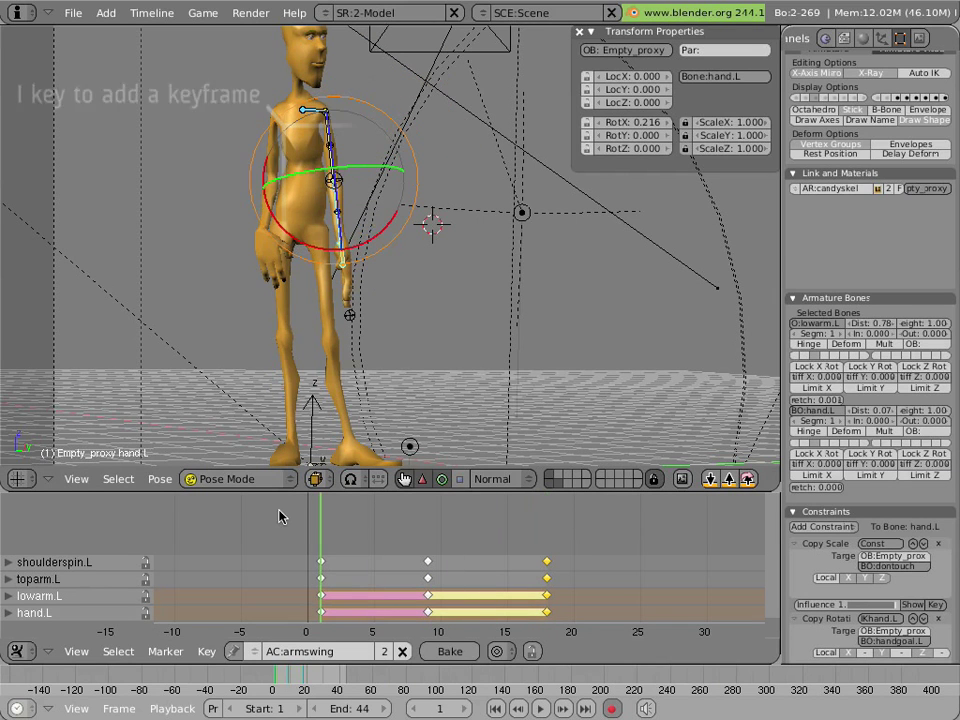
key(alt+a)
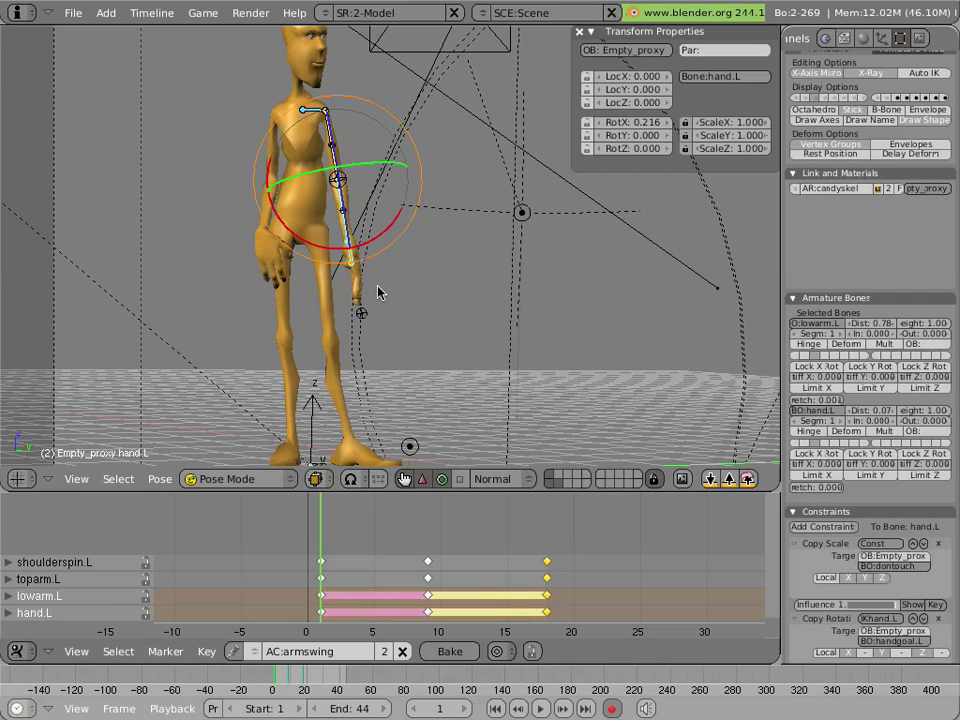
key(Escape)
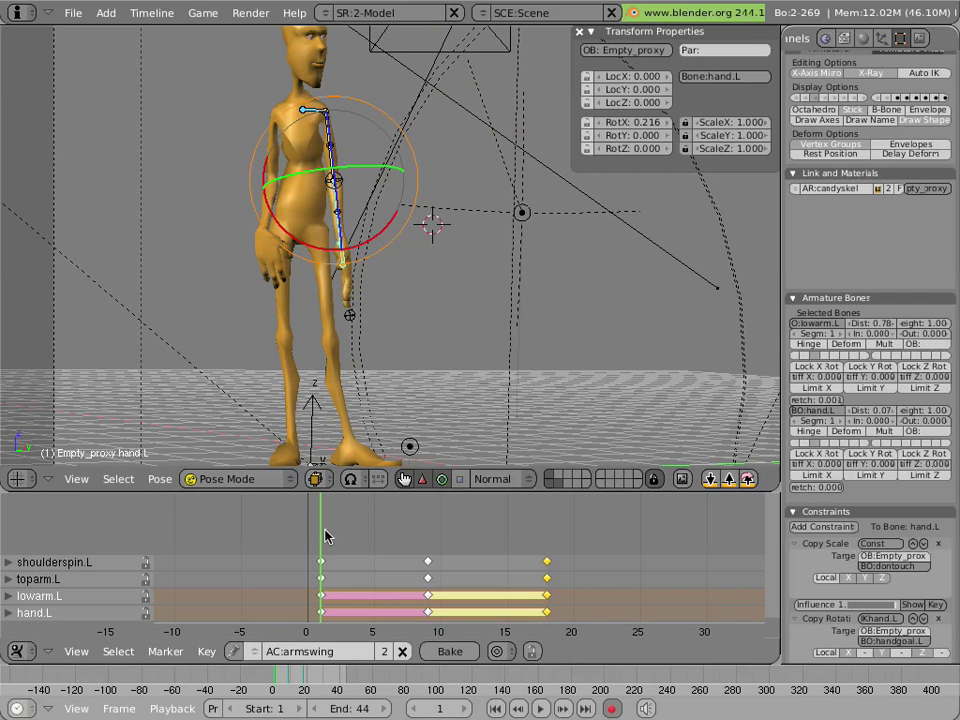
Return to frame 1 and rotate hand.L slightly backward on X, keying the new wrist bend
drag(326, 536, 252, 514)
mouse_move(336, 527)
mouse_down()
mouse_move(395, 531)
mouse_move(326, 530)
mouse_up()
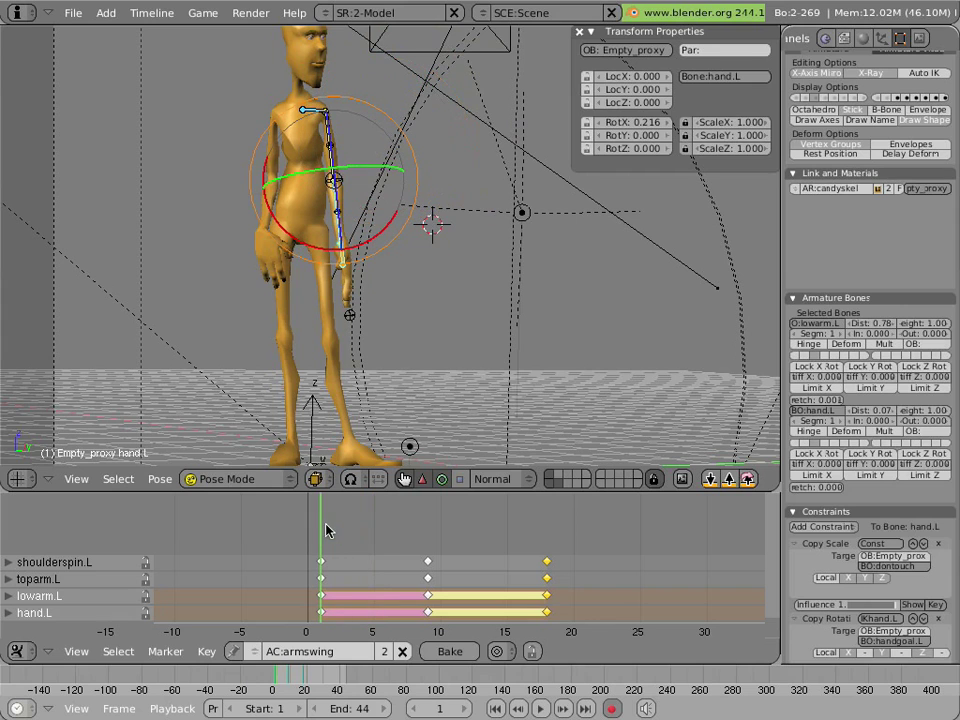
right_click(344, 280)
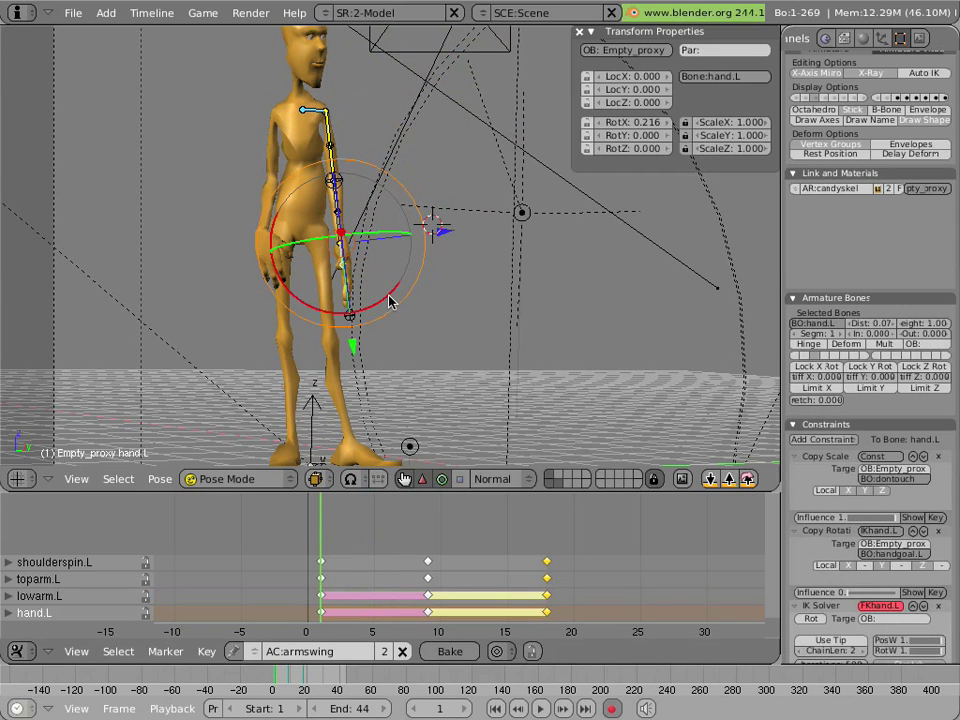
drag(390, 298, 360, 315)
On frame 9, bend the raised left hand downward by rotating hand.L to about -60° on X
click(401, 550)
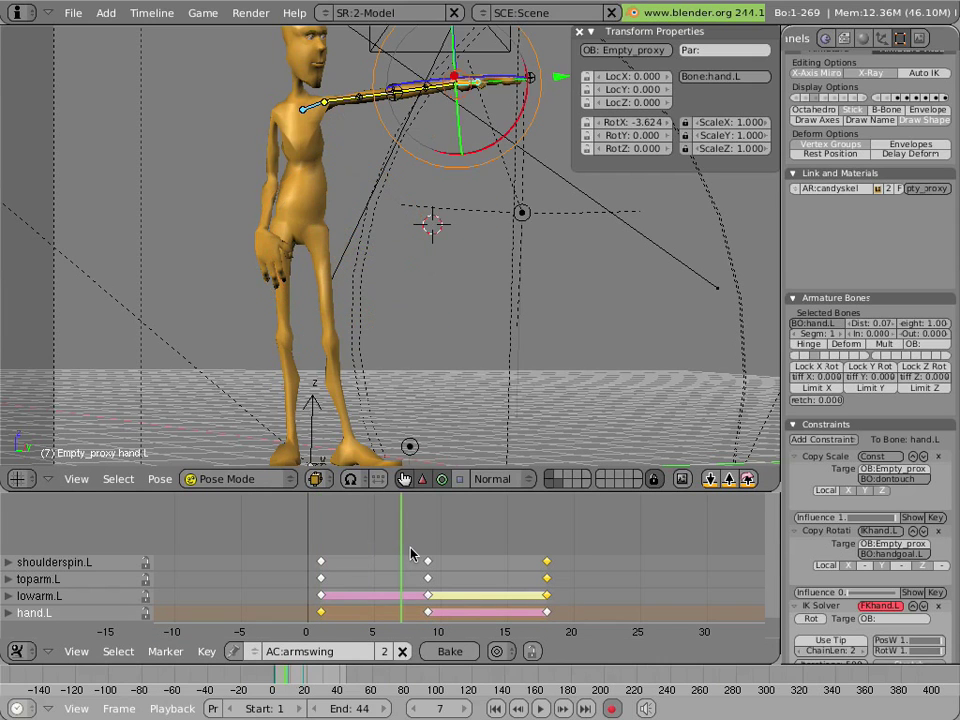
click(430, 553)
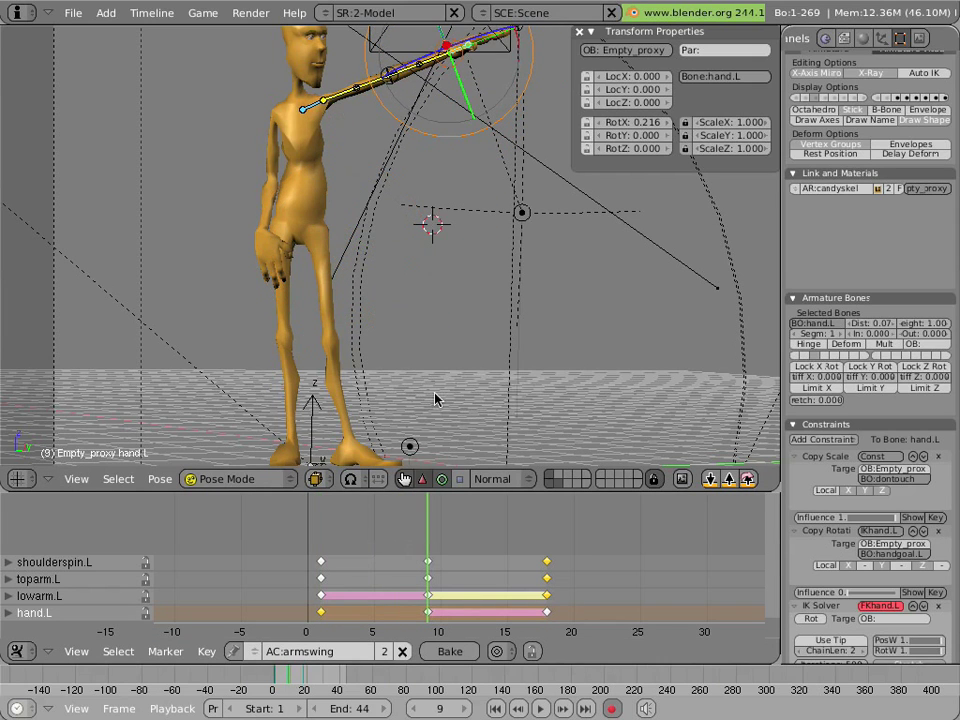
right_click(487, 42)
right_click(466, 54)
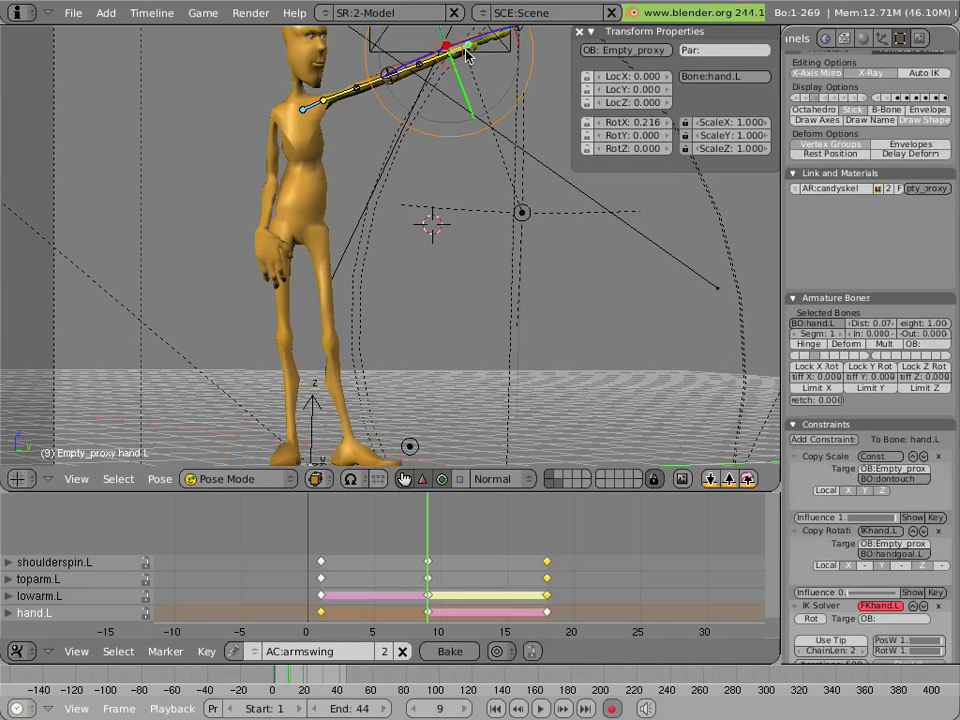
scroll(417, 113, down, 2)
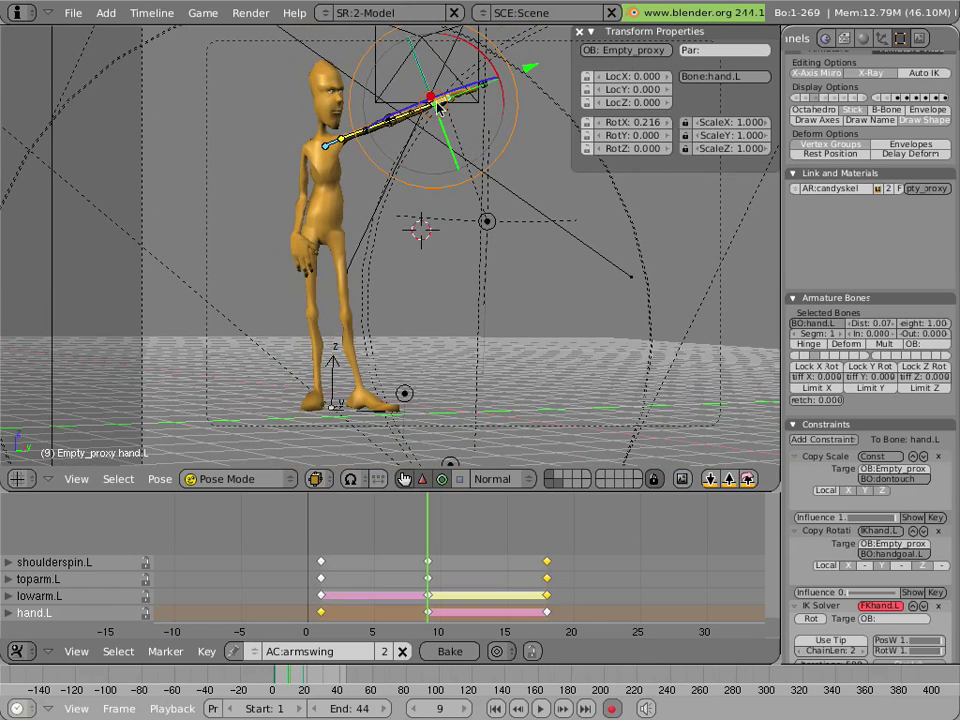
key(r)
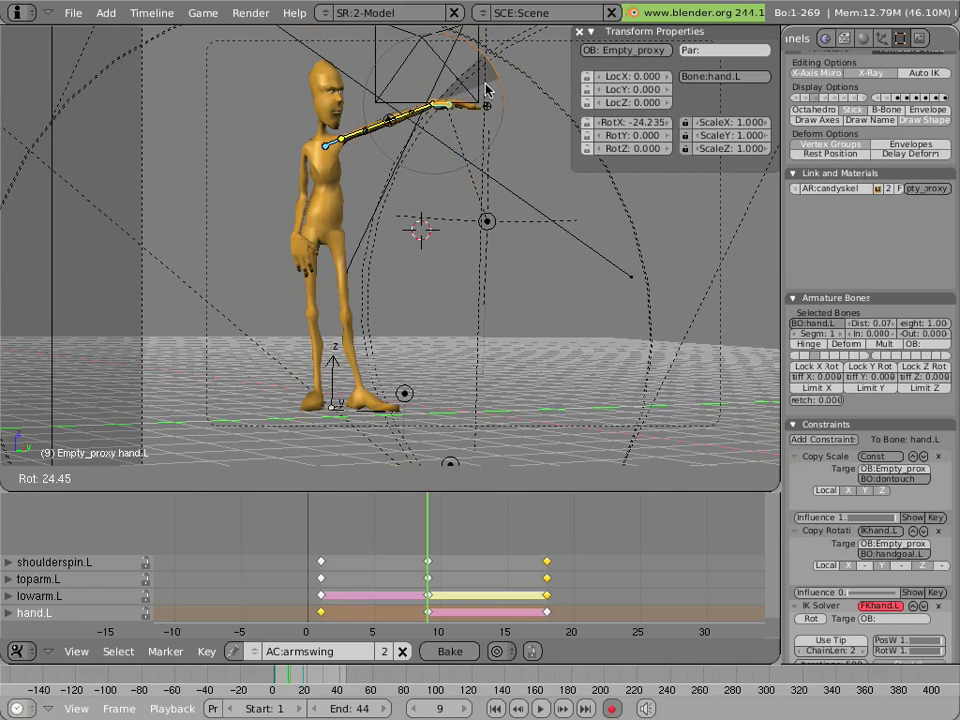
click(478, 91)
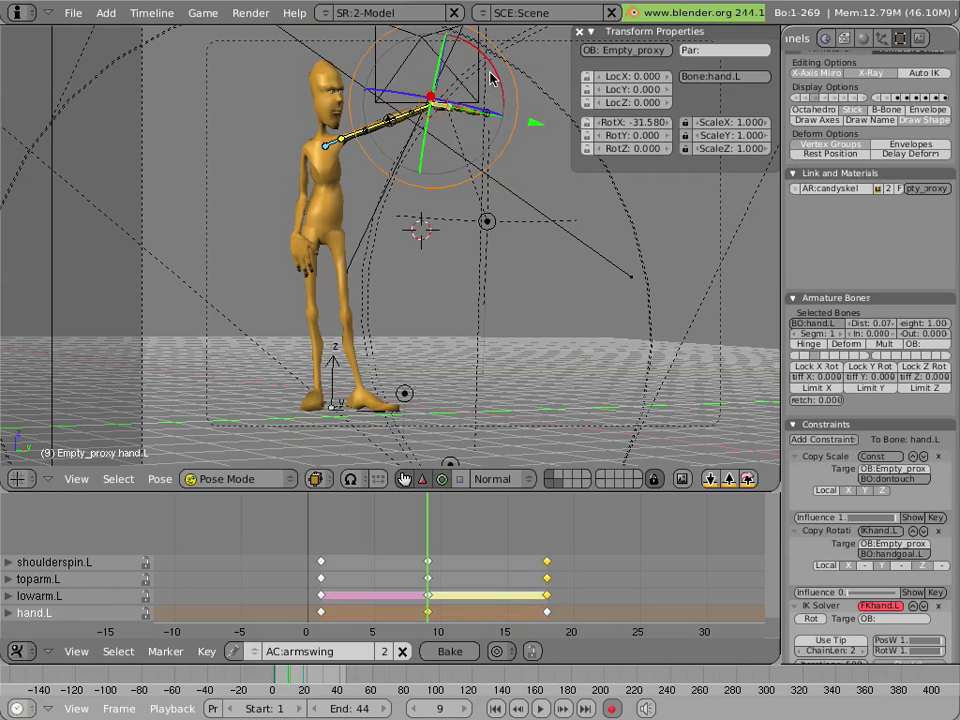
key(r)
click(443, 108)
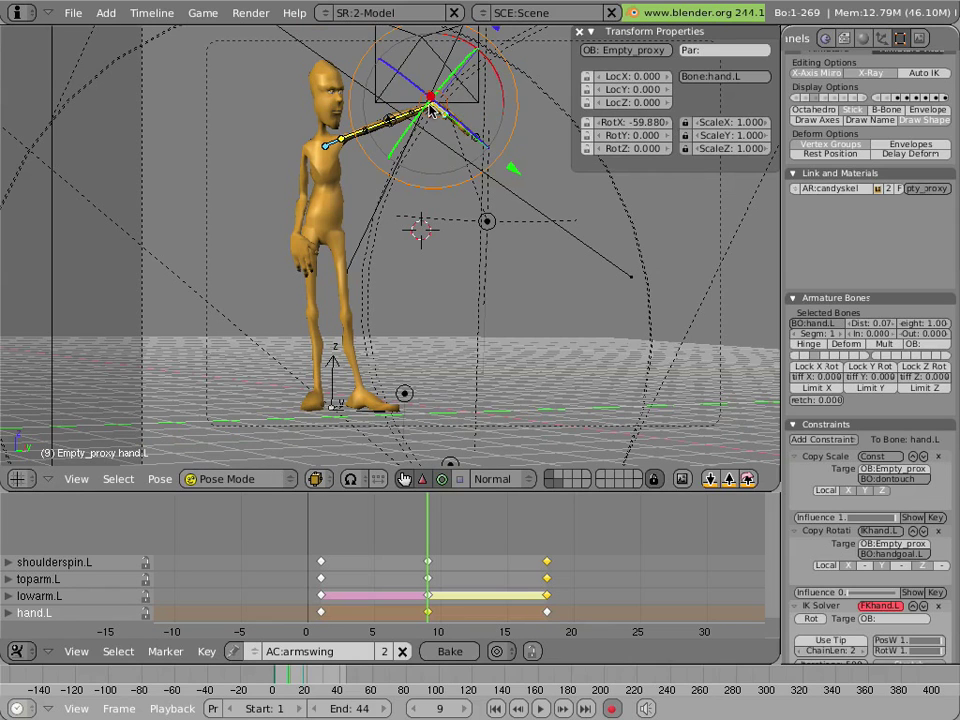
Bend the left forearm down on frame 9 by rotating lowarm.L to about -27° on X
right_click(428, 104)
key(r)
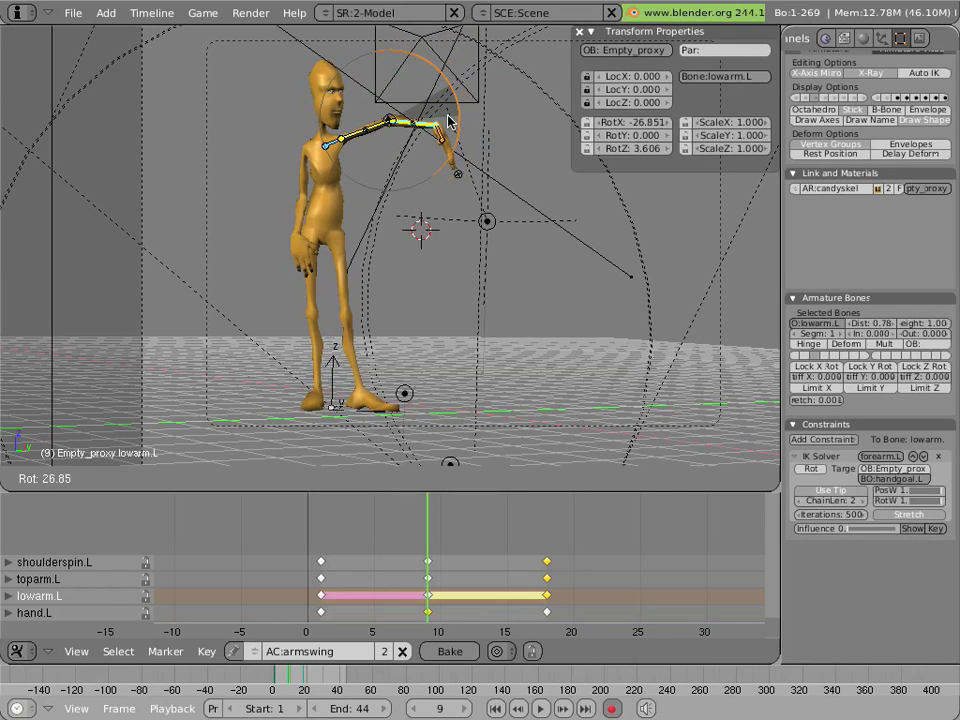
click(447, 121)
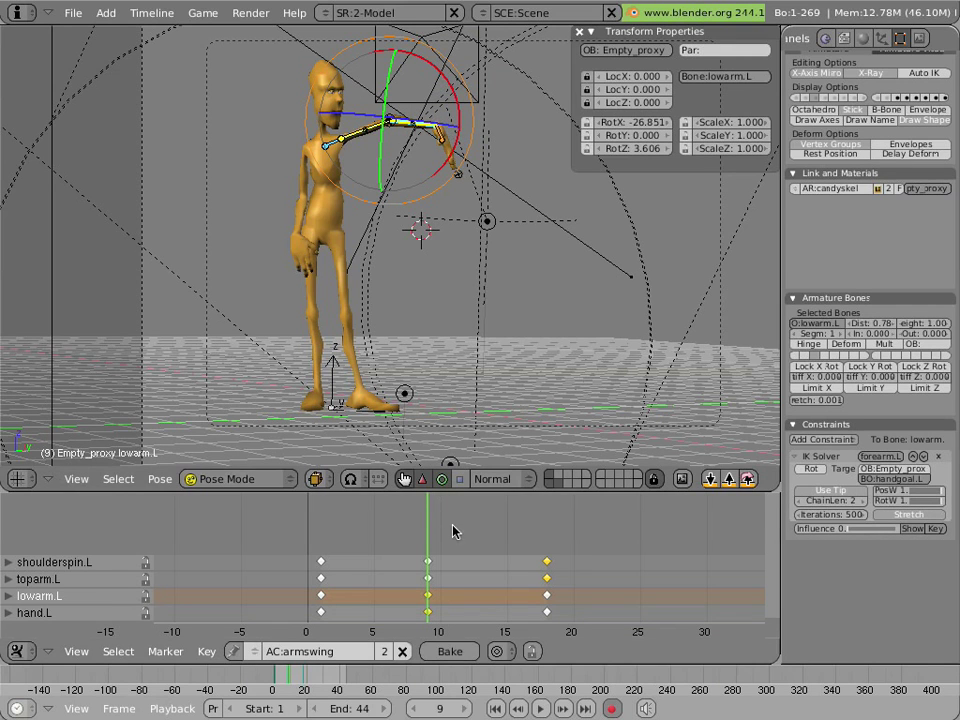
On frame 12, rotate hand.L upward and fold the forearm up by rotating lowarm.L to about 66° on X
drag(454, 497, 471, 553)
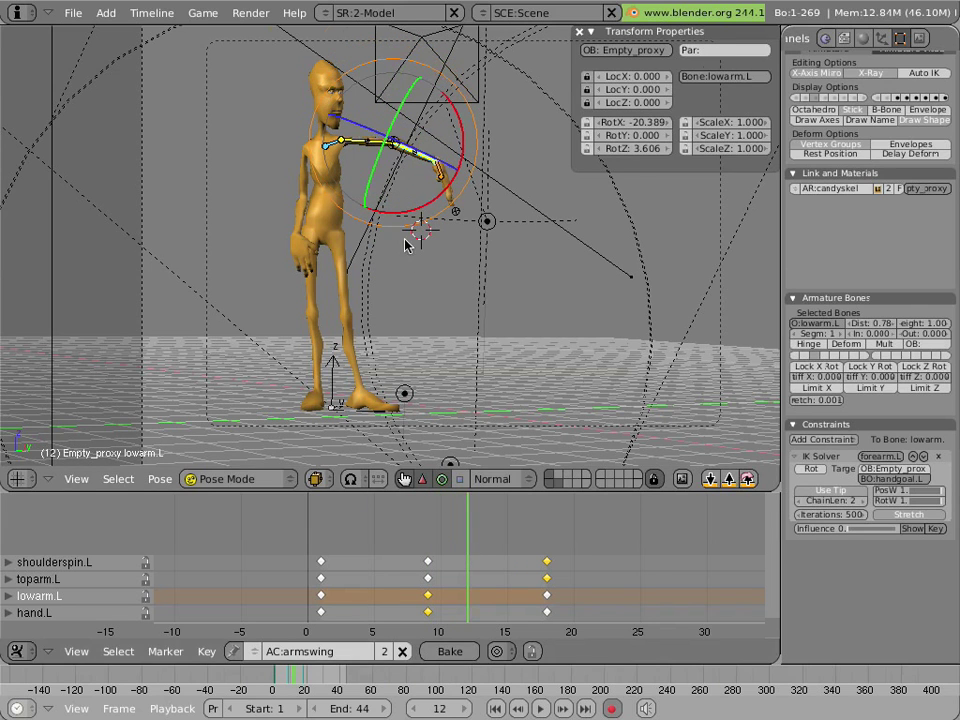
scroll(410, 235, up, 3)
right_click(478, 111)
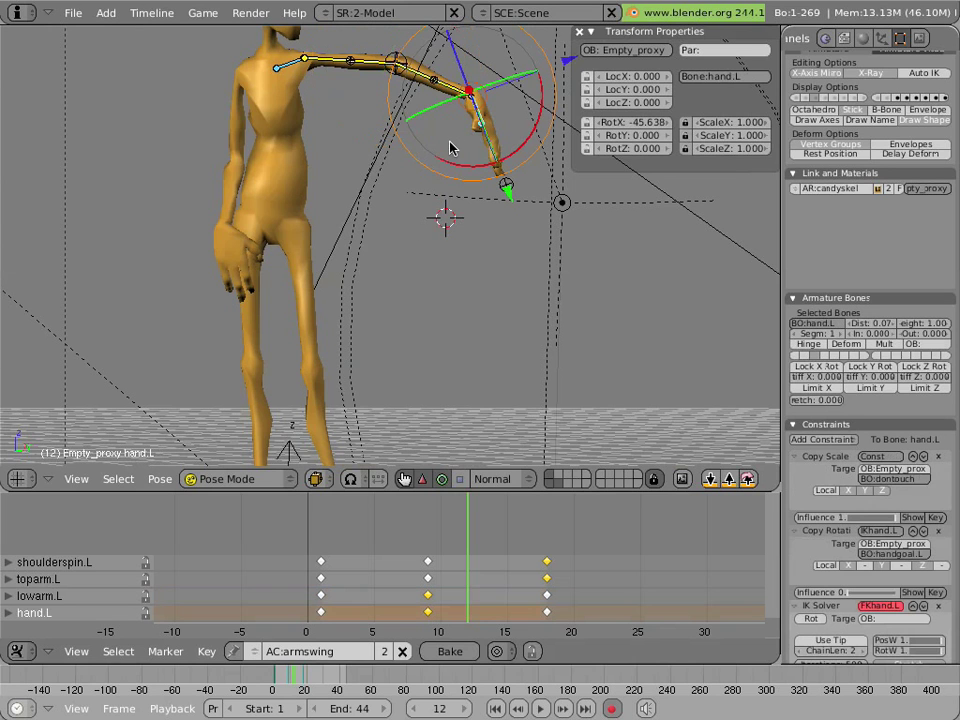
scroll(449, 147, down, 3)
drag(440, 188, 468, 133)
right_click(447, 134)
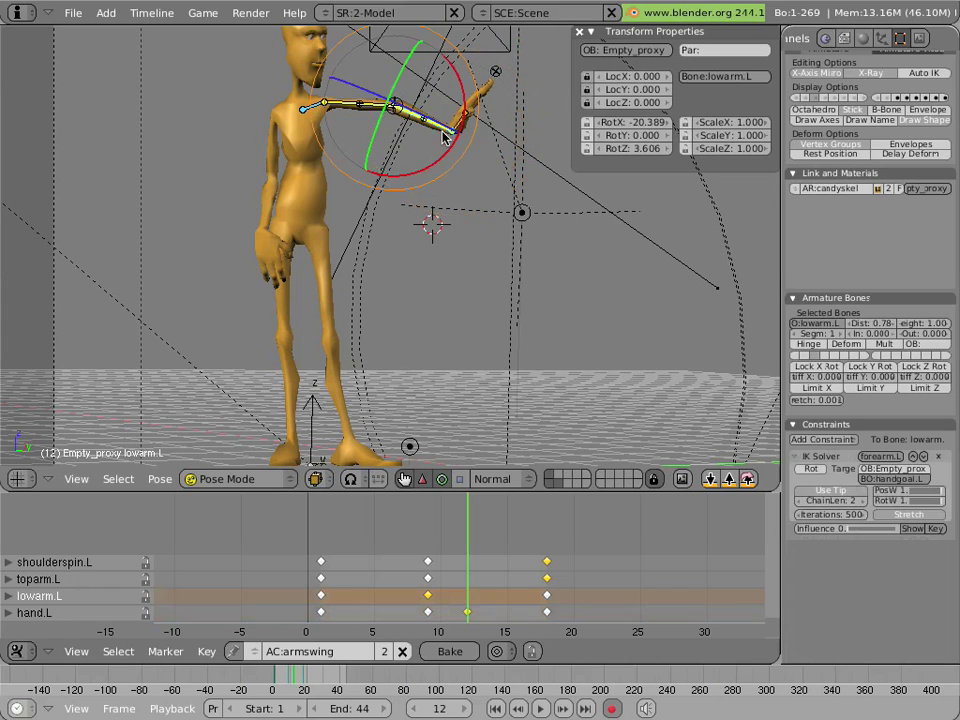
drag(409, 178, 414, 108)
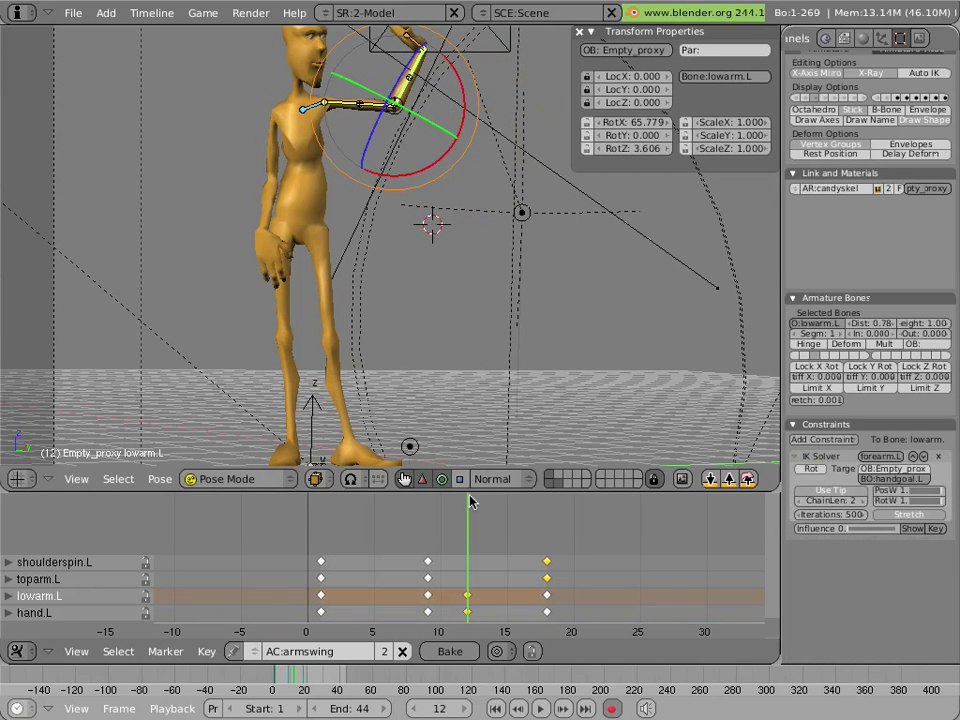
Key the upper arm and shoulder on frame 12 with toparm.L at about 1.7° and shoulderspin.L at about -2.6° on X
right_click(345, 109)
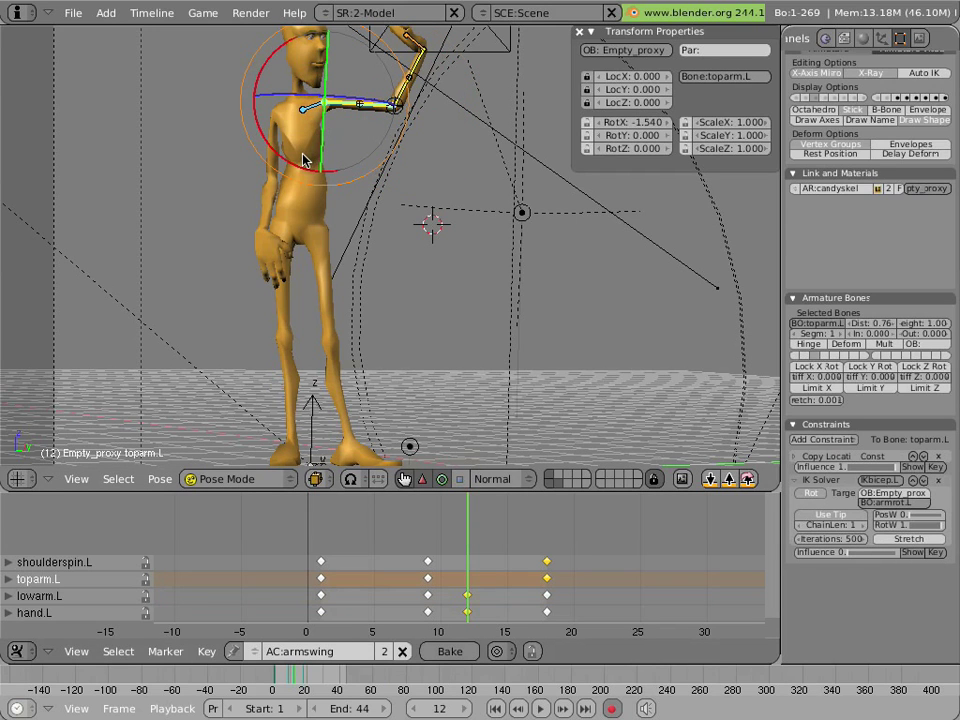
drag(295, 163, 299, 163)
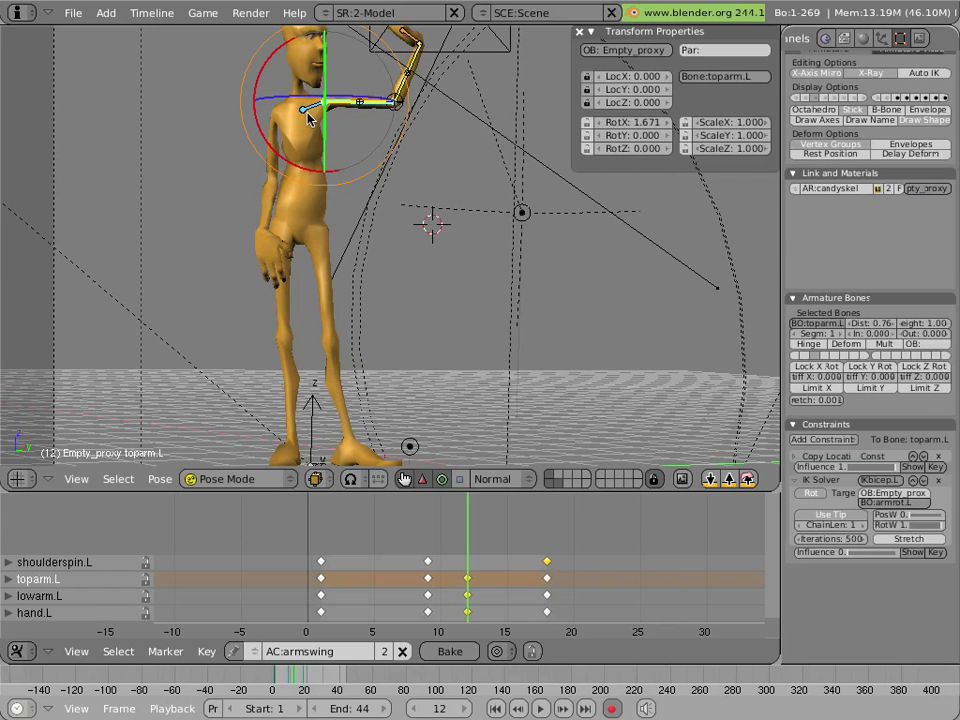
right_click(296, 135)
drag(247, 80, 243, 165)
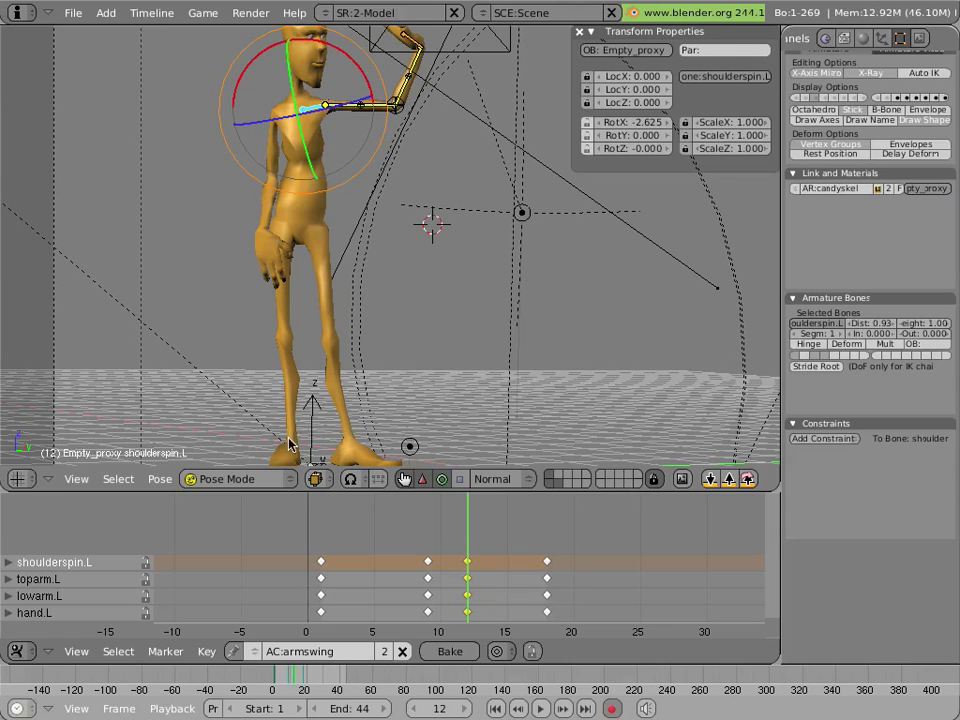
On frame 9, bend the left forearm further down by rotating lowarm.L to about -34° on X
drag(465, 523, 298, 497)
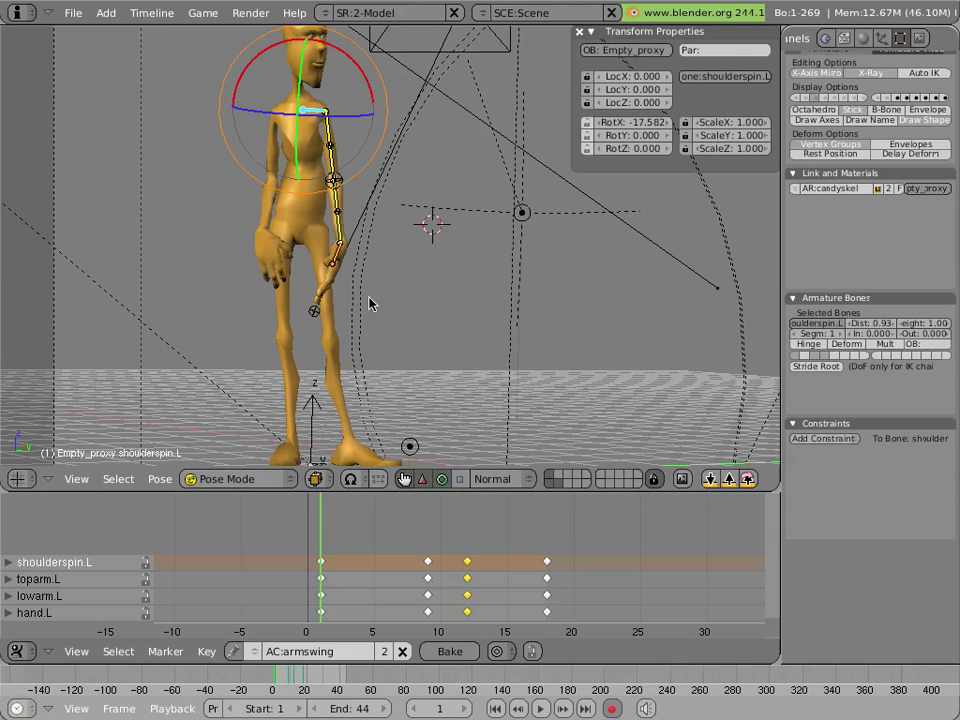
drag(420, 531, 430, 536)
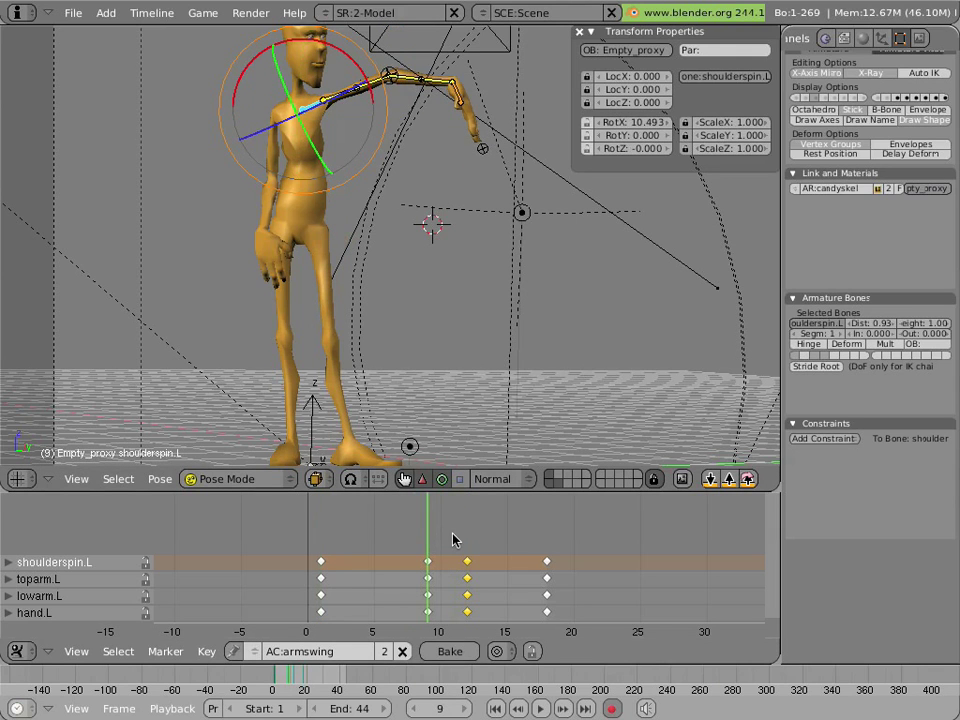
right_click(438, 85)
drag(447, 131, 458, 152)
mouse_move(446, 515)
mouse_down()
mouse_move(472, 519)
mouse_move(429, 524)
mouse_up()
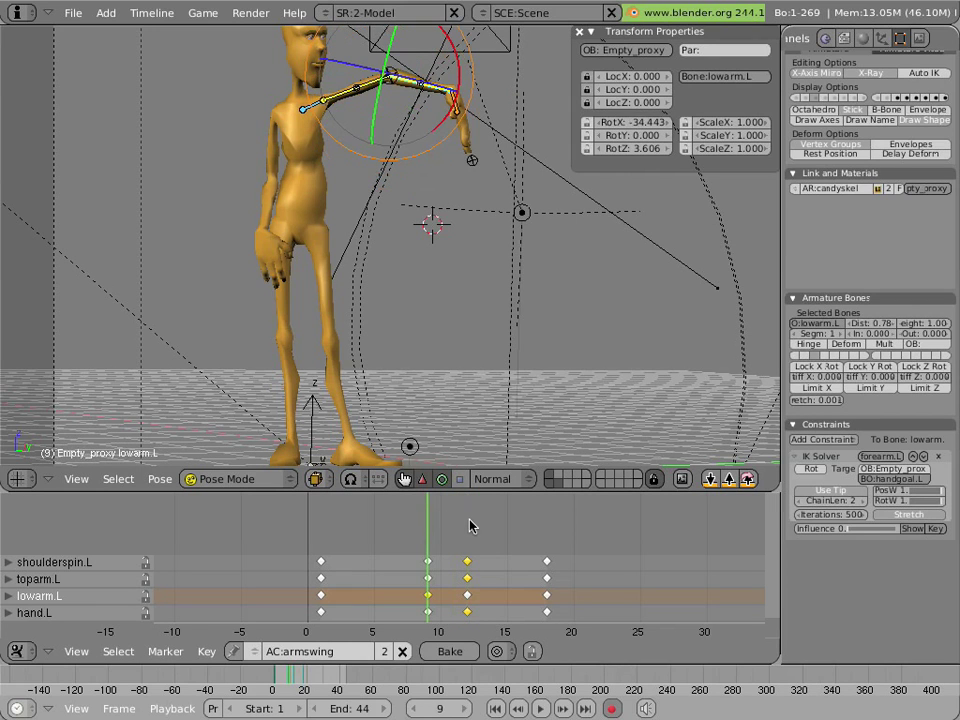
Scrub back to frame 1 and play the arm swing animation to review its motion
click(470, 525)
drag(432, 524, 222, 465)
click(433, 519)
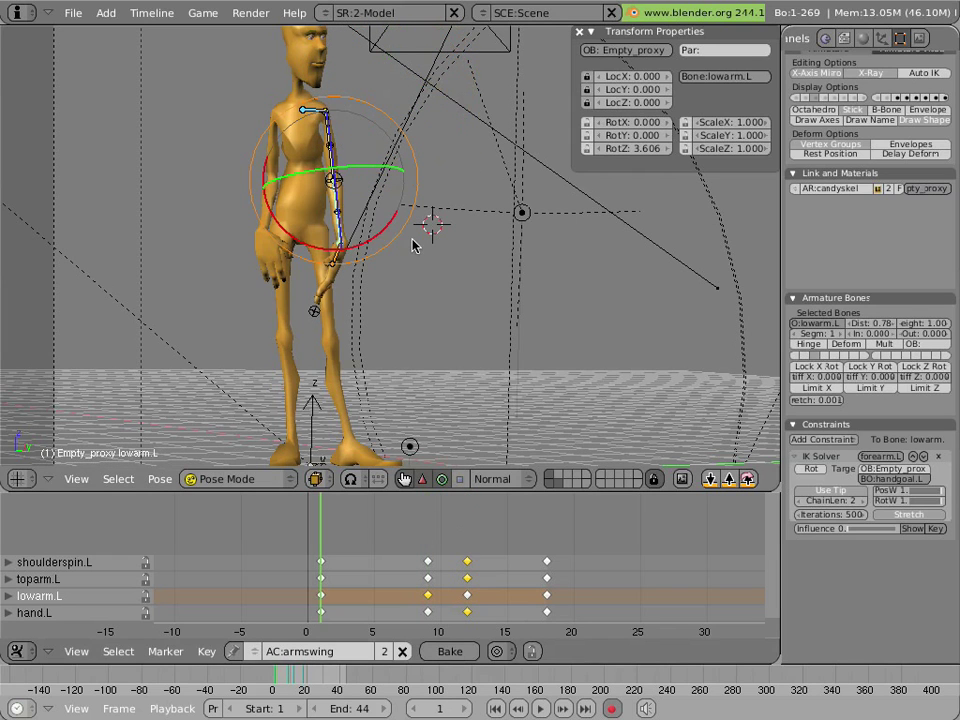
key(alt+a)
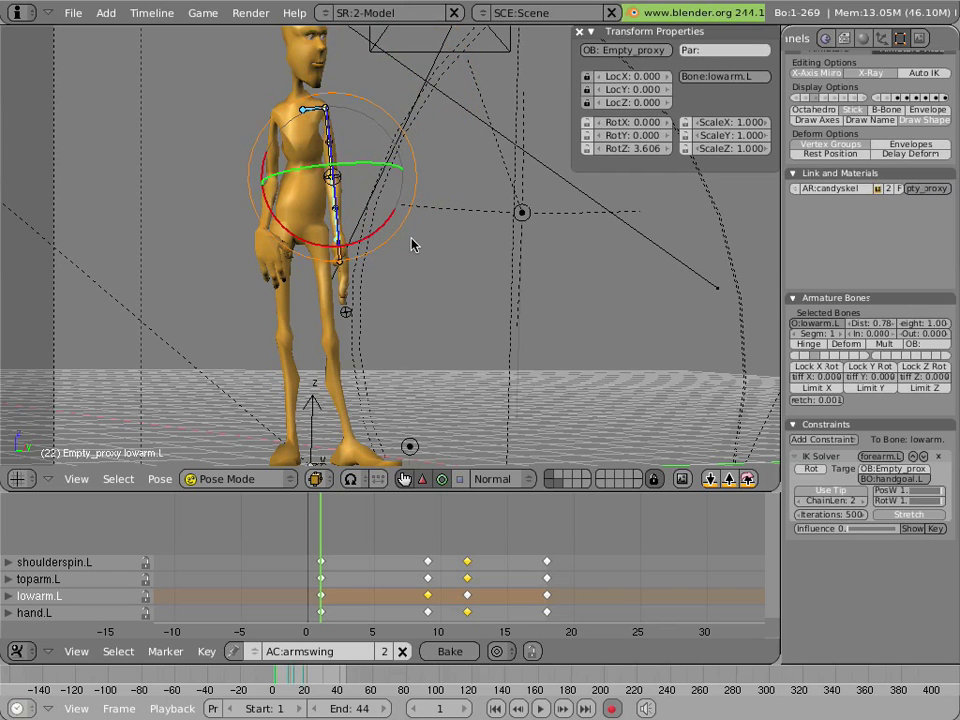
key(Escape)
key(alt+a)
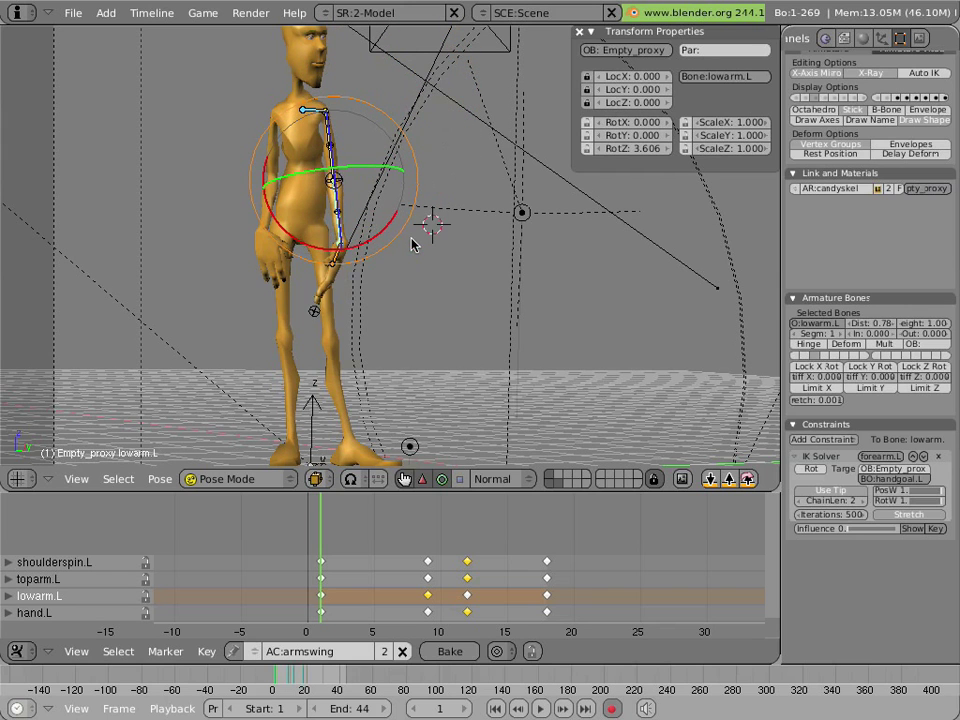
key(Escape)
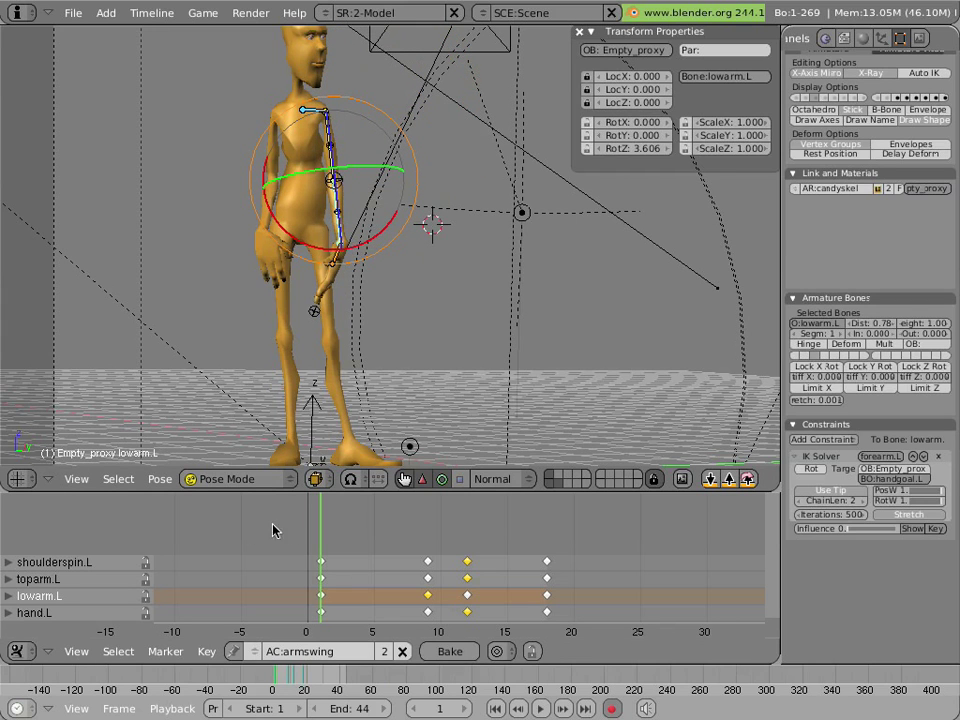
Add a forearm key on frame 6 by rotating lowarm.L to about -57° on X
drag(333, 537, 395, 541)
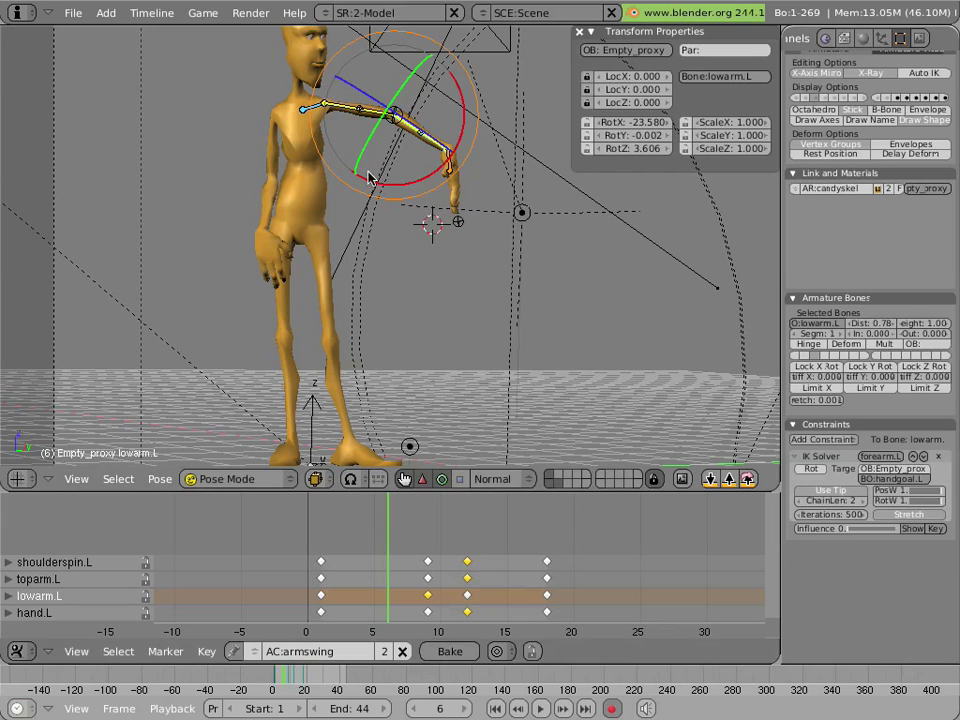
key(r)
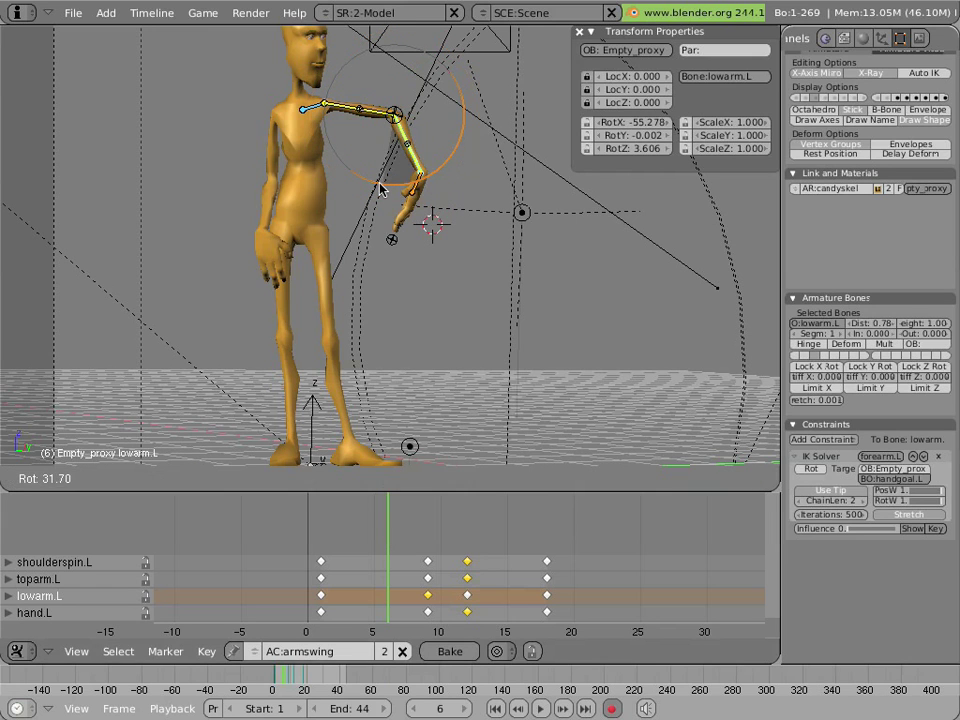
click(387, 248)
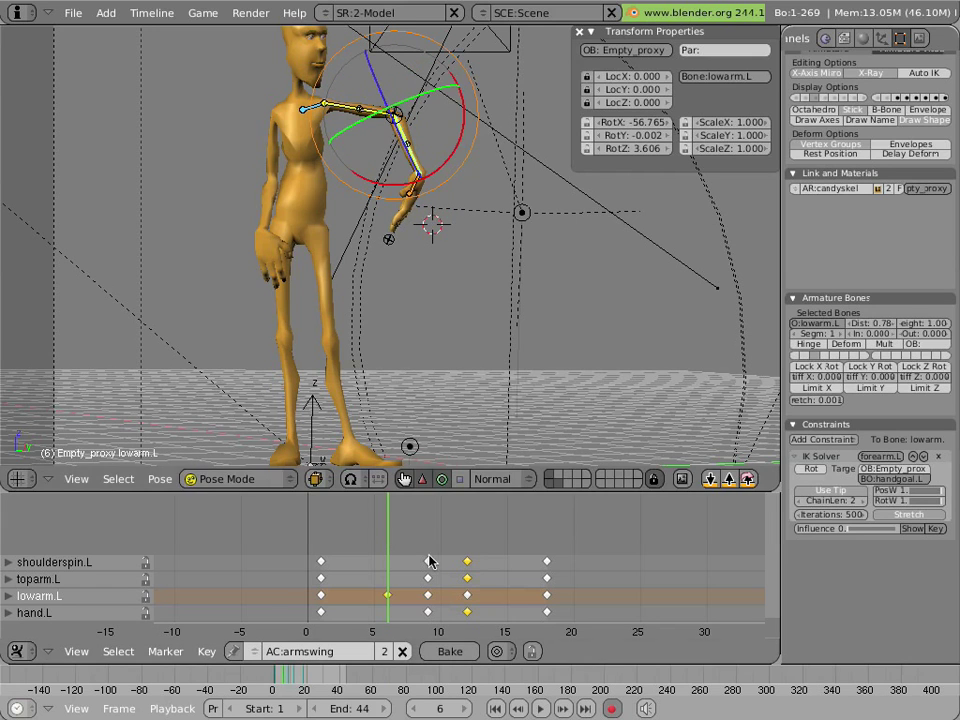
Duplicate the hand.L key from frame 1 and place the copy on frame 5
key(shift+Left)
drag(278, 537, 321, 559)
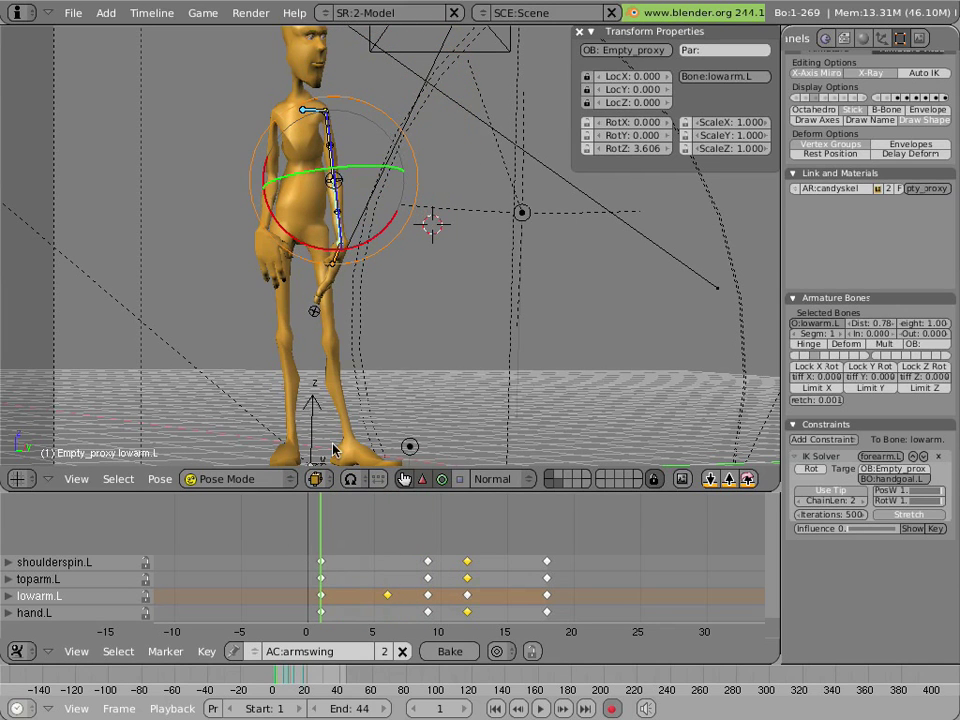
right_click(321, 274)
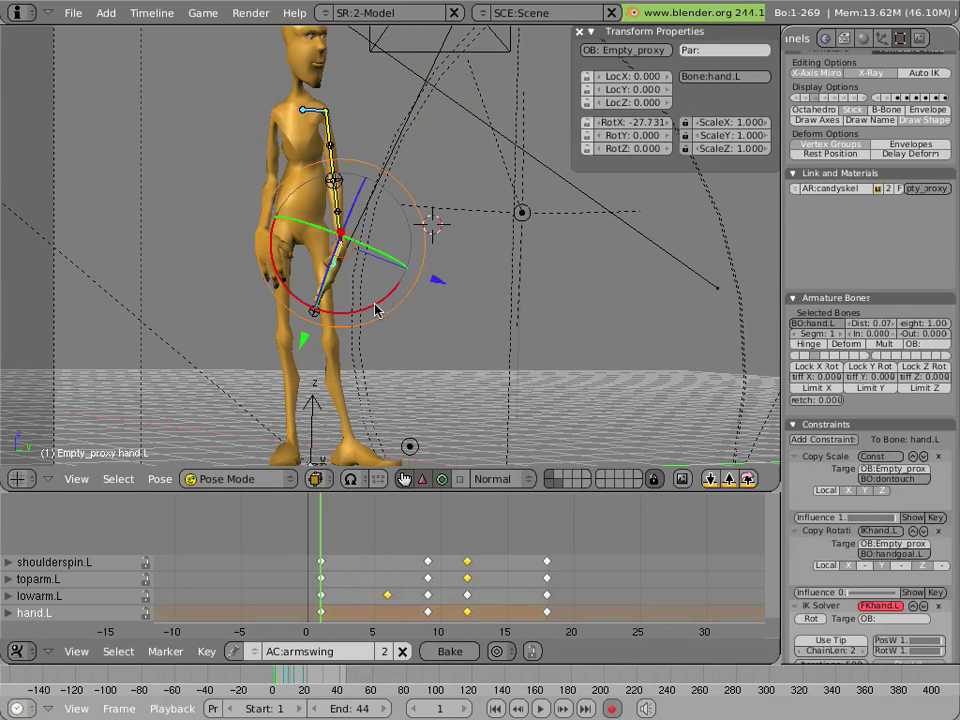
right_click(322, 616)
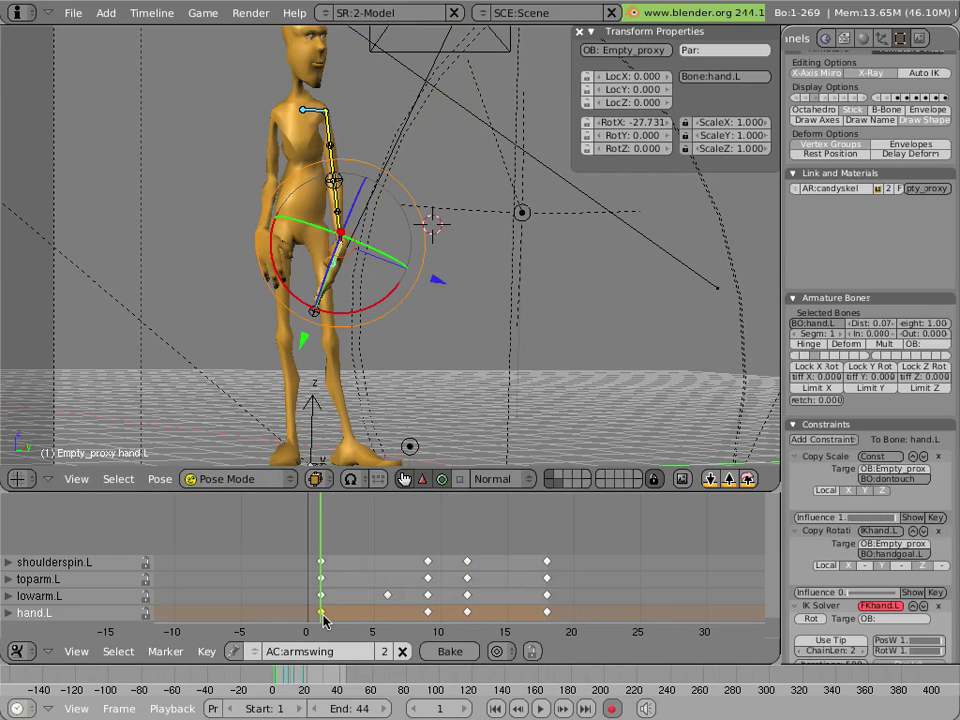
key(g)
click(349, 614)
drag(373, 310, 400, 300)
drag(336, 522, 381, 527)
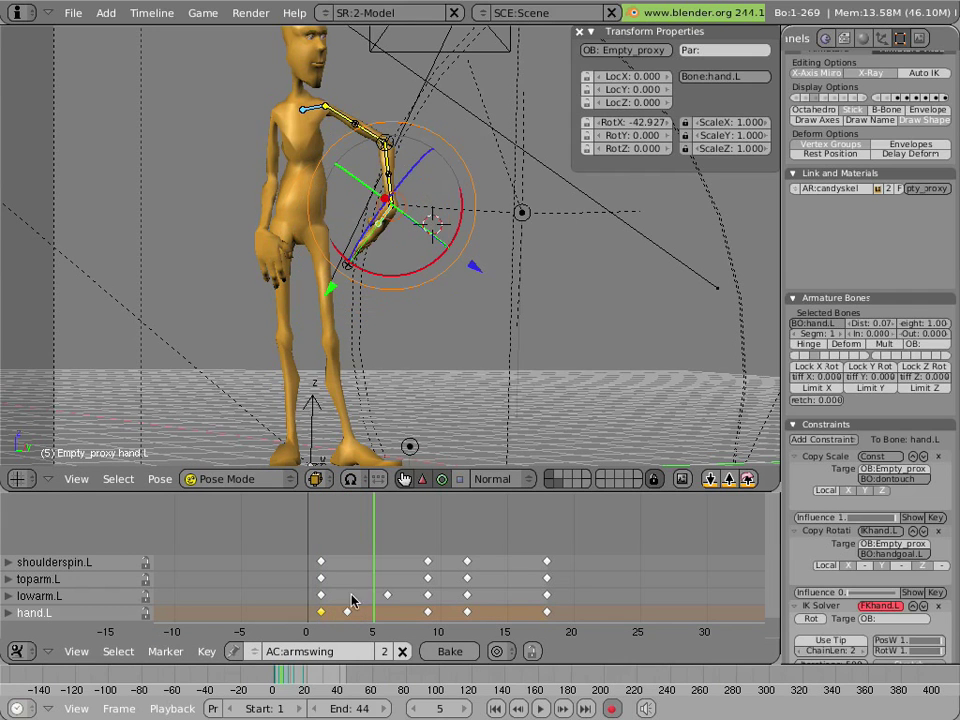
key(g)
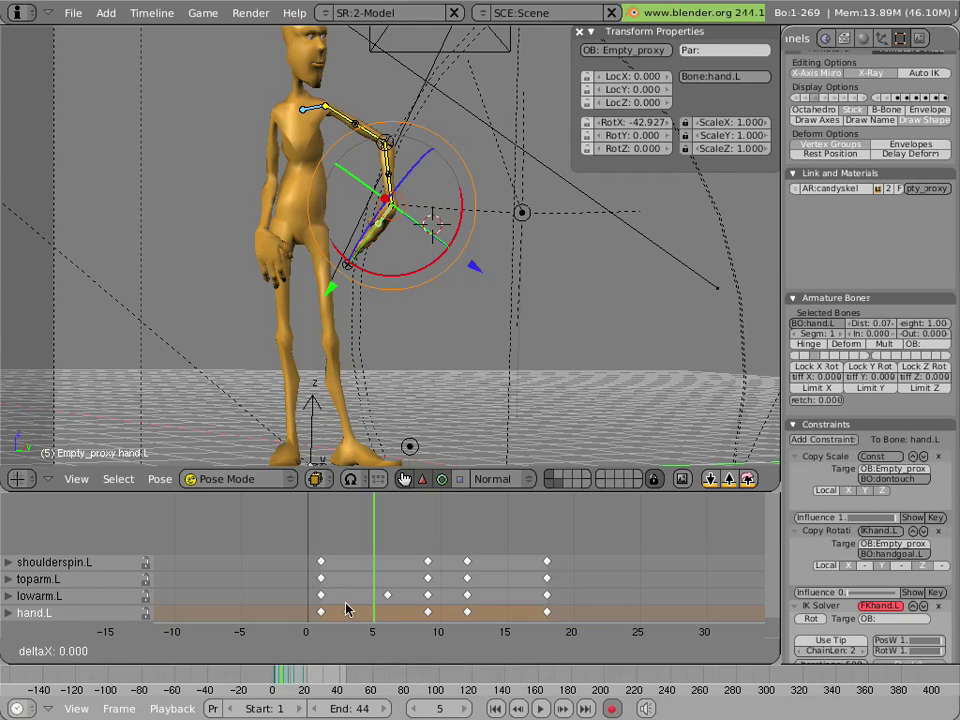
click(368, 605)
On frame 9, bend the left hand further down by rotating hand.L to about -94° on X
drag(367, 603, 433, 616)
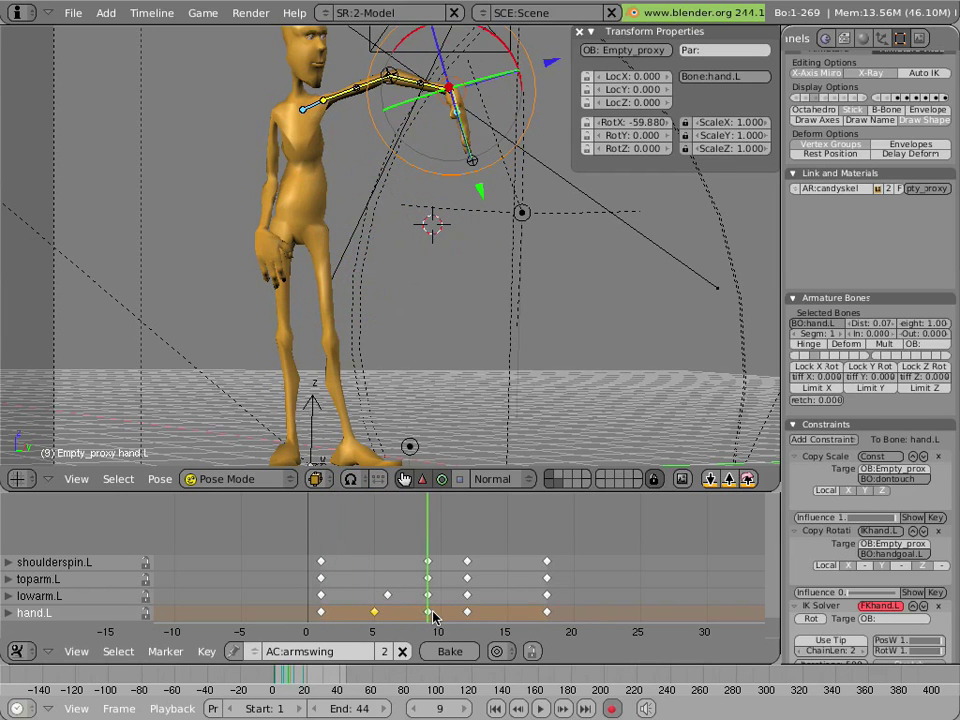
drag(508, 47, 510, 89)
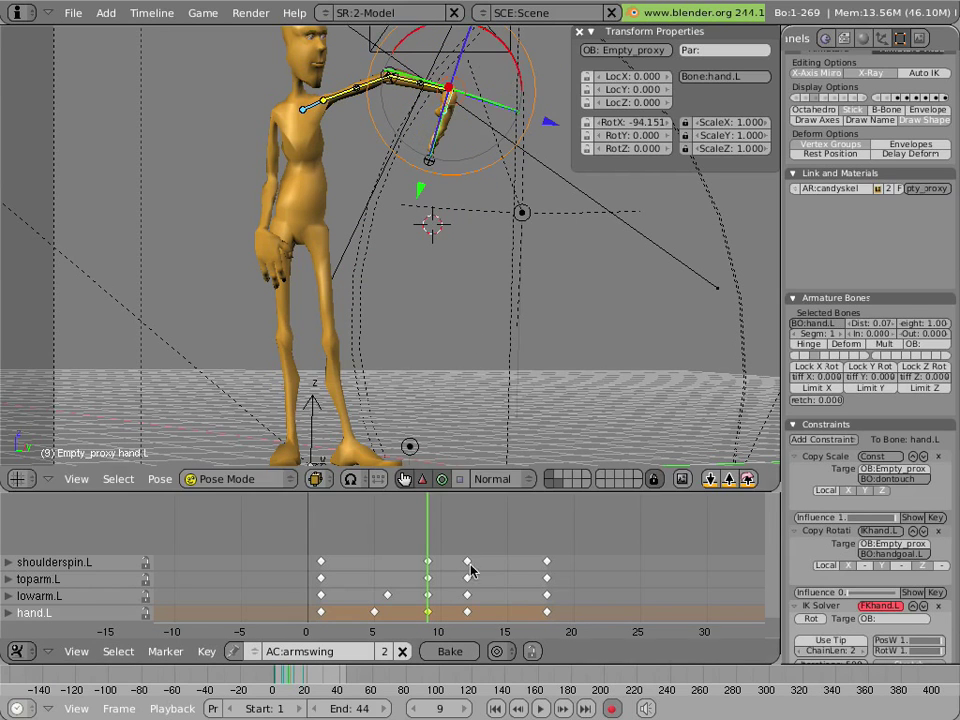
Go back through the frames before frame 9 to examine how the hand drags behind the forearm
key(Left)
key(Left)
key(Left)
key(Left)
key(Left)
key(Left)
key(Left)
drag(421, 575, 381, 575)
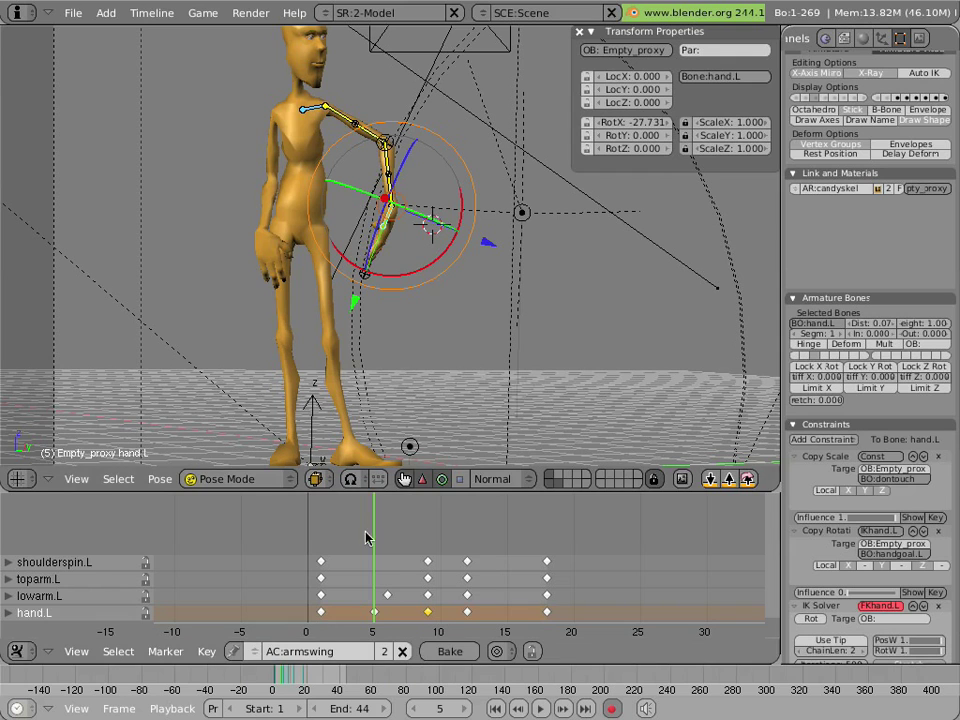
Add a hand key on frame 15 by rotating hand.L upward to about 97° on X
drag(374, 550, 456, 545)
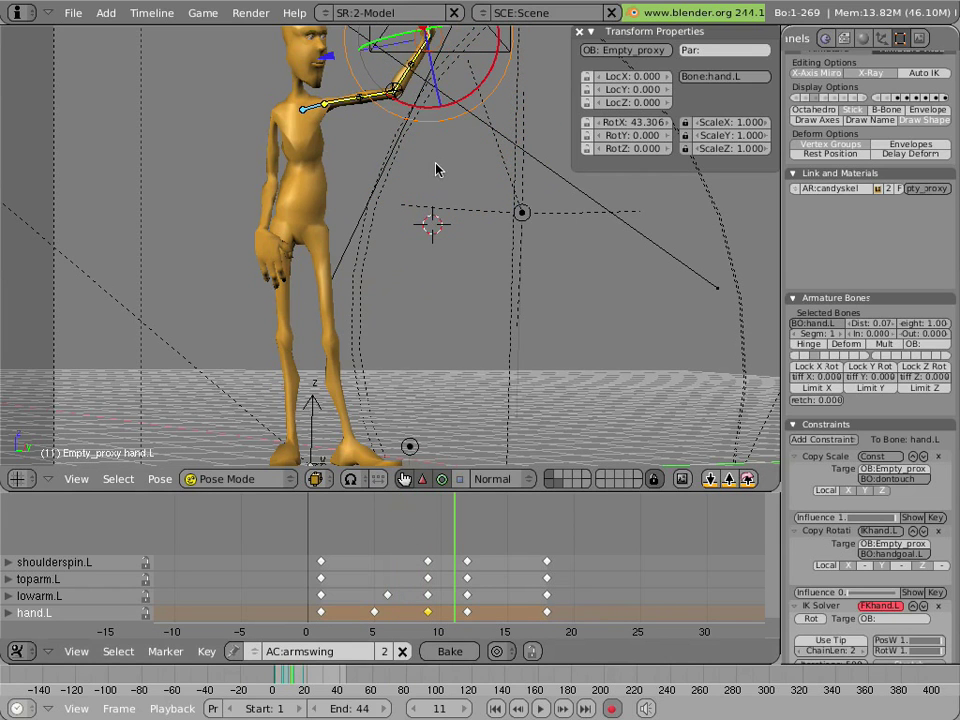
shift+middle_drag(435, 163, 428, 206)
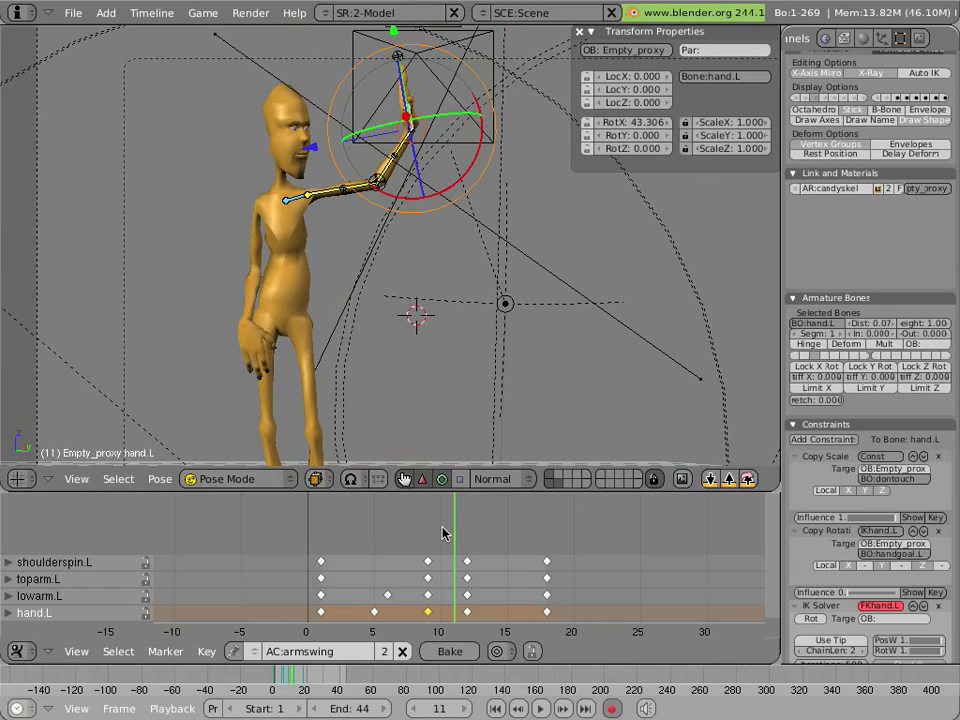
click(467, 555)
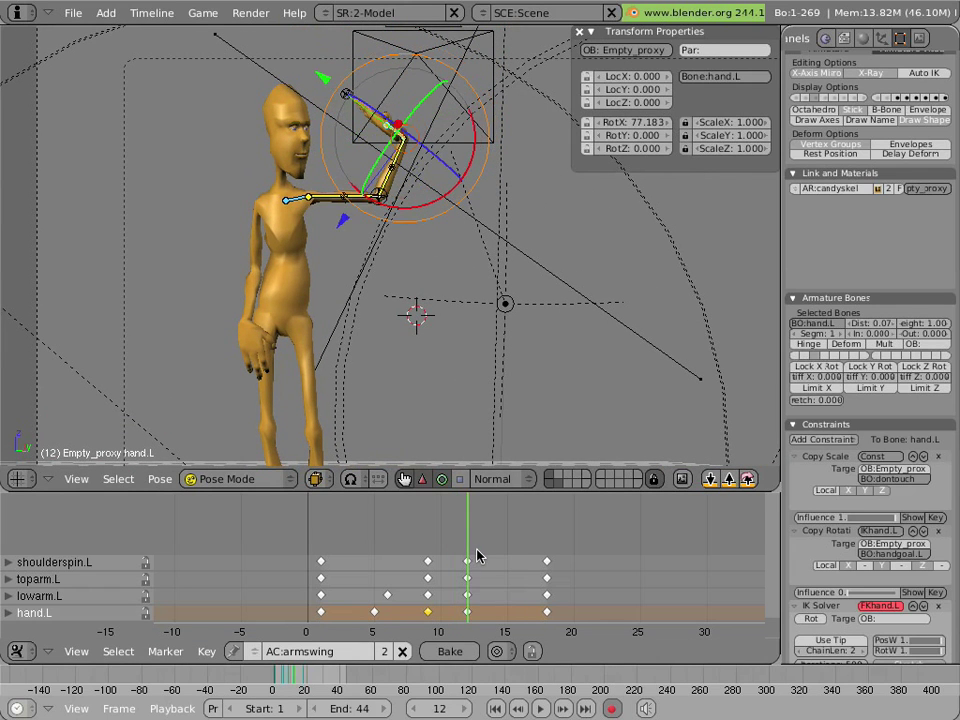
drag(477, 555, 513, 563)
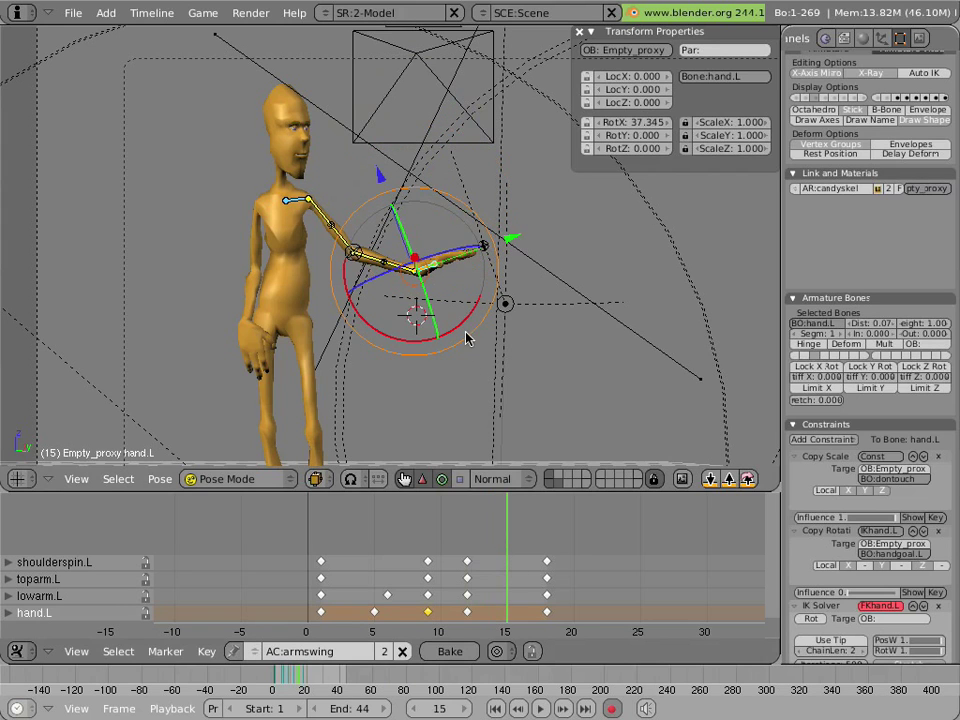
drag(463, 330, 434, 272)
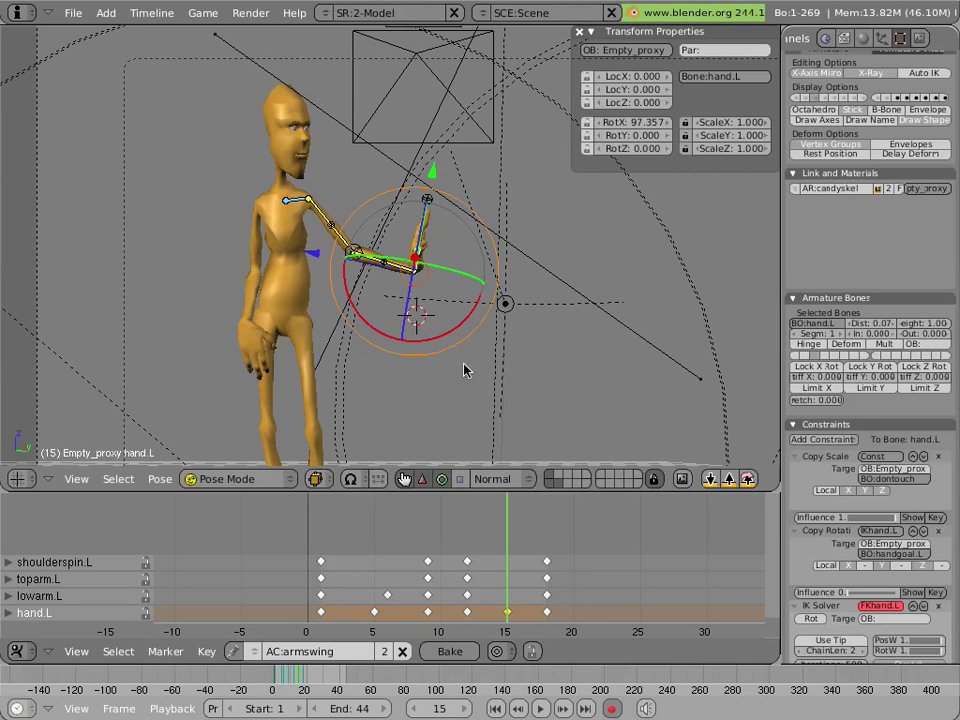
Delay the forearm's final pose by moving the lowarm.L key from frame 18 to frame 19
drag(505, 584, 553, 593)
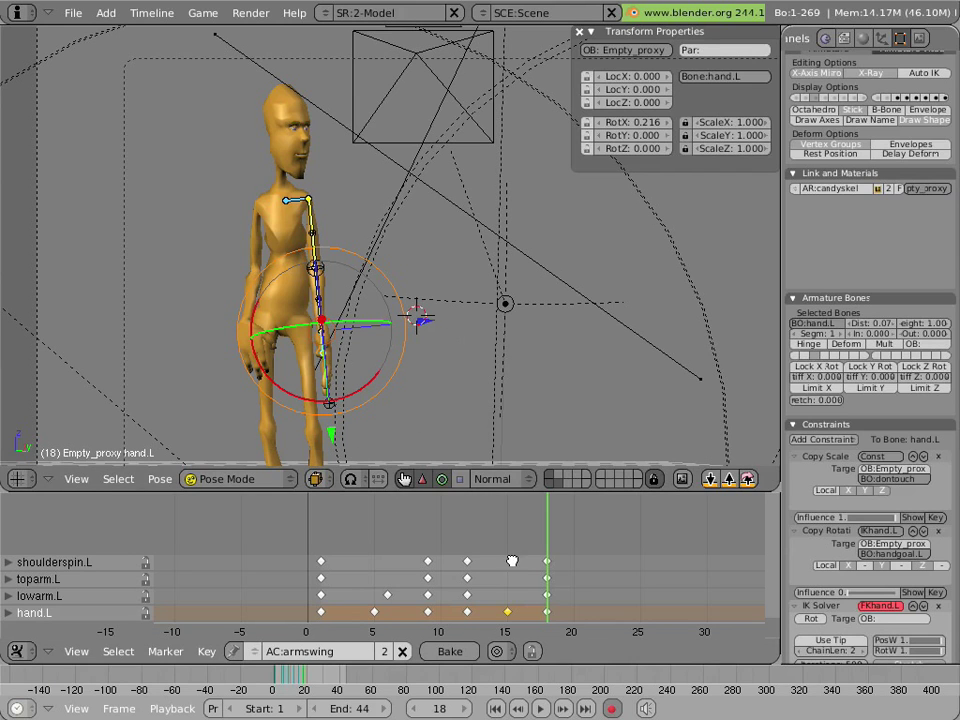
middle_drag(504, 531, 464, 501)
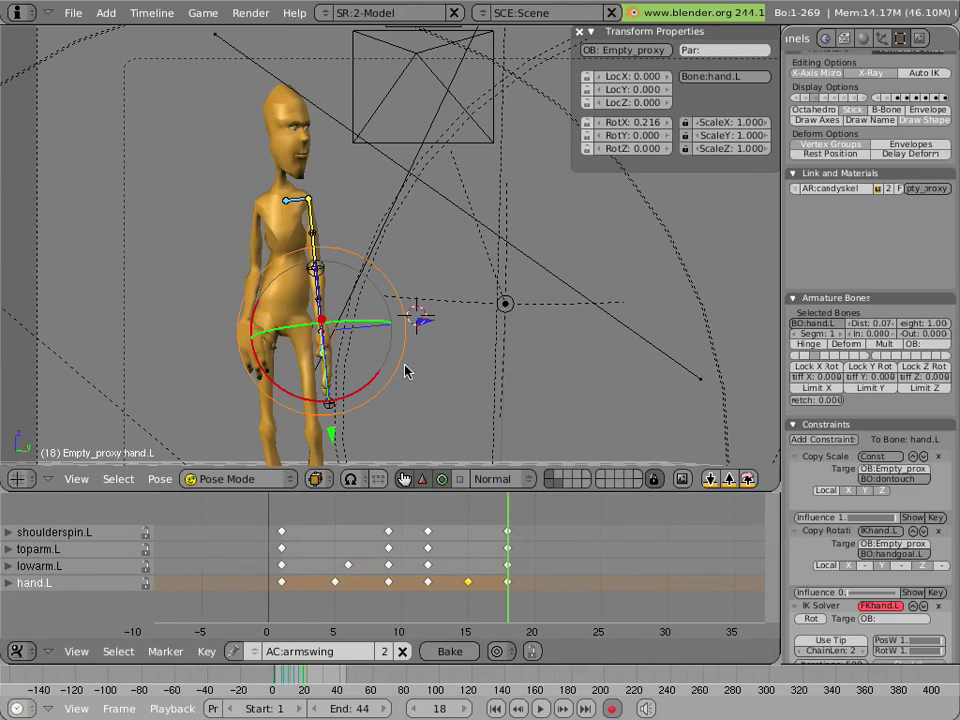
right_click(325, 322)
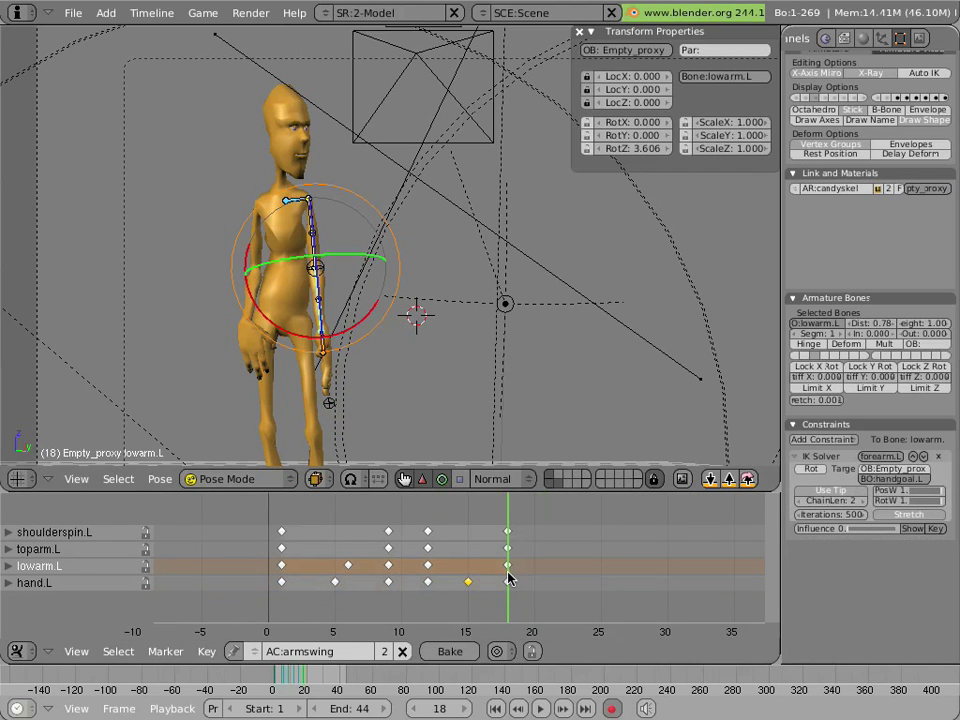
key(g)
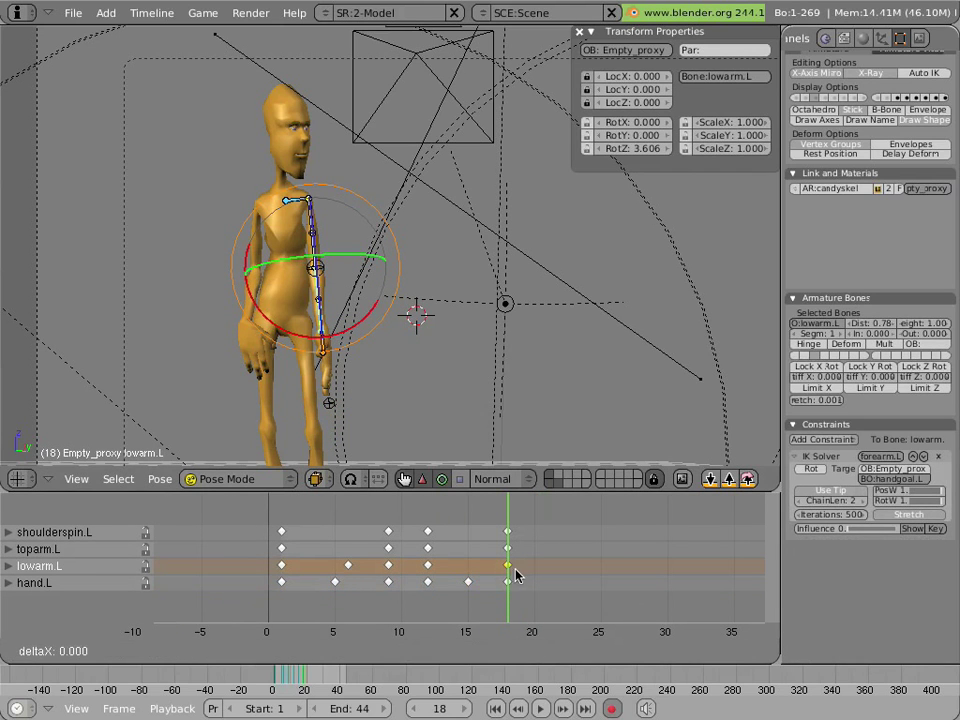
click(521, 570)
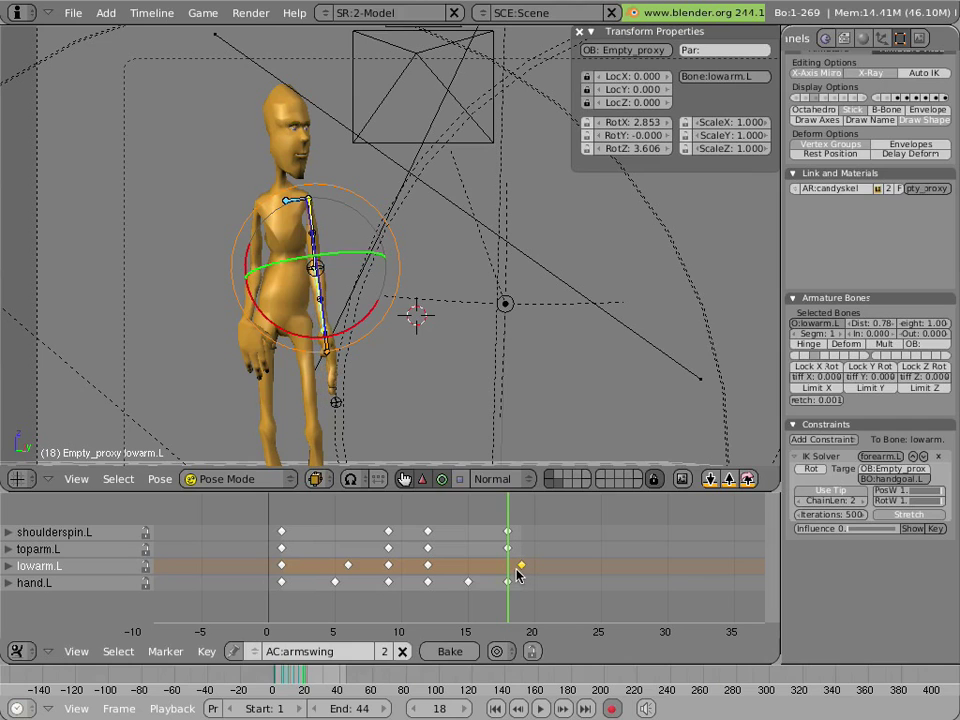
On frame 18, tilt the left hand forward by rotating hand.L to about 36° on X
right_click(328, 372)
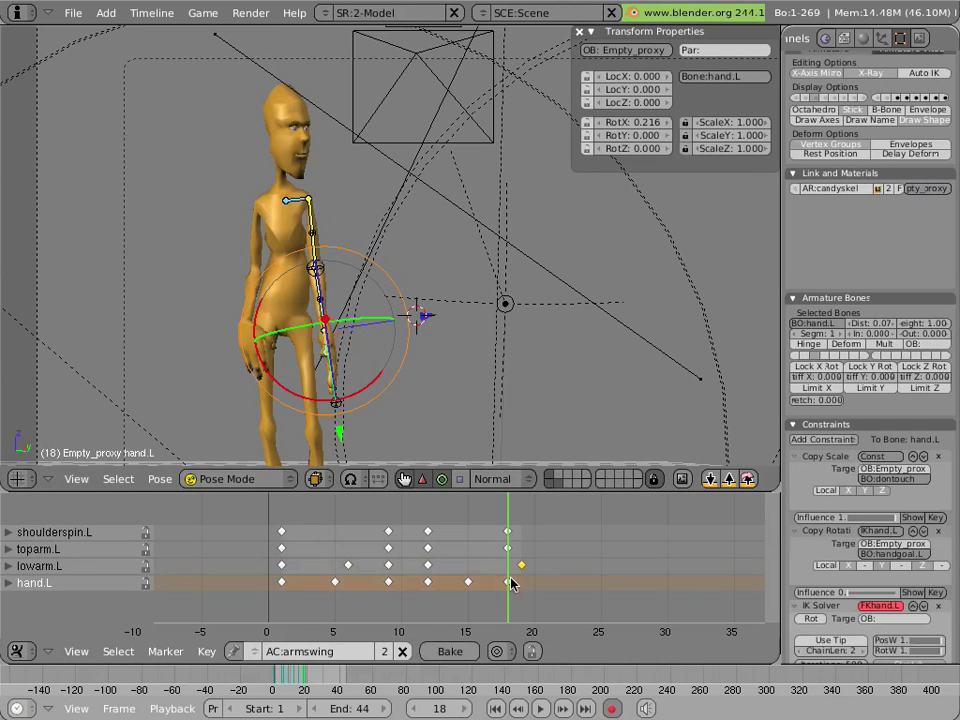
mouse_move(511, 583)
mouse_down()
mouse_move(489, 579)
mouse_move(515, 581)
mouse_up()
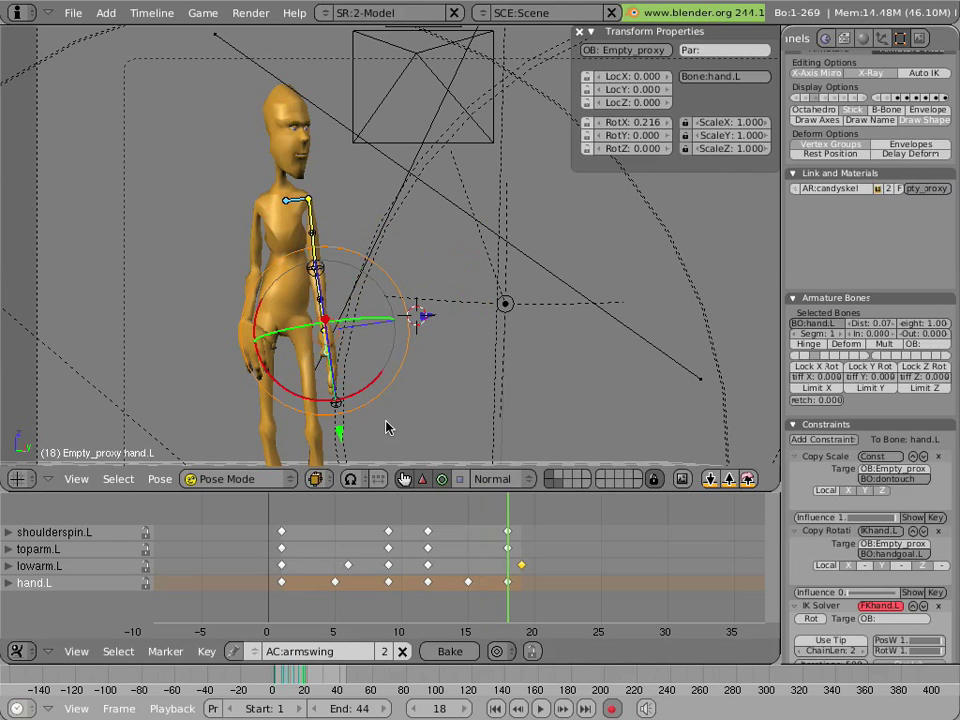
drag(360, 397, 451, 394)
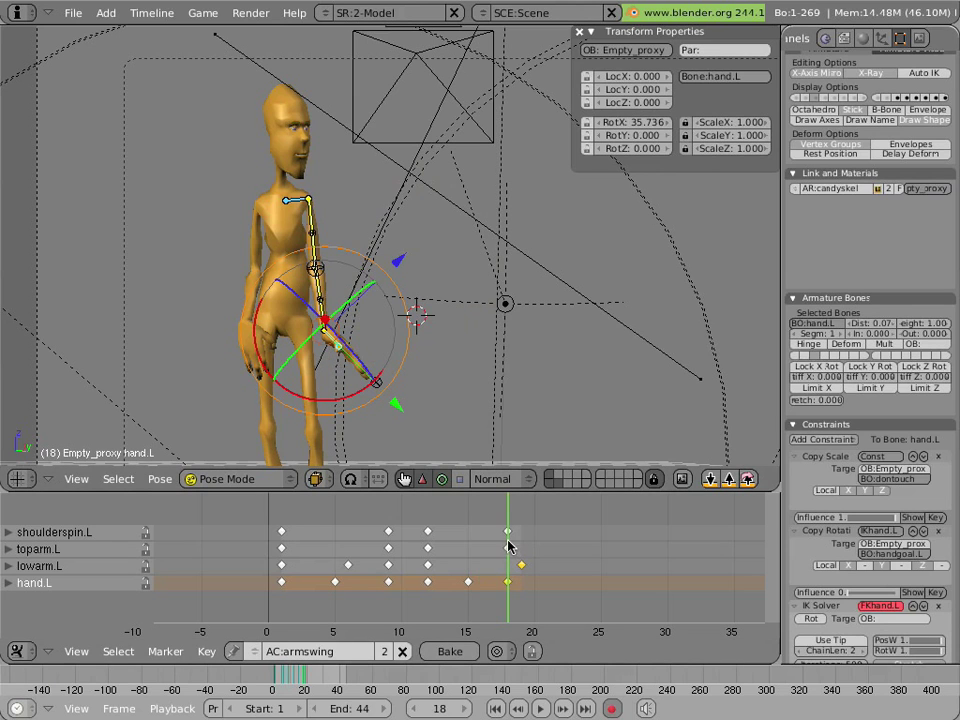
Add a hand key on frame 21 by rotating hand.L backward to about -21° on X
drag(508, 545, 550, 548)
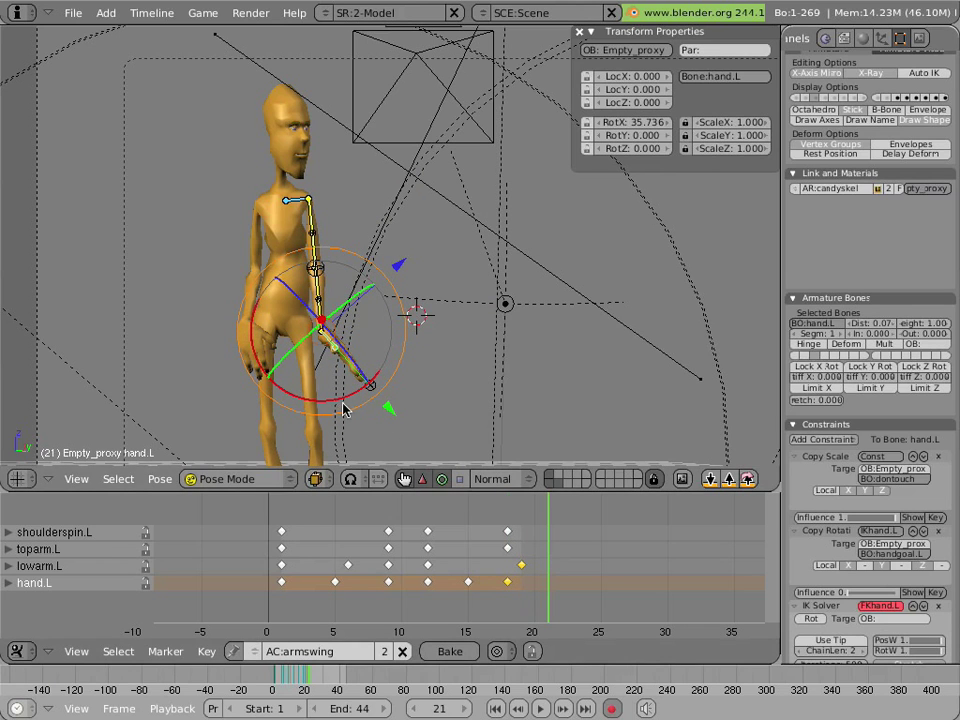
key(r)
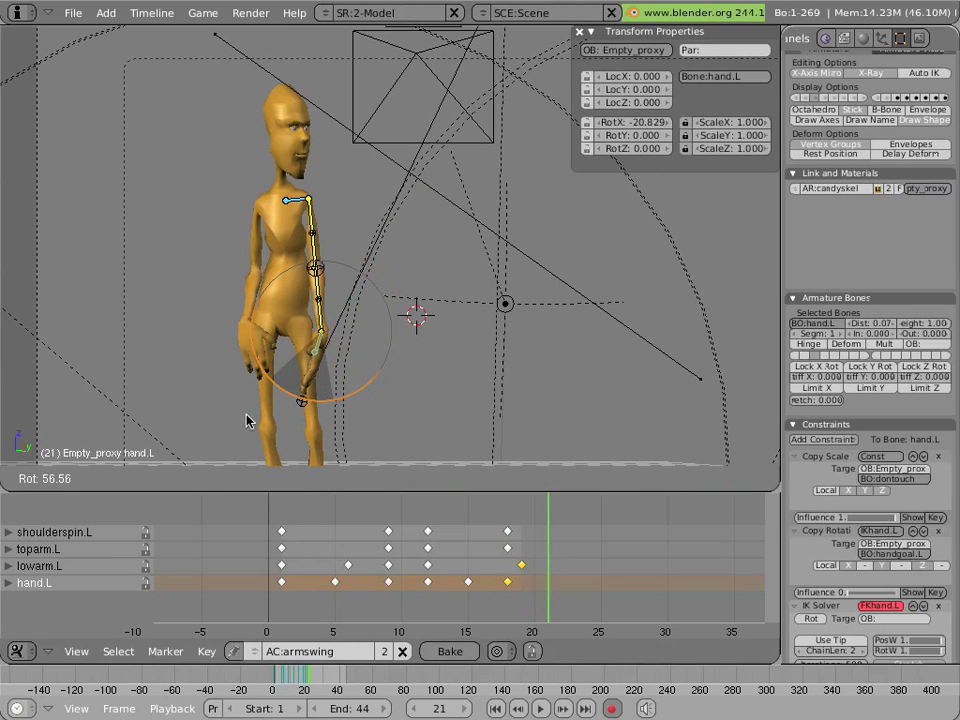
click(247, 420)
Deselect all bones, return to frame 1 and play the arm swing animation
drag(501, 523, 295, 540)
key(a)
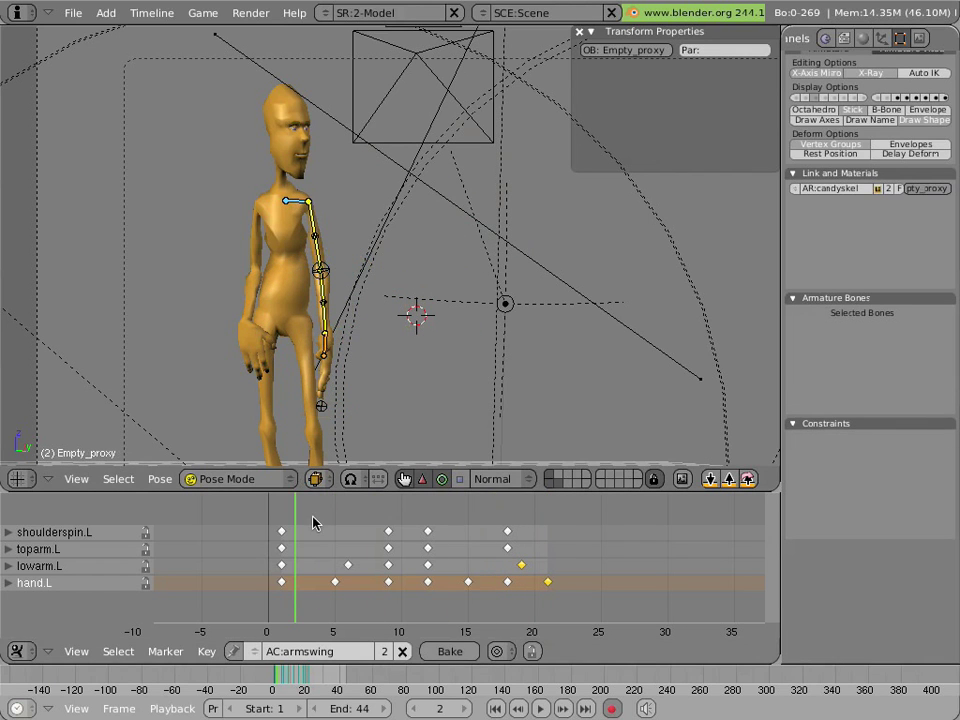
click(240, 518)
key(alt+a)
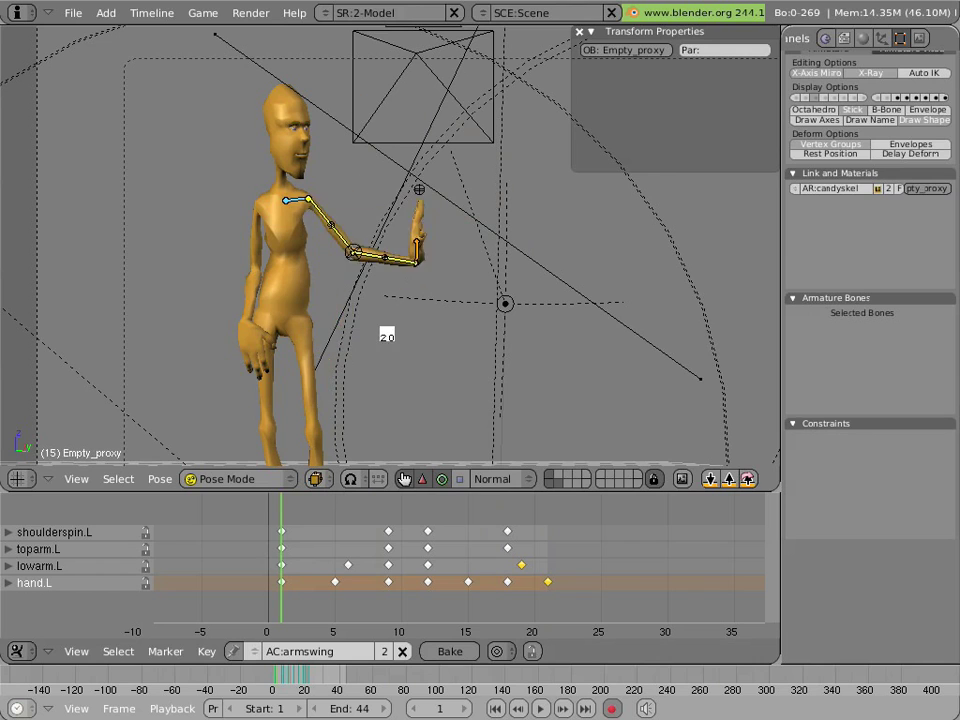
Add a hand key on frame 24 by rotating hand.L to about -5° on X
key(Escape)
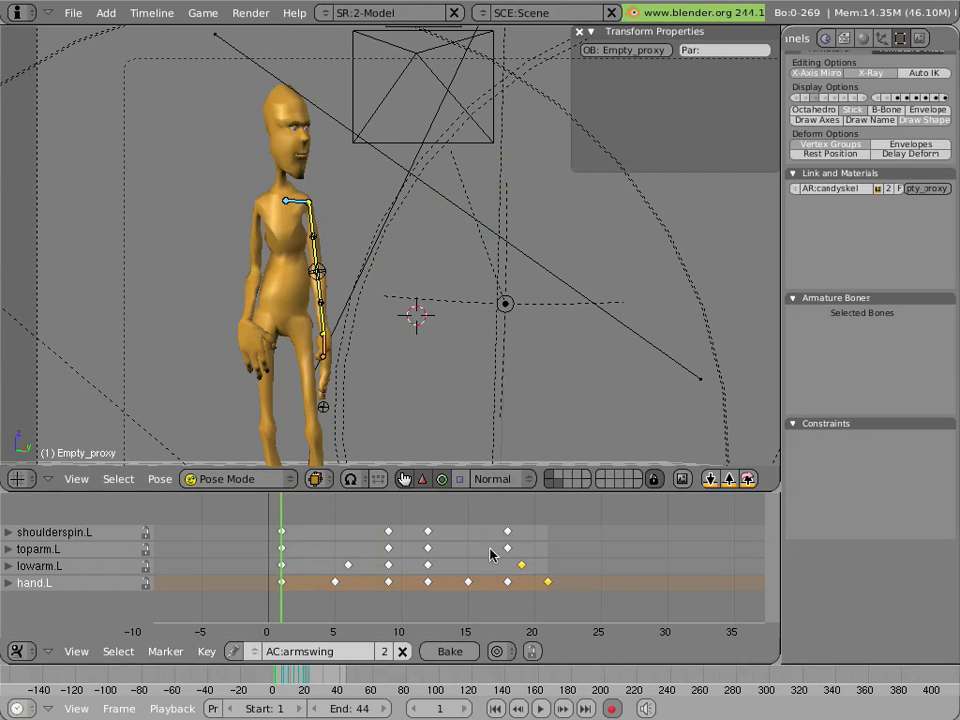
click(614, 560)
drag(618, 562, 596, 562)
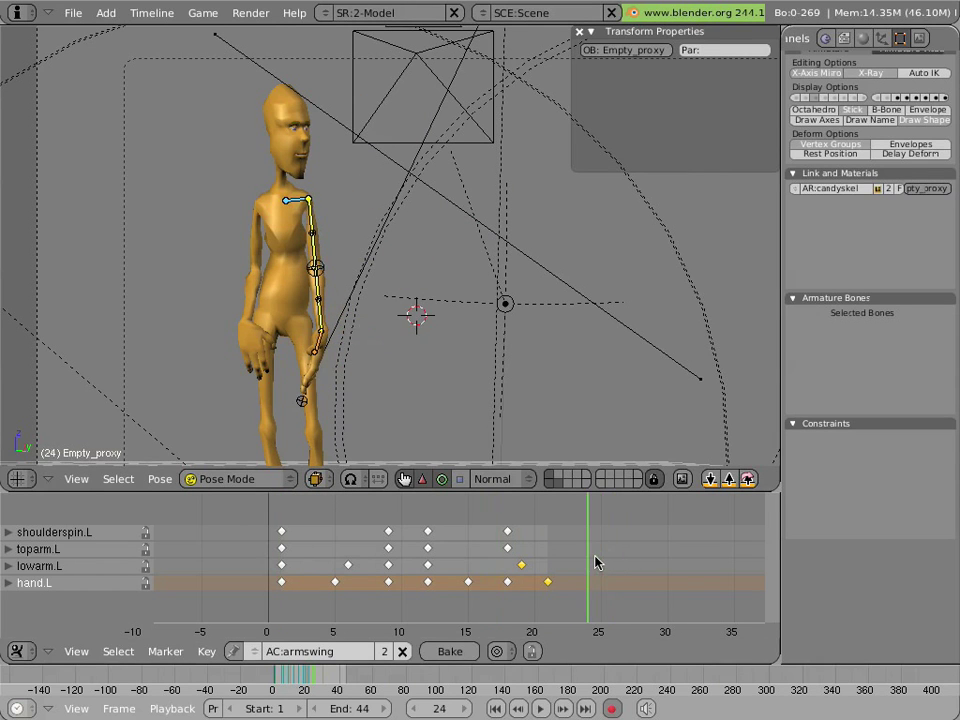
right_click(338, 380)
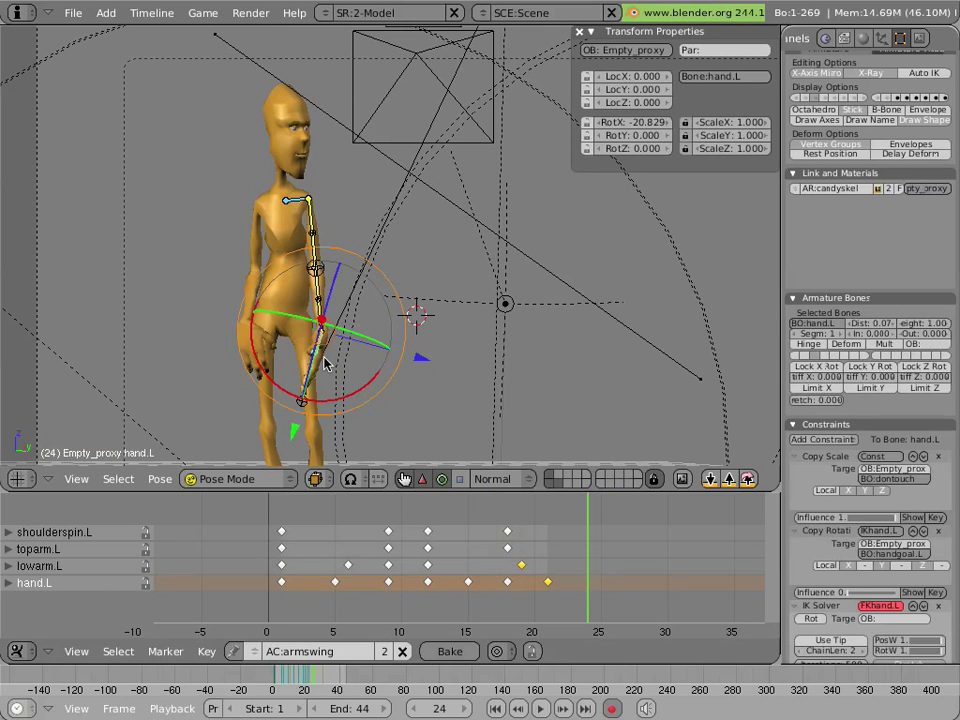
drag(350, 396, 363, 397)
Return to frame 1 and play the arm swing to review how the hand settles
drag(571, 545, 268, 484)
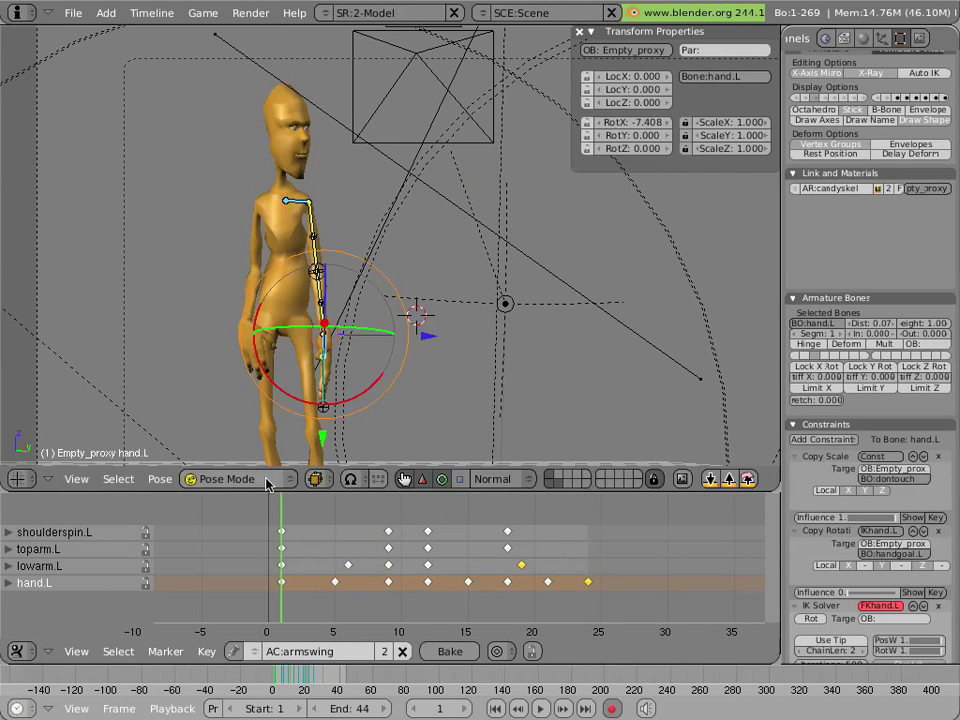
key(alt+a)
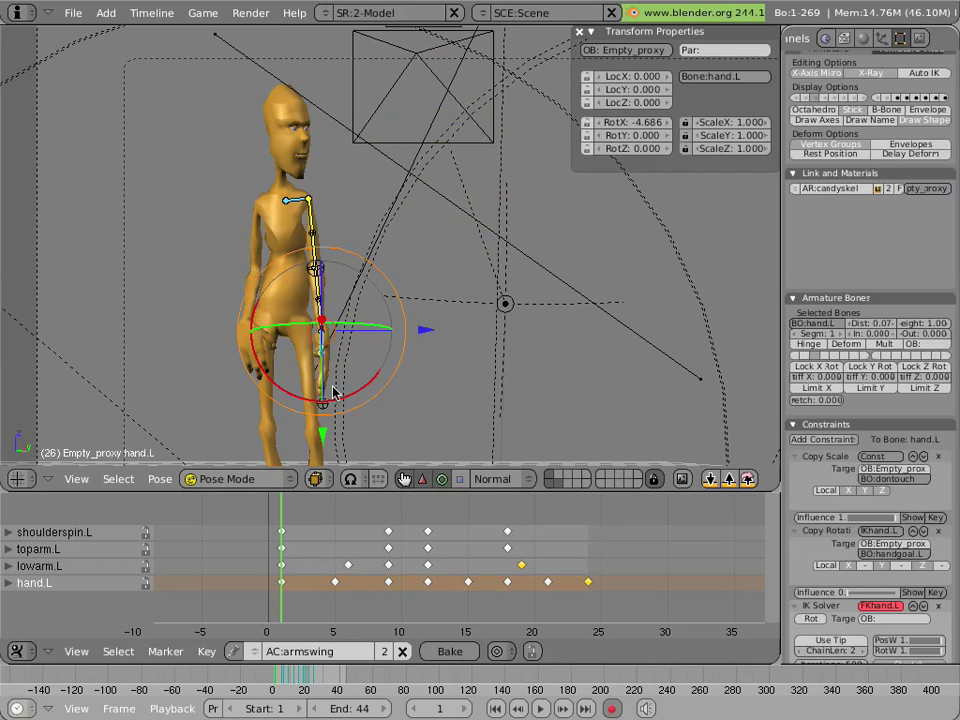
key(Escape)
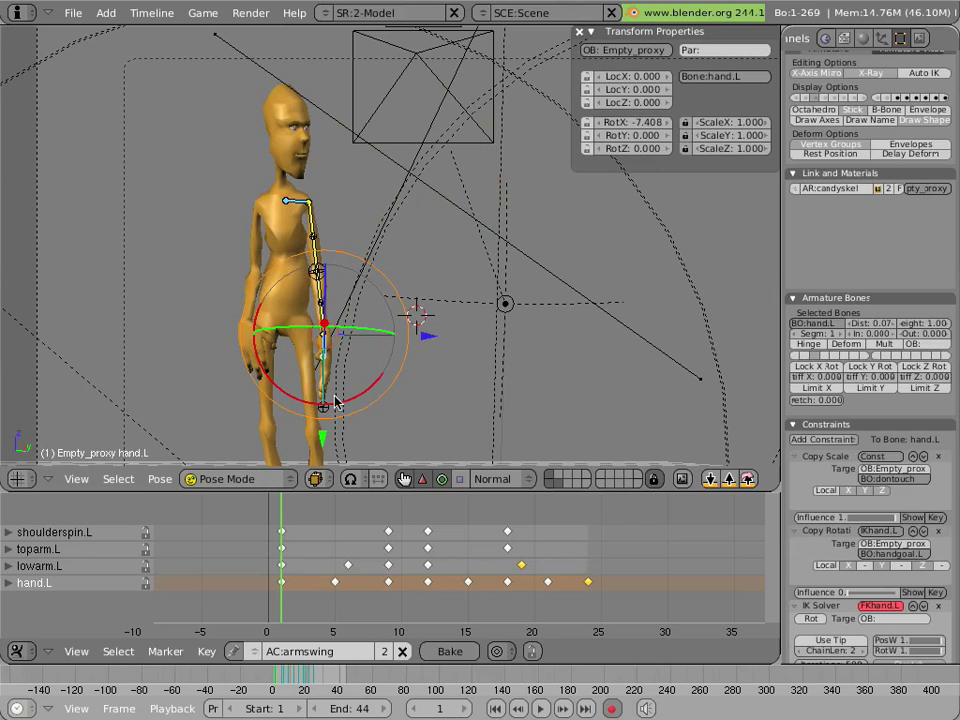
Add a shoulder key on frame 6 by rotating shoulderspin.L upward to about 17° on X
right_click(298, 206)
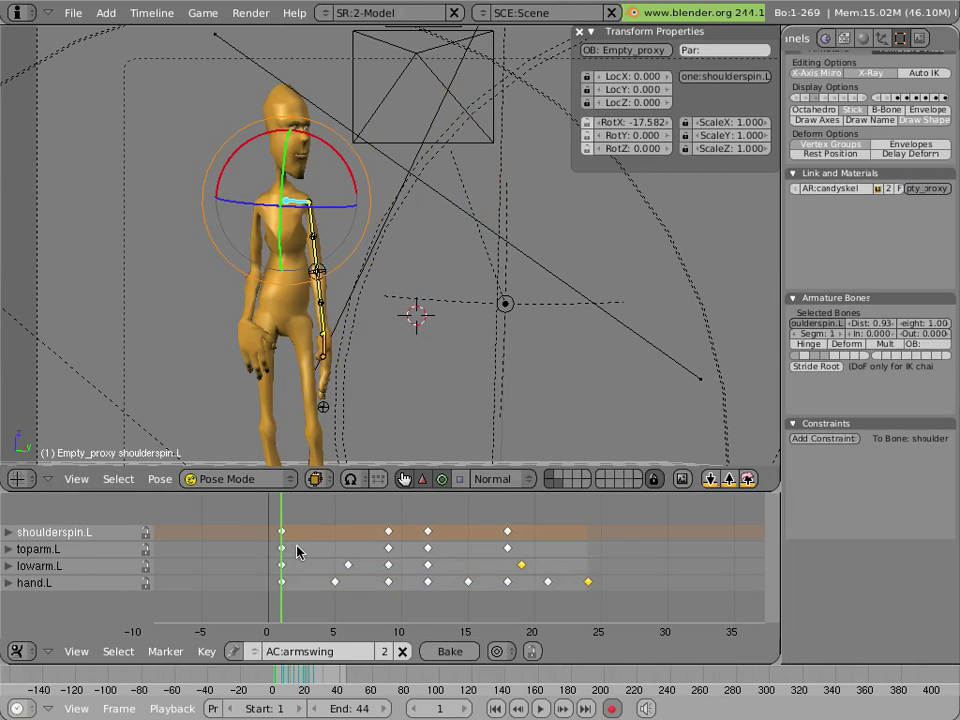
drag(297, 552, 350, 551)
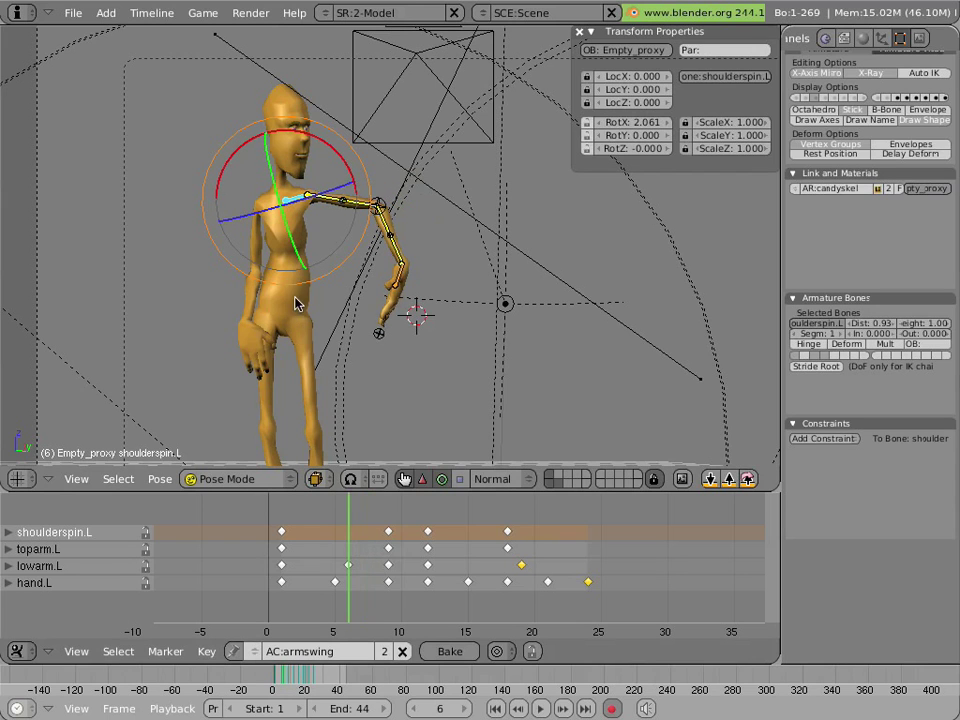
key(r)
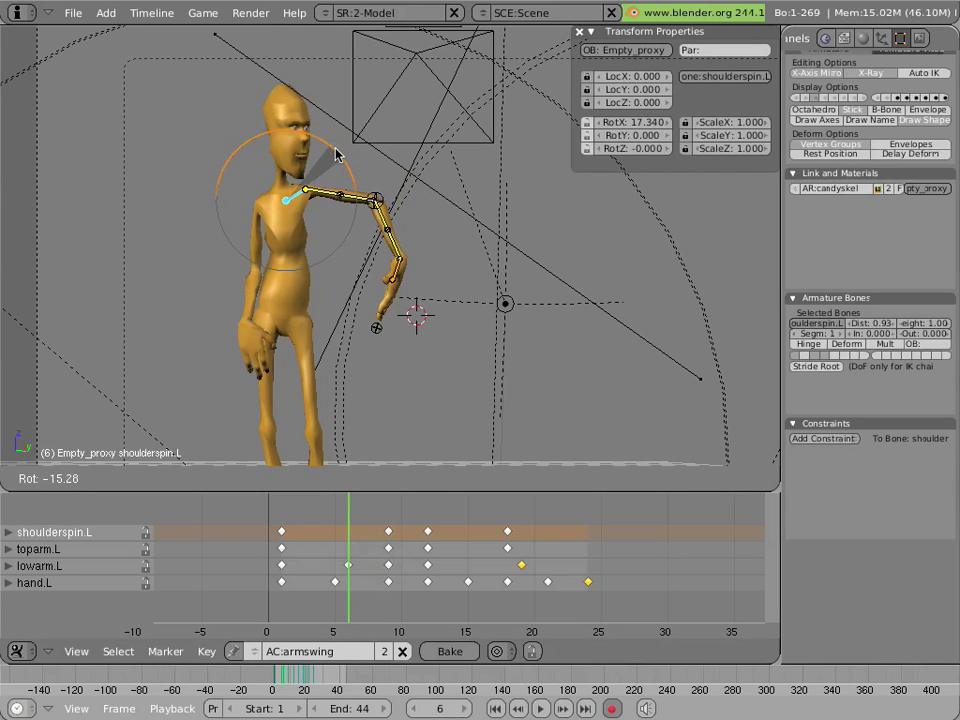
click(336, 155)
Lower the shoulder by rotating shoulderspin.L to about -9° on X at frame 12 and about -11° at frame 16
drag(371, 521, 439, 521)
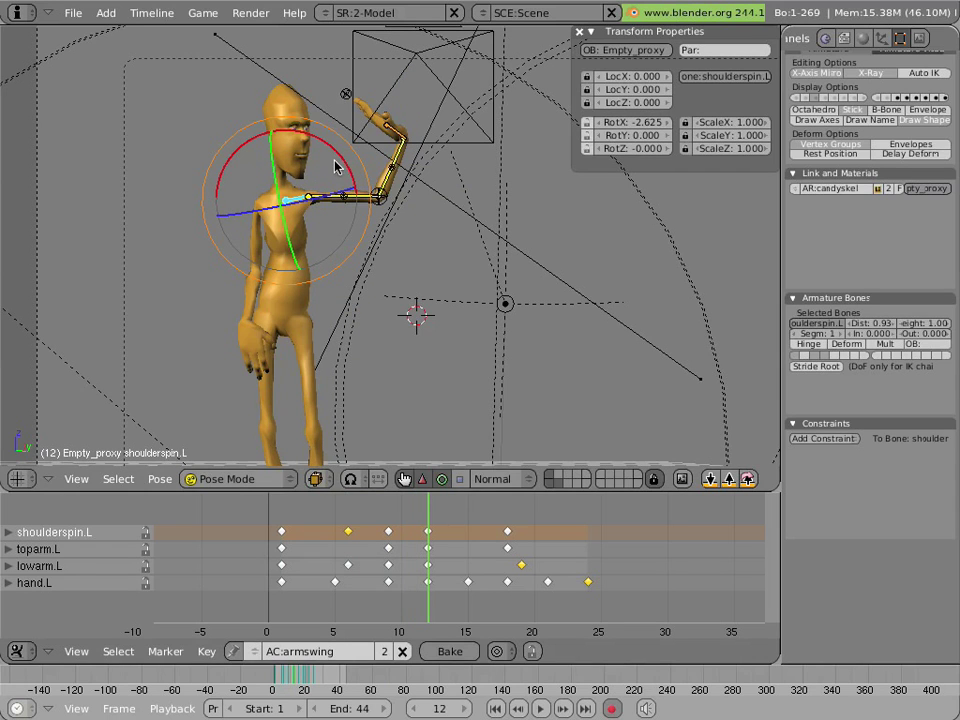
drag(336, 166, 339, 173)
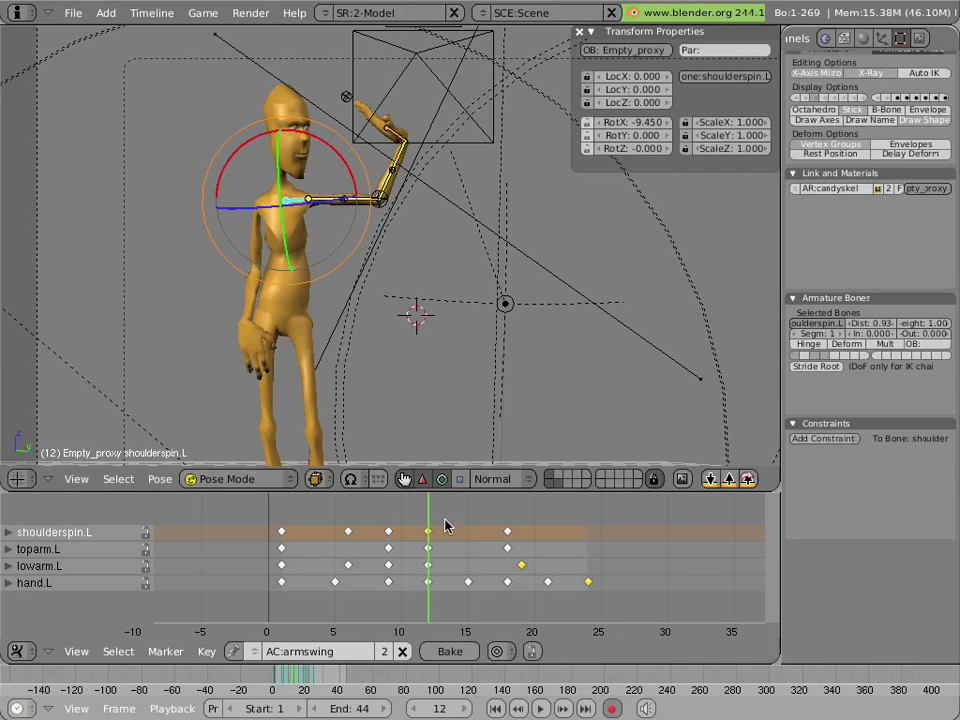
drag(437, 514, 489, 521)
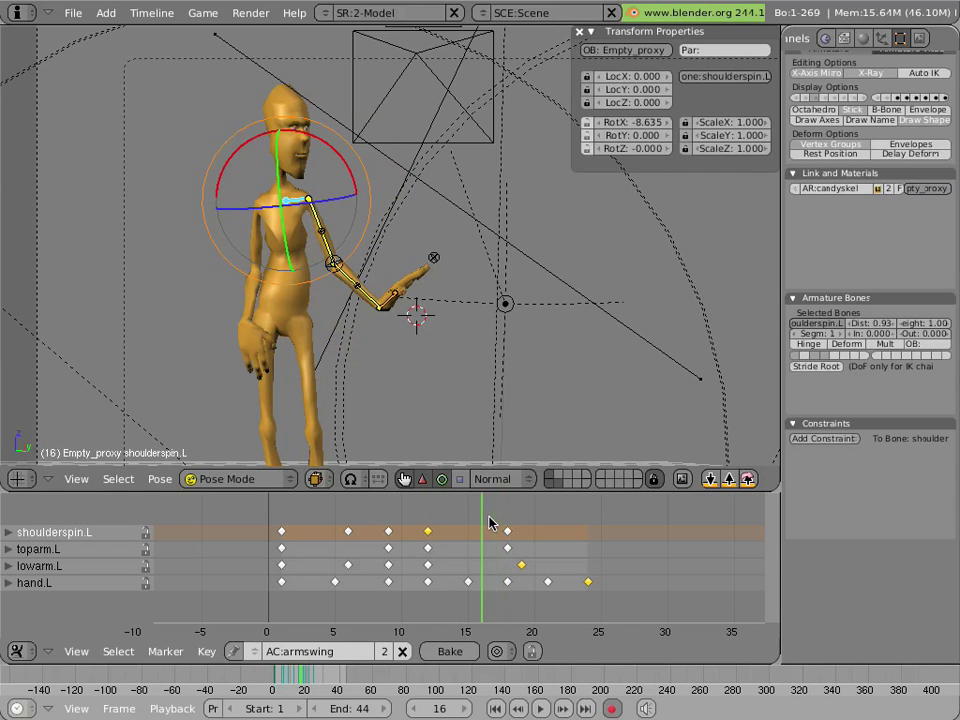
key(r)
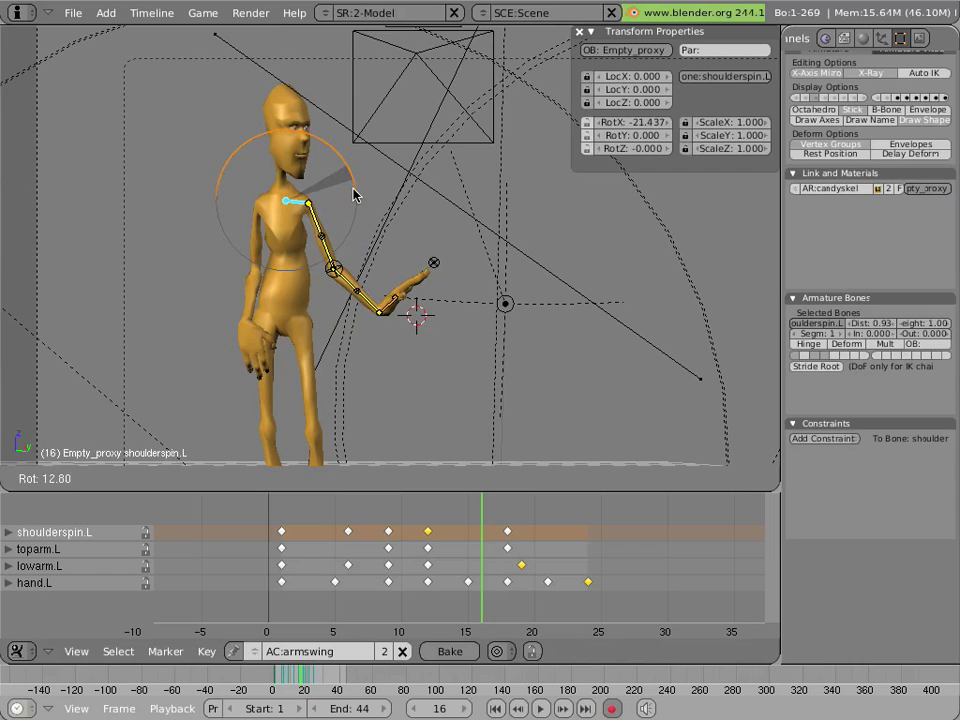
click(360, 208)
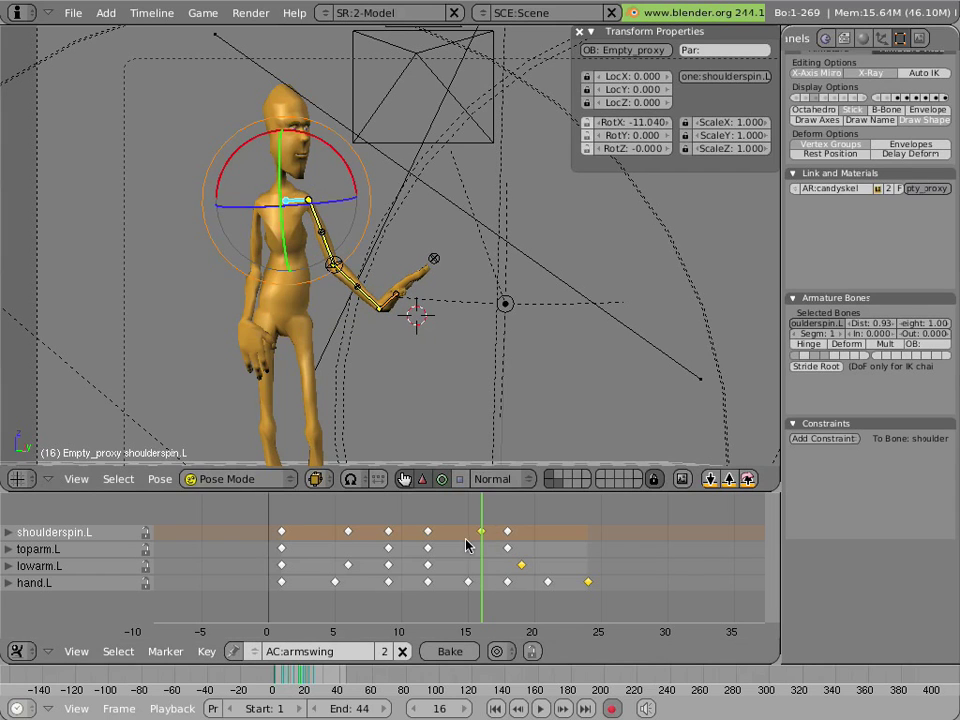
Play the animation from frame 1 to review the shoulder's motion with the arm swing
mouse_move(475, 550)
mouse_down()
mouse_move(514, 551)
mouse_move(469, 551)
mouse_up()
key(shift+Left)
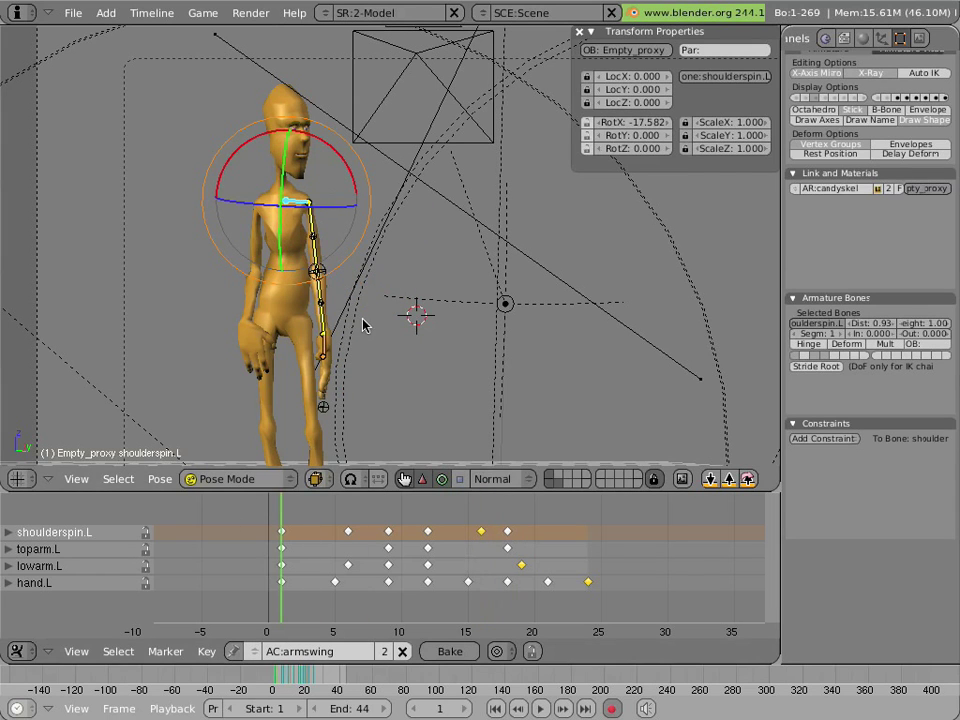
key(alt+a)
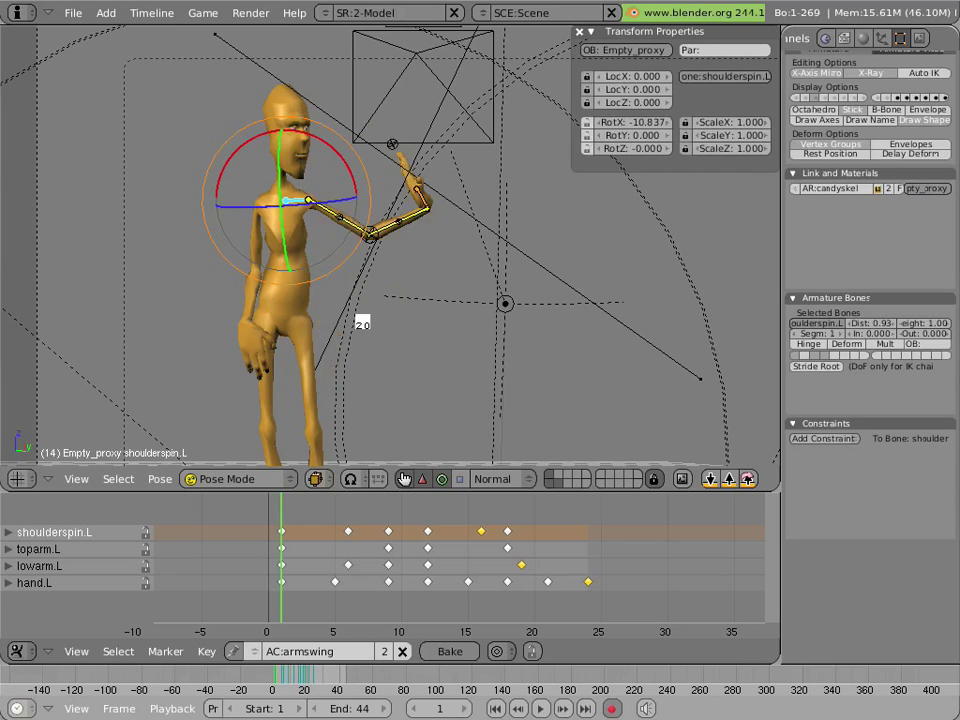
key(Escape)
key(alt+a)
key(Escape)
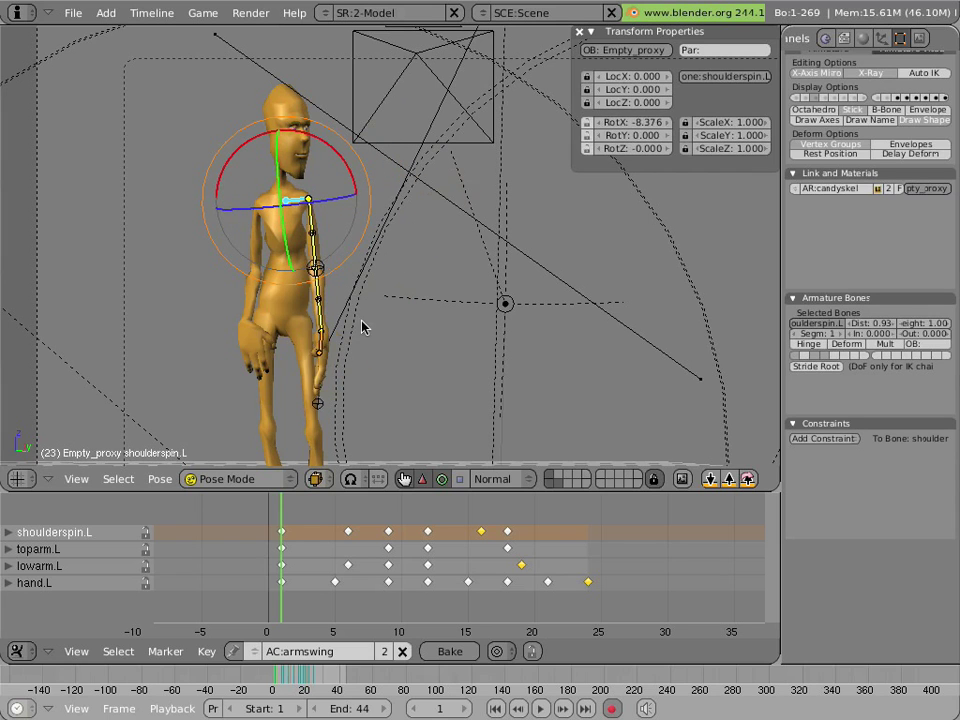
Calculate the motion path of hand.L for frames 1 to 44 using the armature visualisation options
right_click(322, 360)
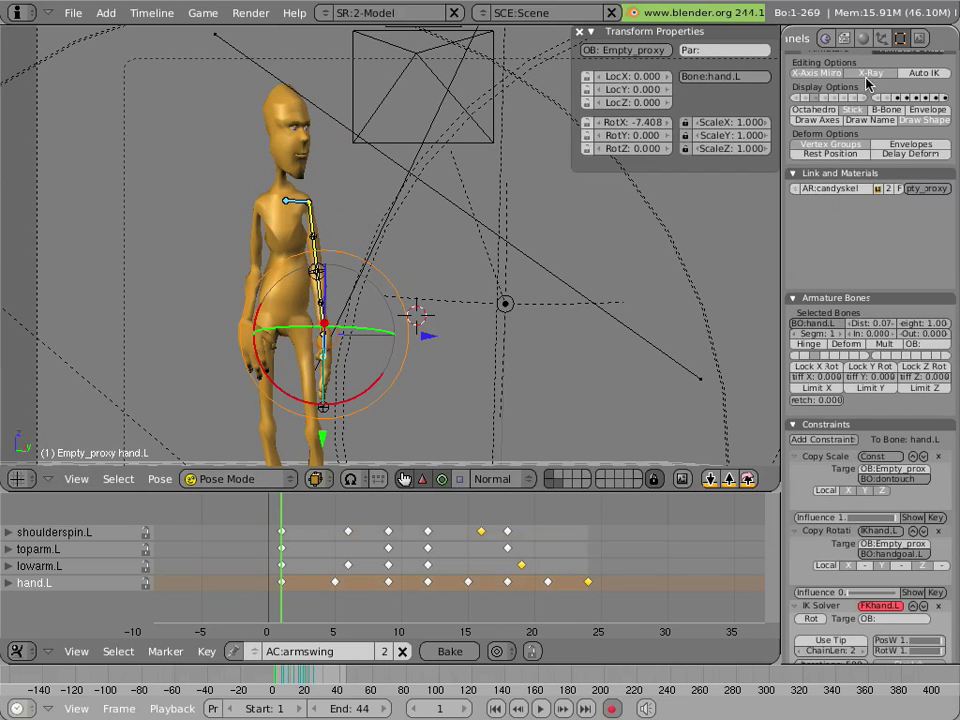
scroll(897, 190, up, 1)
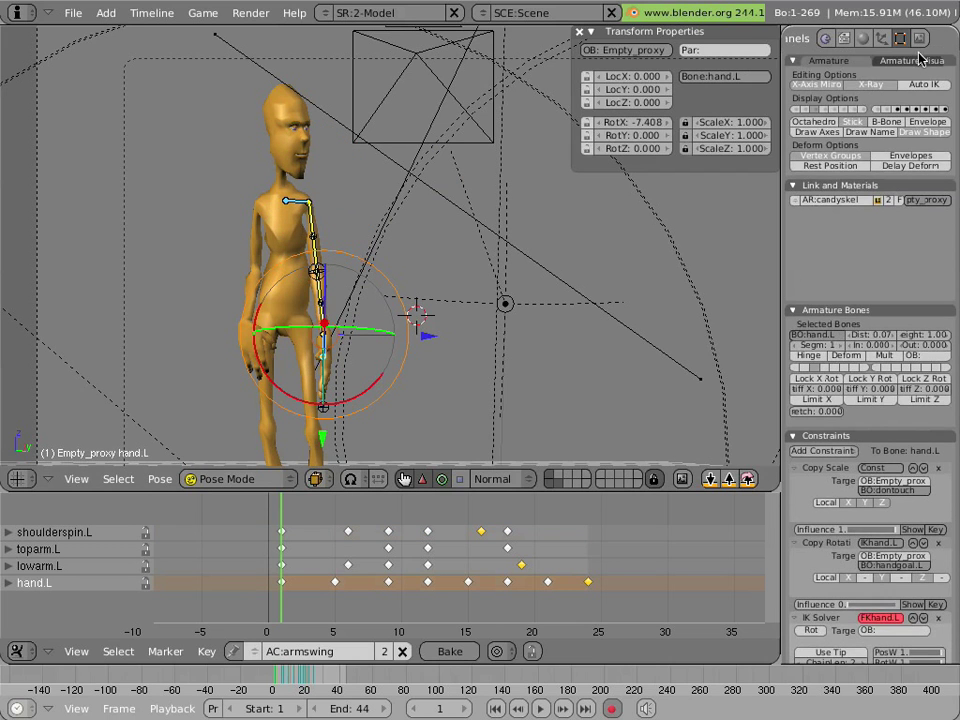
click(917, 60)
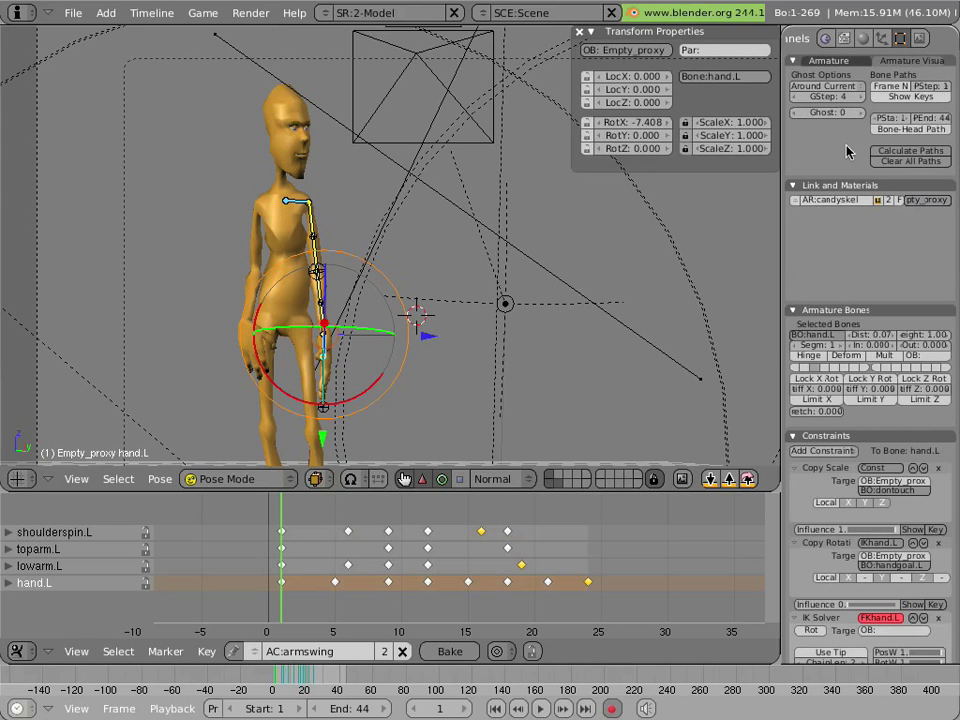
click(897, 155)
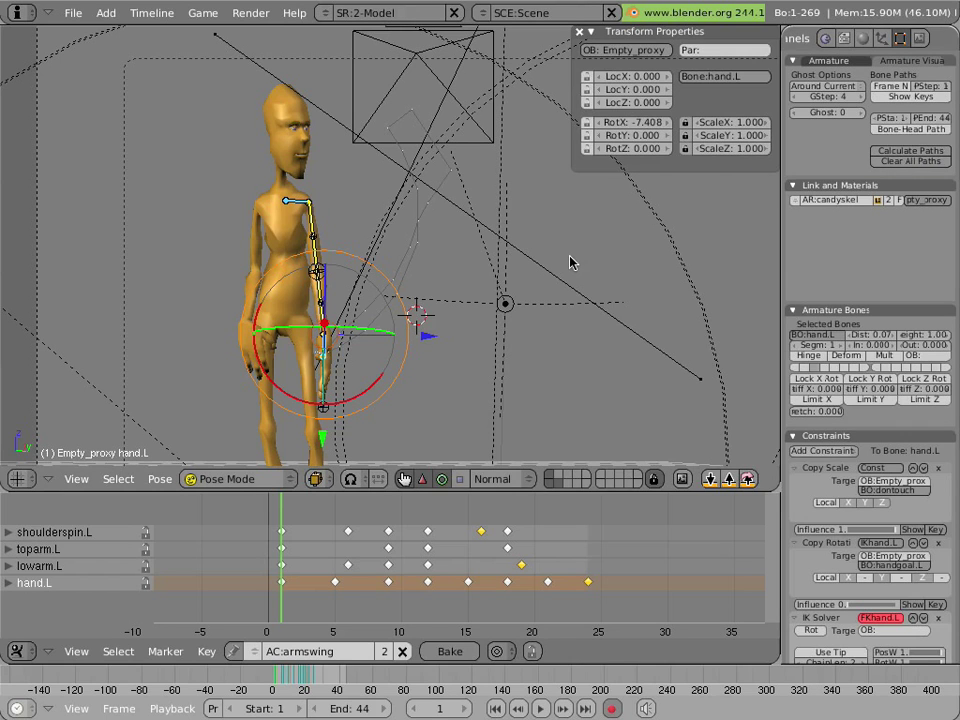
key(w)
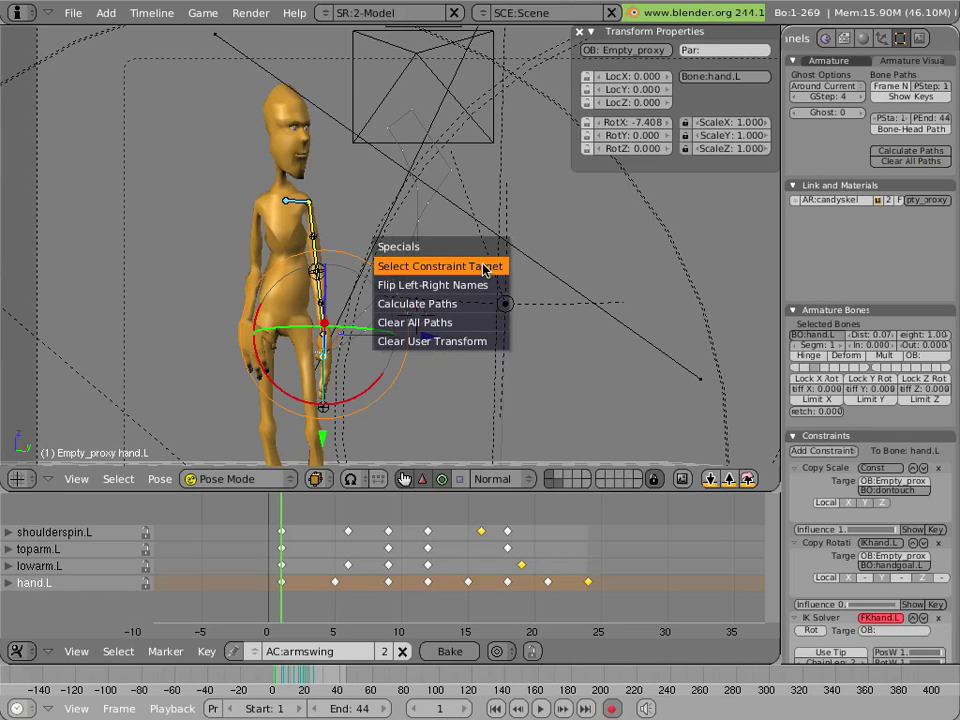
click(481, 303)
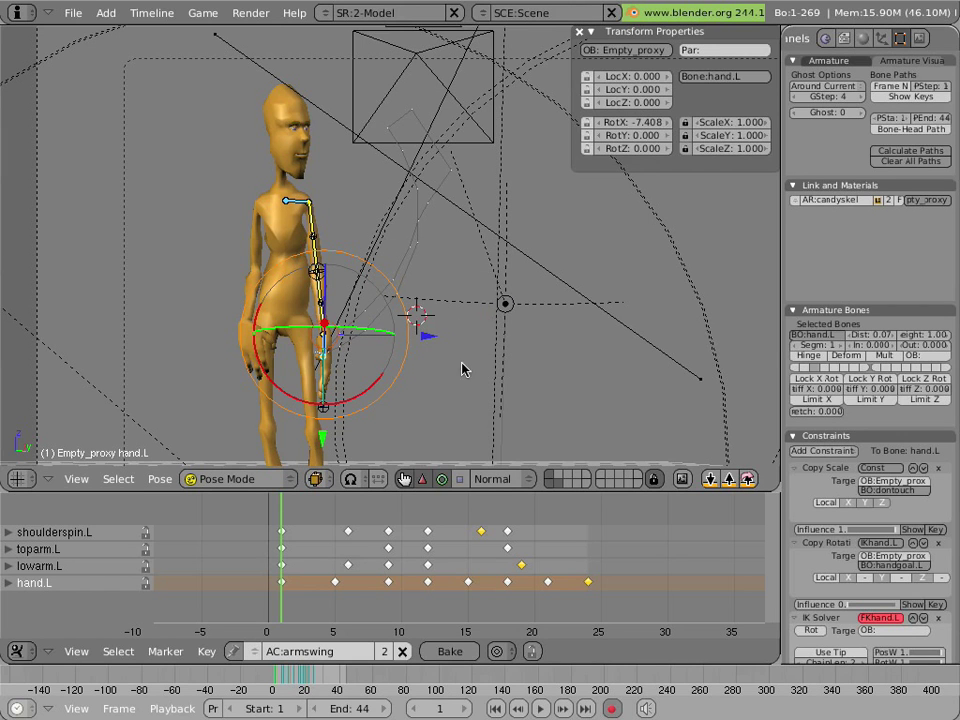
On frame 9, raise toparm.L to about 38° on X and bend lowarm.L down to about -49° on X
scroll(336, 387, up, 4)
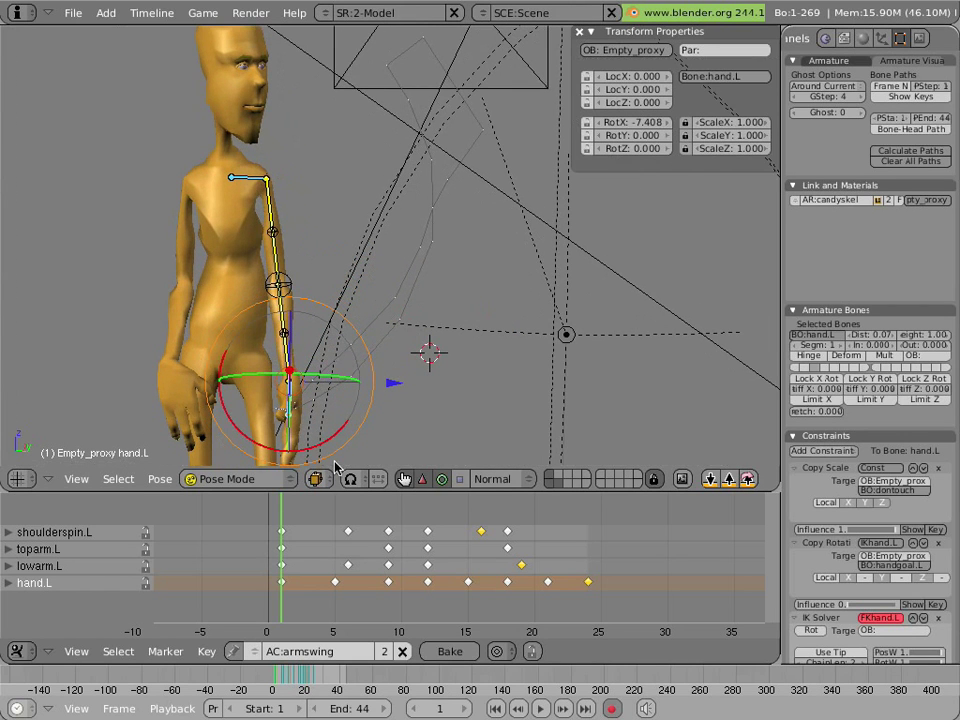
shift+middle_drag(363, 287, 358, 300)
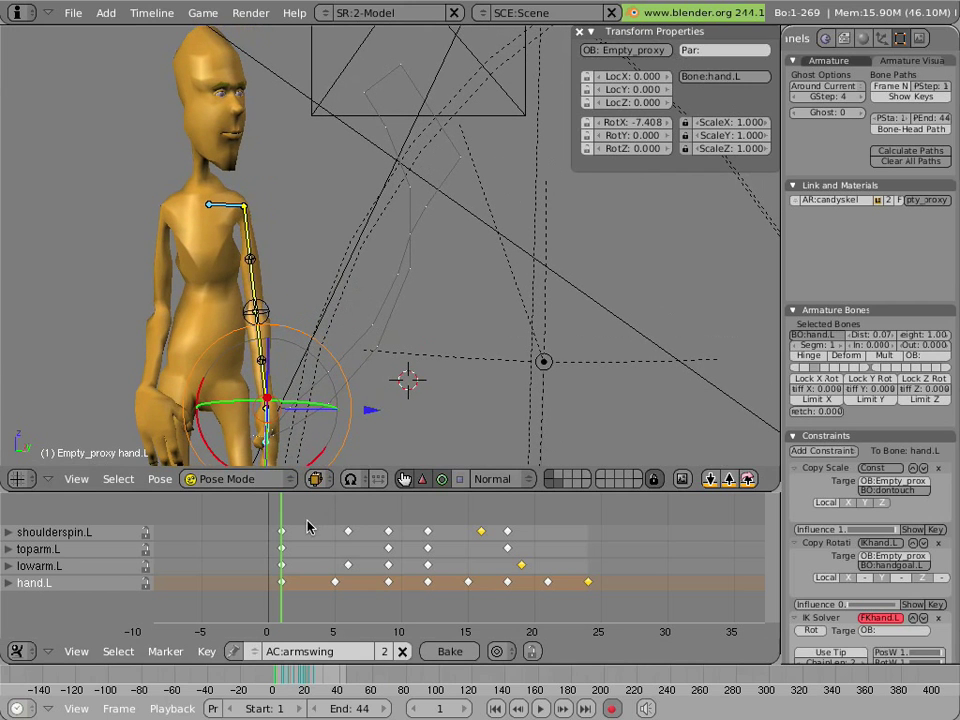
drag(307, 527, 409, 535)
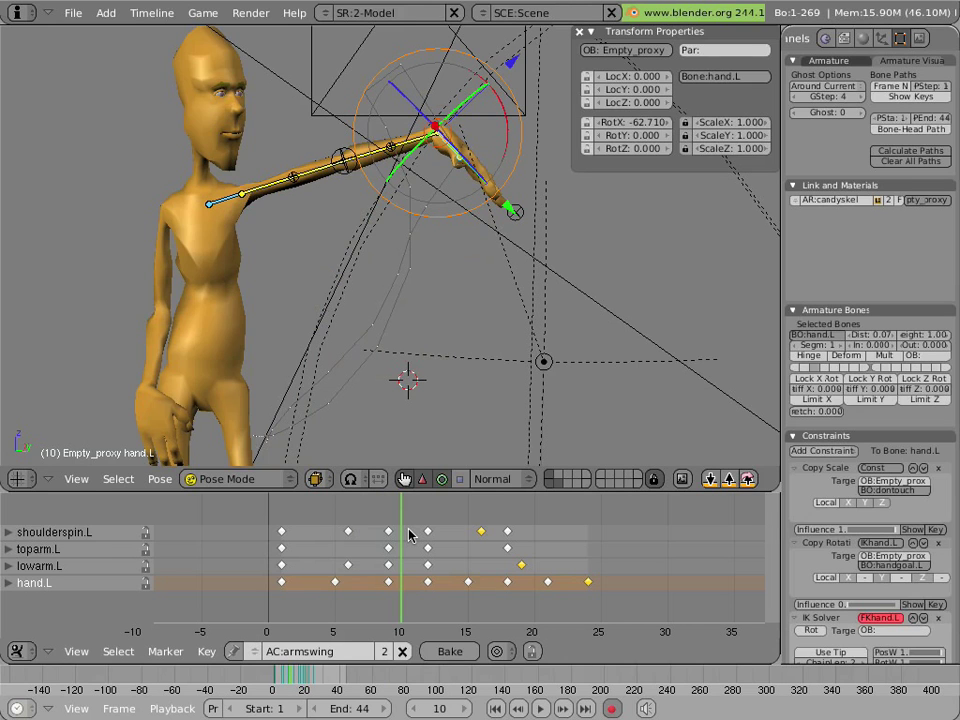
mouse_move(403, 536)
mouse_down()
mouse_move(418, 538)
mouse_move(399, 538)
mouse_up()
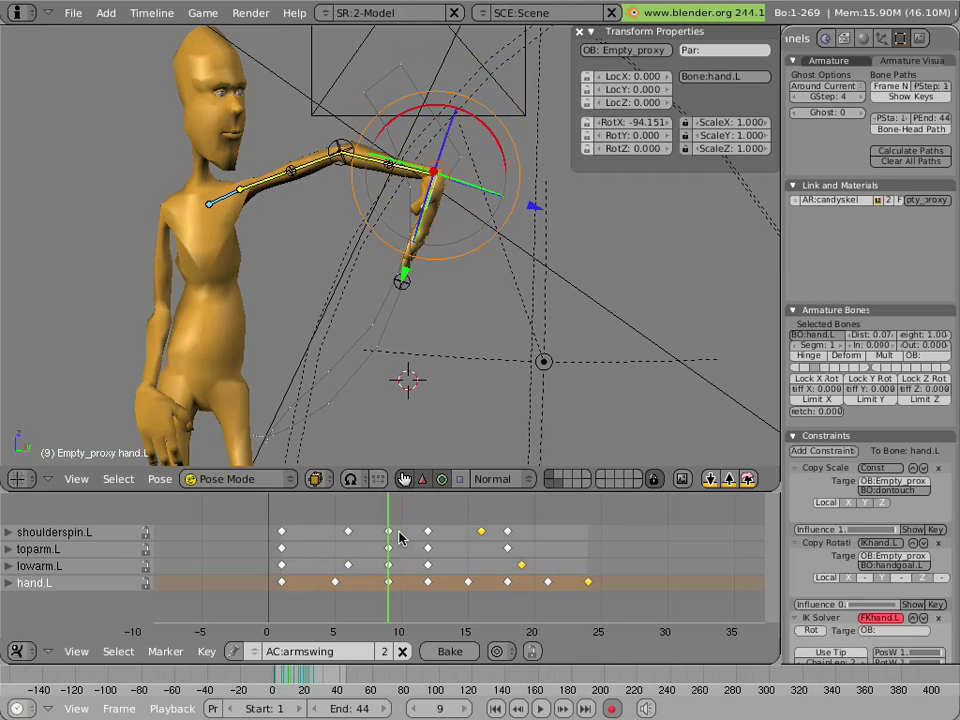
right_click(305, 178)
drag(185, 178, 183, 193)
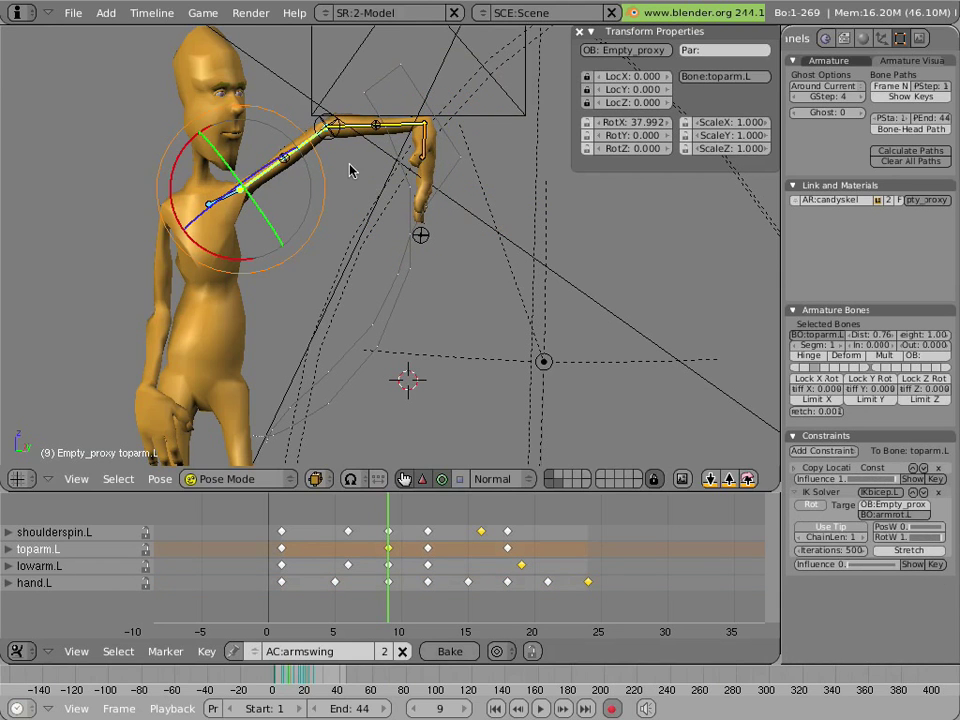
right_click(405, 132)
drag(403, 118, 419, 150)
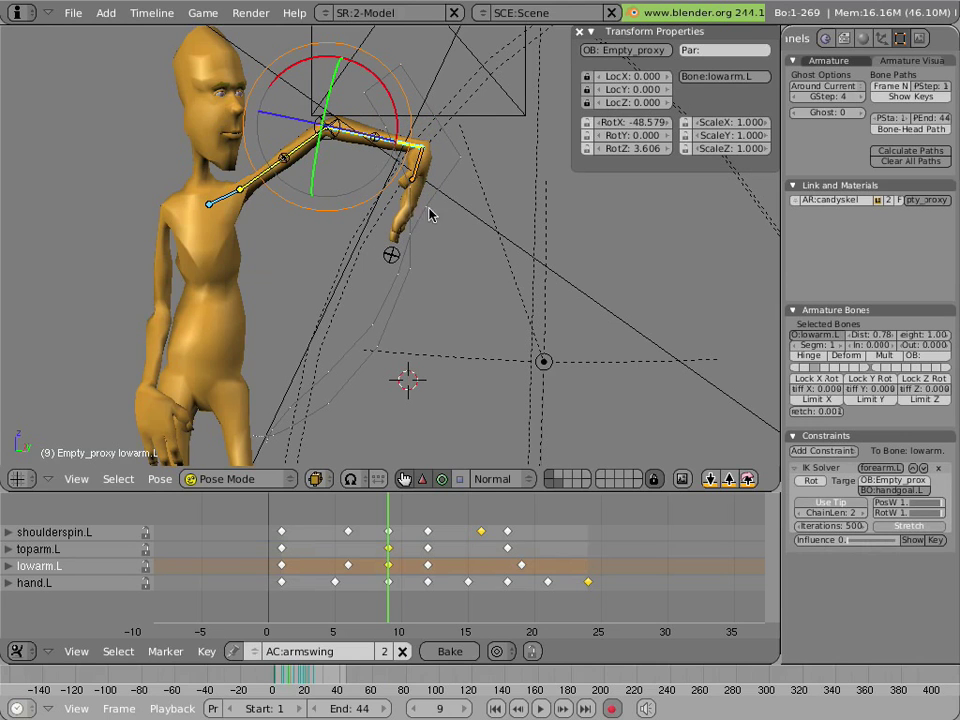
Select hand.L and recalculate its motion path from the revised arm pose
right_click(419, 177)
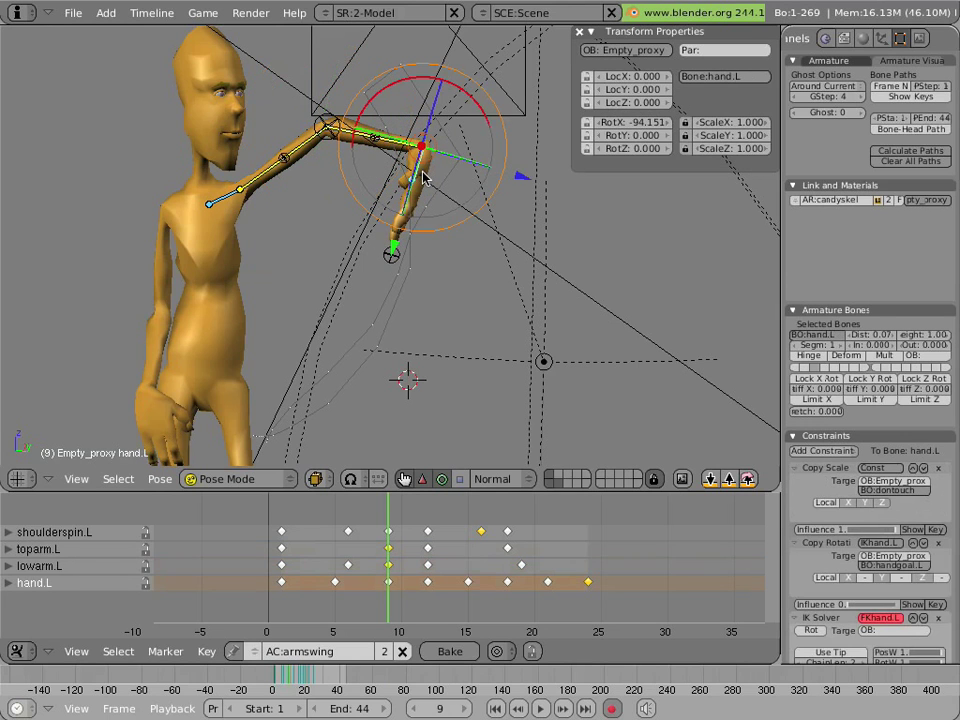
key(w)
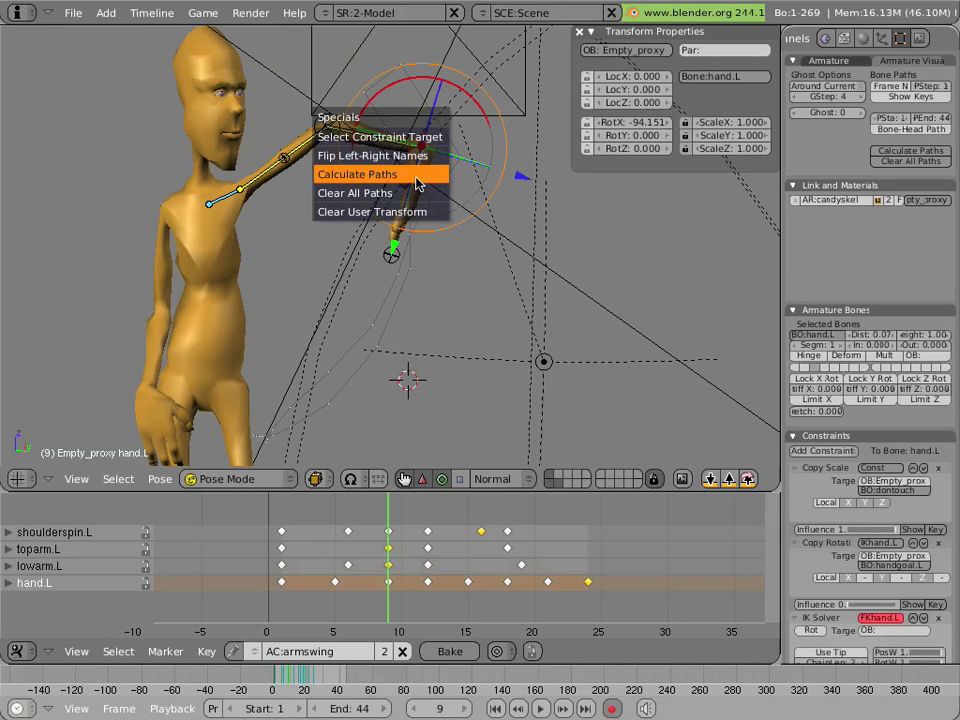
click(415, 190)
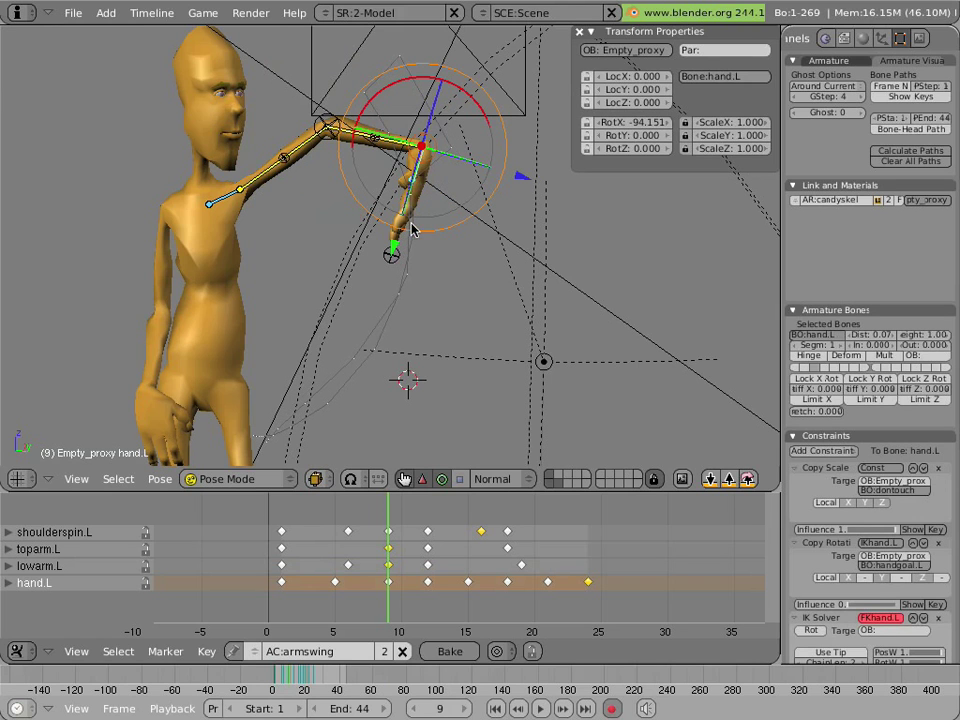
On frame 18, bend hand.L further up to about 73° on X
drag(392, 508, 505, 497)
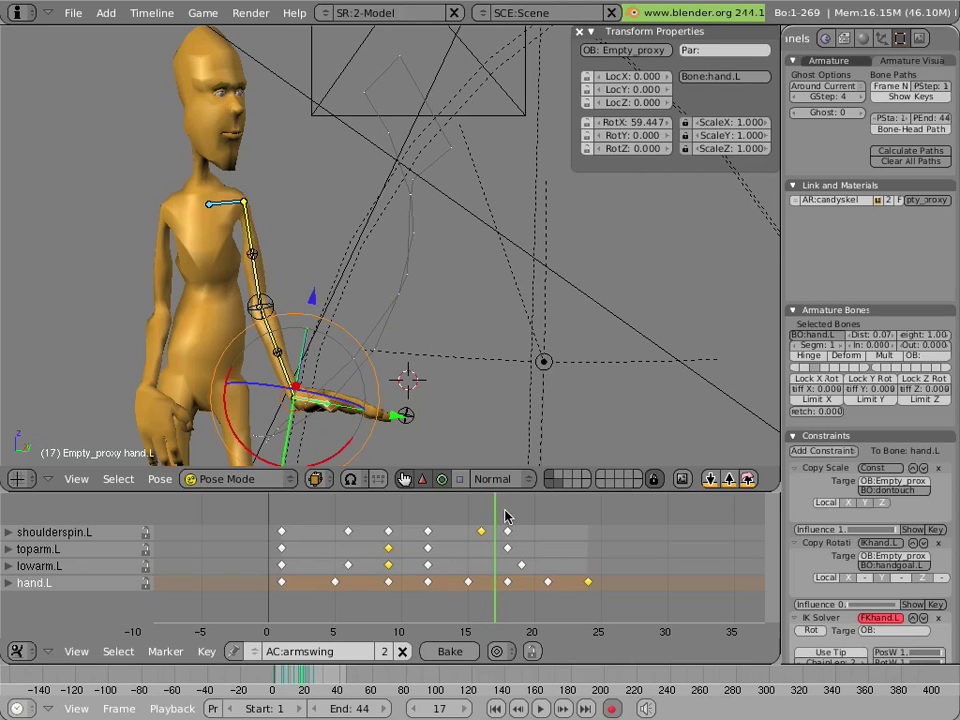
drag(505, 516, 514, 510)
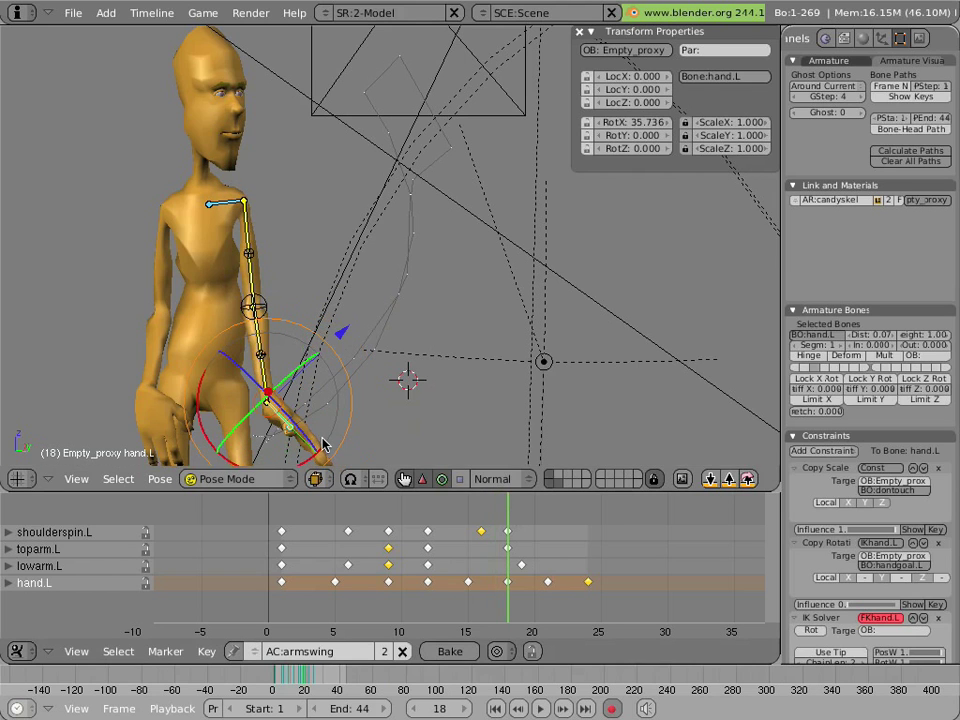
key(r)
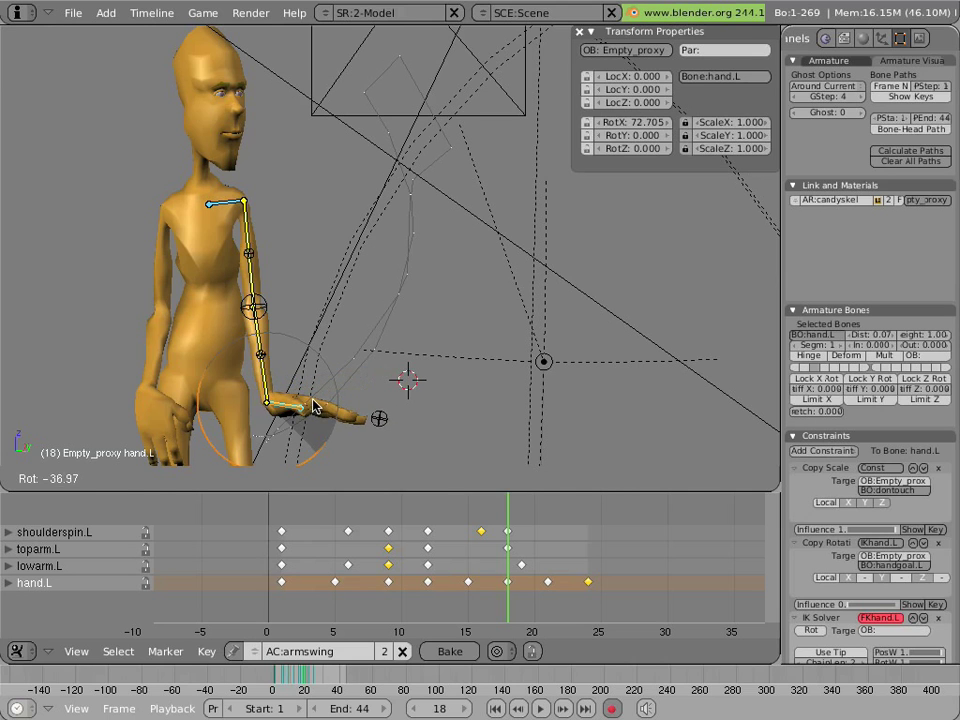
click(313, 406)
key(Left)
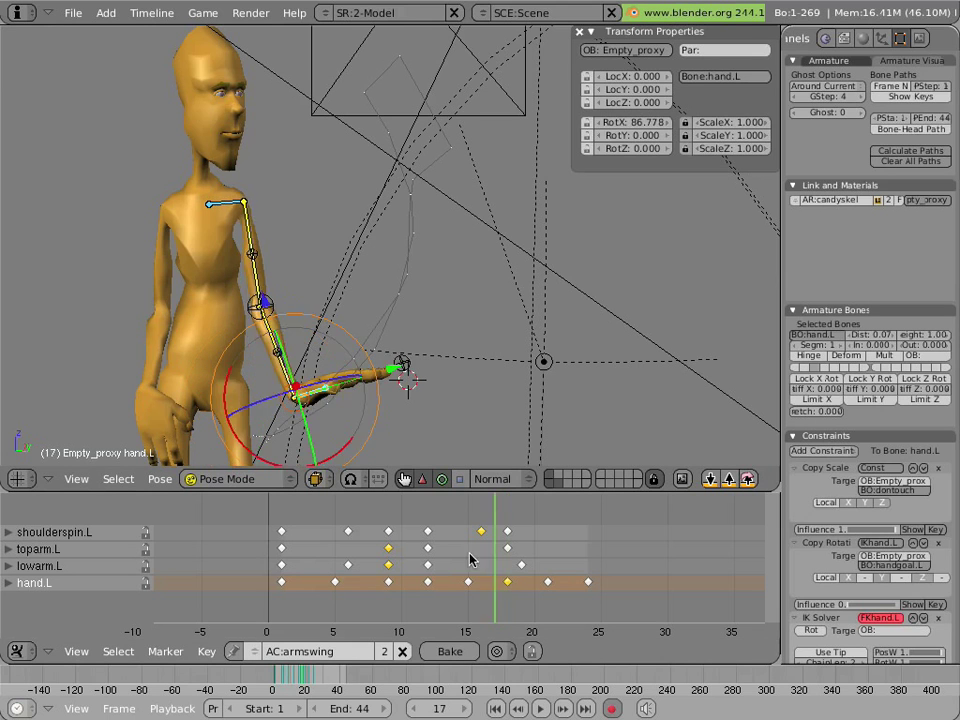
Play the animation repeatedly from frame 1 to review the arm swing with the revised hand pose
drag(472, 559, 201, 540)
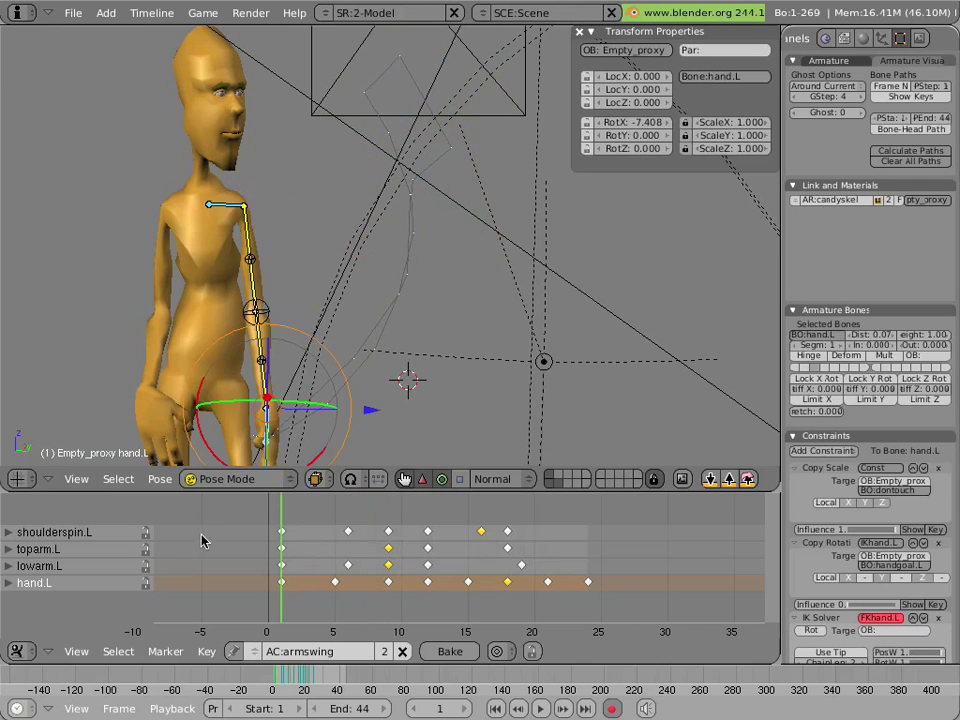
scroll(270, 311, down, 3)
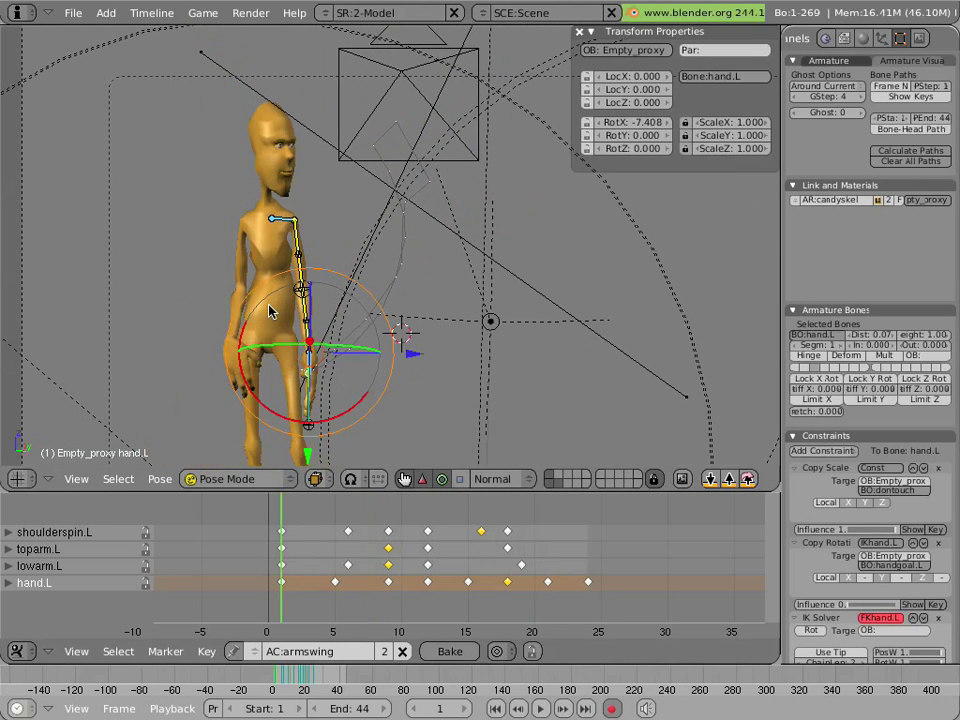
key(alt+a)
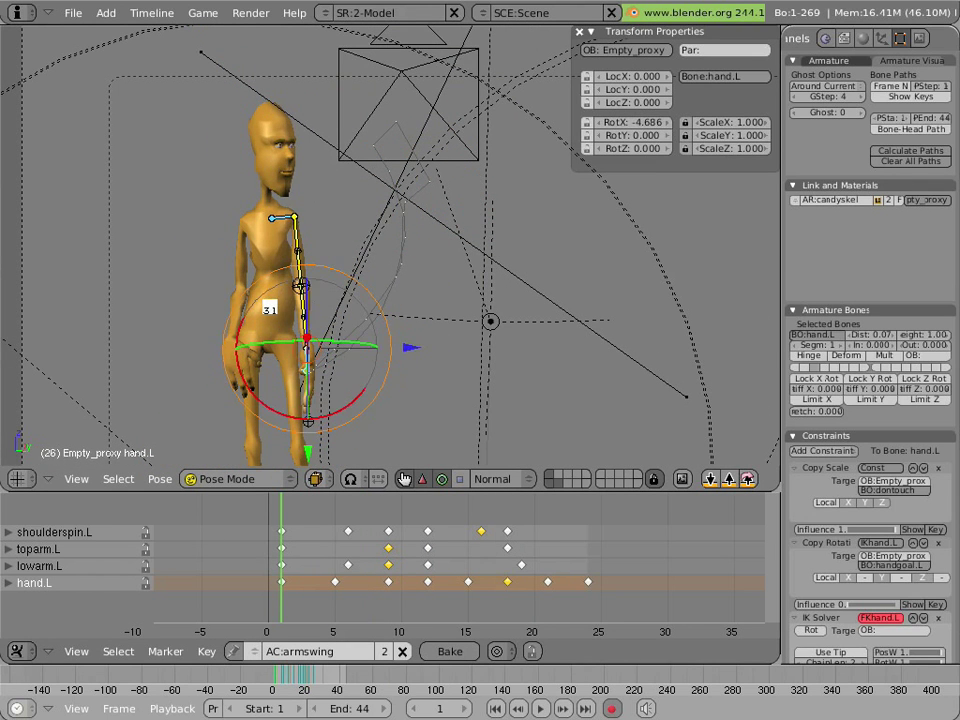
key(Escape)
key(alt+a)
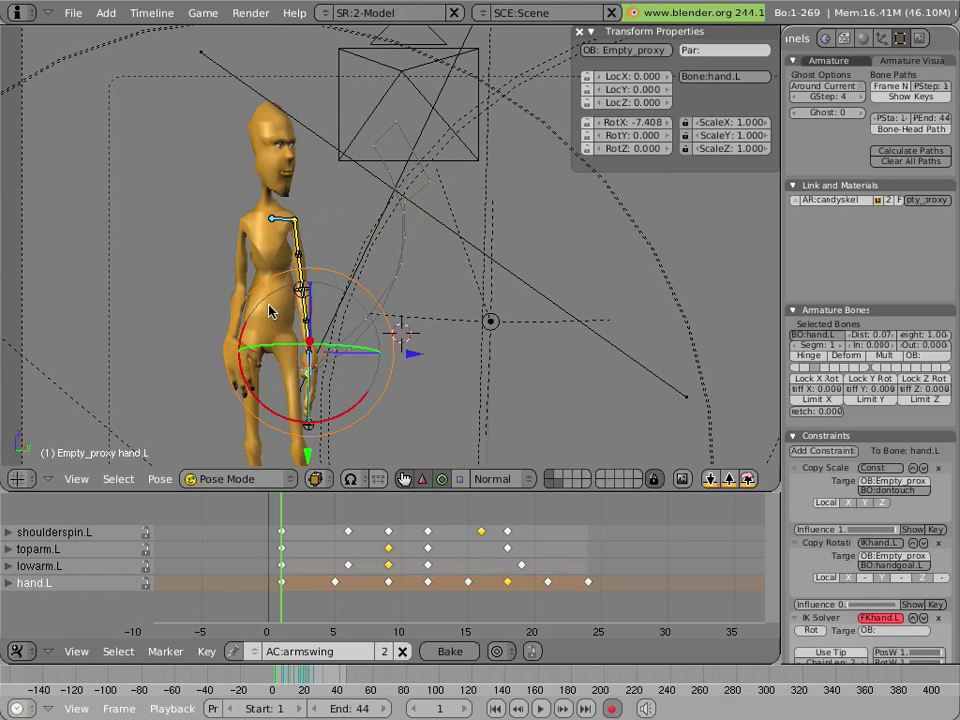
key(Escape)
key(alt+a)
key(Escape)
key(alt+a)
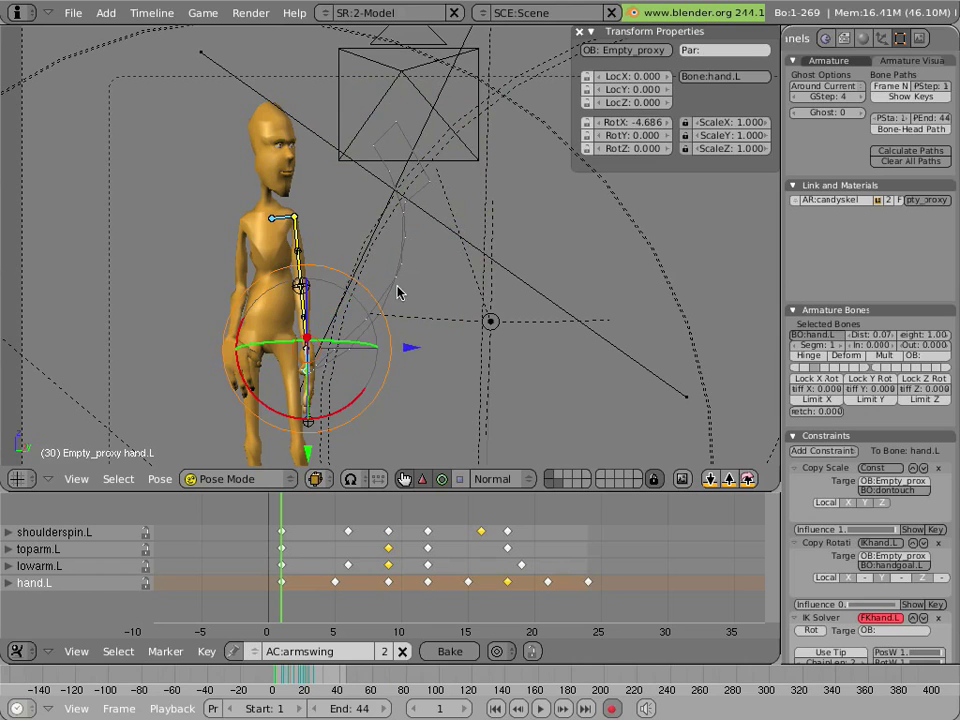
key(Escape)
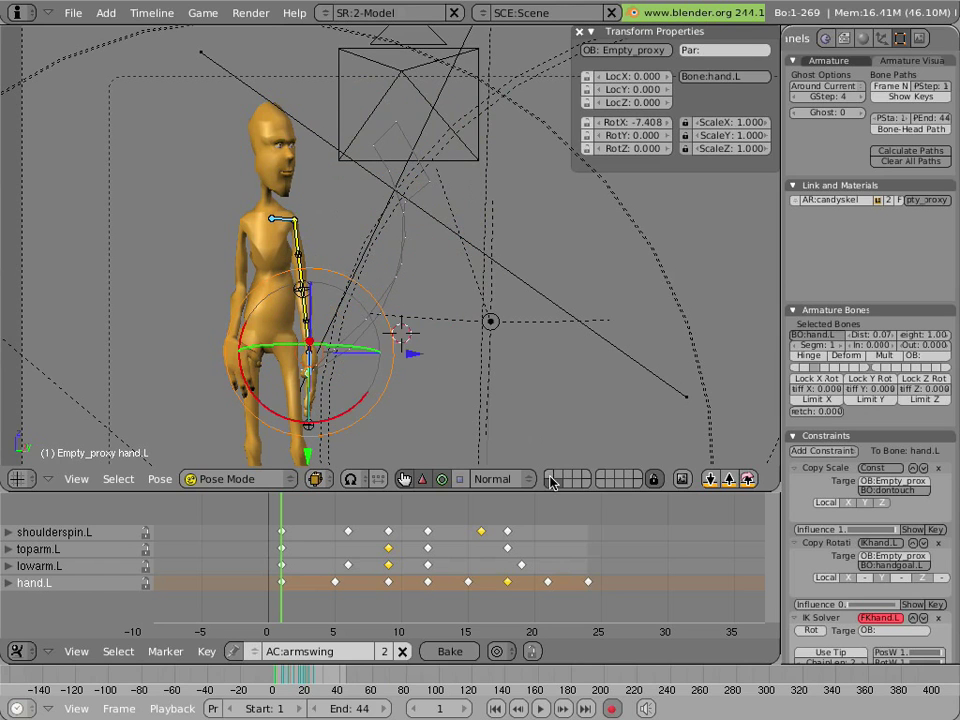
Hide the armature's layer, play the swing on the bare character mesh, and scrub to frame 9 to examine the pose
key(alt+a)
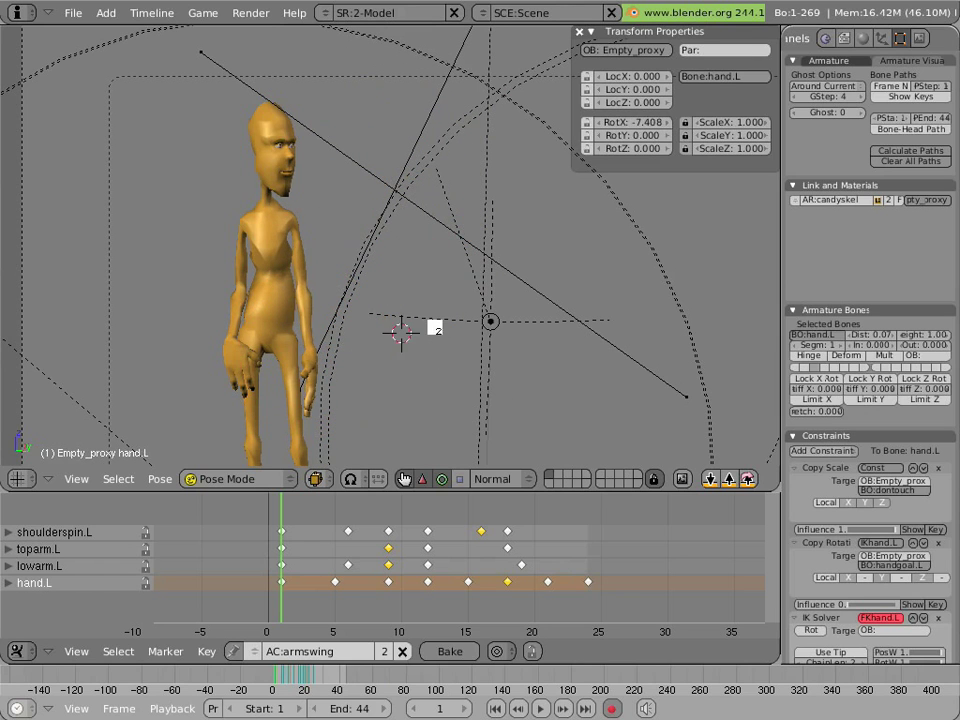
key(Escape)
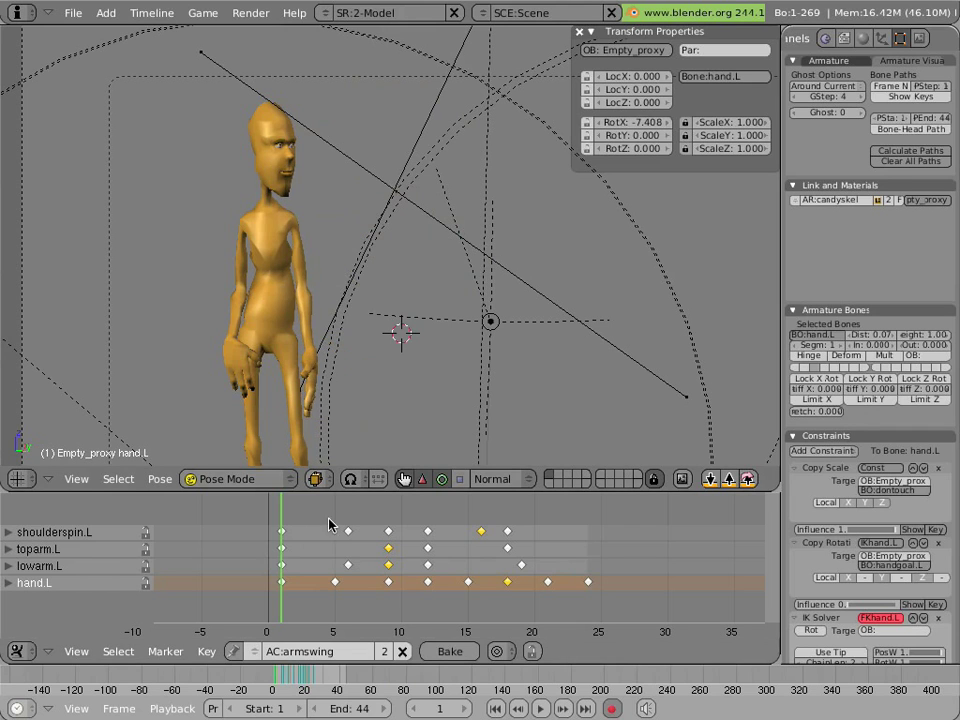
drag(330, 524, 388, 510)
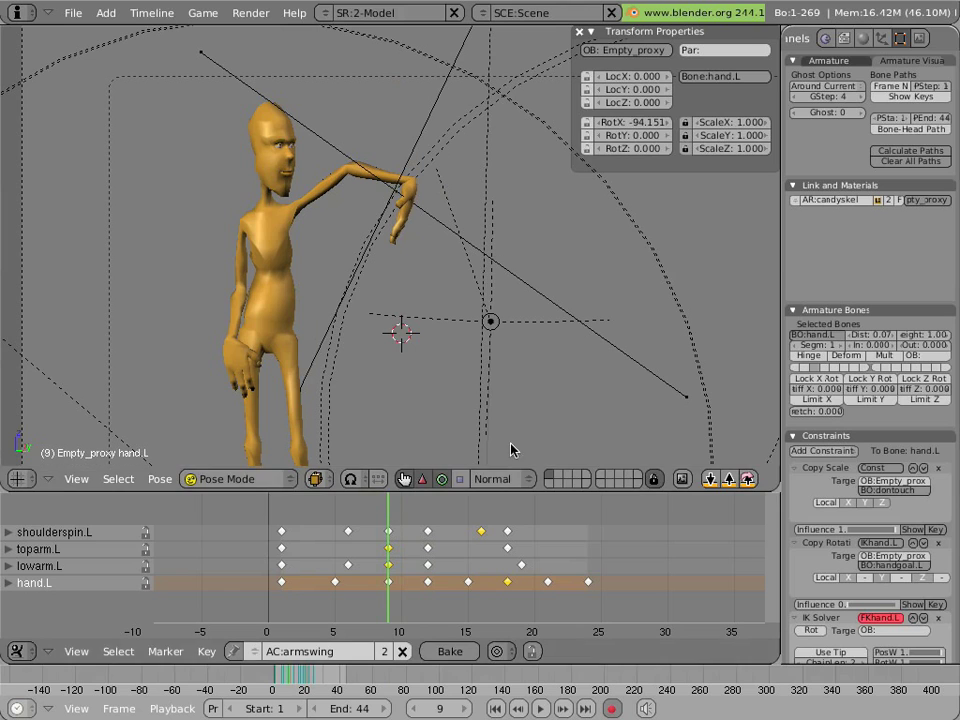
Show the armature's layer again and display the left finger bones on armature layer 5
shift+click(550, 483)
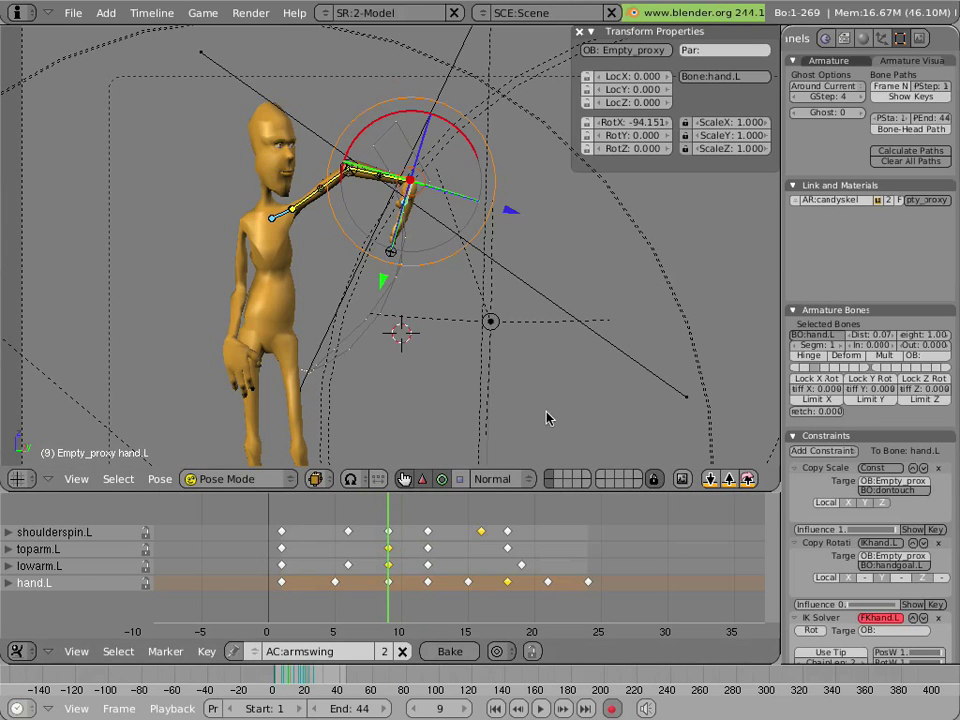
click(858, 62)
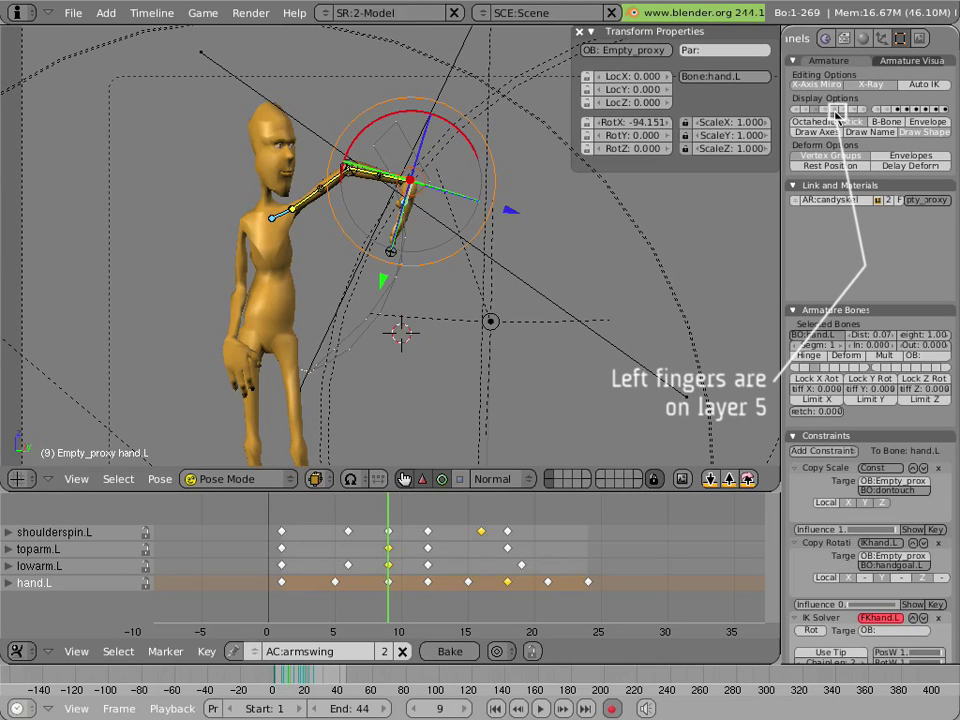
click(838, 112)
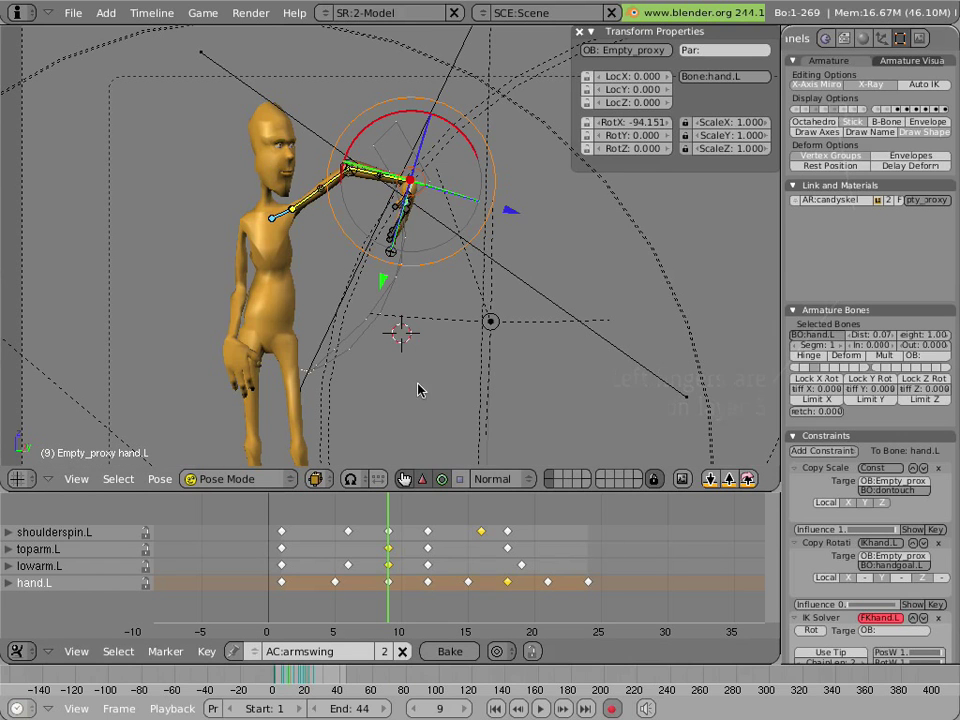
middle_drag(452, 388, 432, 373)
scroll(429, 373, up, 3)
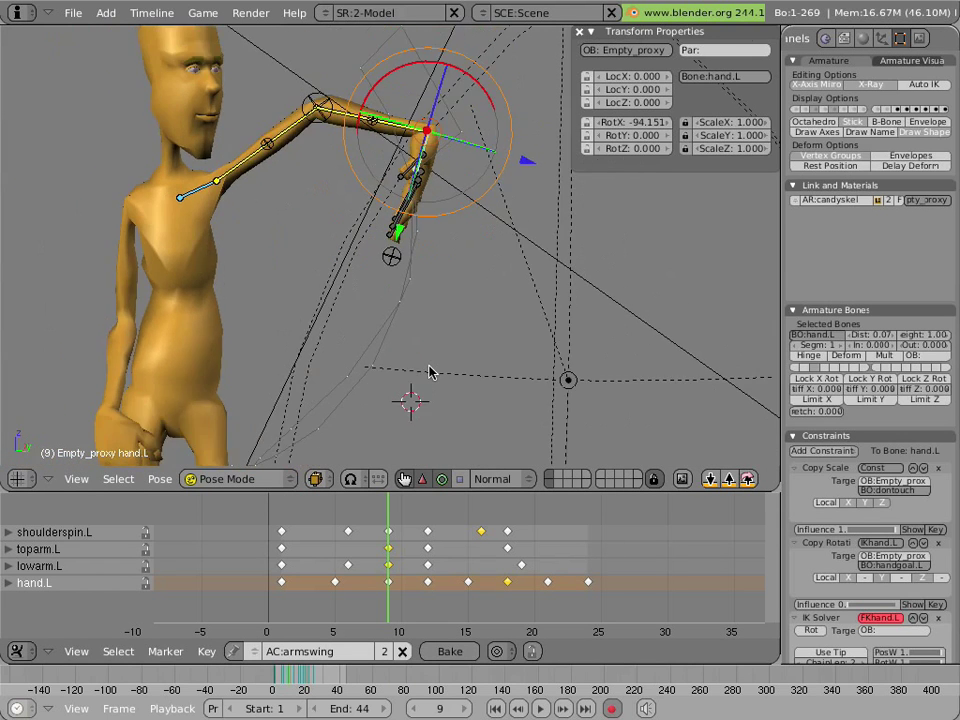
scroll(429, 373, down, 3)
On frame 1, select little.L, middle.L and pointer.L and insert a keyframe for them
click(358, 583)
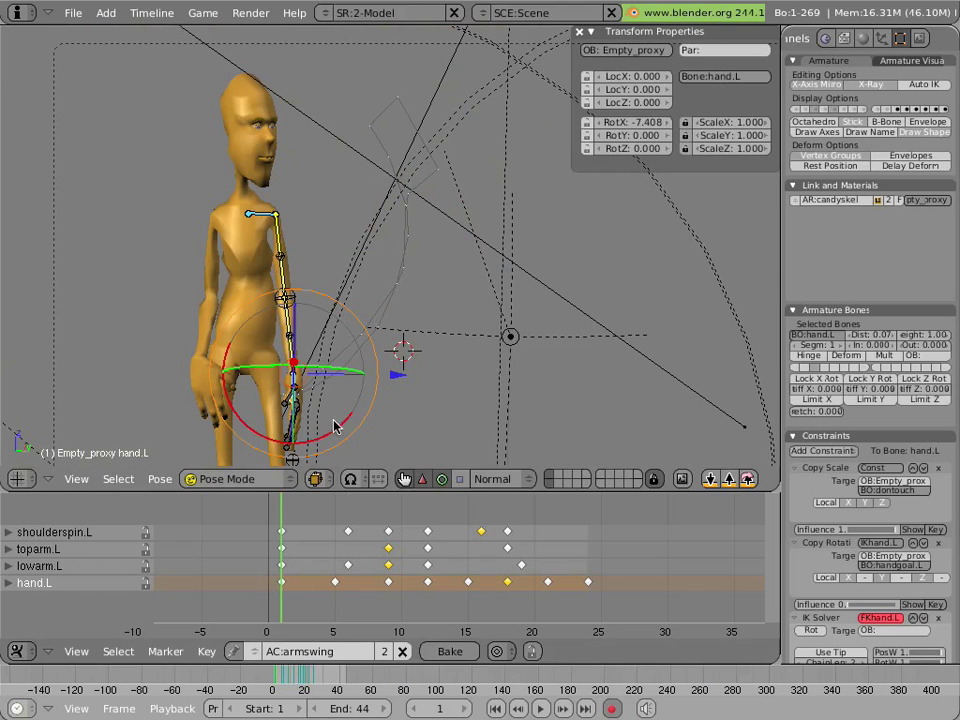
middle_drag(334, 420, 395, 313)
scroll(395, 313, up, 4)
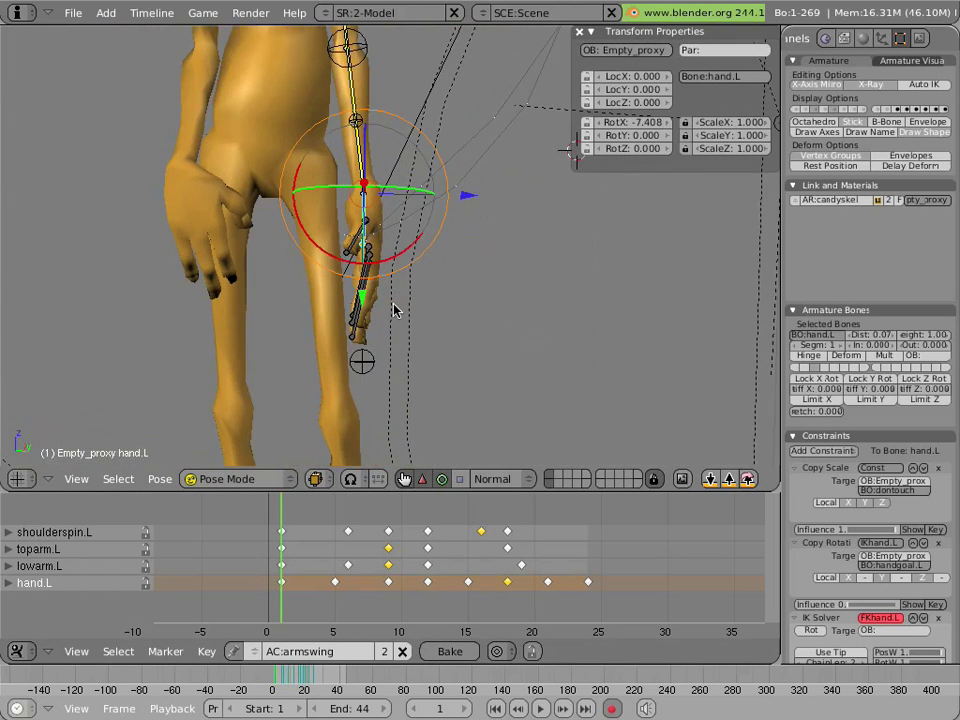
right_click(347, 320)
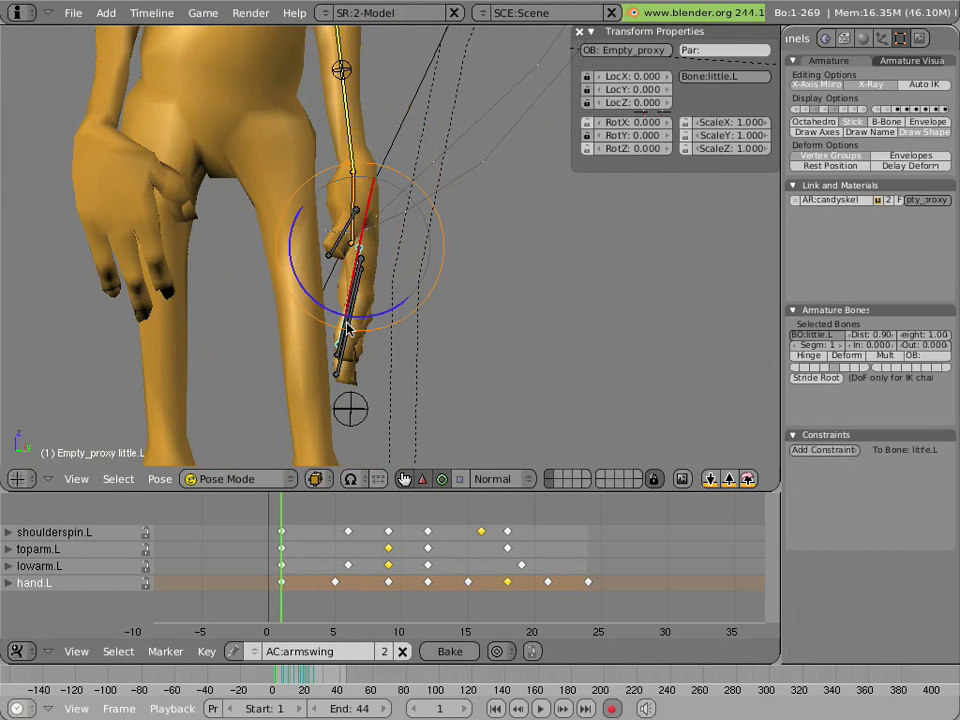
shift+right_click(338, 331)
shift+right_click(351, 334)
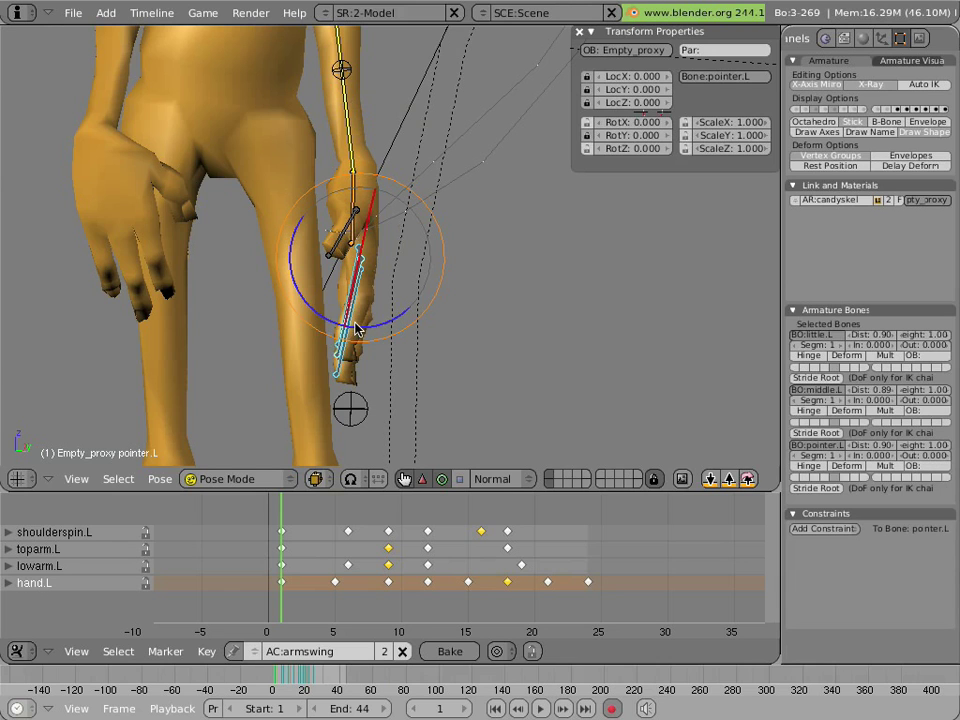
key(i)
click(356, 324)
Curl the three selected left fingers to about 9° on Z and scale them down to about 0.961 on frame 1
drag(407, 323, 400, 358)
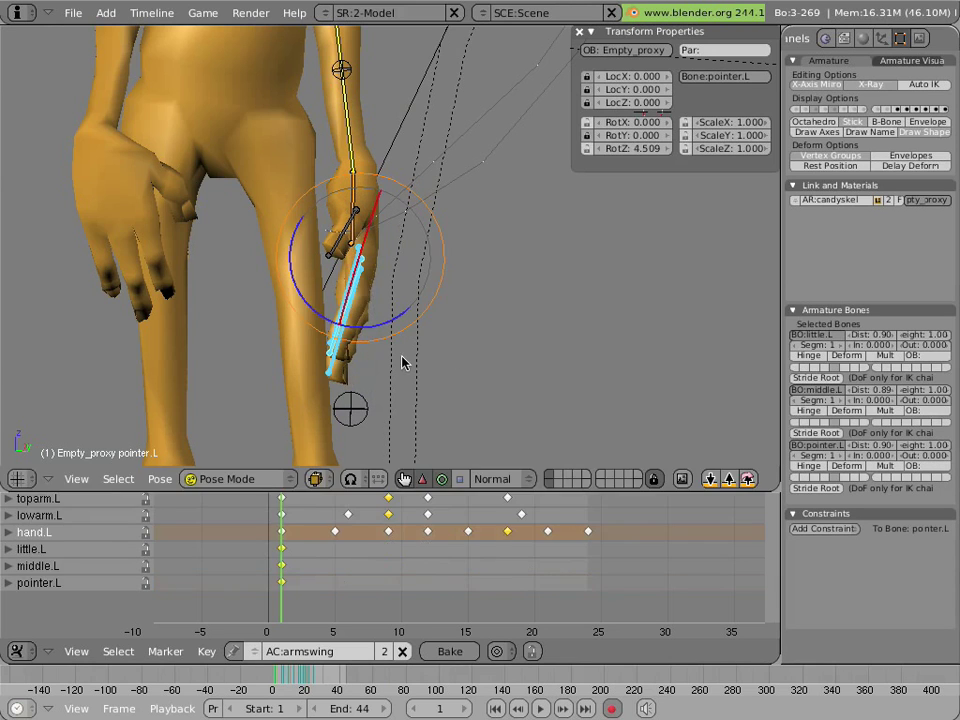
key(s)
click(415, 350)
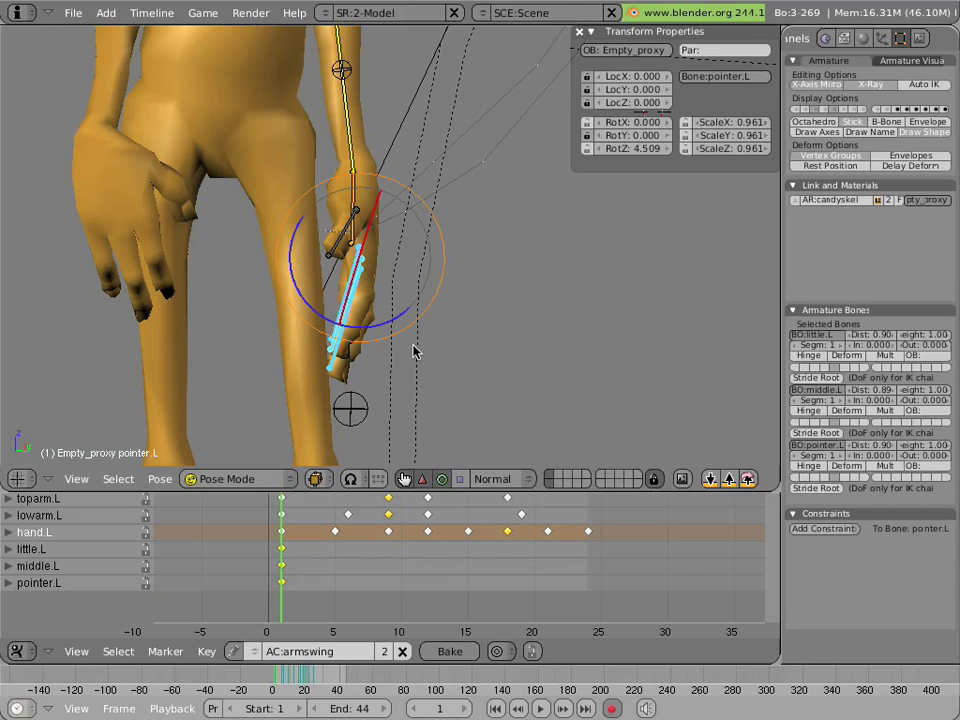
drag(405, 321, 399, 328)
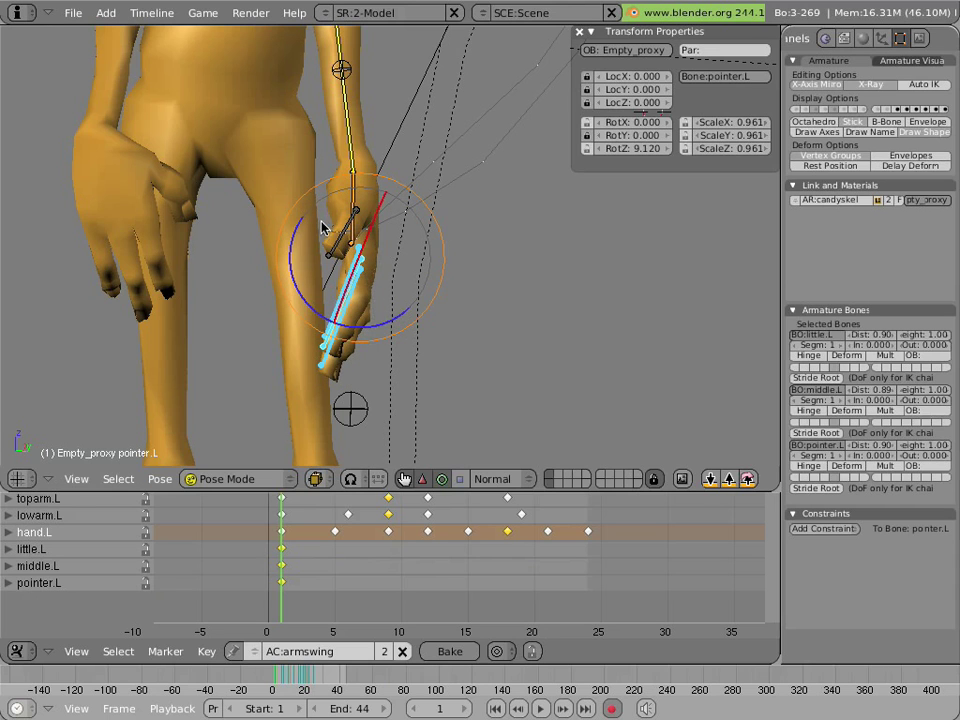
Rotate thumb.L on frame 1 to about -31° on X, 8° on Y and 13° on Z
right_click(336, 251)
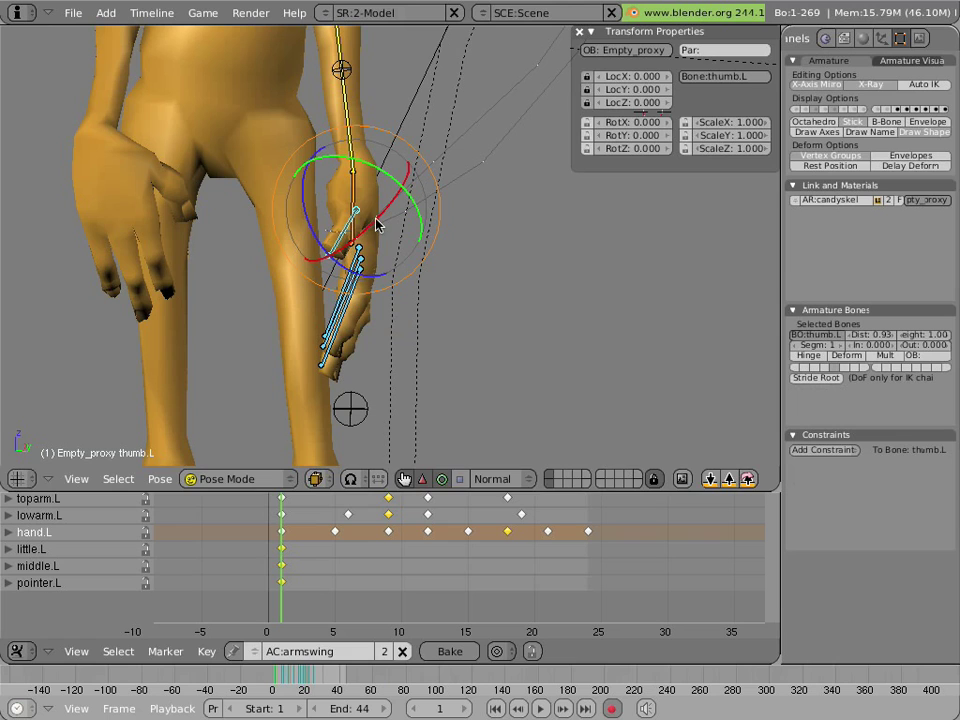
drag(380, 221, 376, 233)
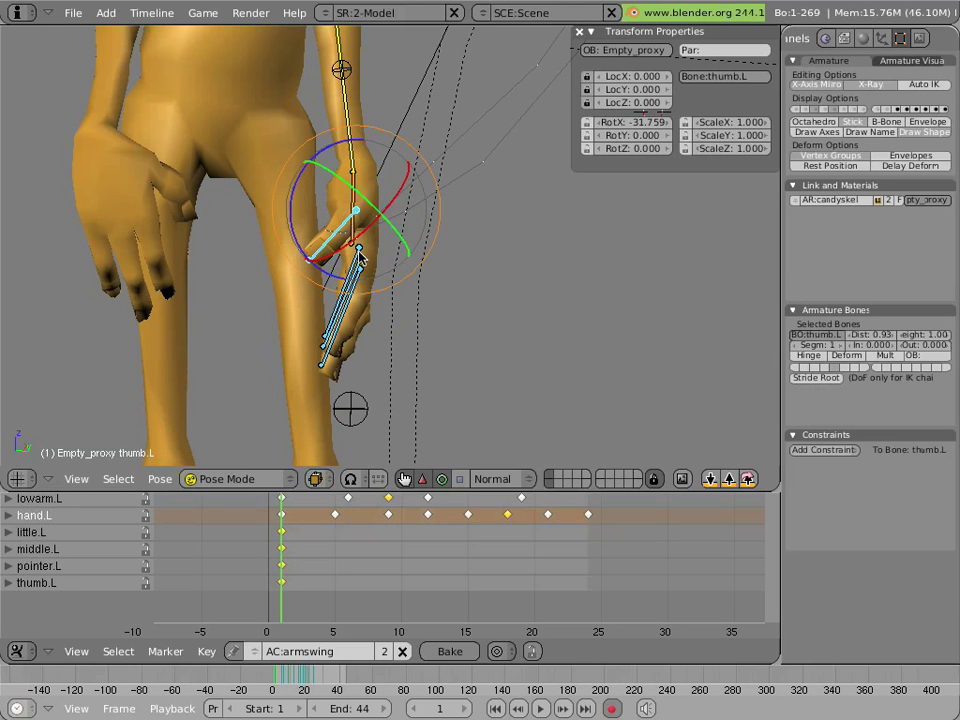
drag(338, 281, 334, 288)
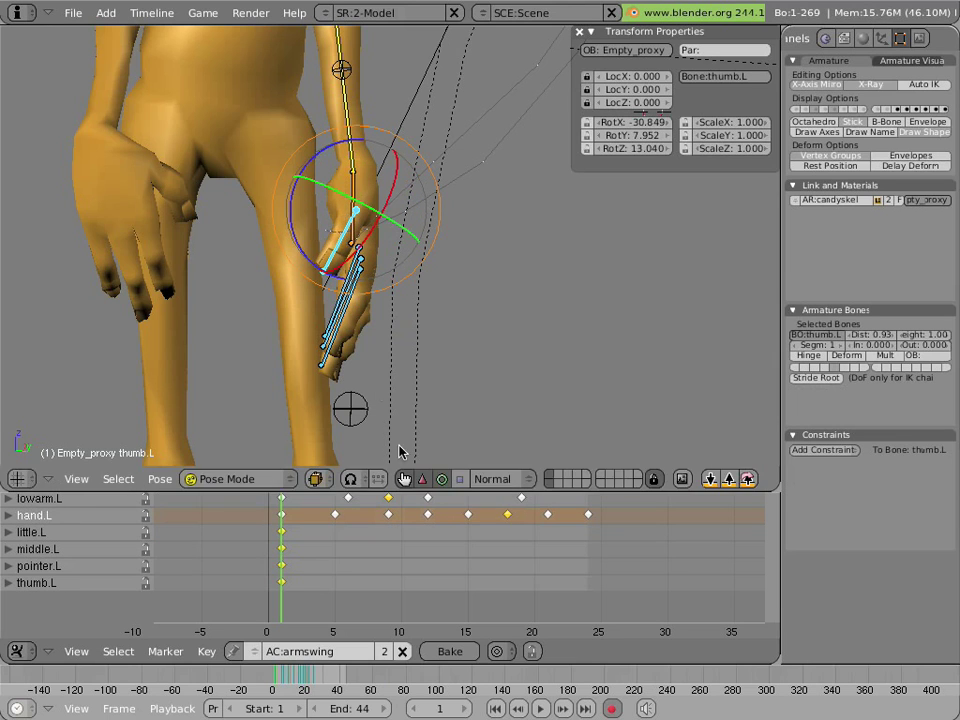
On frame 6, select pointer.L, little.L and middle.L and curl them to about 26° on Z
drag(324, 545, 338, 545)
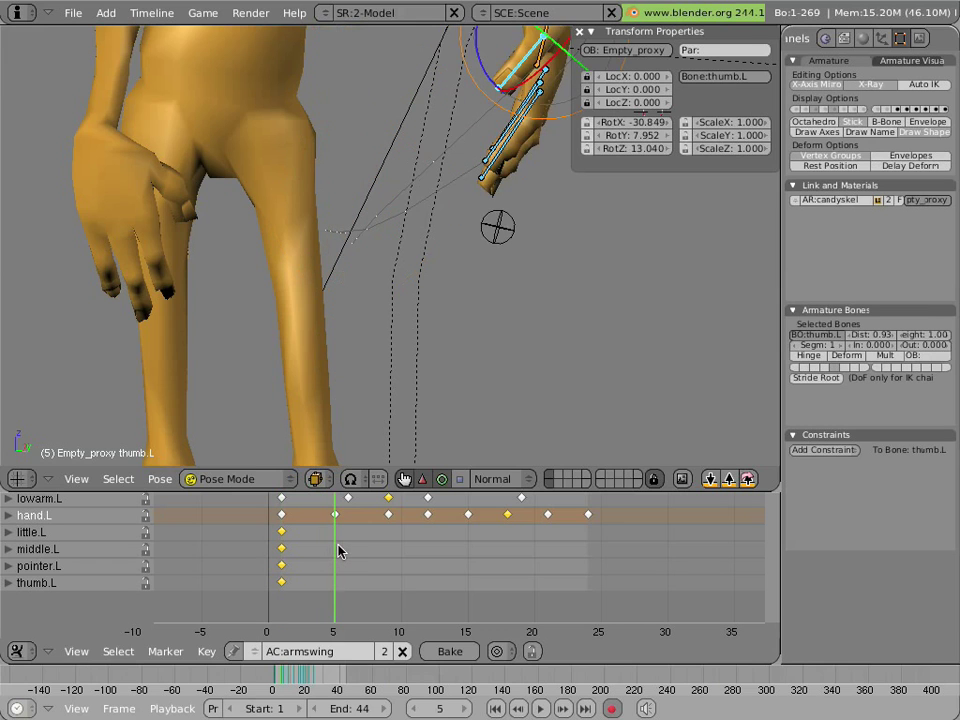
shift+middle_drag(449, 233, 563, 220)
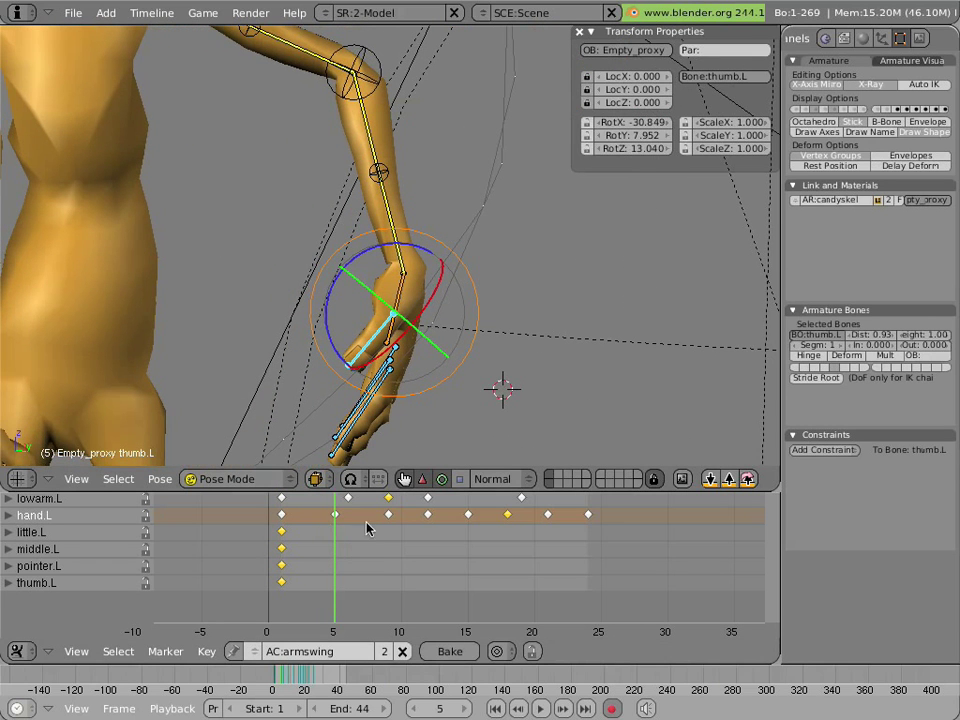
scroll(397, 412, down, 4)
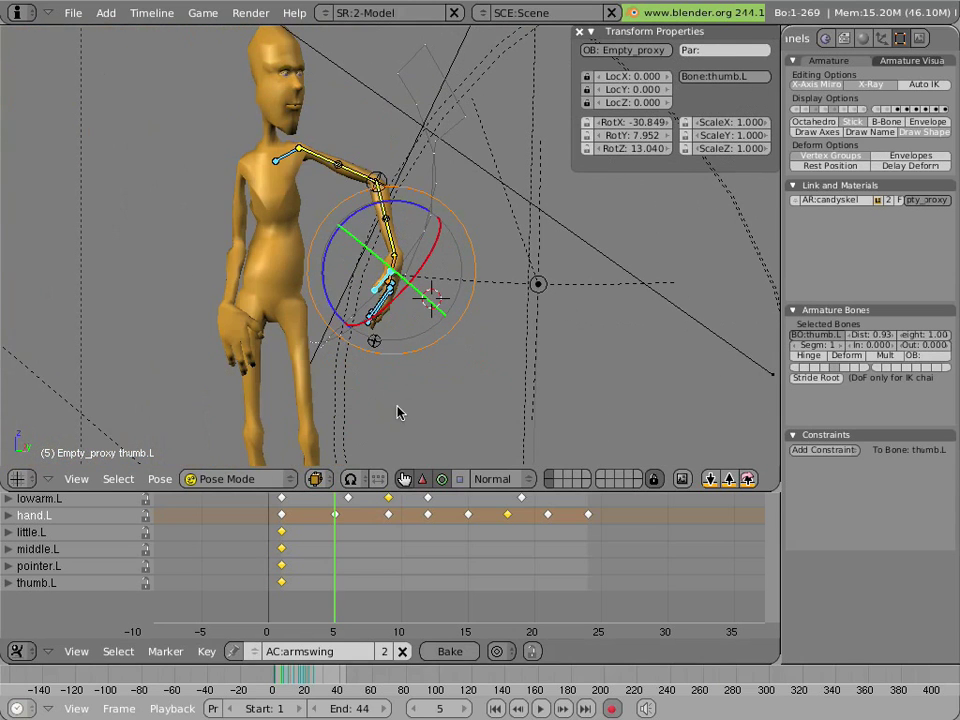
click(366, 556)
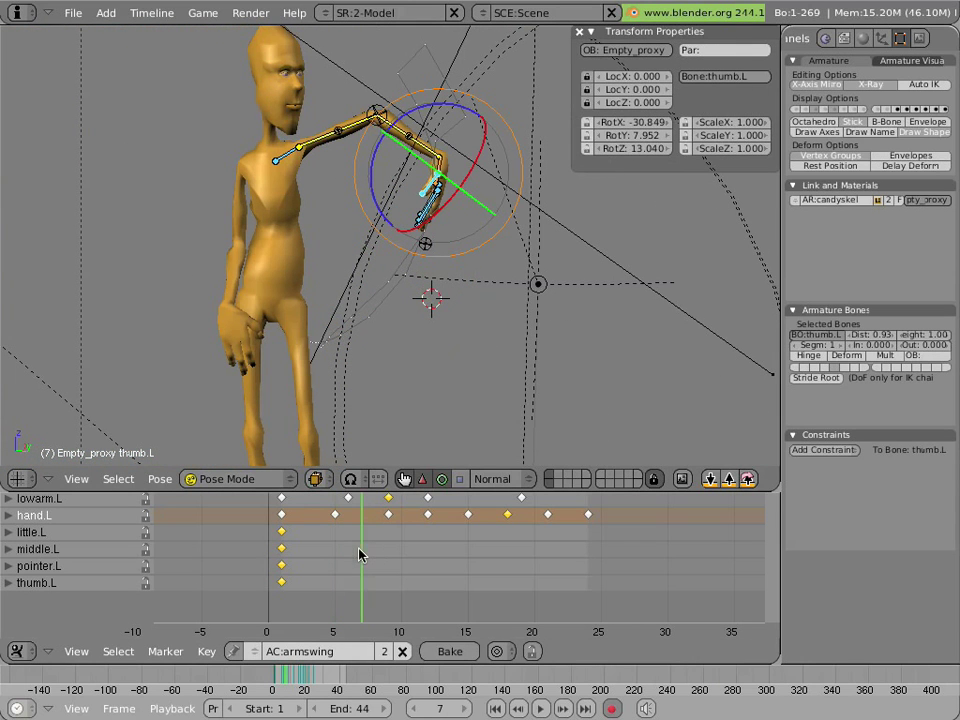
click(355, 555)
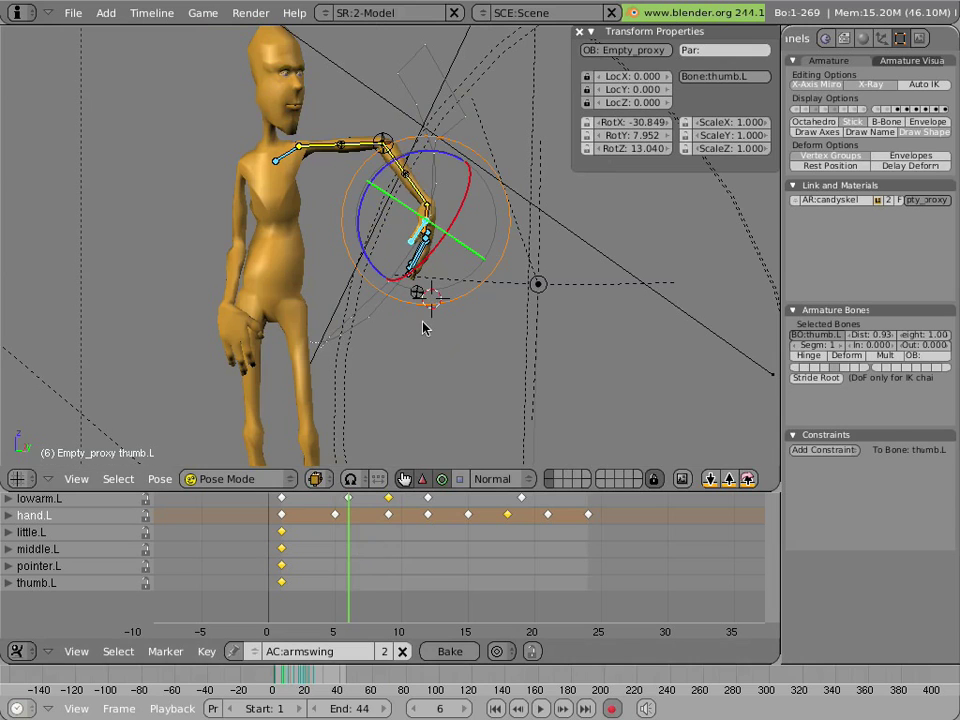
scroll(420, 300, up, 4)
right_click(435, 294)
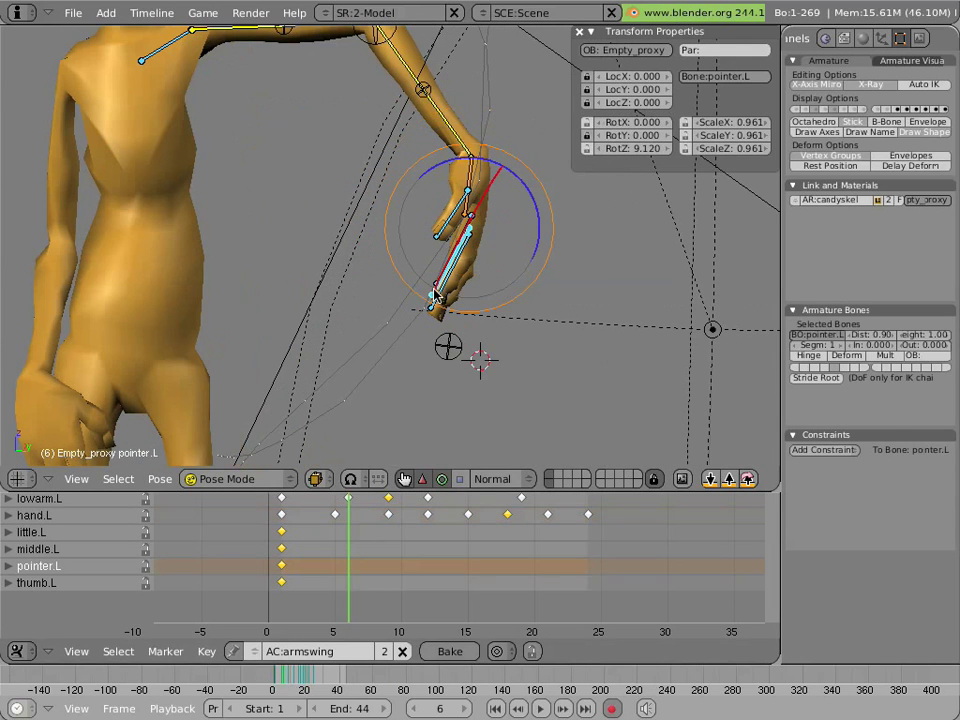
shift+right_click(440, 280)
shift+right_click(462, 255)
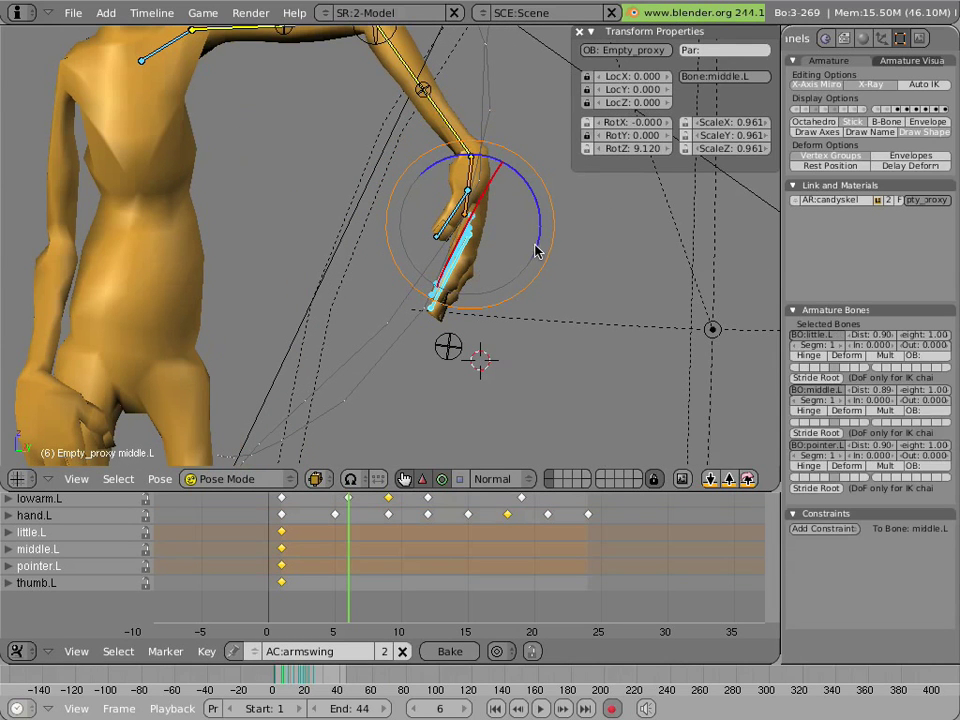
key(r)
click(413, 313)
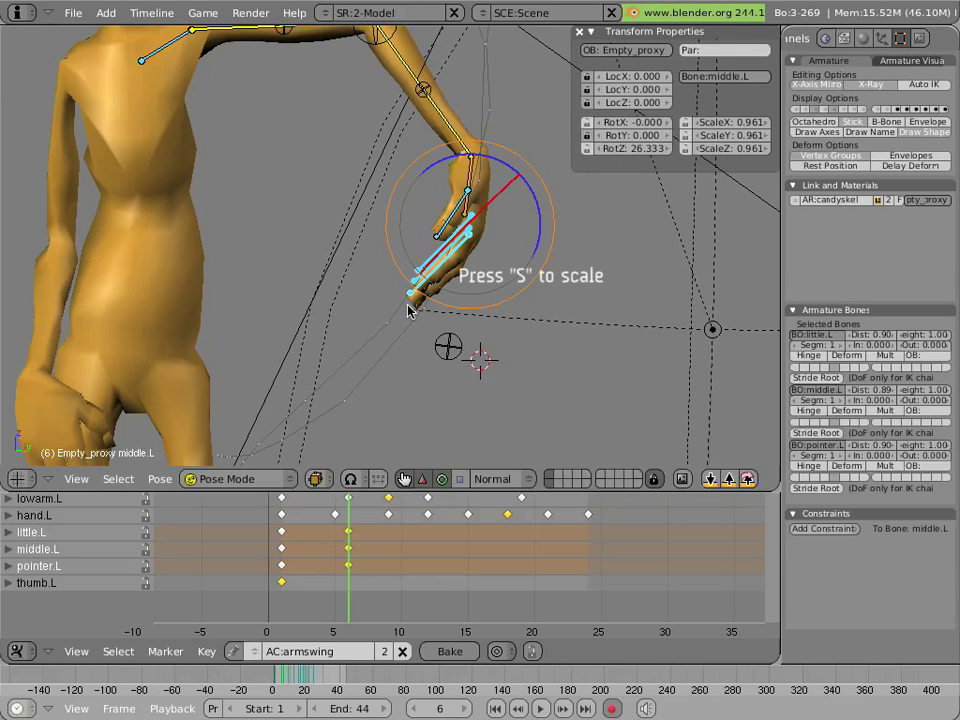
Scale the three selected left fingers down to about 0.925 on frame 6, and key thumb.L's rotation on the same frame
key(s)
click(416, 306)
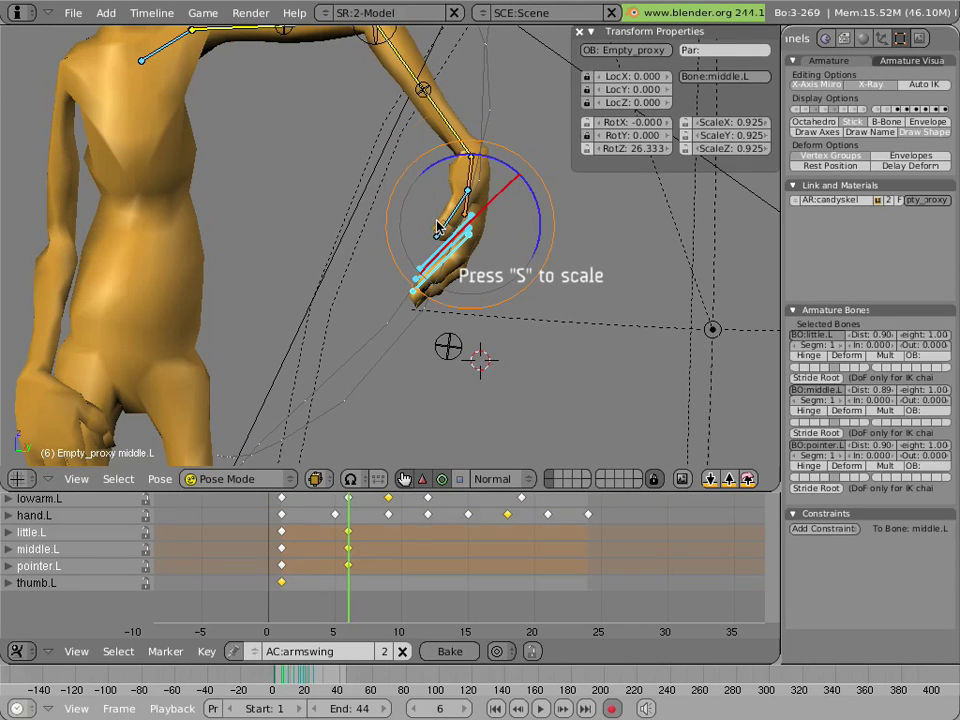
right_click(482, 220)
drag(460, 117, 460, 119)
On frame 4, select little.L, middle.L and pointer.L and rotate them to a less curled pose so they drag behind the hand
drag(364, 522, 310, 529)
shift+middle_drag(321, 388, 327, 362)
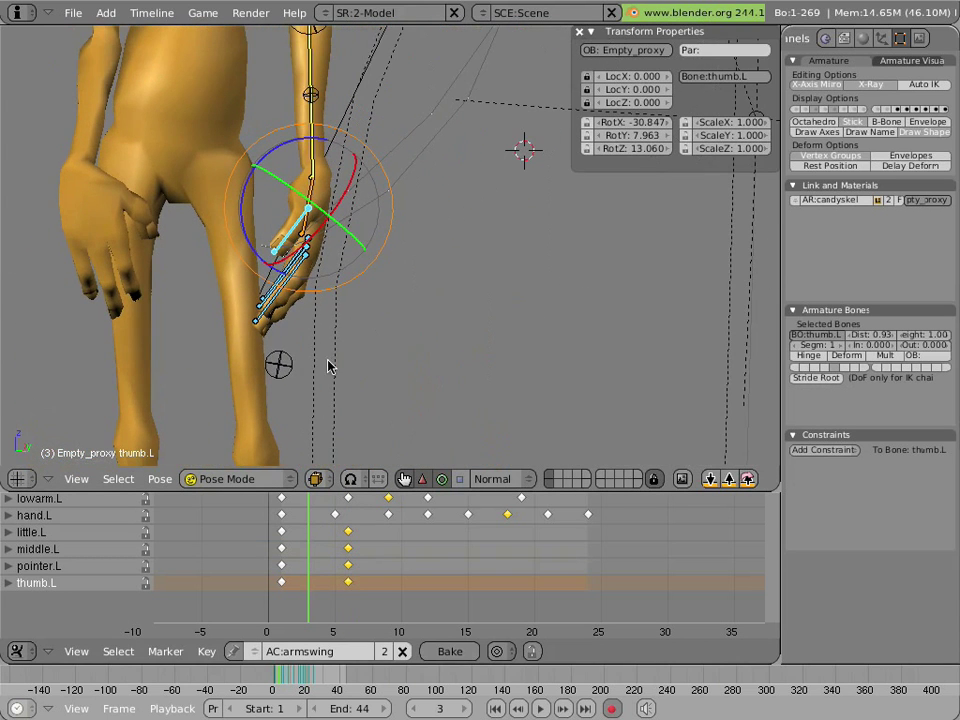
click(281, 552)
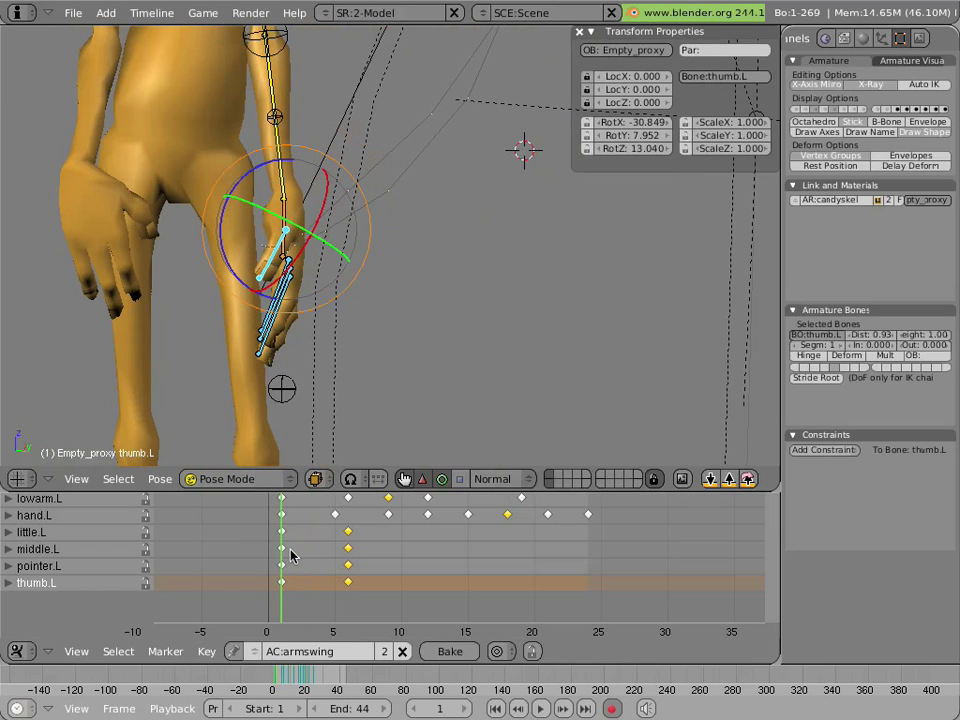
drag(290, 556, 325, 556)
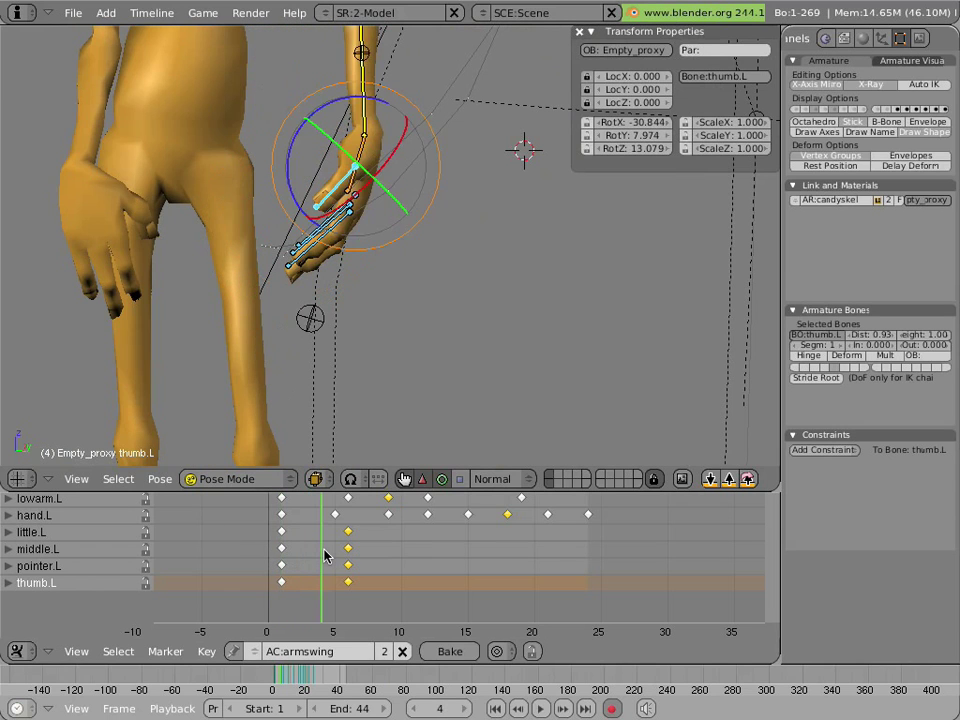
key(Left)
key(Right)
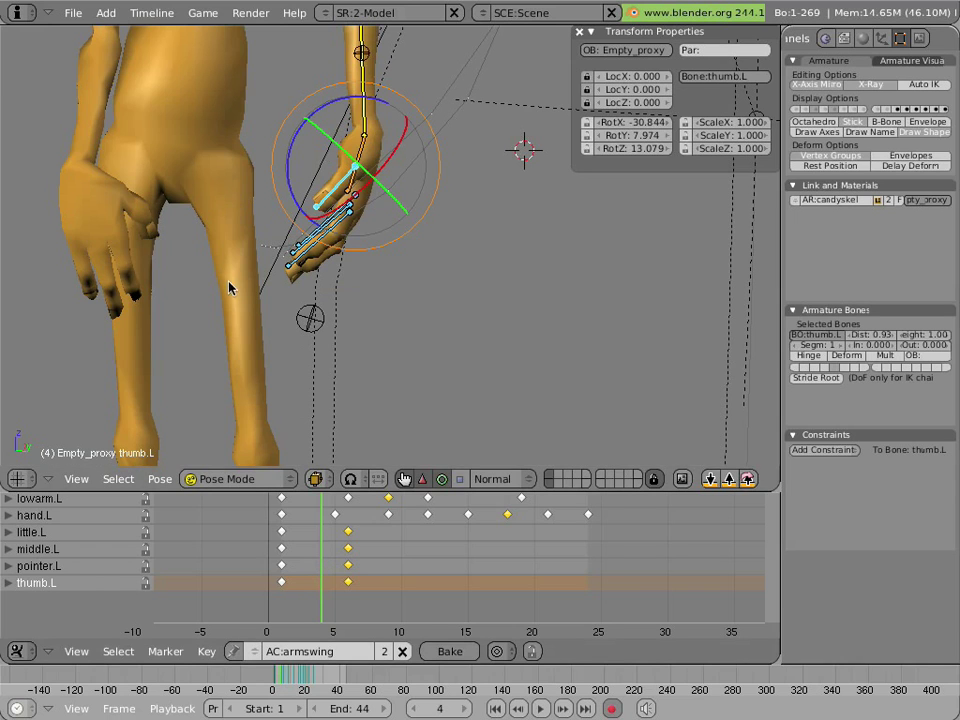
right_click(304, 247)
shift+right_click(306, 257)
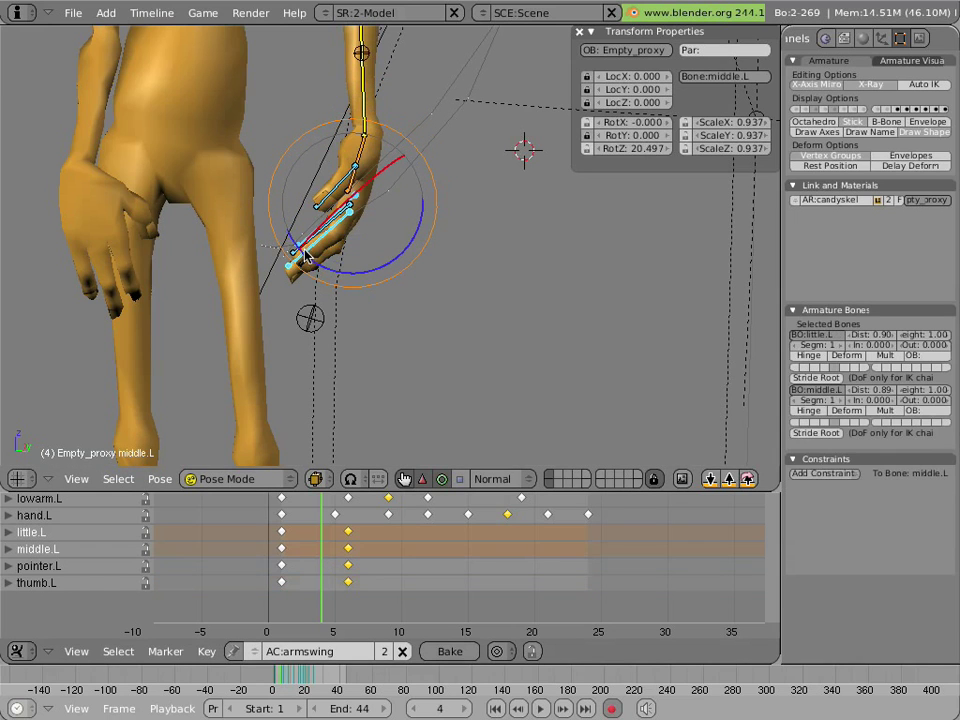
shift+right_click(311, 265)
drag(318, 266, 313, 220)
Rotate thumb.L on frame 4 to about -29° on X, 13° on Y and 21° on Z
right_click(315, 215)
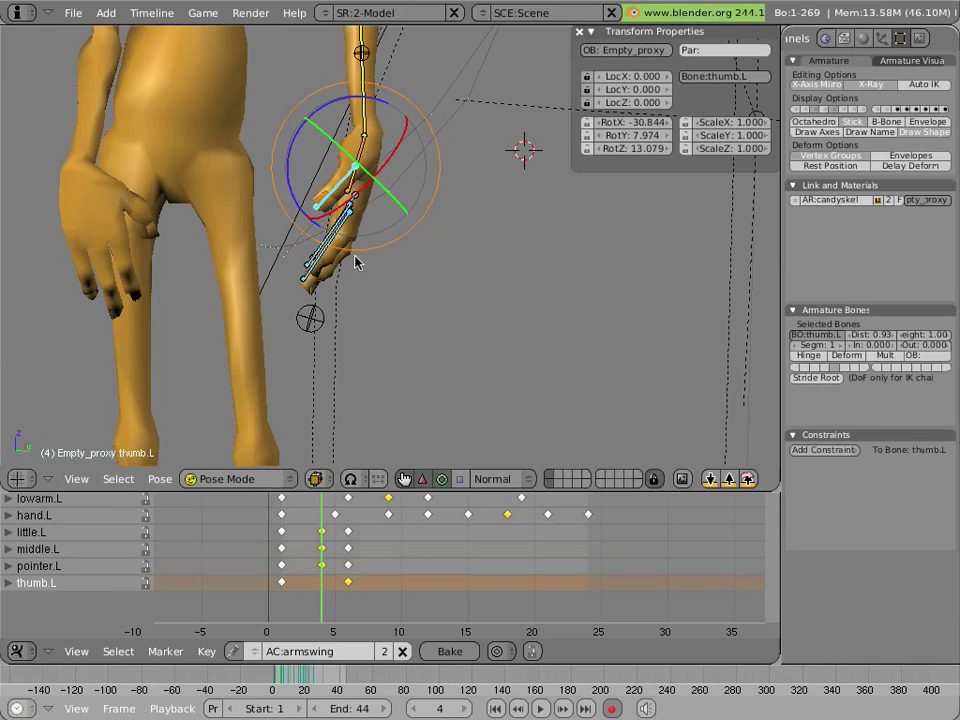
key(r)
click(301, 208)
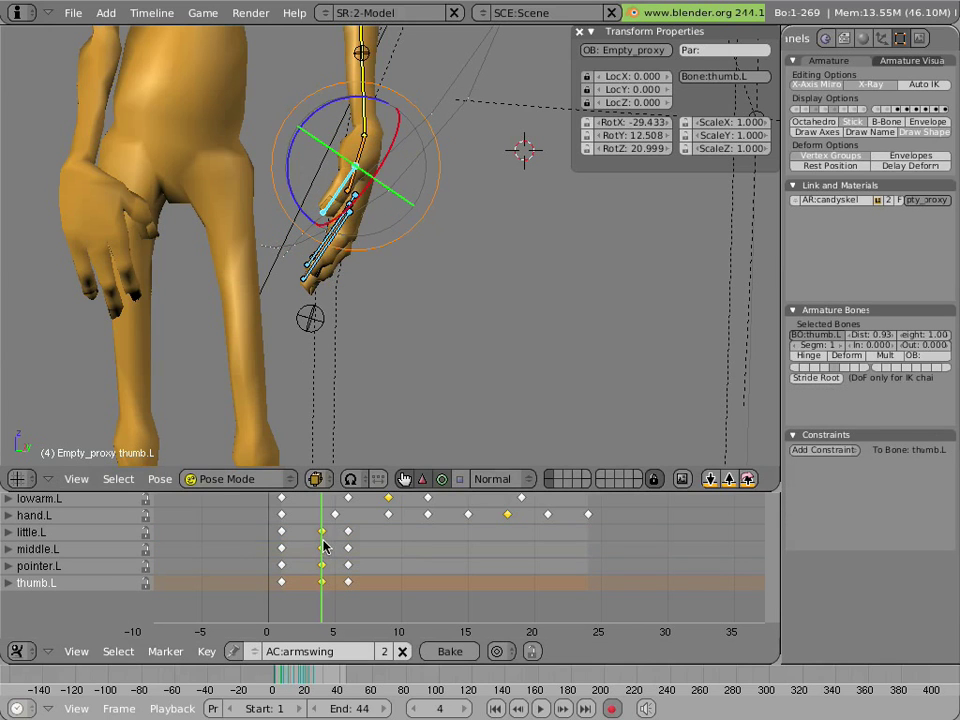
On frame 10, select little.L, middle.L and pointer.L and curl them to about 90° on Z
drag(321, 542, 364, 548)
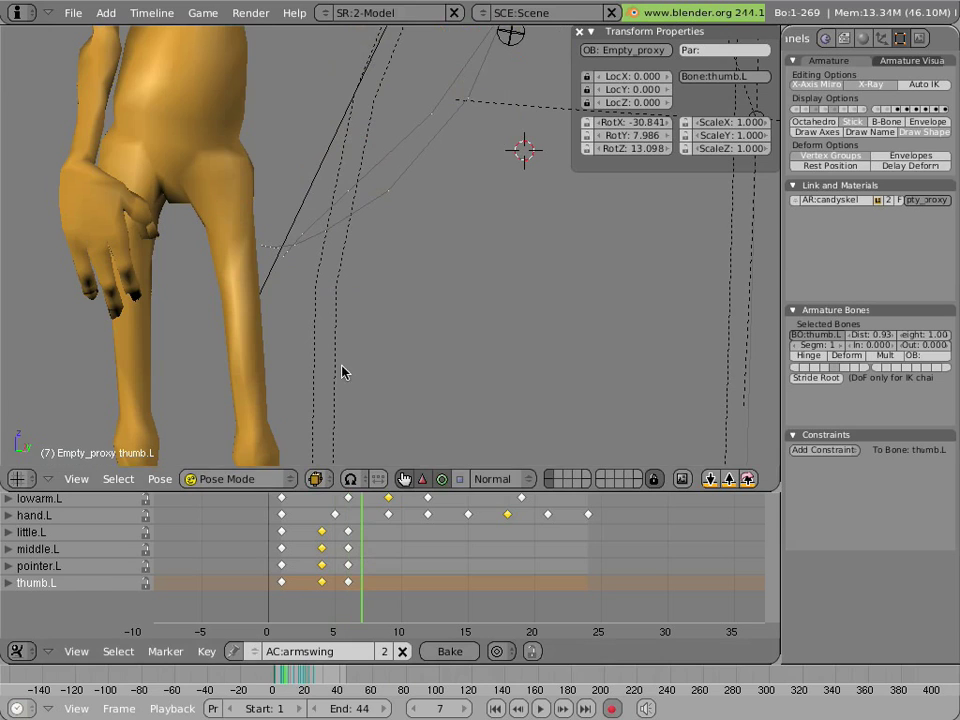
middle_drag(343, 369, 391, 349)
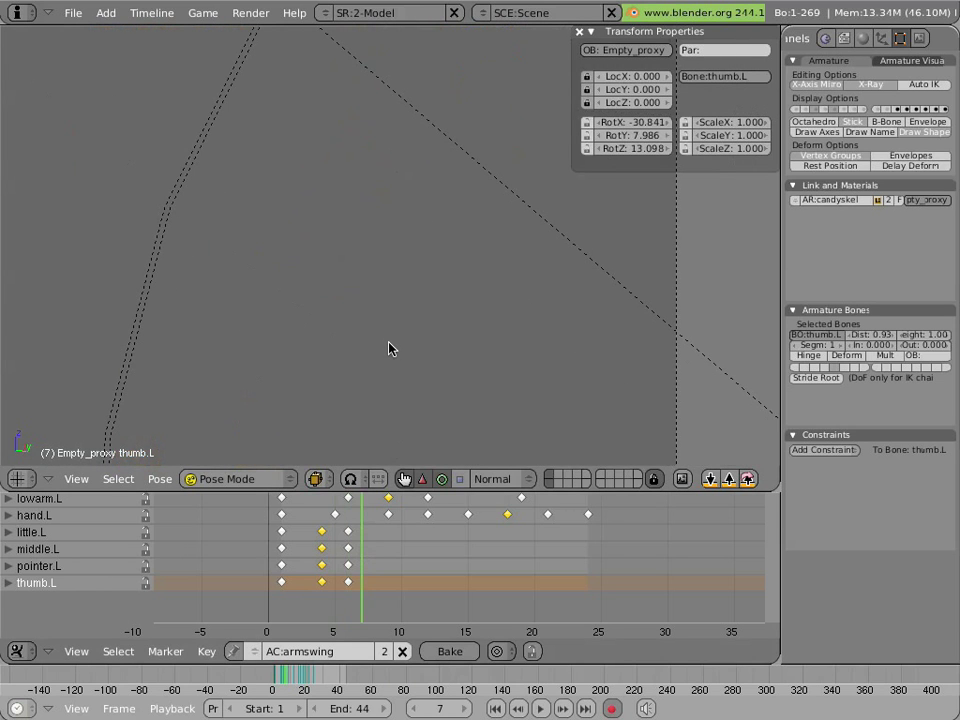
scroll(395, 306, down, 8)
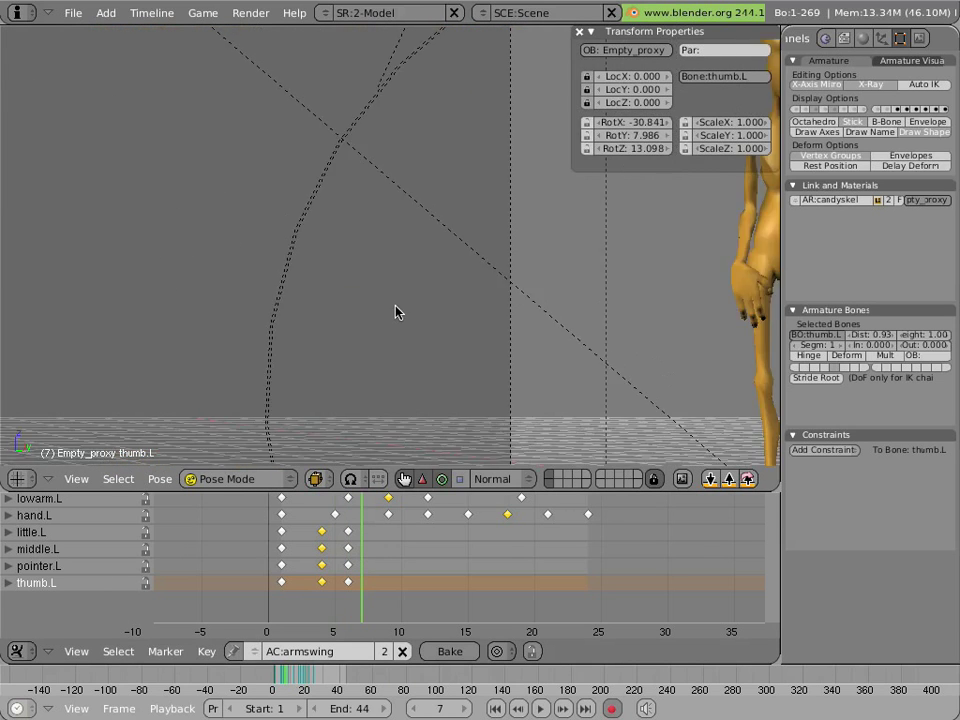
shift+middle_drag(427, 324, 195, 380)
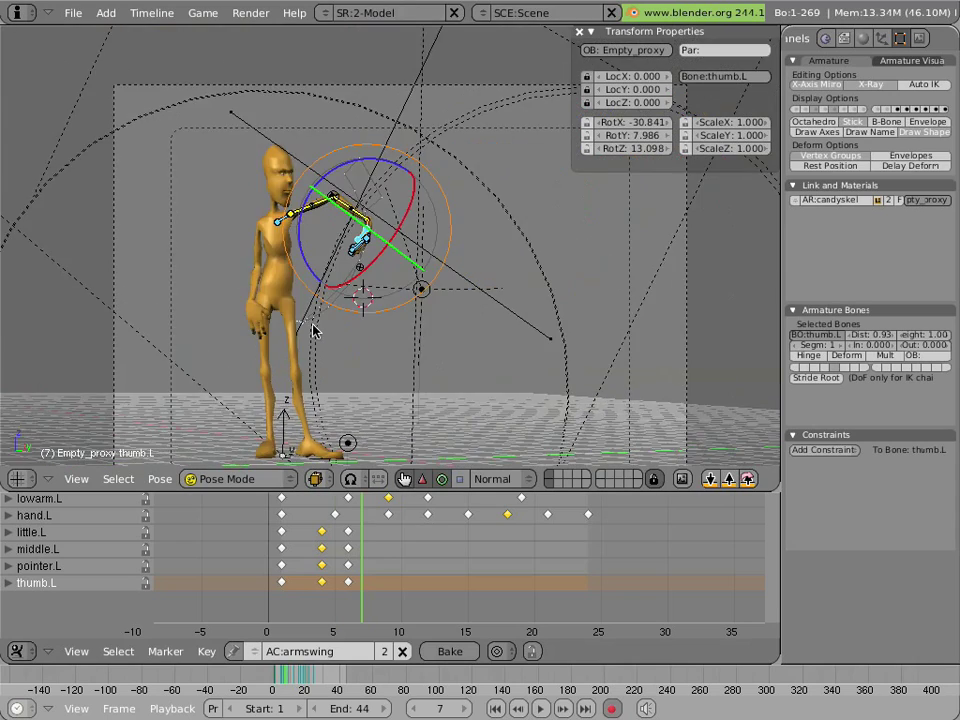
scroll(305, 330, up, 7)
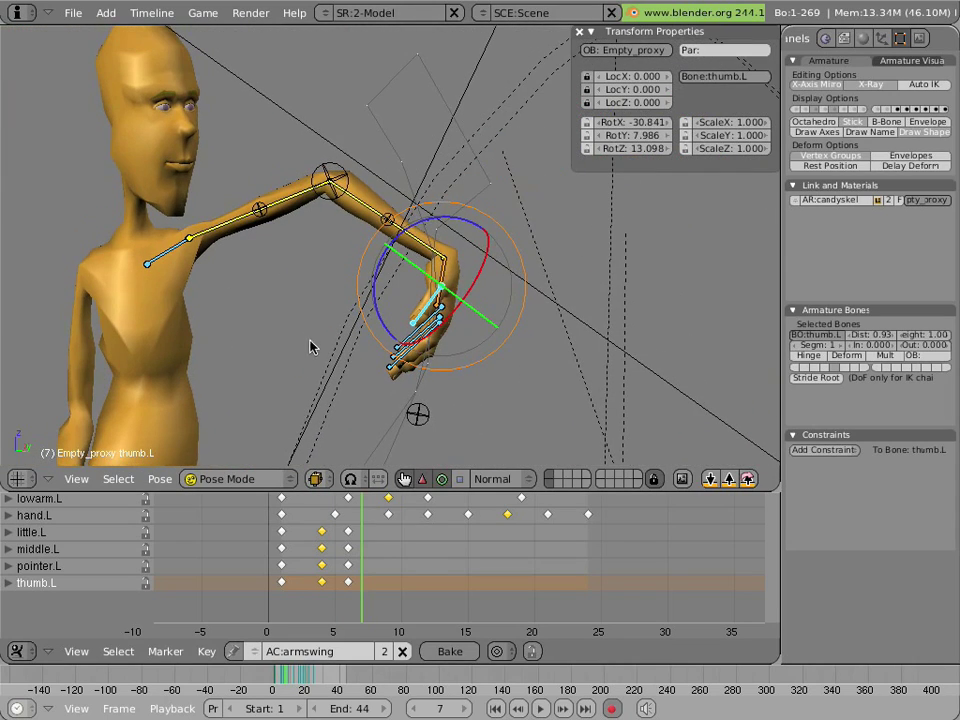
click(380, 582)
click(392, 583)
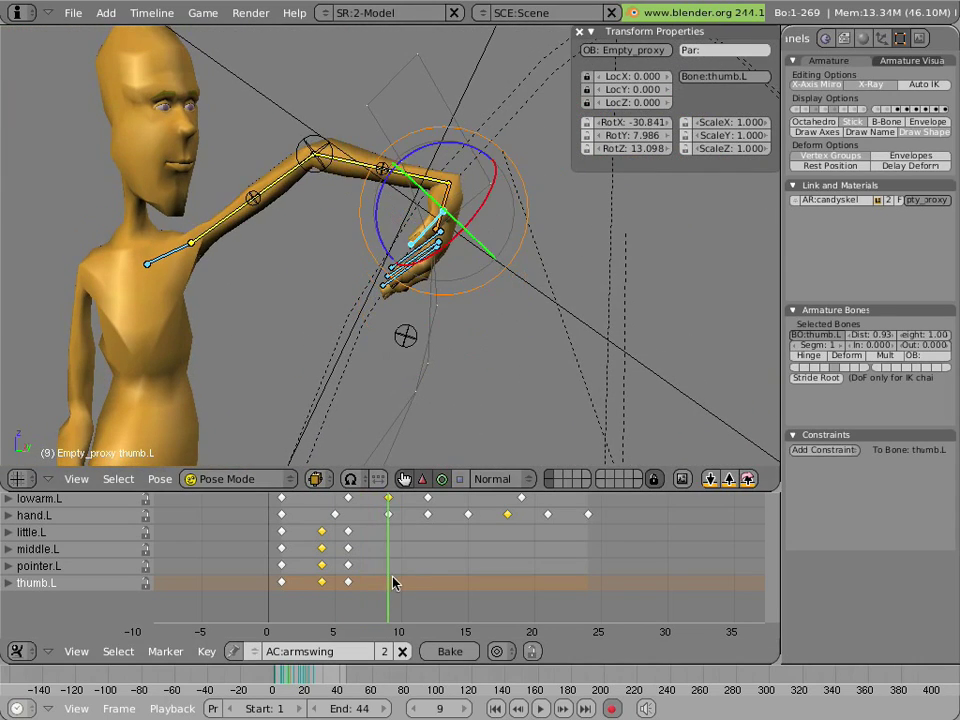
click(404, 584)
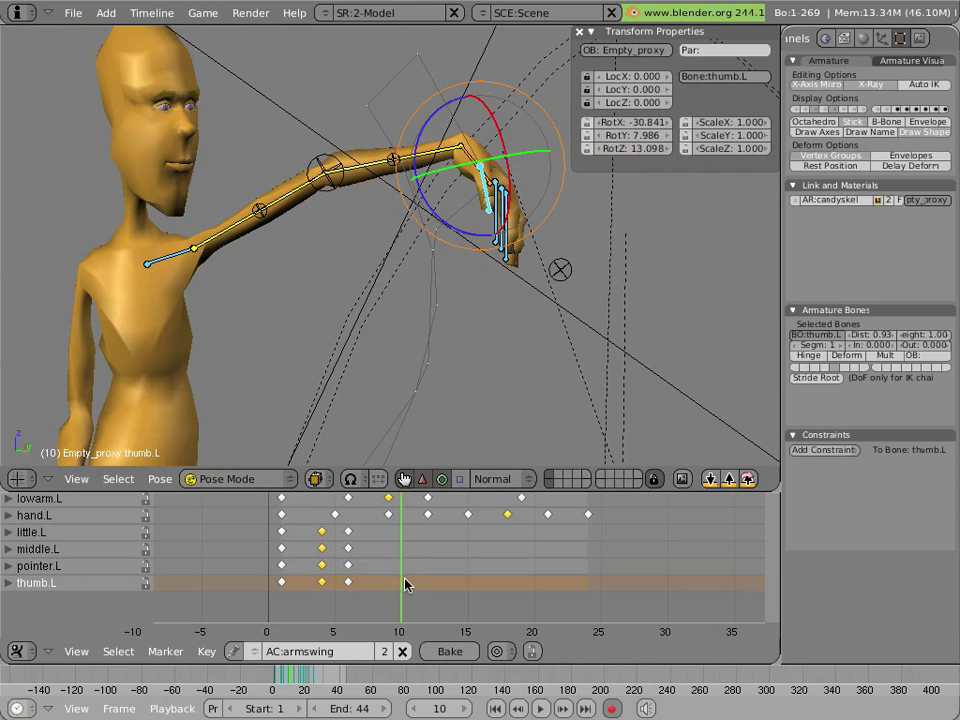
mouse_move(410, 585)
mouse_down()
mouse_move(423, 585)
mouse_move(414, 586)
mouse_up()
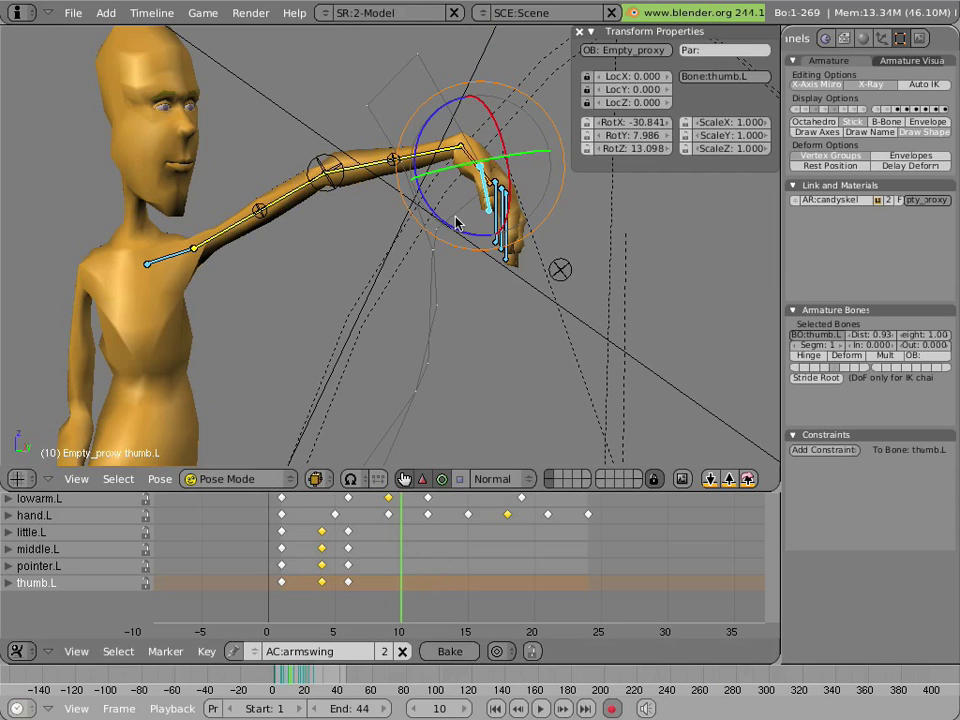
right_click(500, 245)
shift+right_click(502, 244)
shift+right_click(504, 247)
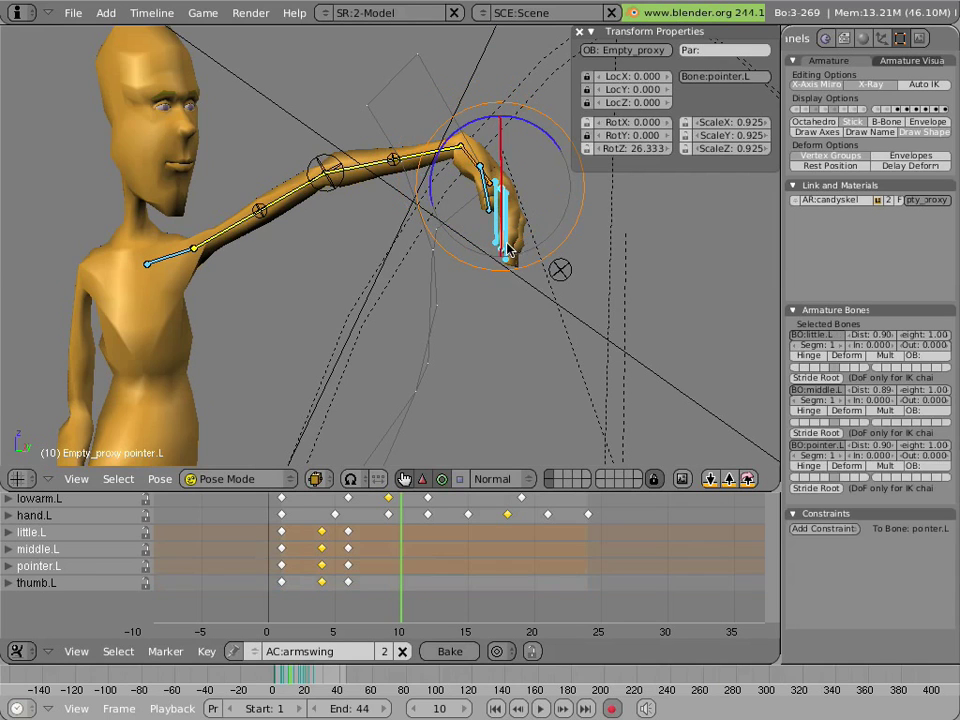
drag(466, 126, 386, 251)
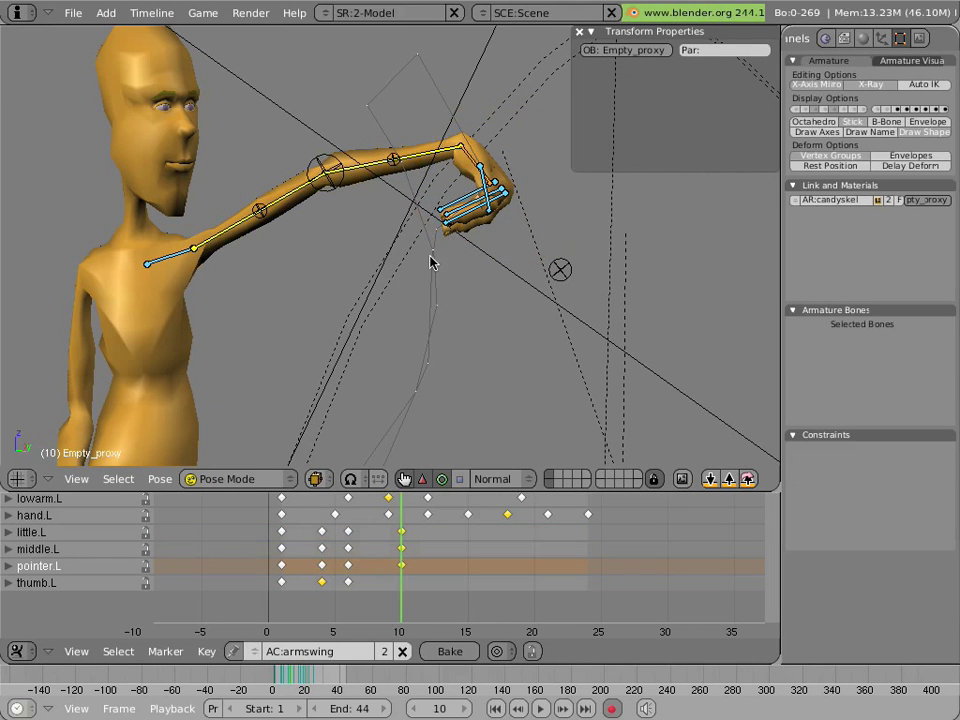
Reselect the three left fingers on frame 10, scale them down to about 0.671 and curl them further to about 99° on Z
right_click(450, 218)
shift+right_click(452, 222)
shift+right_click(454, 218)
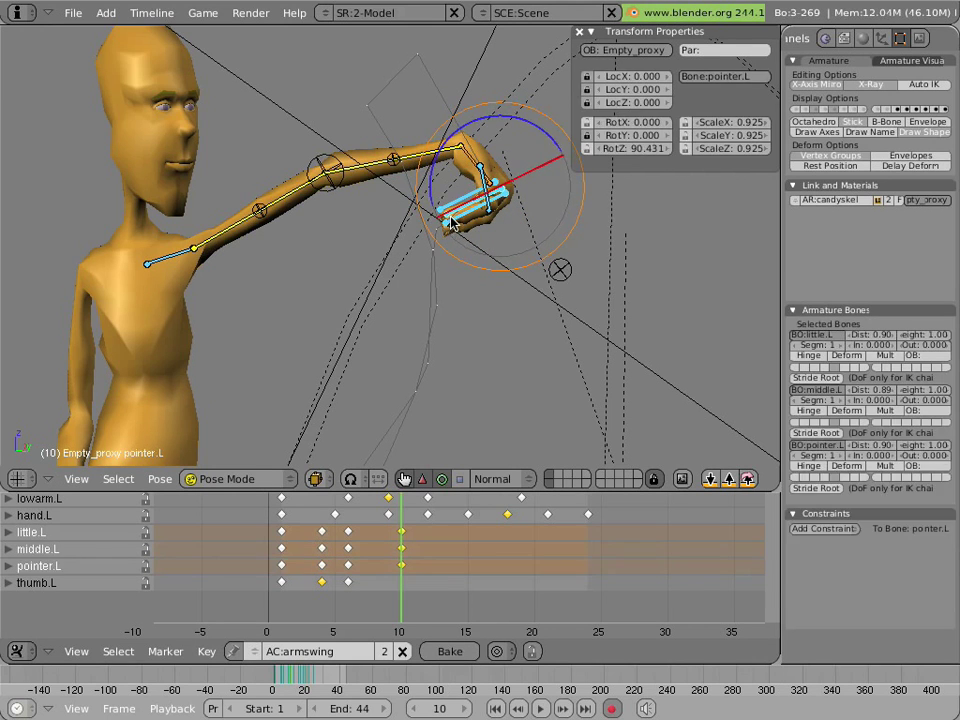
key(s)
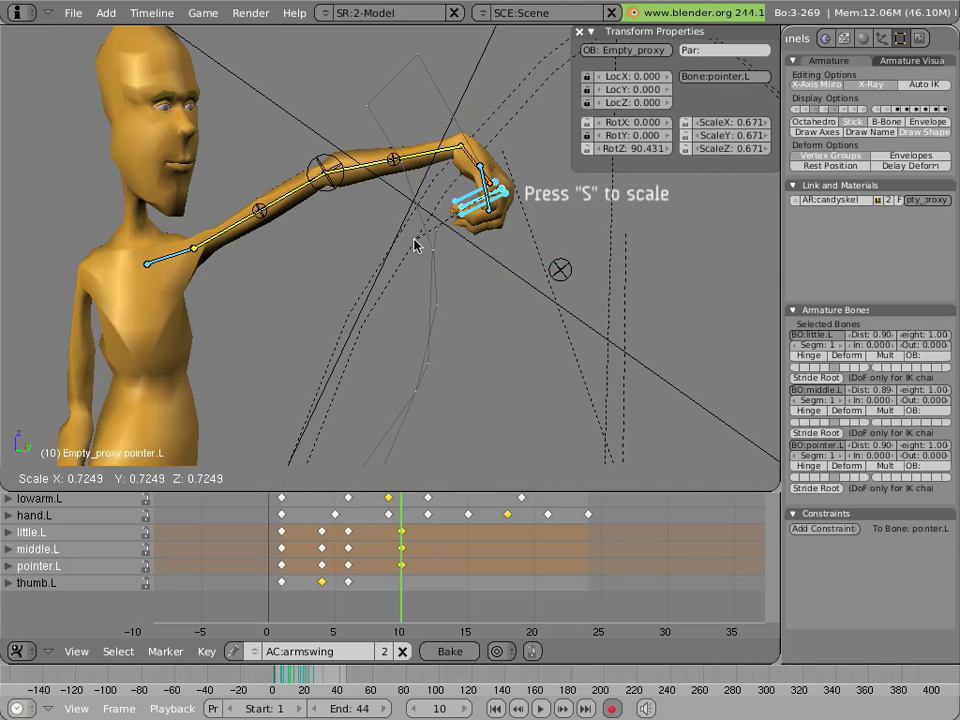
click(420, 242)
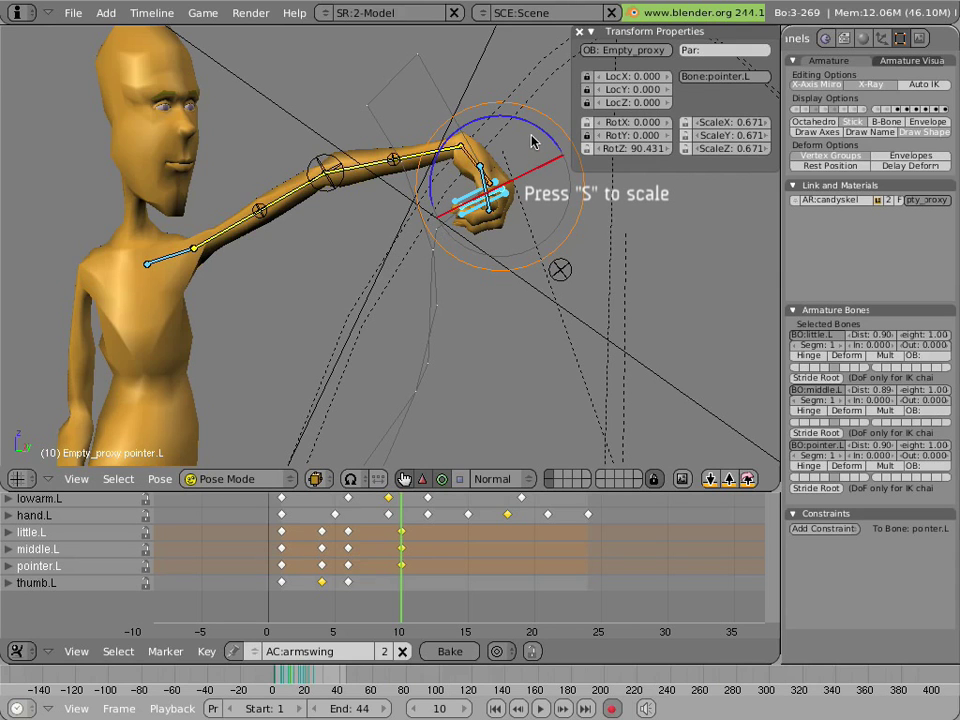
drag(532, 128, 538, 138)
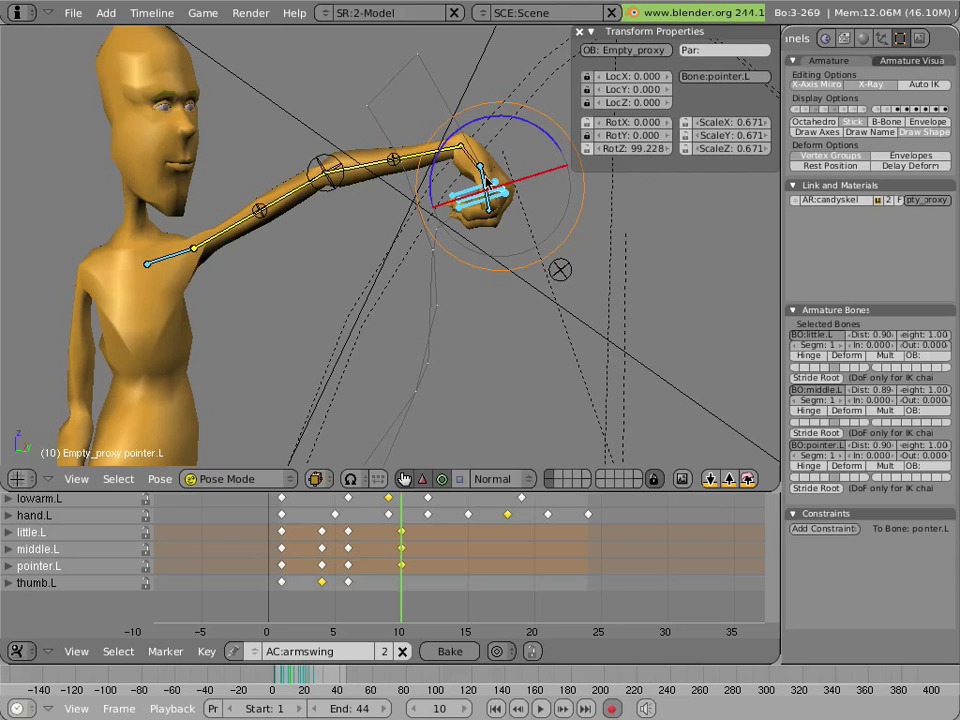
Rotate thumb.L on frame 10 to about -30° on X, -10° on Y and -16° on Z, and scale it to about 0.964
right_click(488, 185)
right_click(490, 200)
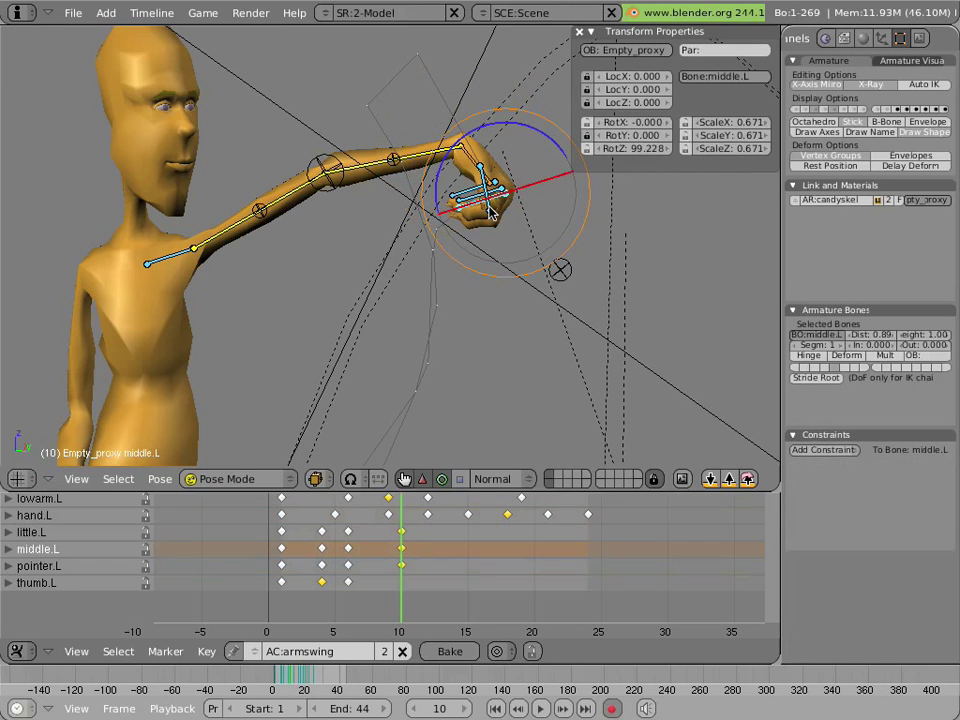
right_click(484, 190)
key(r)
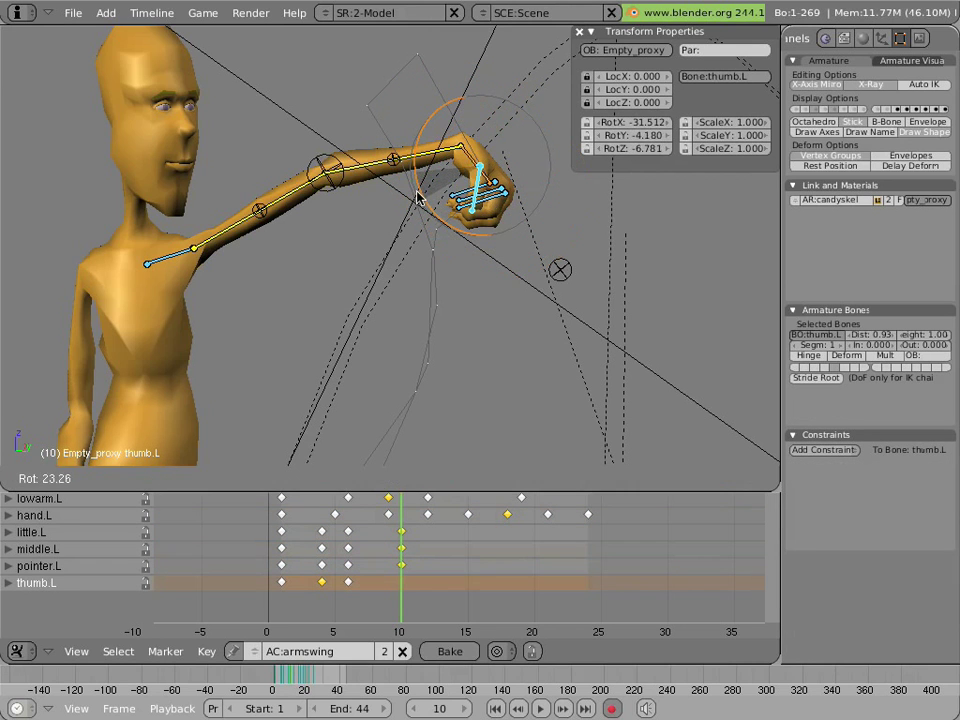
click(407, 243)
key(s)
click(410, 245)
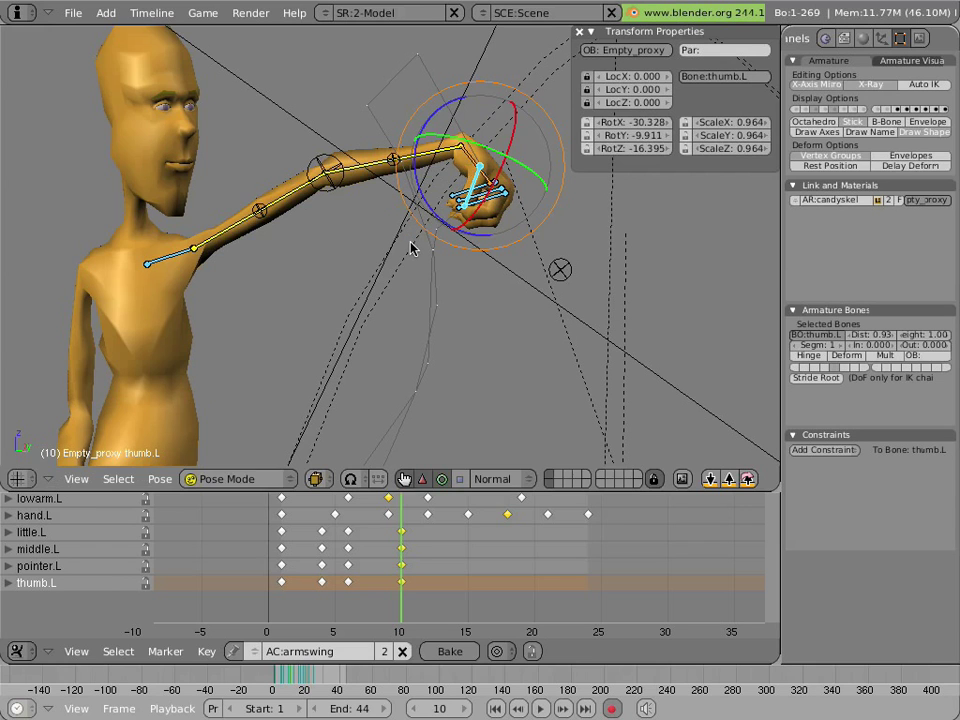
Shift the frame 6 keys of little.L, middle.L, pointer.L and thumb.L to frame 7 in the armswing action
mouse_move(404, 552)
mouse_down()
mouse_move(347, 552)
mouse_move(404, 557)
mouse_up()
key(Left)
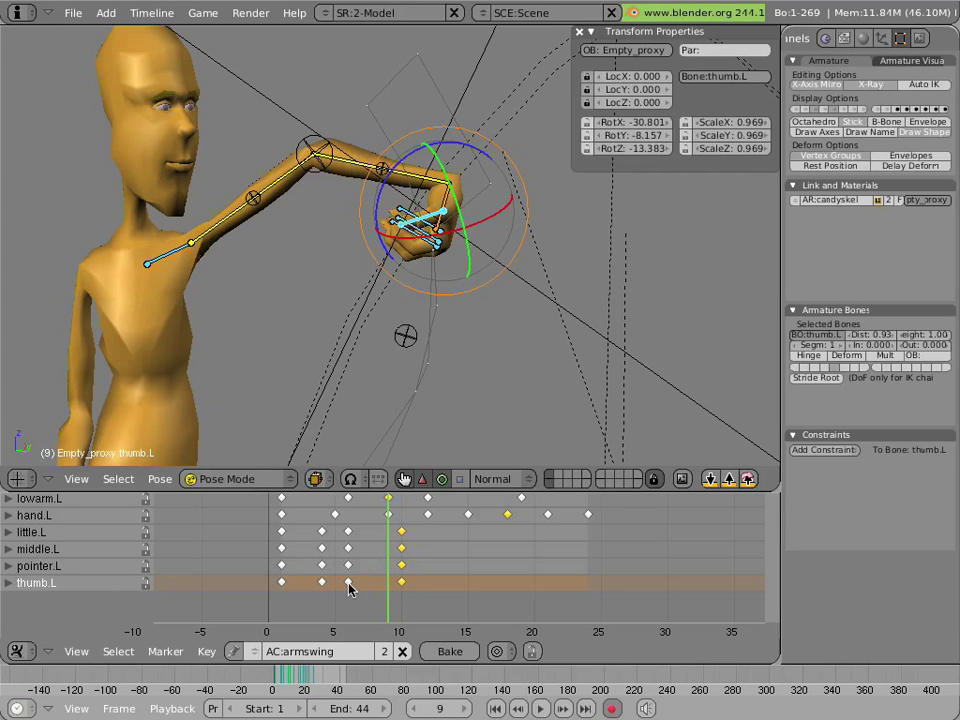
key(a)
shift+right_click(349, 532)
shift+right_click(349, 582)
middle_drag(359, 558, 351, 531)
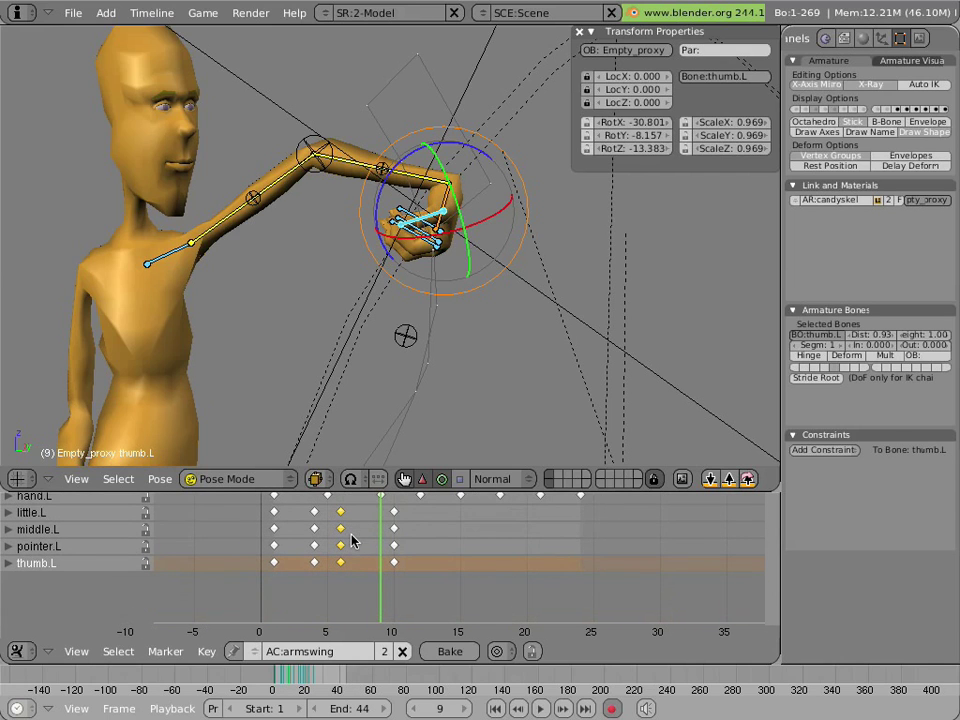
key(g)
click(363, 542)
On frame 12, select the three left fingers, bend them back to about -14° on Z and scale them up to about 1.148
click(367, 548)
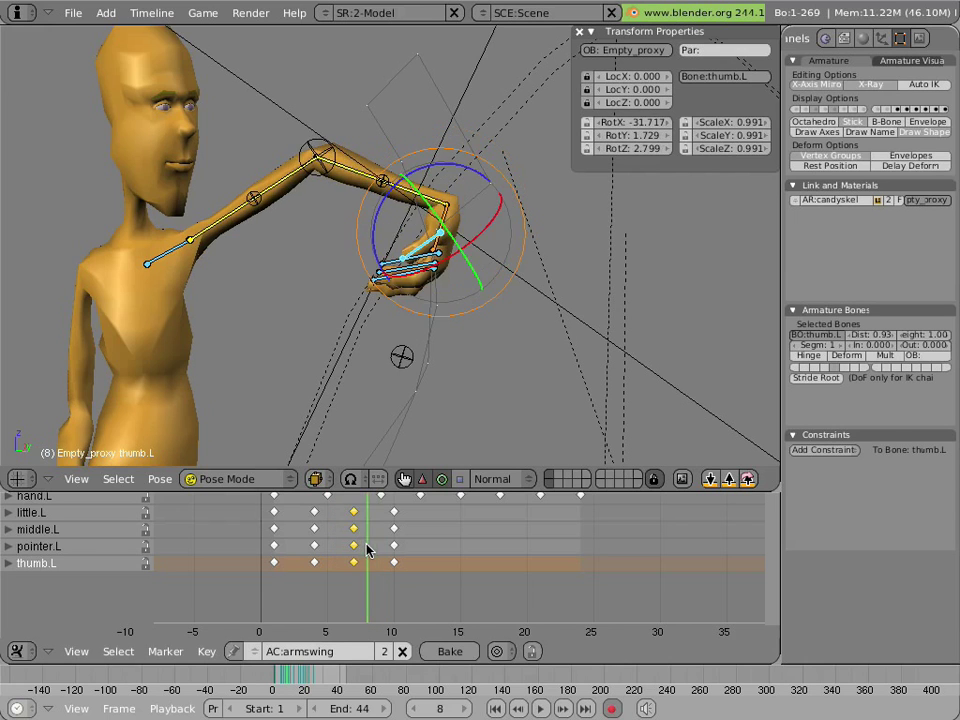
drag(367, 548, 431, 561)
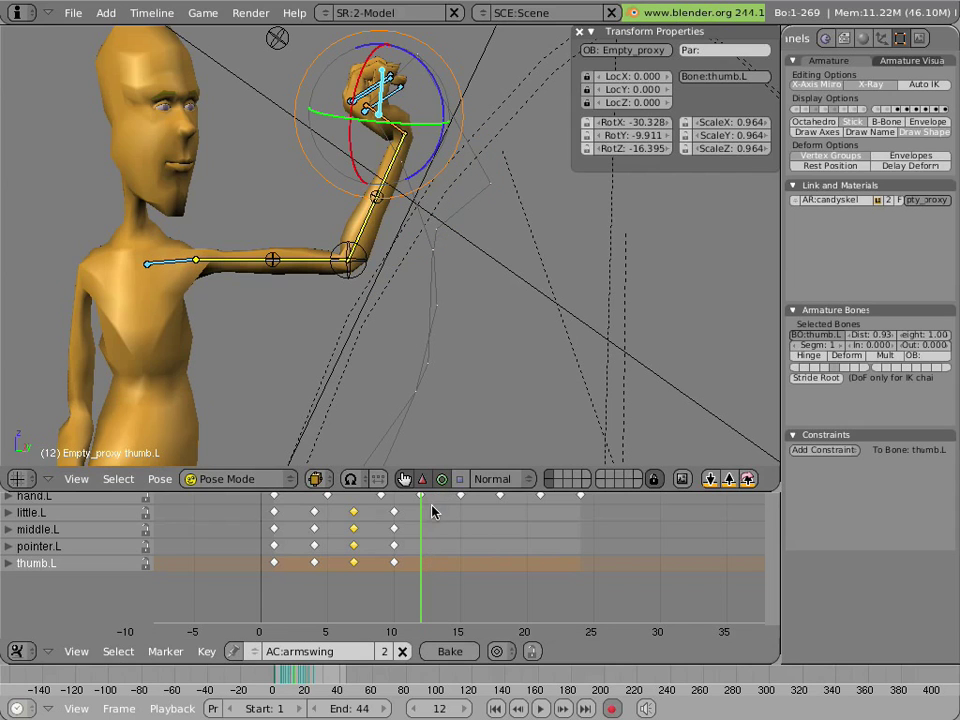
right_click(376, 96)
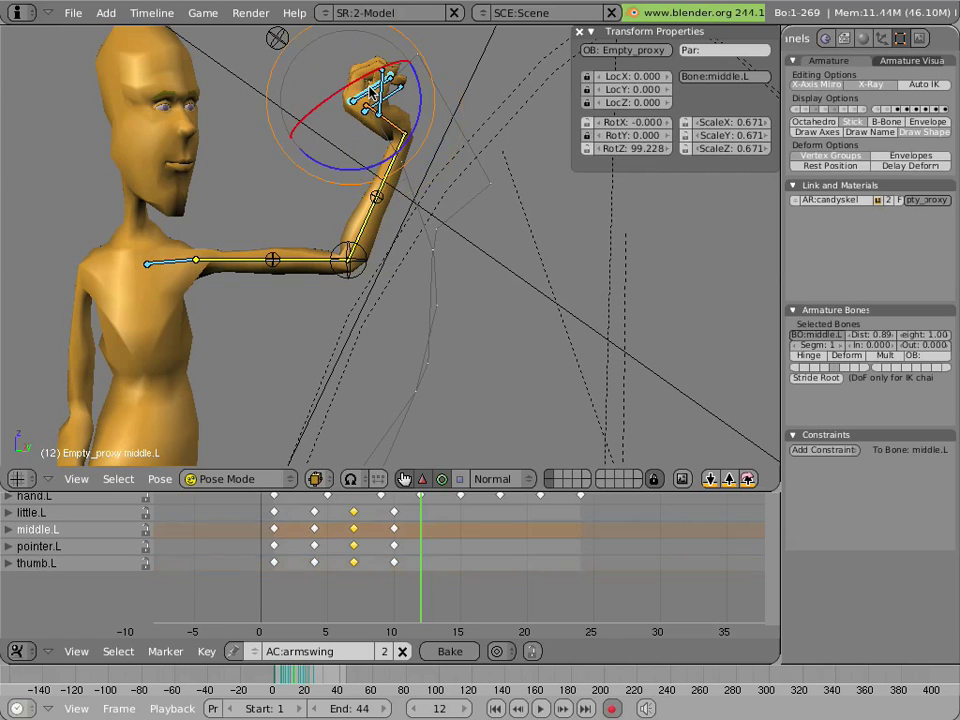
shift+right_click(381, 96)
shift+right_click(412, 102)
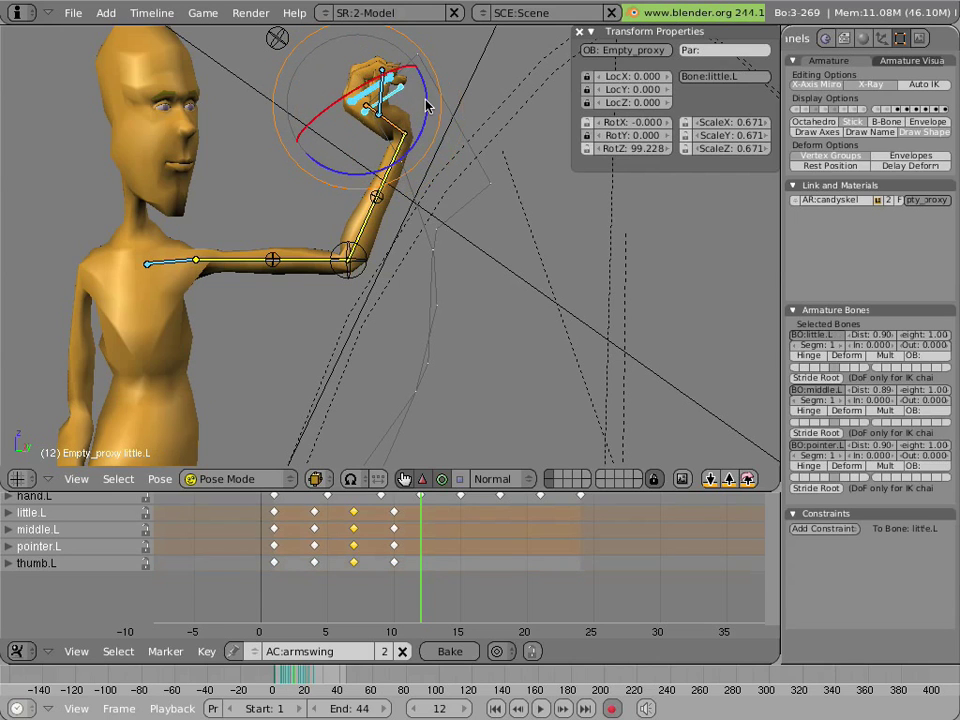
key(r)
click(355, 106)
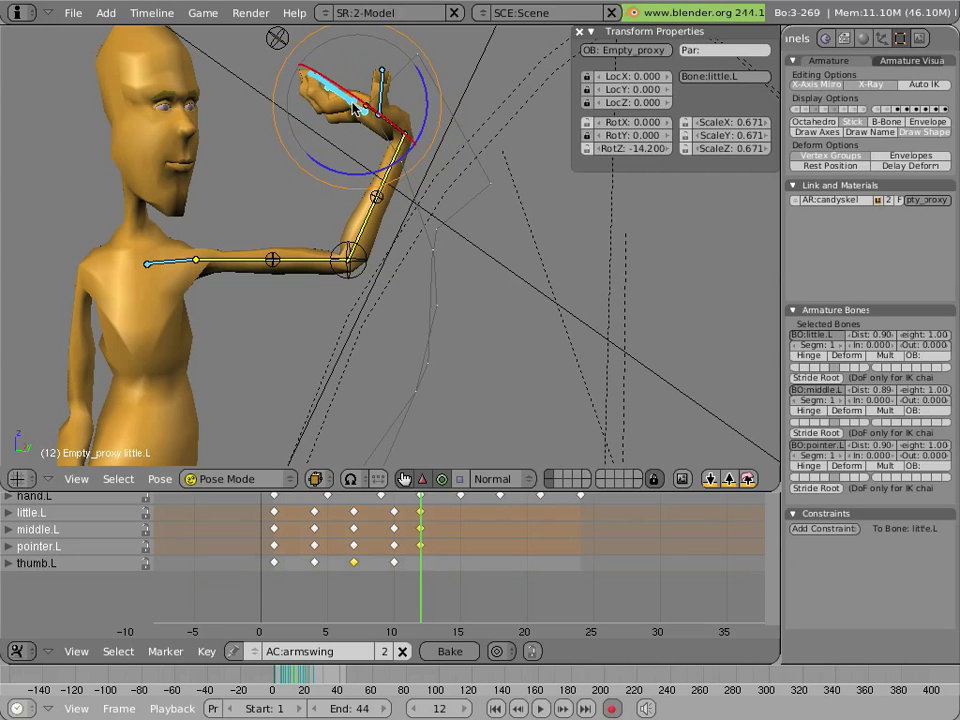
key(s)
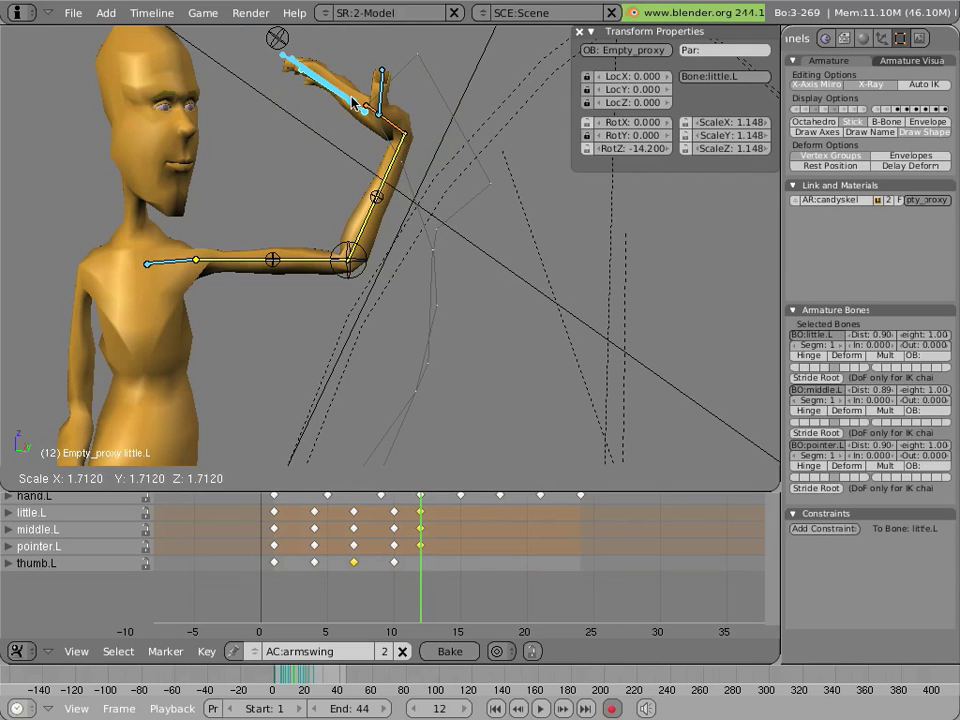
click(353, 101)
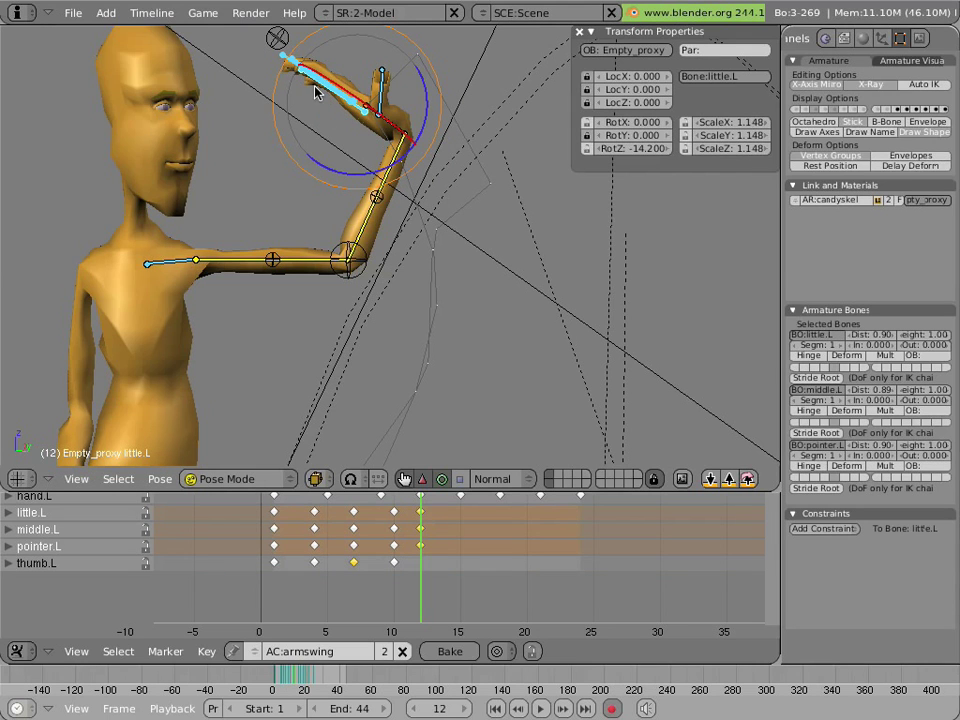
right_click(316, 86)
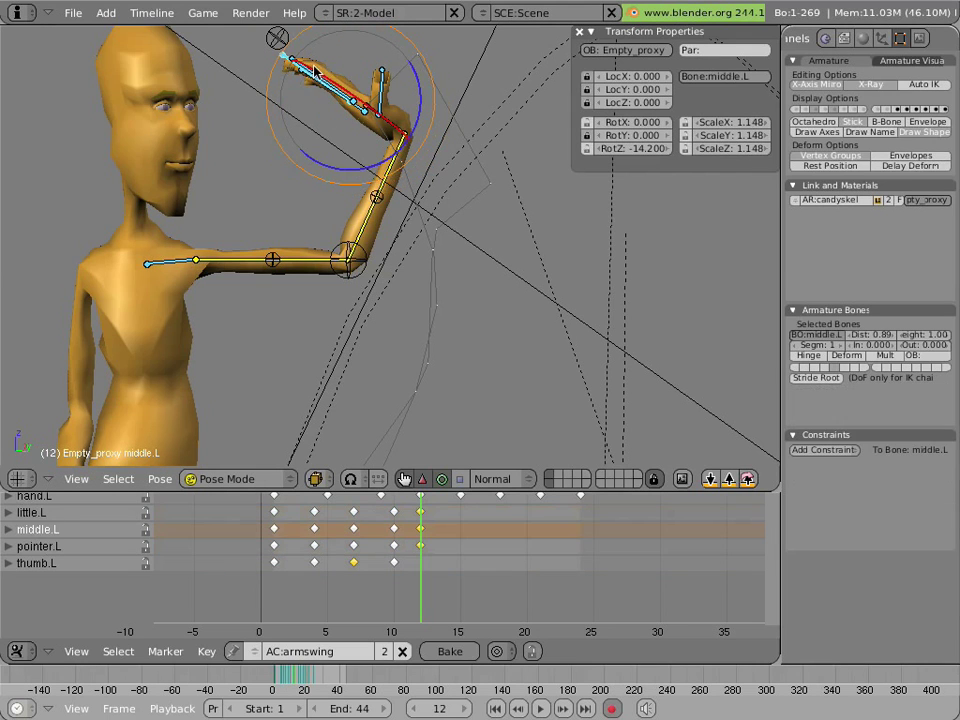
Spread the left fingers on frame 12, rotating middle.L to about -22° on Z and fanning pointer.L and little.L to either side
drag(415, 110, 408, 99)
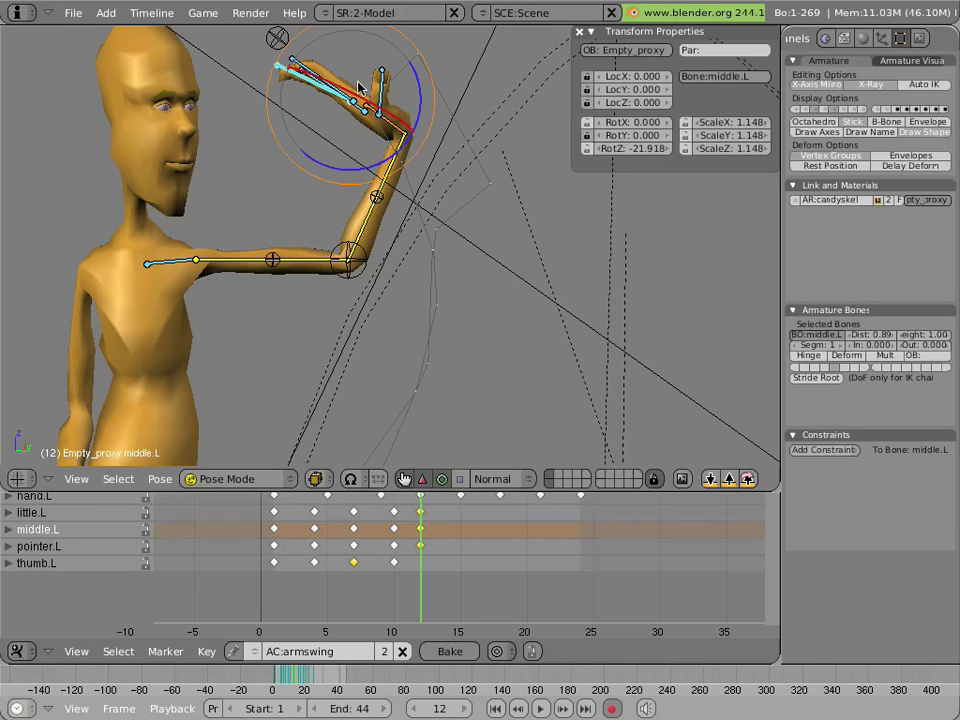
right_click(300, 67)
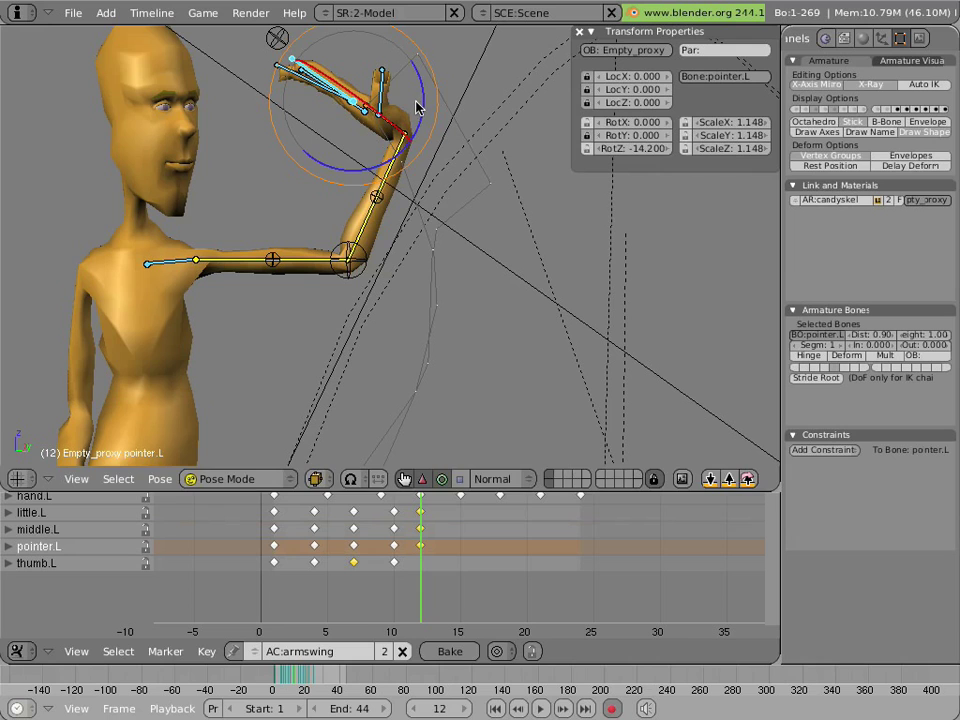
drag(416, 102, 432, 127)
right_click(313, 80)
On frame 12, scale thumb.L up to about 1.095 and rotate it to about -30° on X, 11° on Y and 19° on Z
right_click(385, 100)
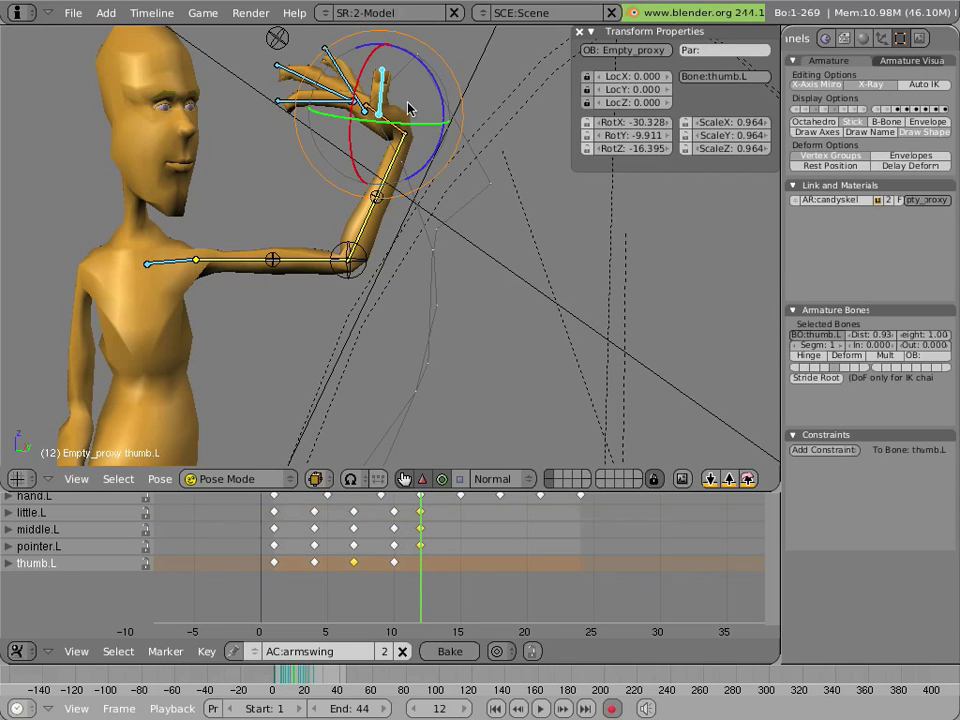
key(s)
click(418, 112)
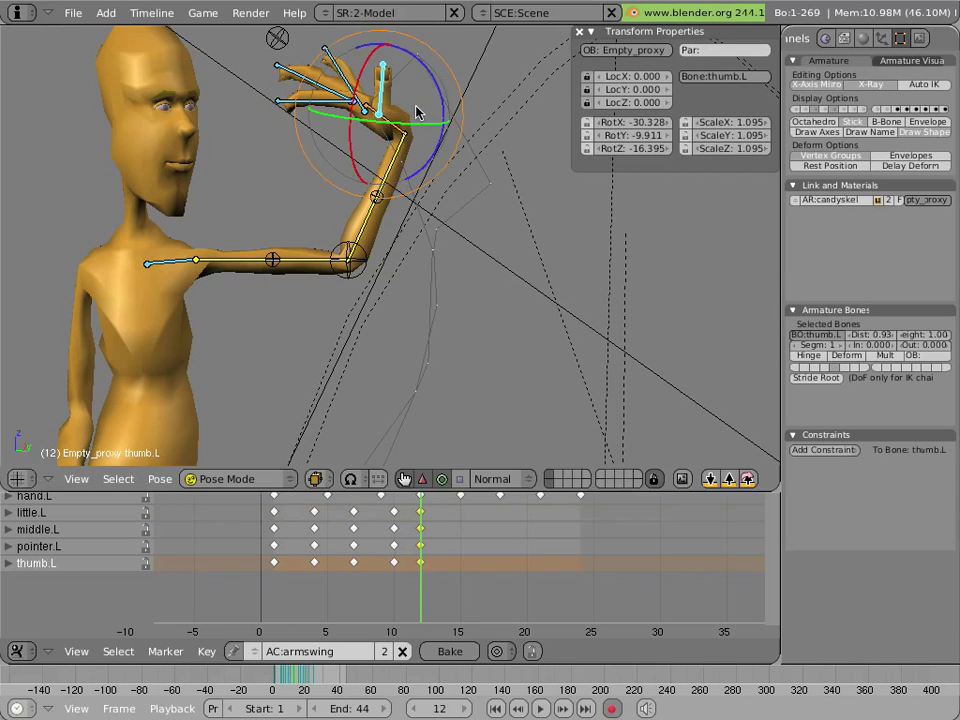
drag(440, 104, 408, 83)
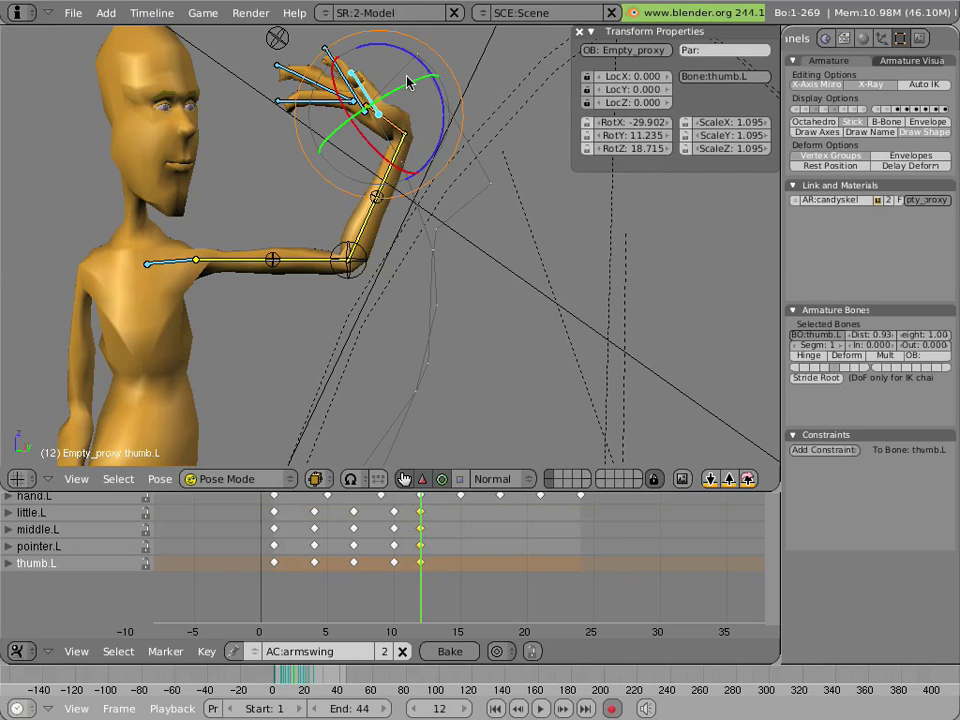
Rotate the three left fingers and thumb.L together on frame 12, bringing the thumb to about -19° on X, 17° on Y and 30° on Z
right_click(302, 95)
shift+right_click(326, 70)
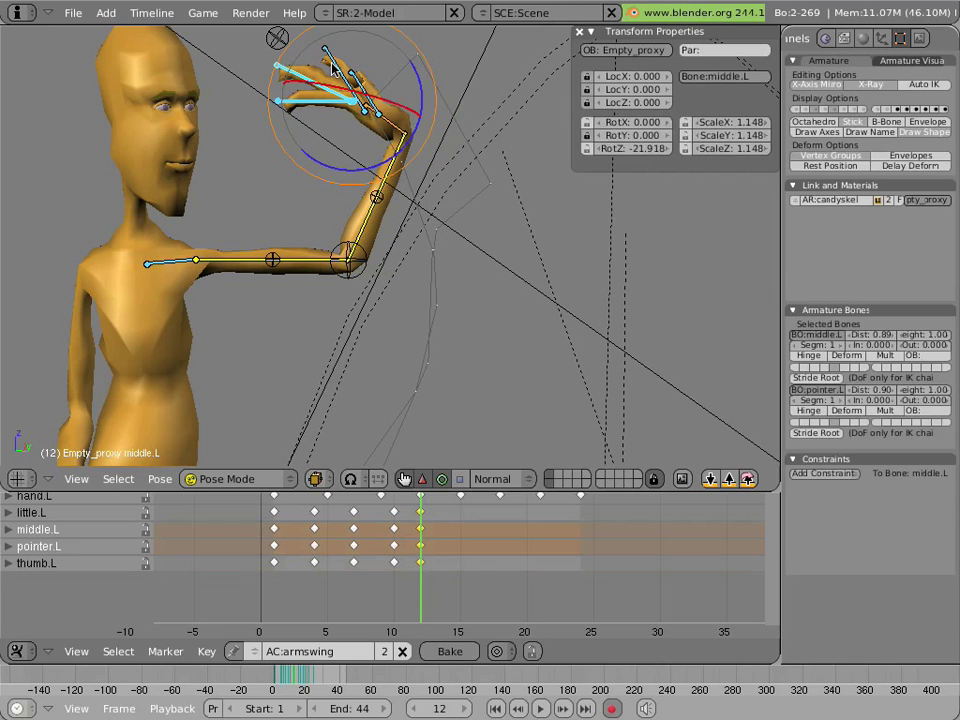
shift+right_click(345, 71)
shift+right_click(368, 81)
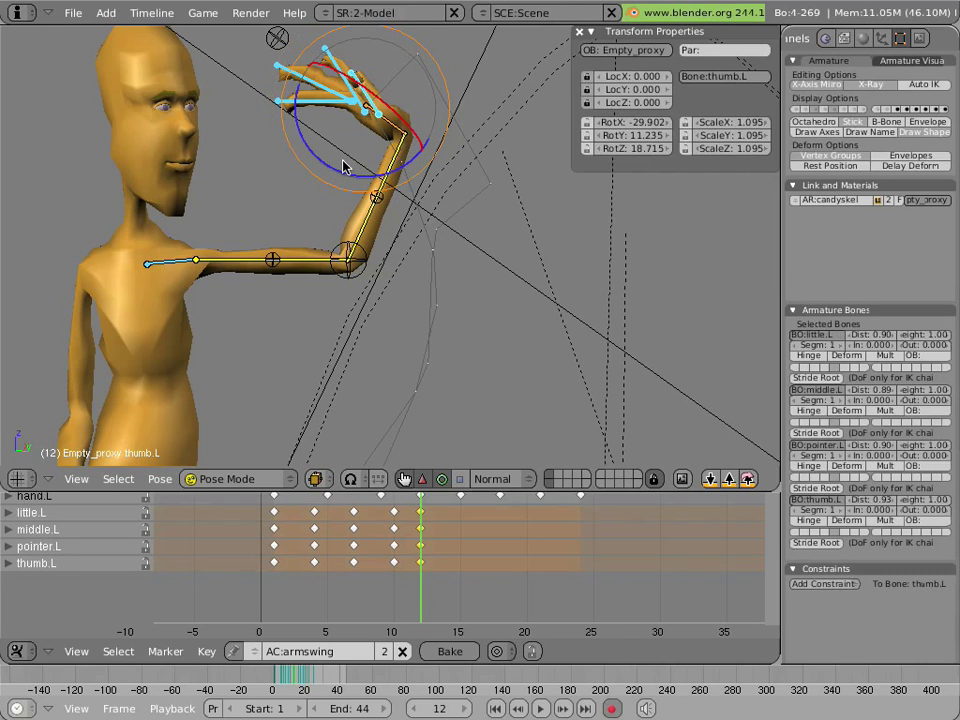
drag(338, 176, 356, 179)
On frame 16, rotate the three left fingers together without the thumb, bringing pointer.L to about -47° on Z
mouse_move(420, 508)
mouse_down()
mouse_move(405, 499)
mouse_move(484, 513)
mouse_up()
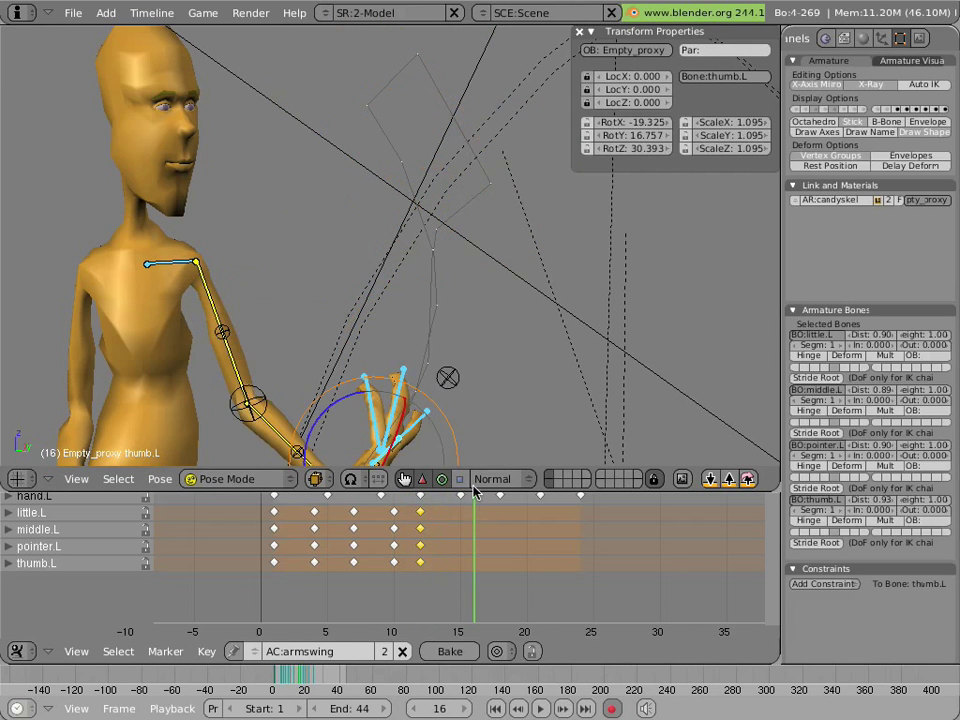
middle_drag(470, 440, 422, 332)
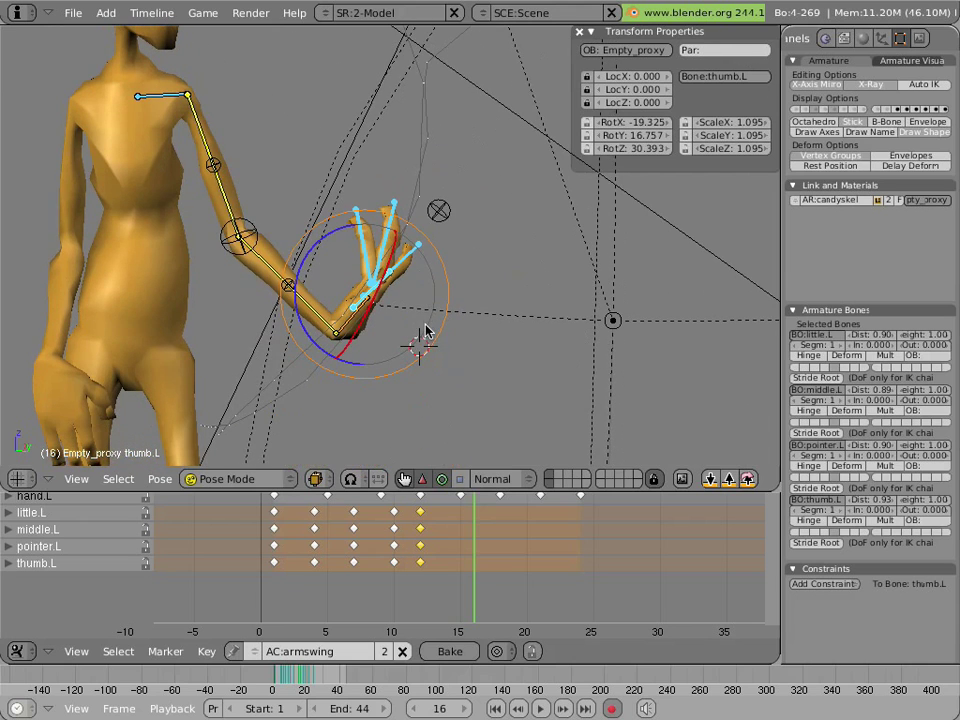
right_click(425, 246)
right_click(424, 247)
right_click(423, 247)
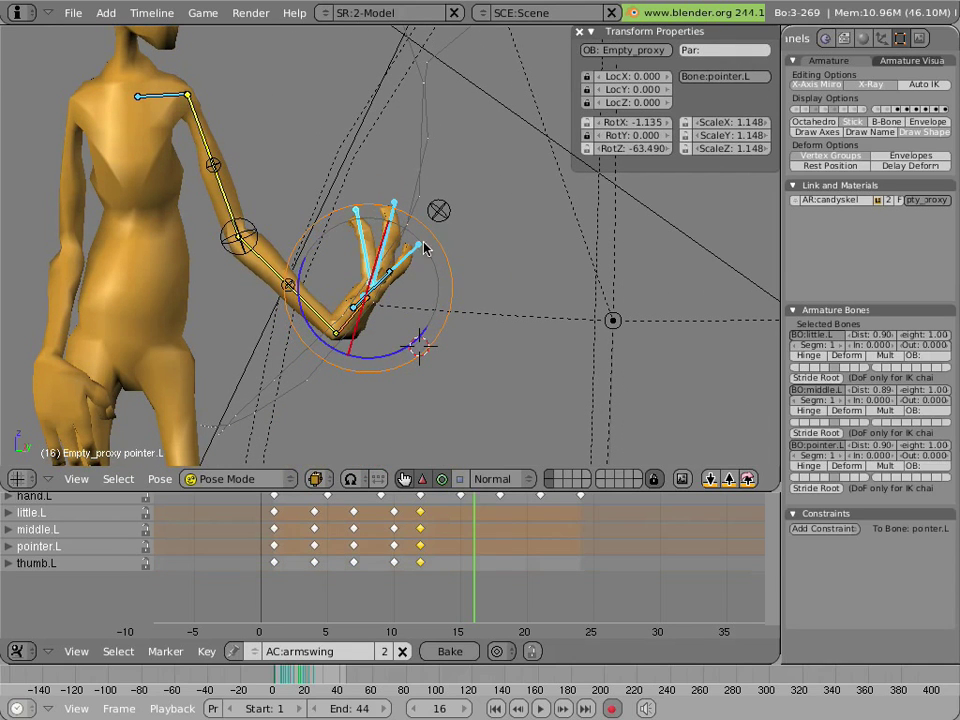
key(r)
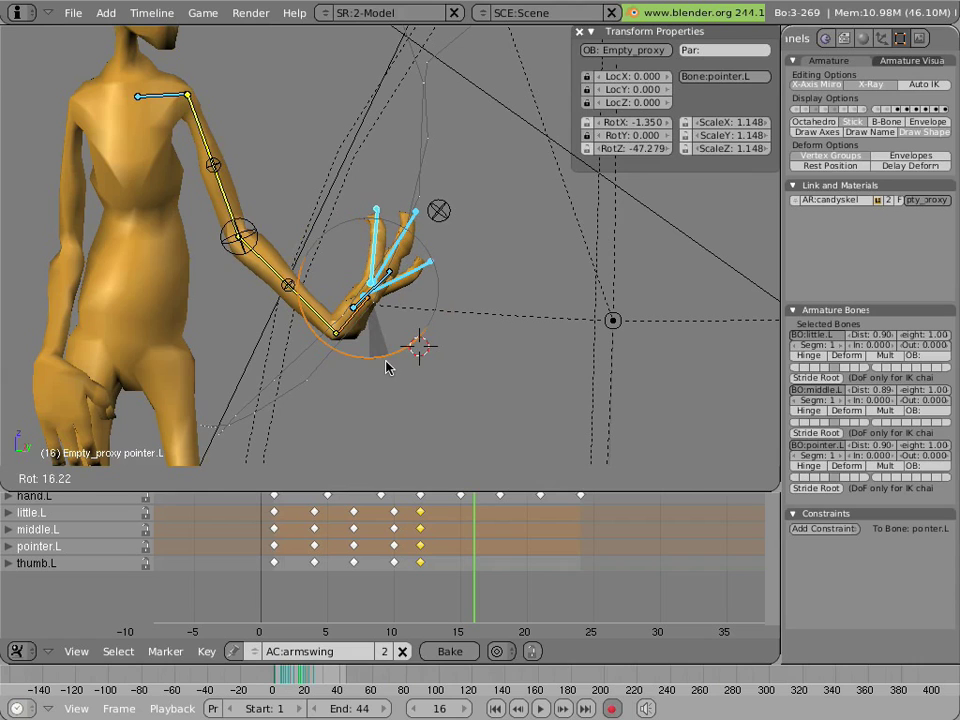
click(388, 364)
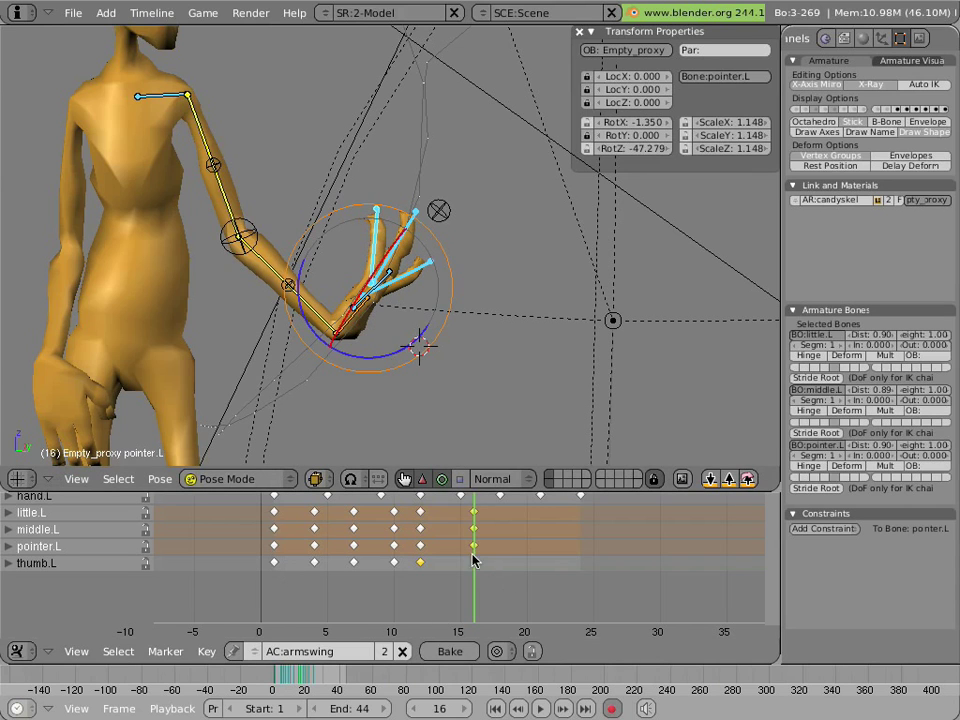
Rotate thumb.L on frame 16 to about -18° on X, 18° on Y and 34° on Z
right_click(390, 285)
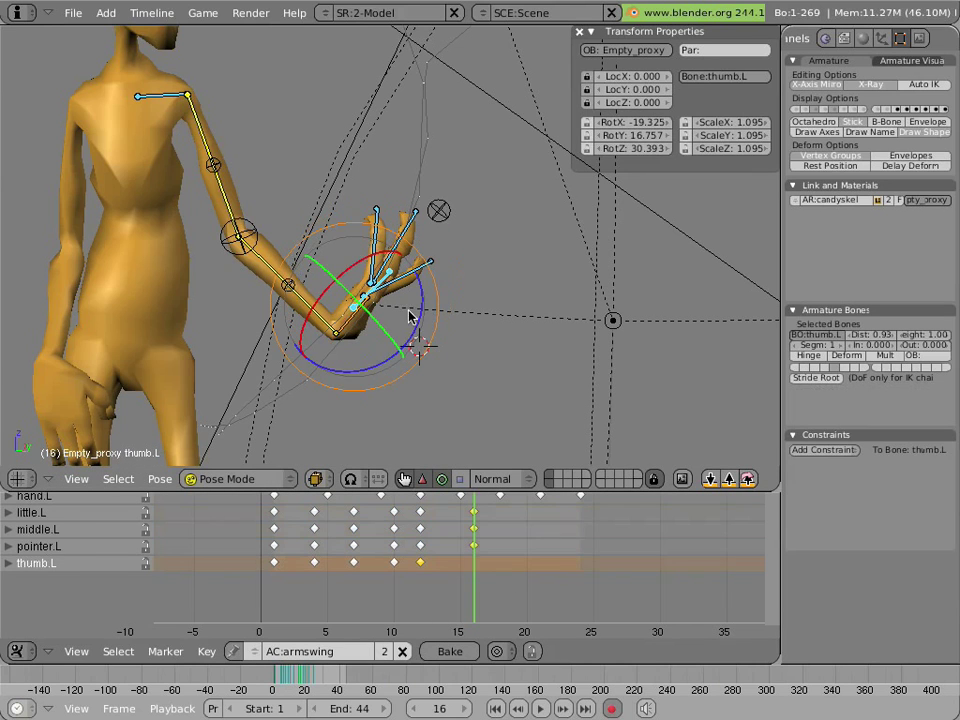
key(r)
click(424, 340)
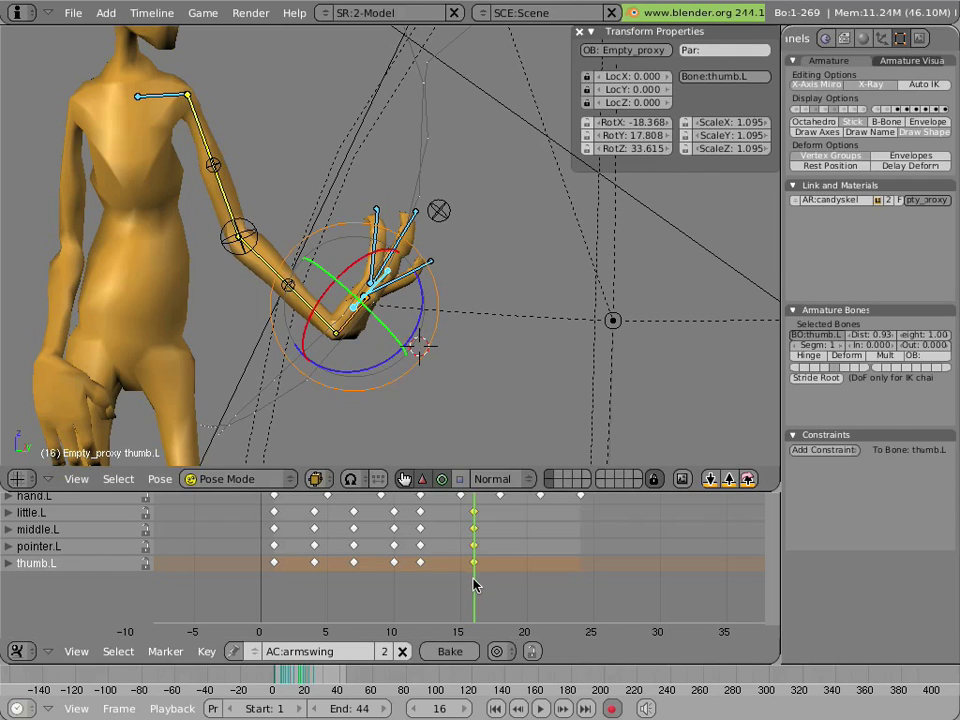
On frame 18, bend middle.L to about -51° on Z and little.L to about -43° on Z
drag(485, 592, 533, 592)
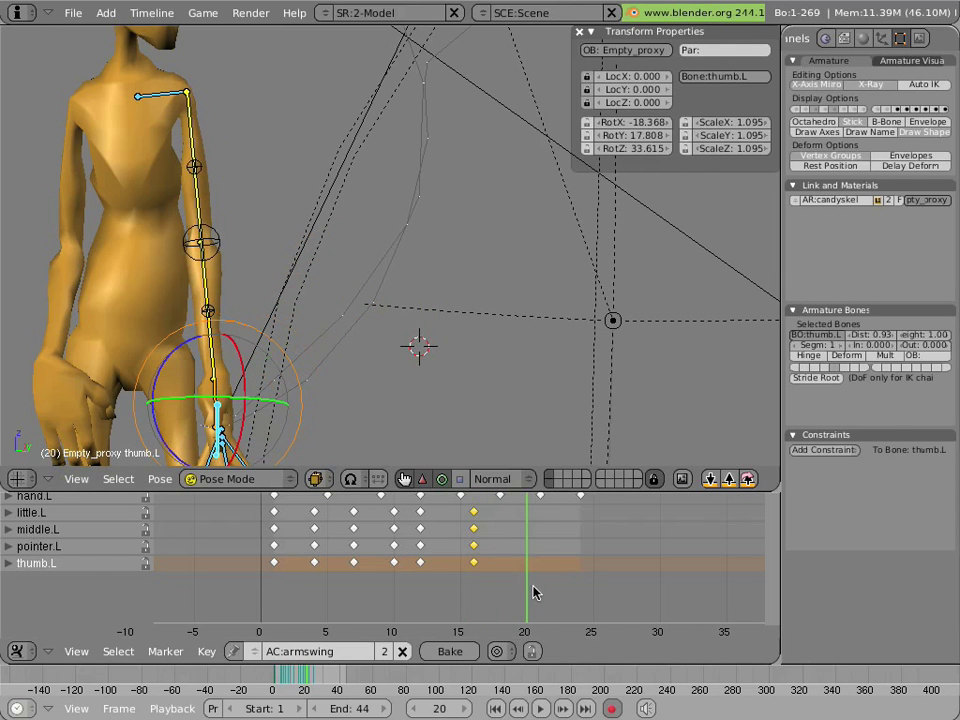
click(504, 568)
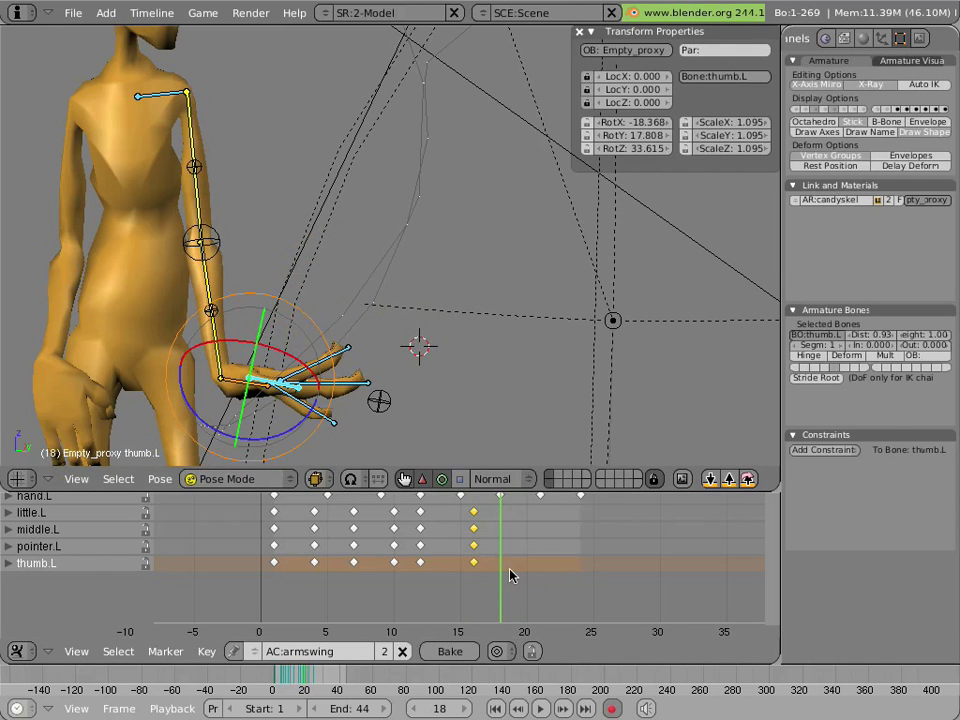
right_click(332, 424)
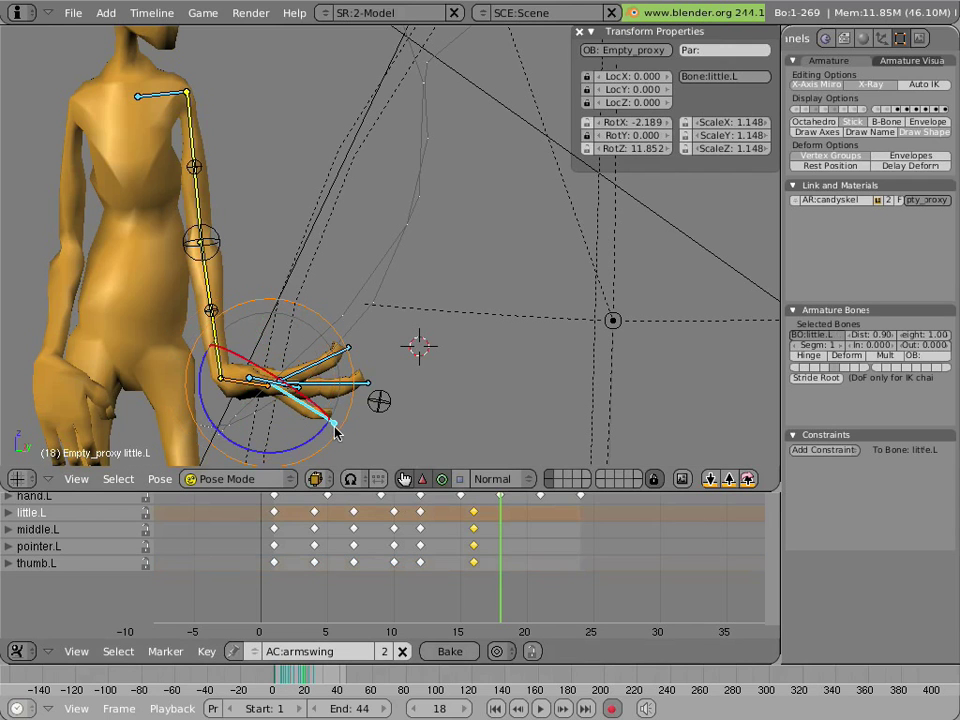
drag(312, 447, 345, 392)
right_click(348, 390)
drag(312, 437, 325, 378)
right_click(334, 399)
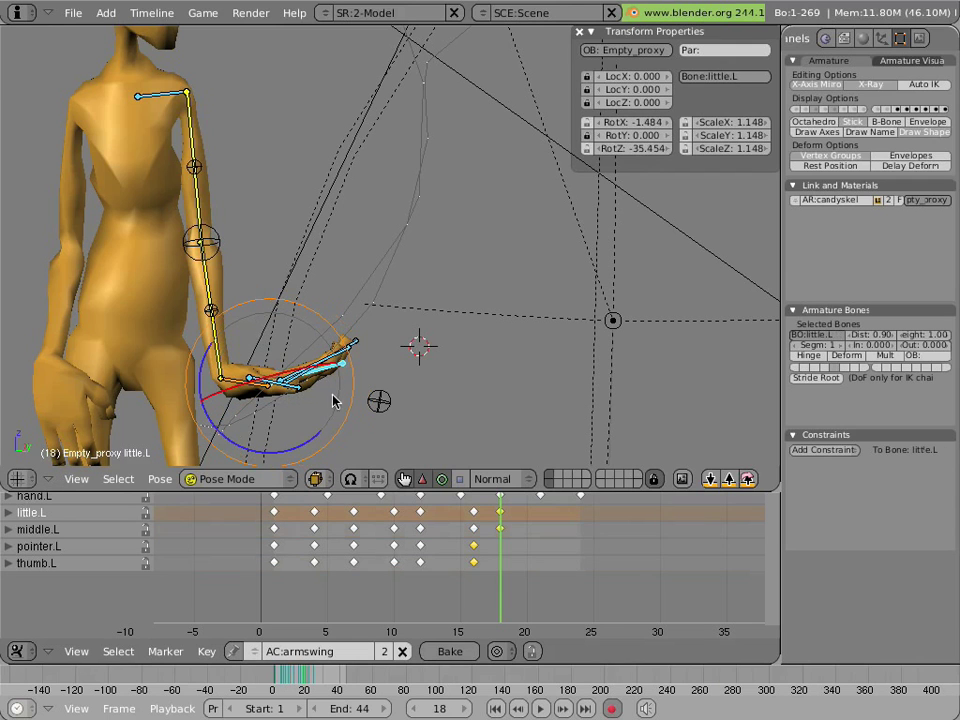
drag(302, 461, 306, 426)
On frame 18, rotate thumb.L to about -17° on X, 19° on Y and 37° on Z, and pointer.L to about -52° on Z
right_click(297, 394)
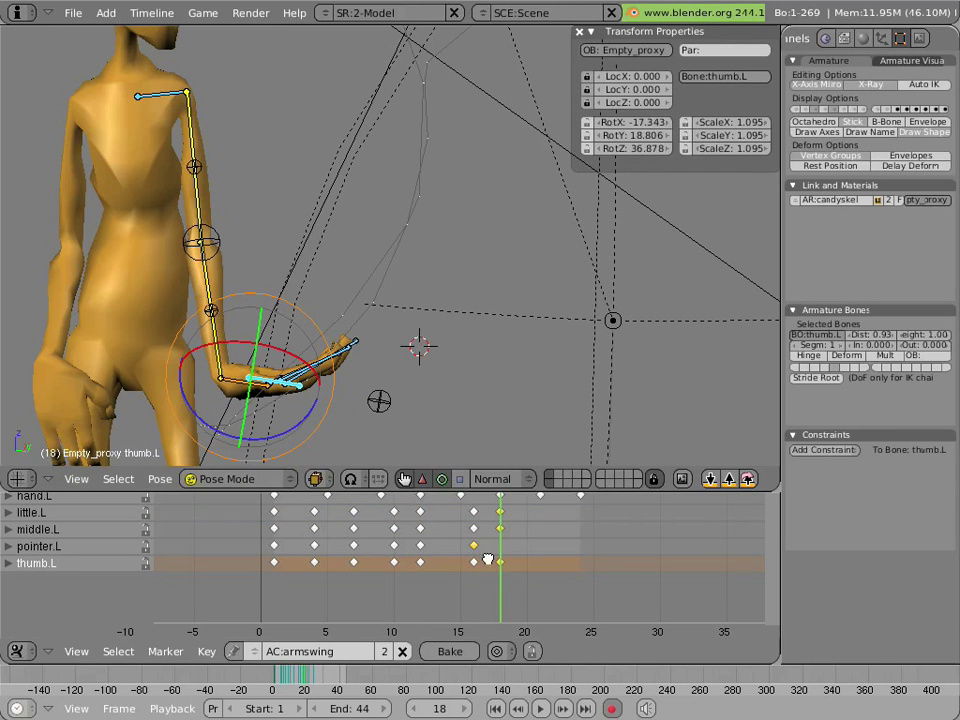
right_click(322, 378)
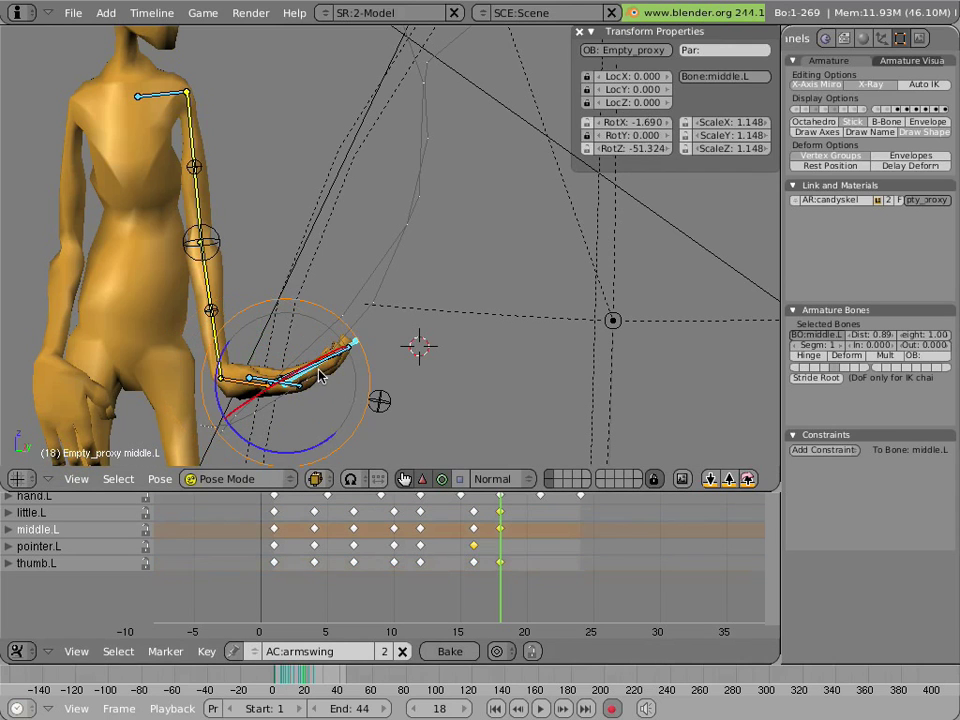
click(133, 550)
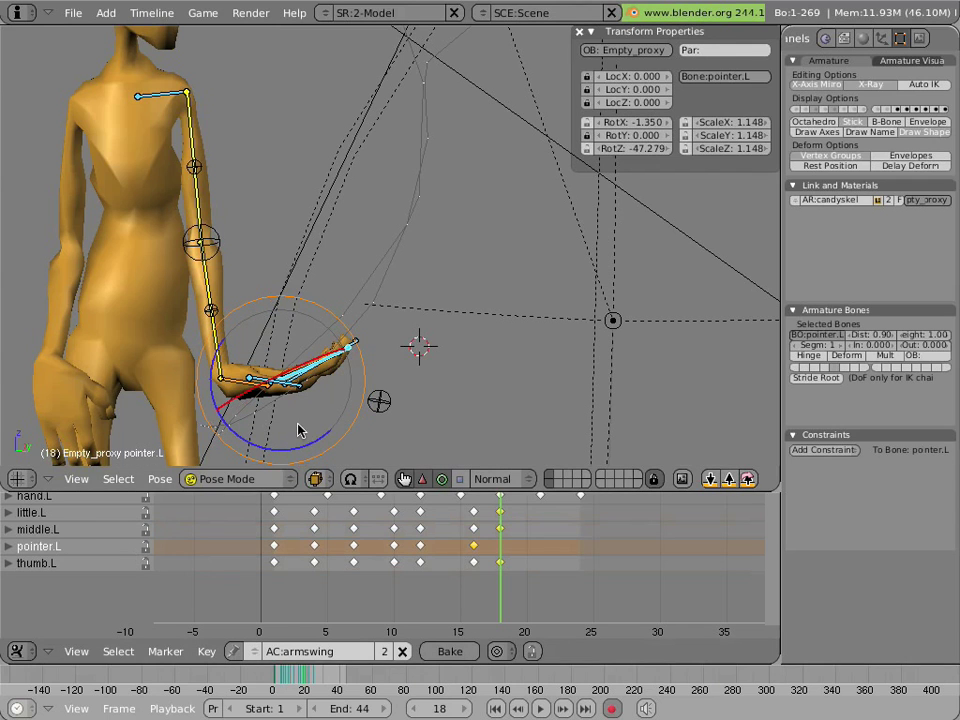
key(r)
key(z)
click(302, 446)
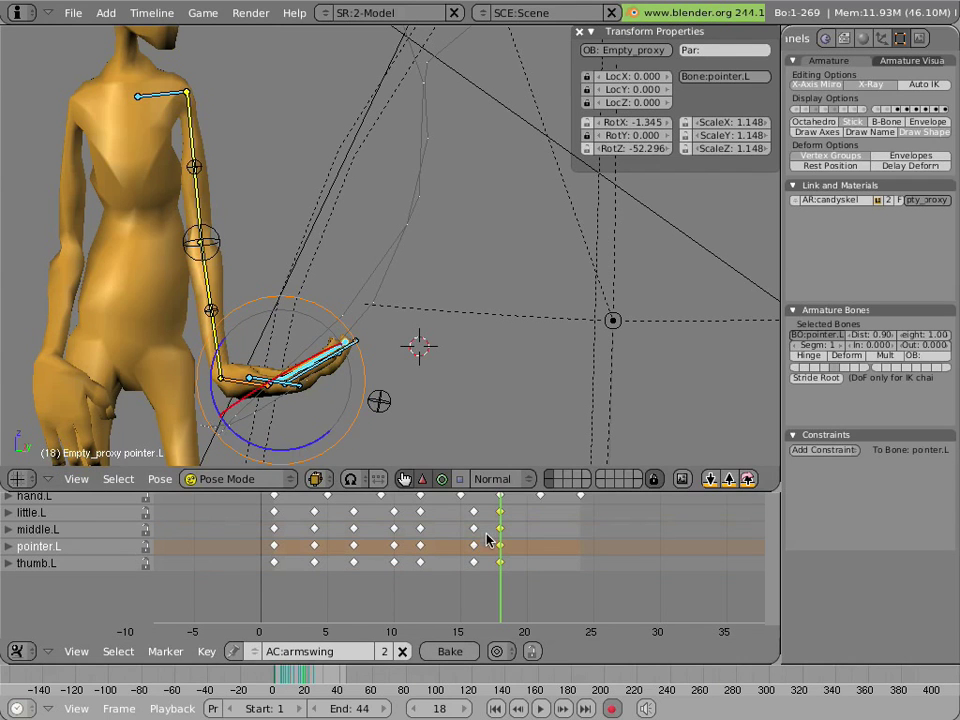
On frame 20, bend the left fingers back to about -70° on Z for pointer.L and -61° for little.L, and rotate thumb.L to about 43° on Z
drag(505, 563, 531, 564)
shift+middle_drag(387, 461, 317, 373)
right_click(228, 386)
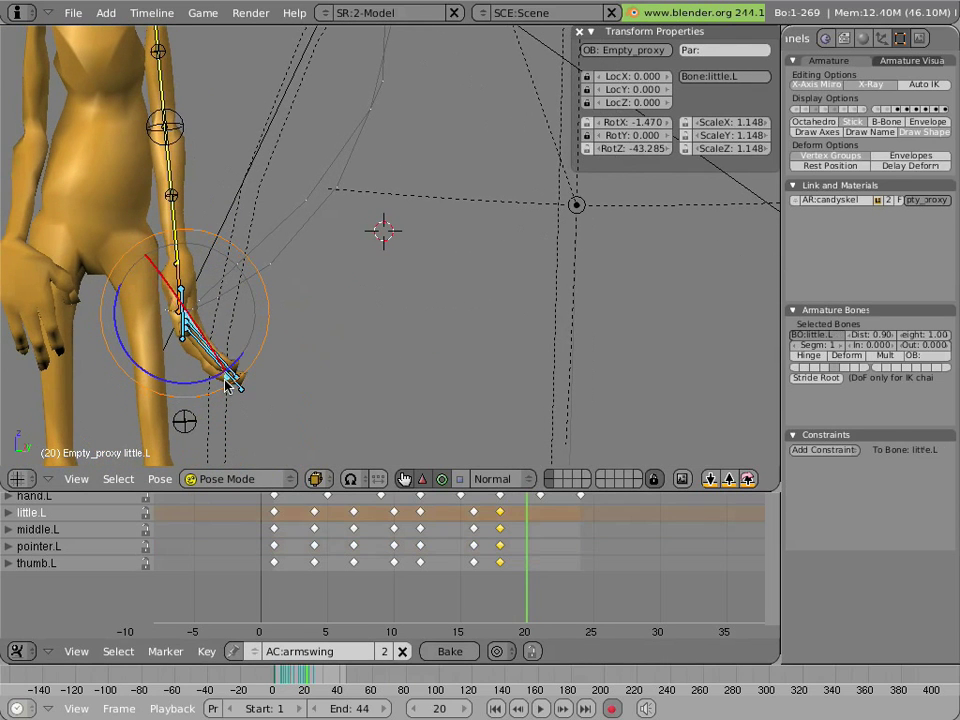
shift+right_click(237, 386)
shift+right_click(238, 387)
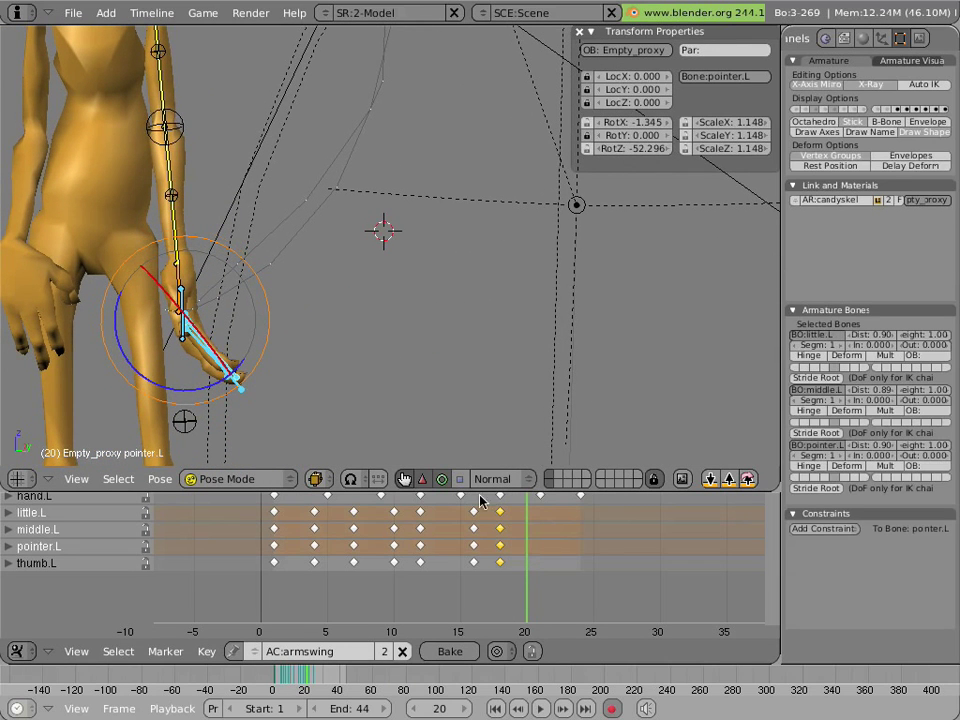
drag(166, 388, 172, 352)
right_click(185, 365)
On frame 22, select the three left fingers and swing them forward, bringing little.L to about 1.5° on Z
click(541, 601)
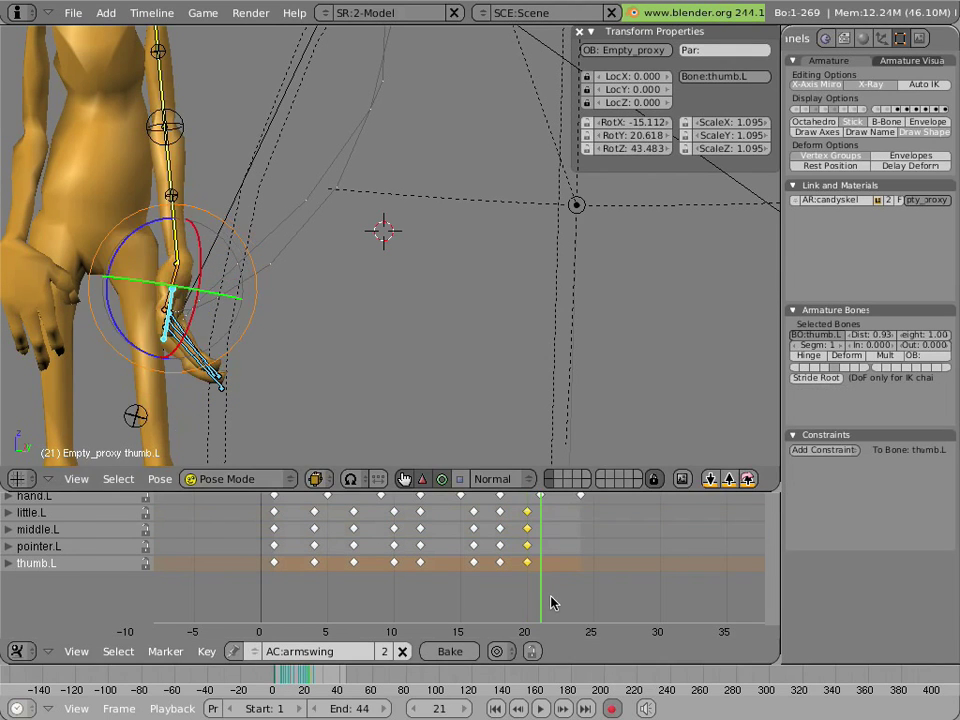
click(554, 601)
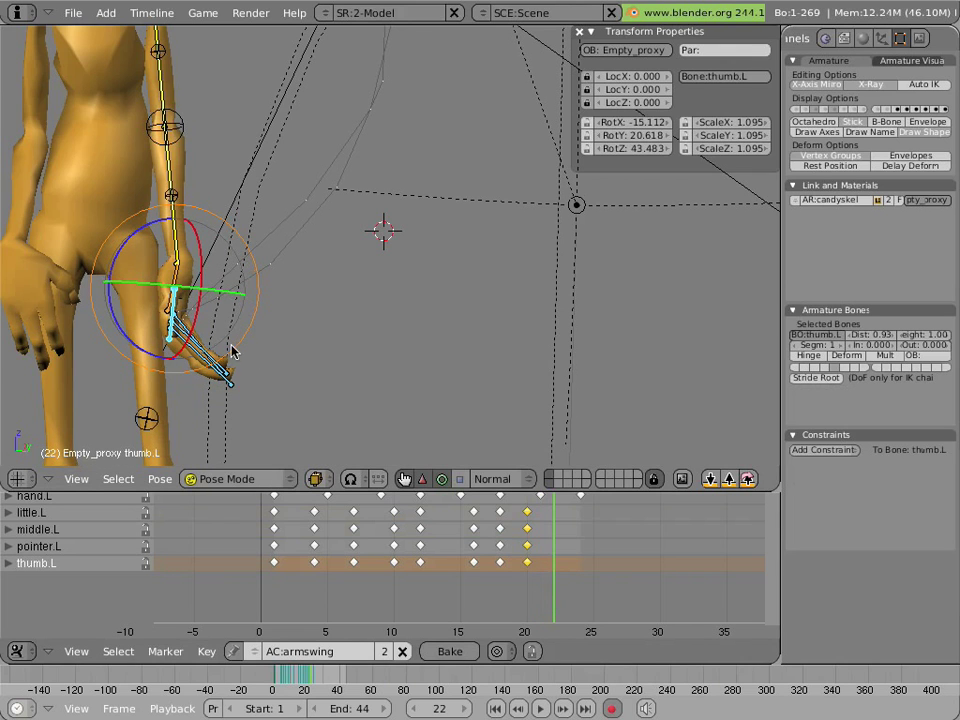
right_click(228, 378)
shift+right_click(226, 379)
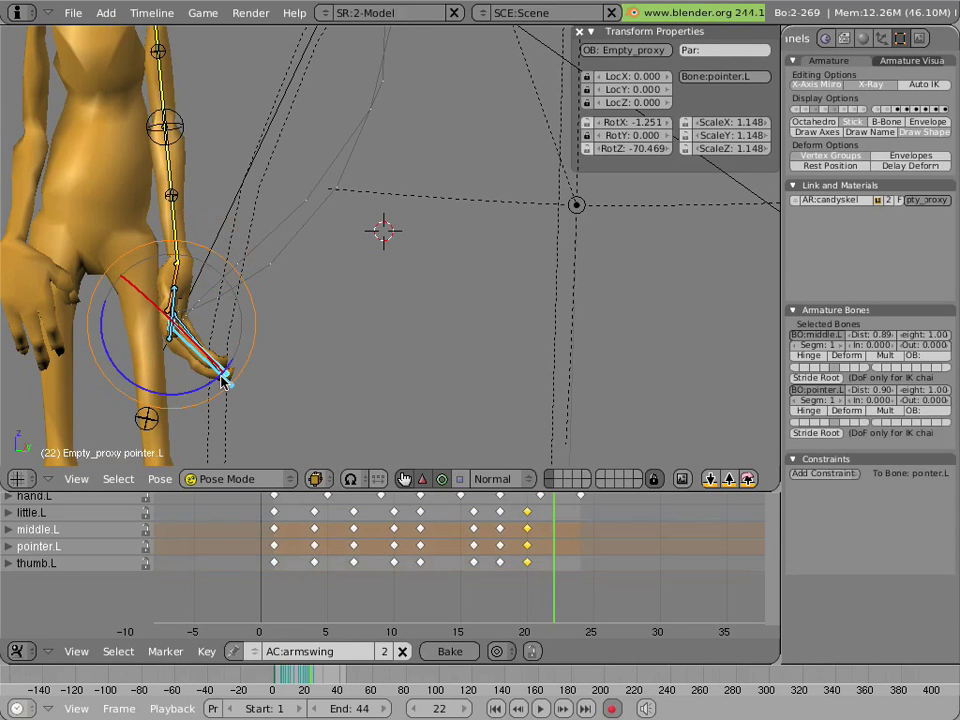
shift+right_click(222, 380)
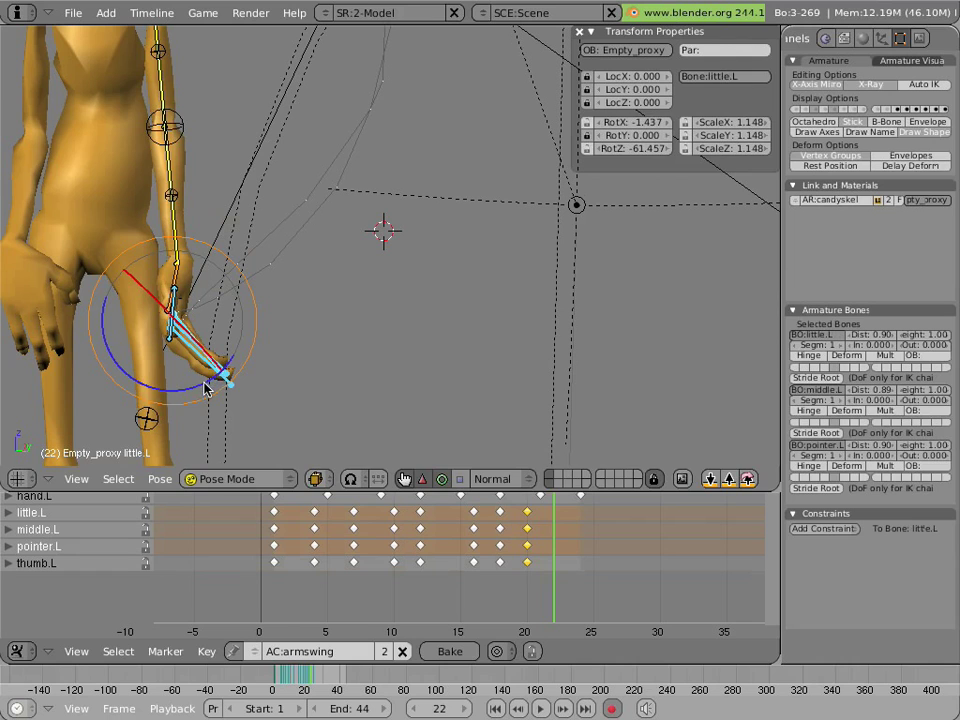
key(r)
click(114, 402)
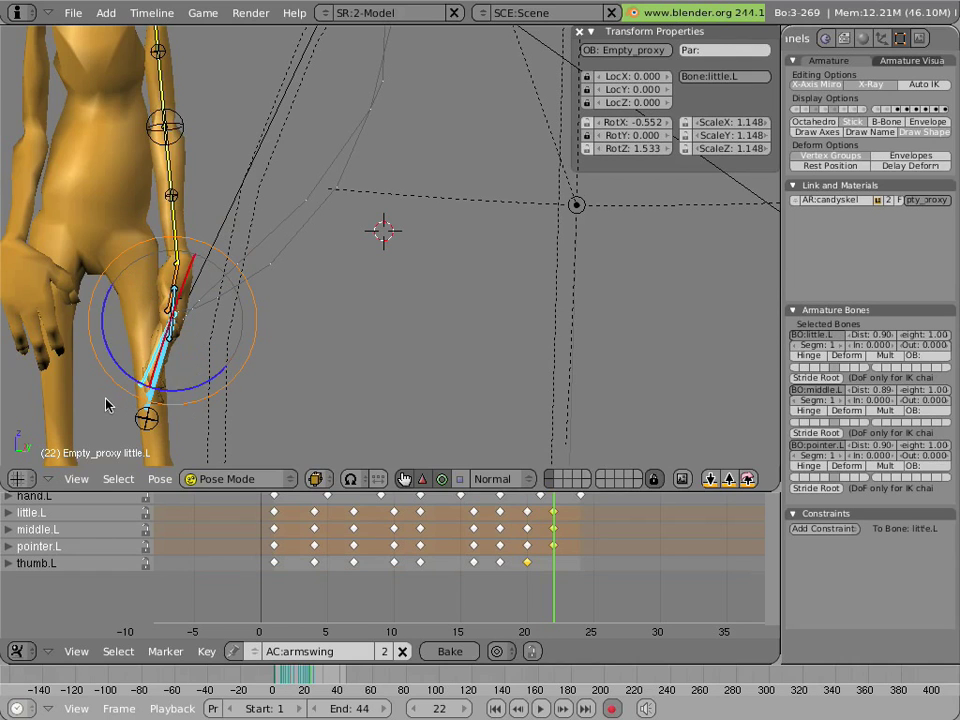
Scale the three left fingers on frame 22 down to about 0.928 and curl them further, with middle.L at about 17° on Z
key(s)
click(203, 368)
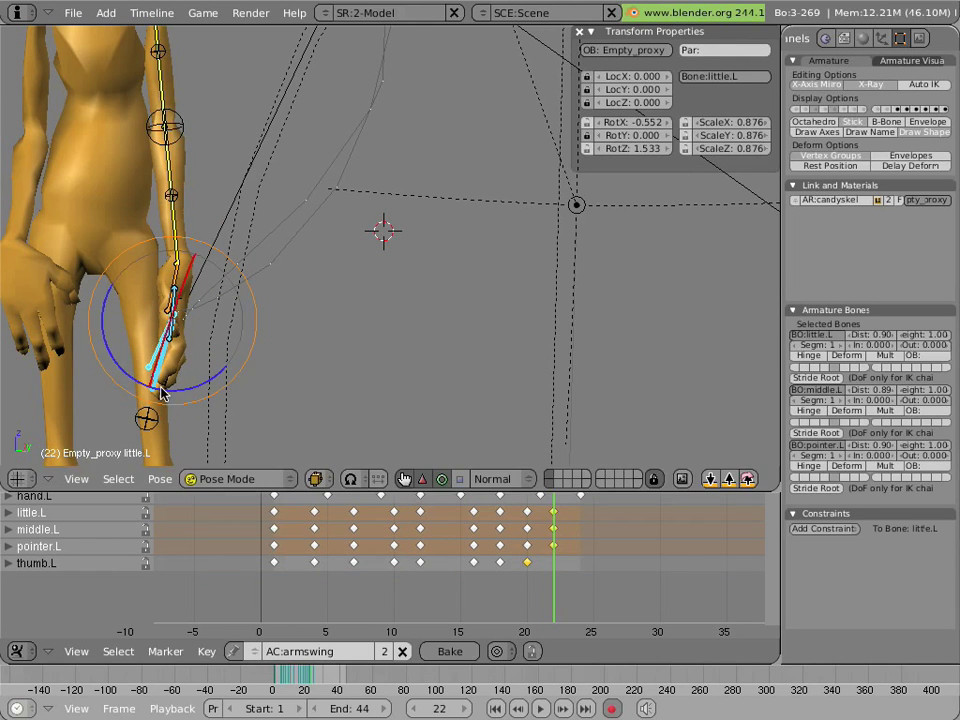
key(s)
click(185, 393)
key(r)
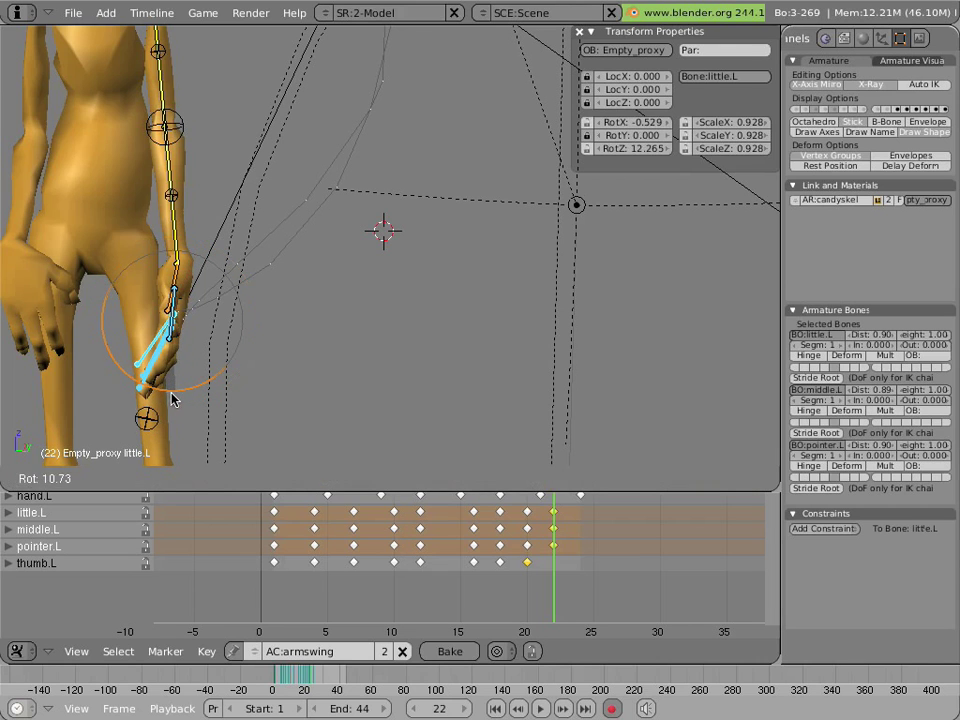
click(179, 311)
Rotate thumb.L on frame 22 to about -20° on X, 16° on Y and 28° on Z
right_click(172, 320)
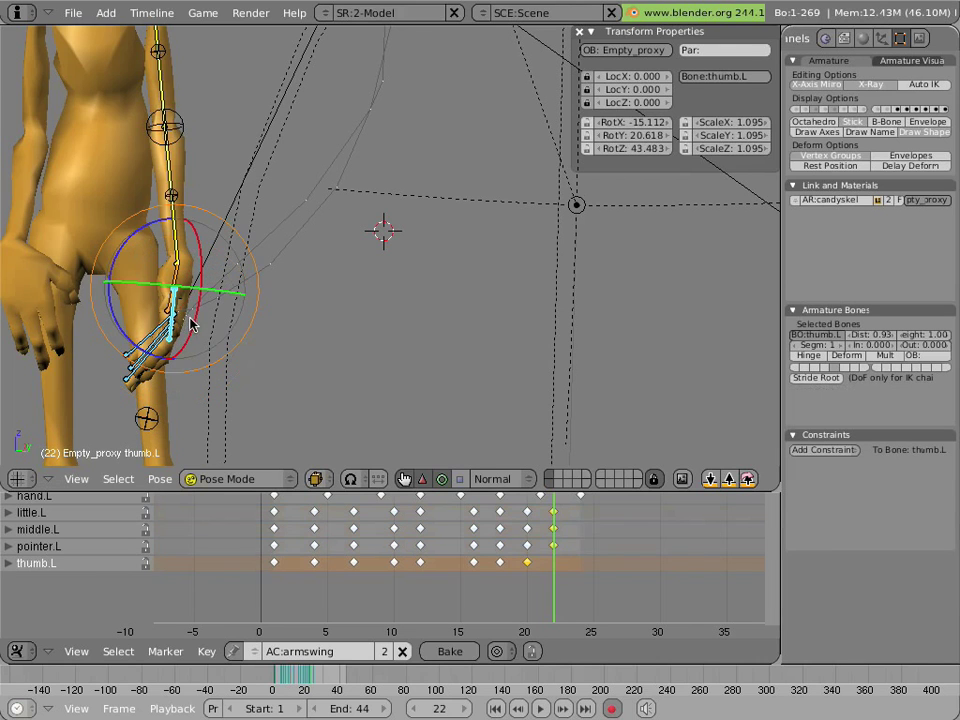
key(r)
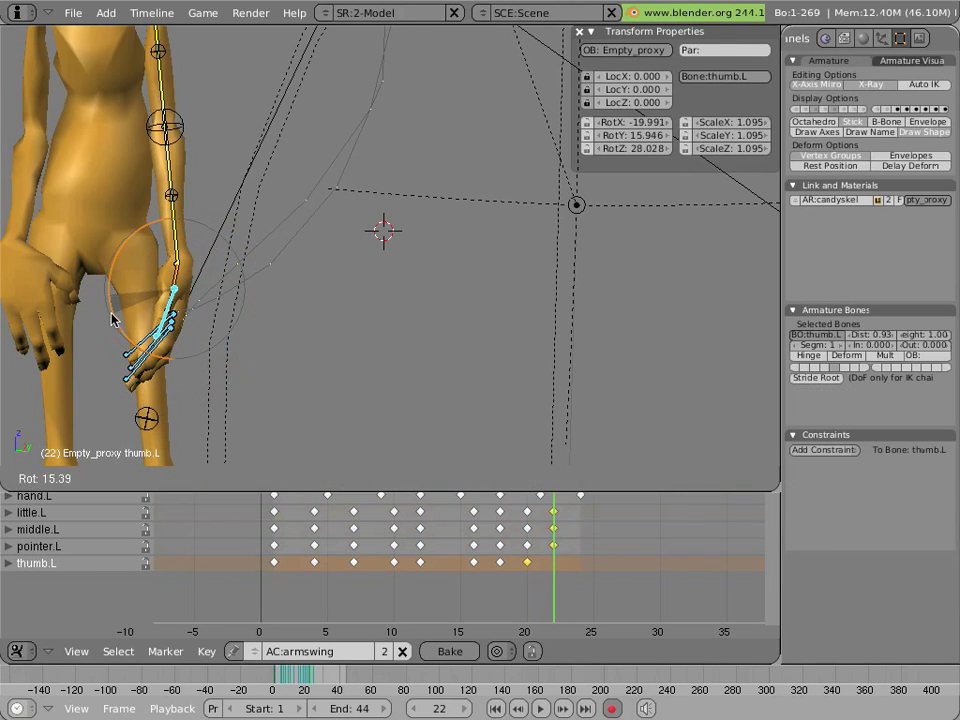
click(111, 317)
On frame 25, select the three left fingers and rotate them, bringing pointer.L to about 8.6° and middle.L to about 9.5° on Z
drag(545, 553, 594, 553)
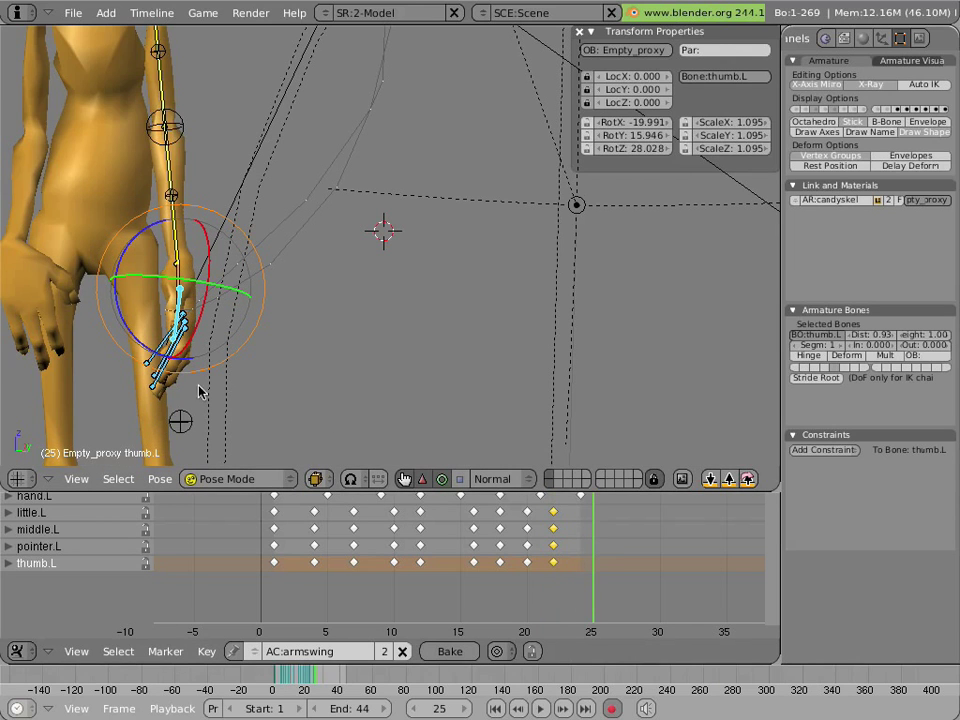
right_click(164, 375)
shift+right_click(161, 373)
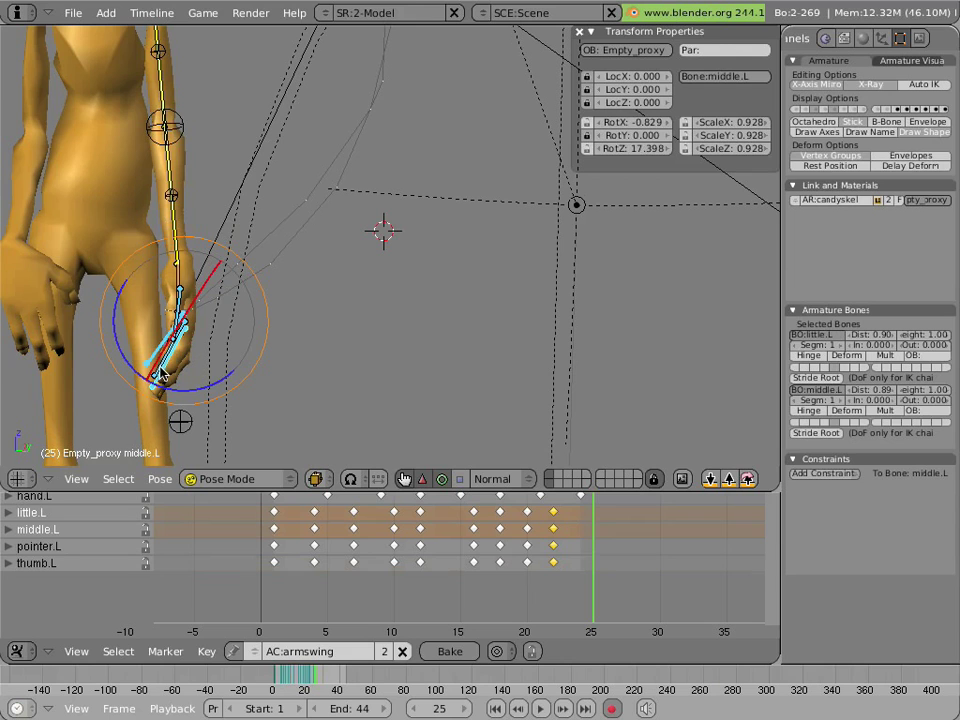
shift+right_click(171, 383)
key(r)
click(183, 362)
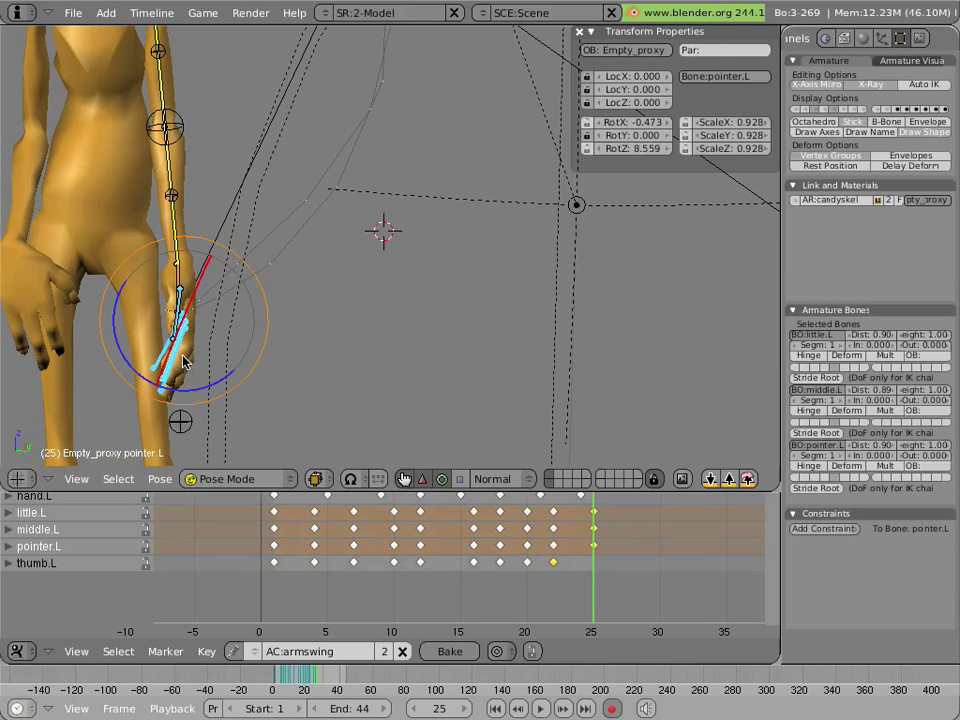
Rotate middle.L on its own on frame 25 to offset it from the other fingers, and select little.L
right_click(190, 380)
key(r)
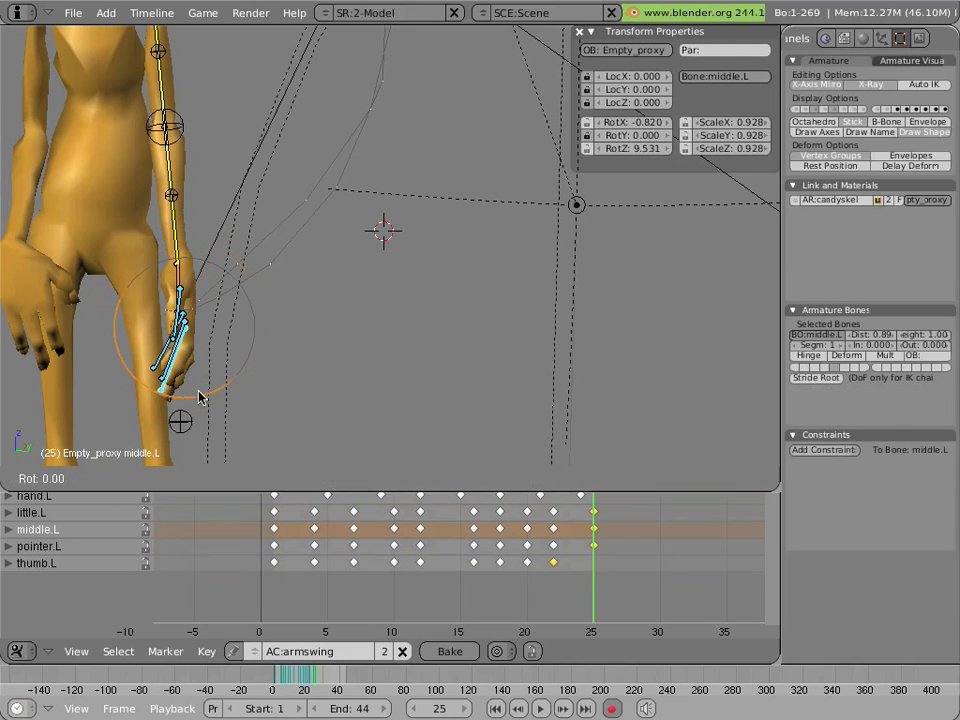
click(190, 393)
right_click(176, 388)
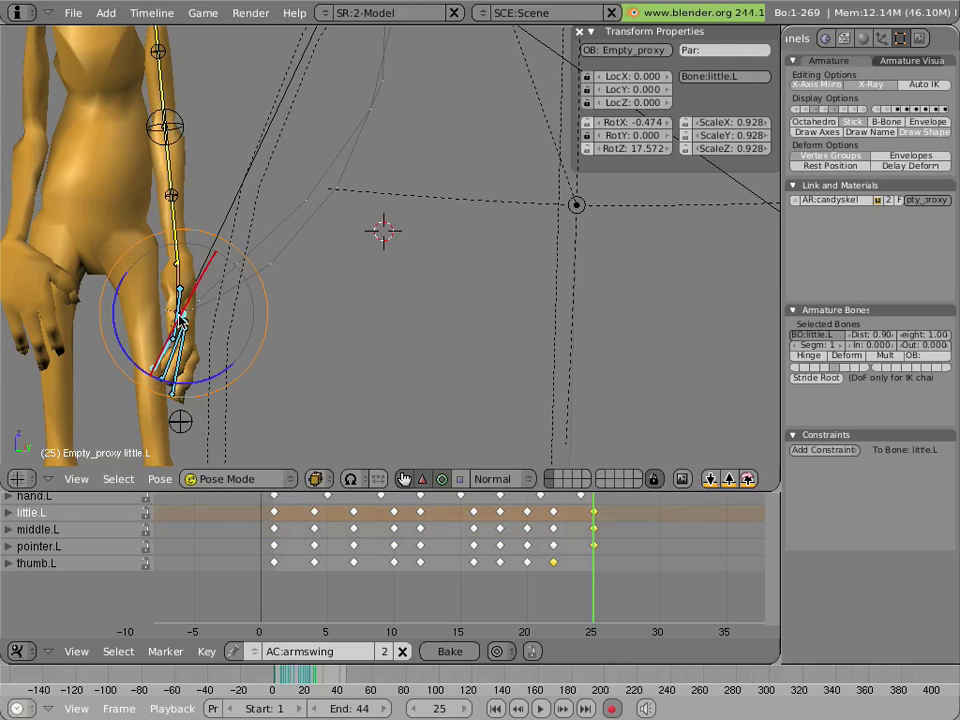
right_click(183, 316)
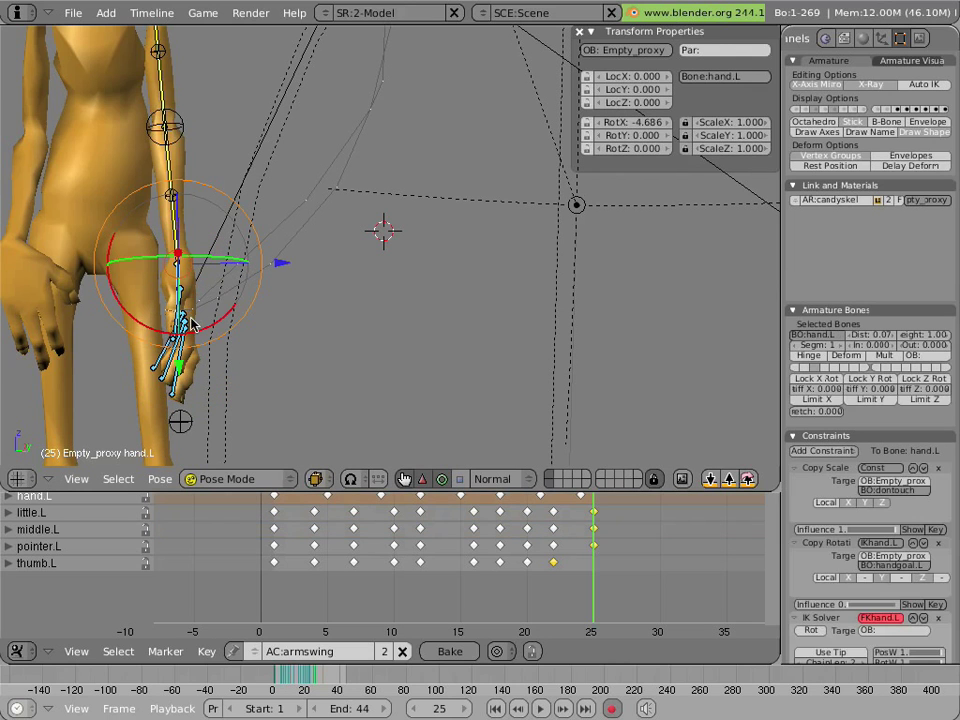
right_click(181, 316)
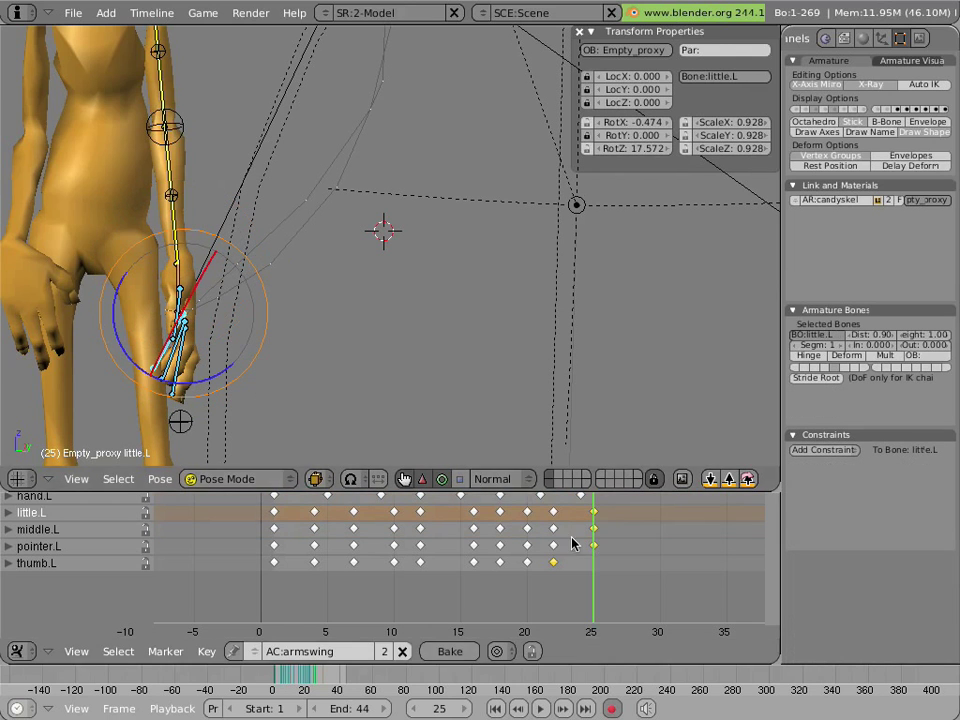
Go to frame 3 and play back the arm swing to review the finger follow-through on the whole figure
drag(590, 538, 301, 530)
scroll(430, 335, down, 8)
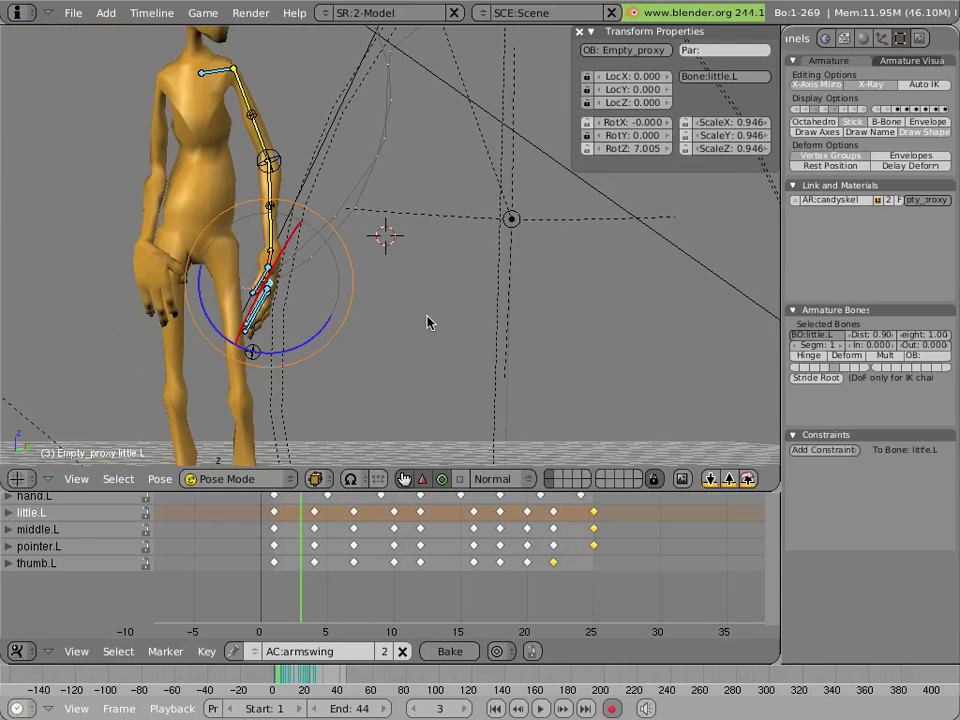
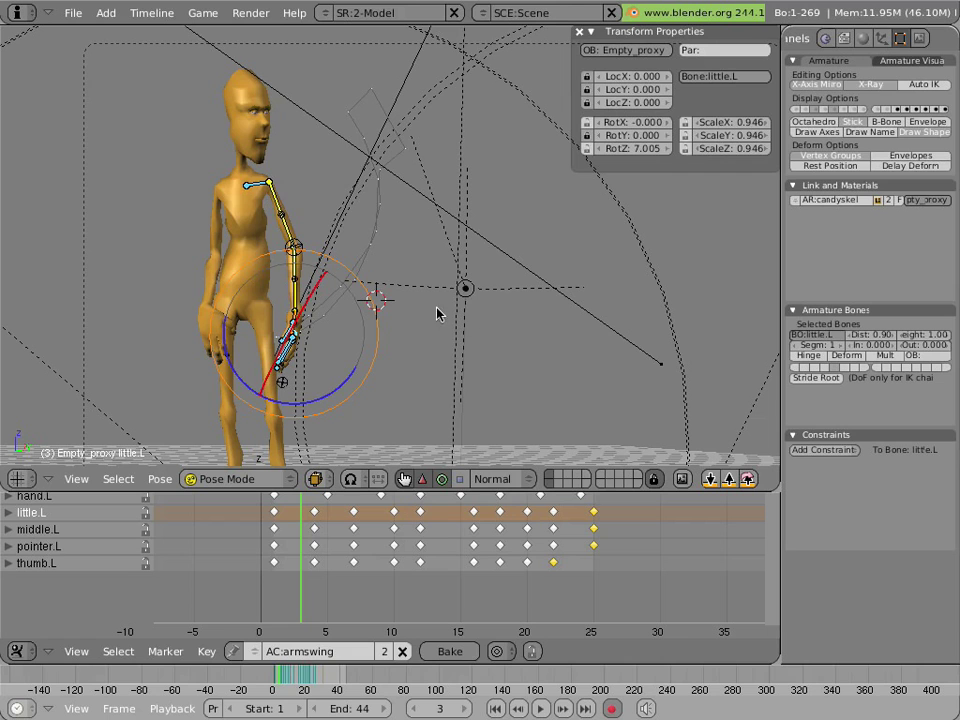
key(alt+a)
key(Escape)
key(alt+a)
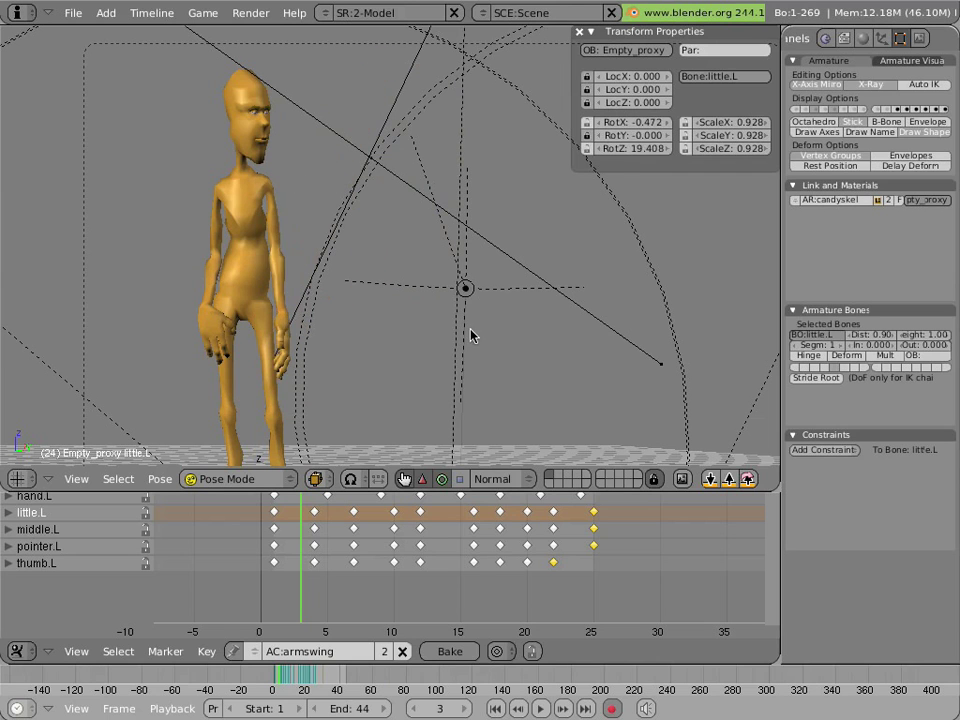
key(Escape)
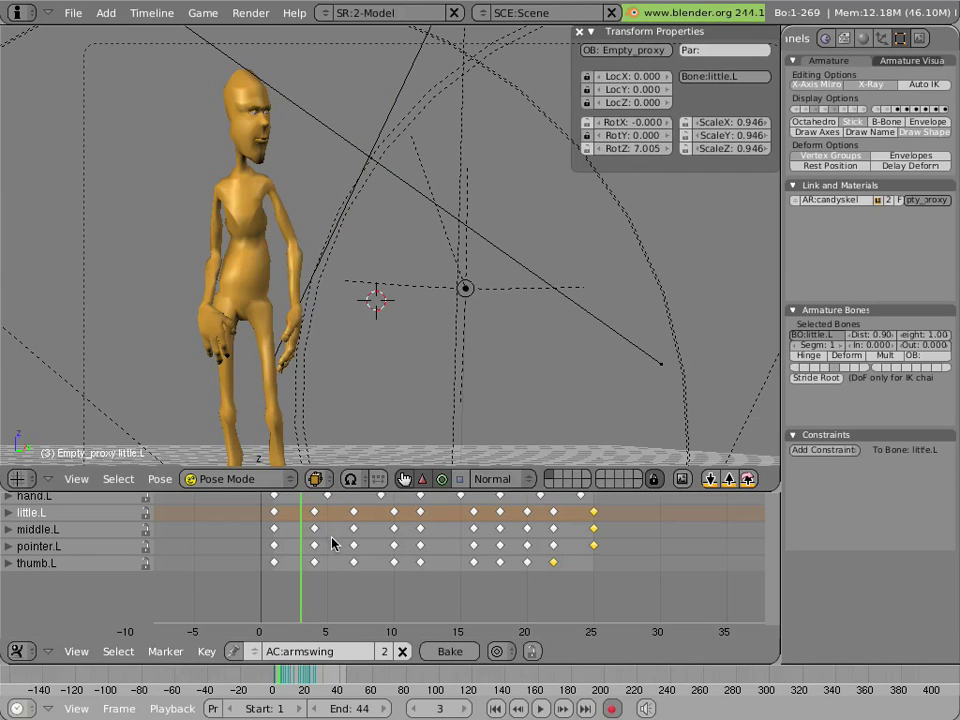
Move the frame 10 keys of little.L, middle.L, pointer.L and thumb.L to frame 11
drag(332, 542, 417, 546)
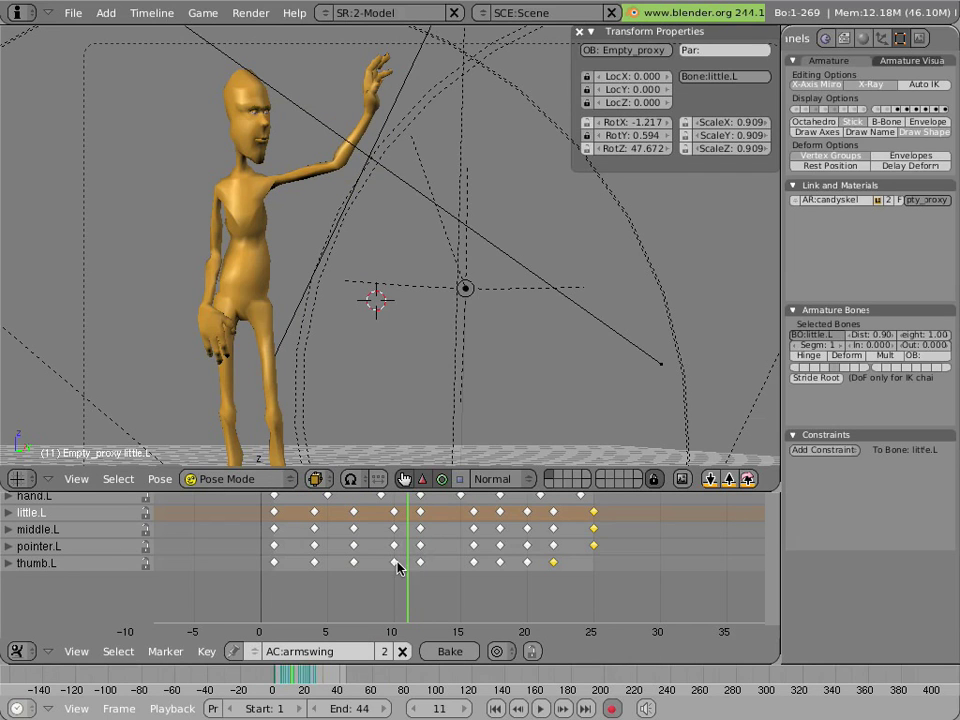
right_click(395, 560)
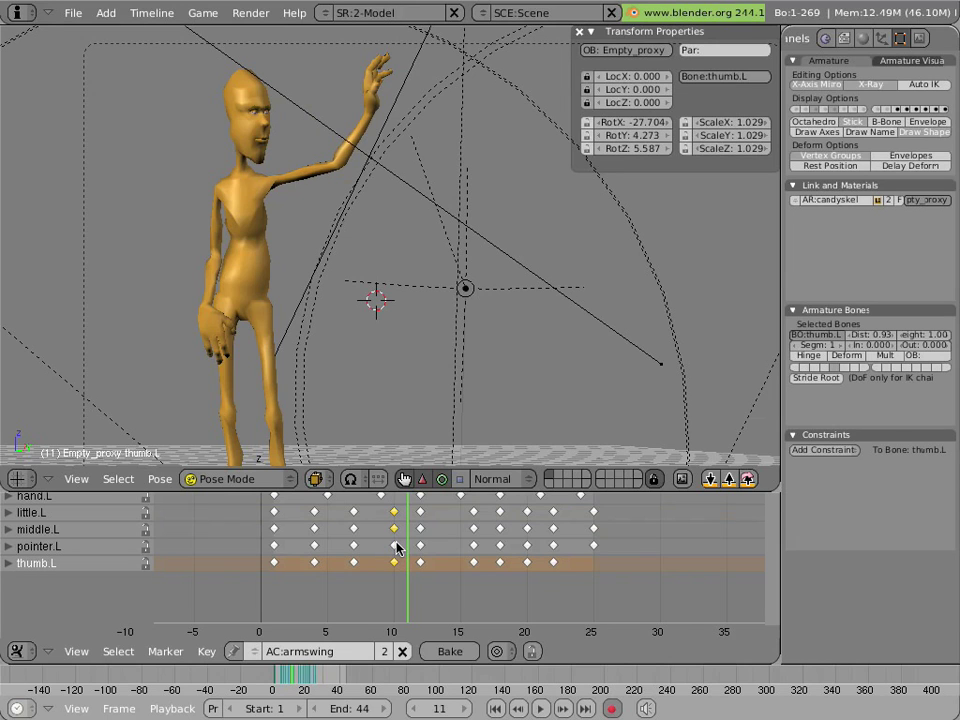
key(g)
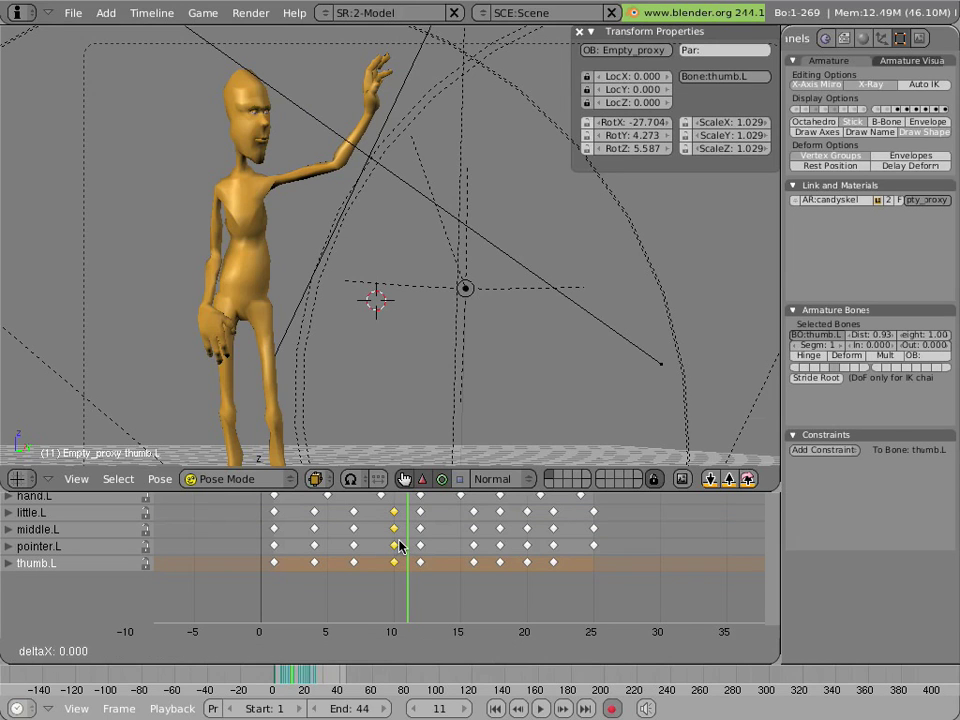
click(409, 545)
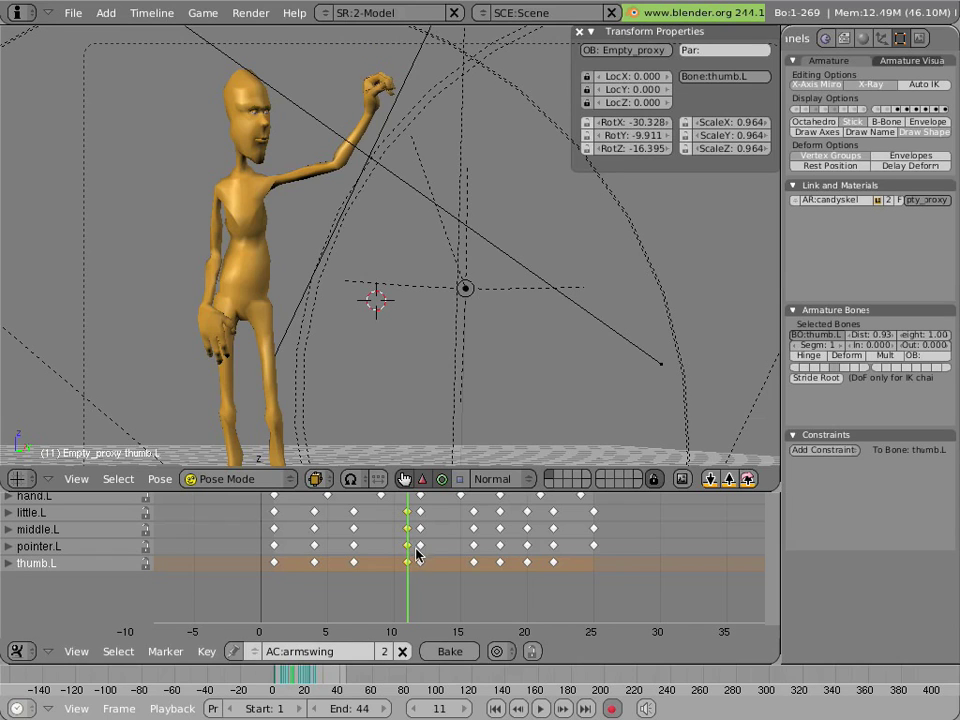
Move the frame 12 keys of the three left fingers and the thumb to frame 13
click(424, 556)
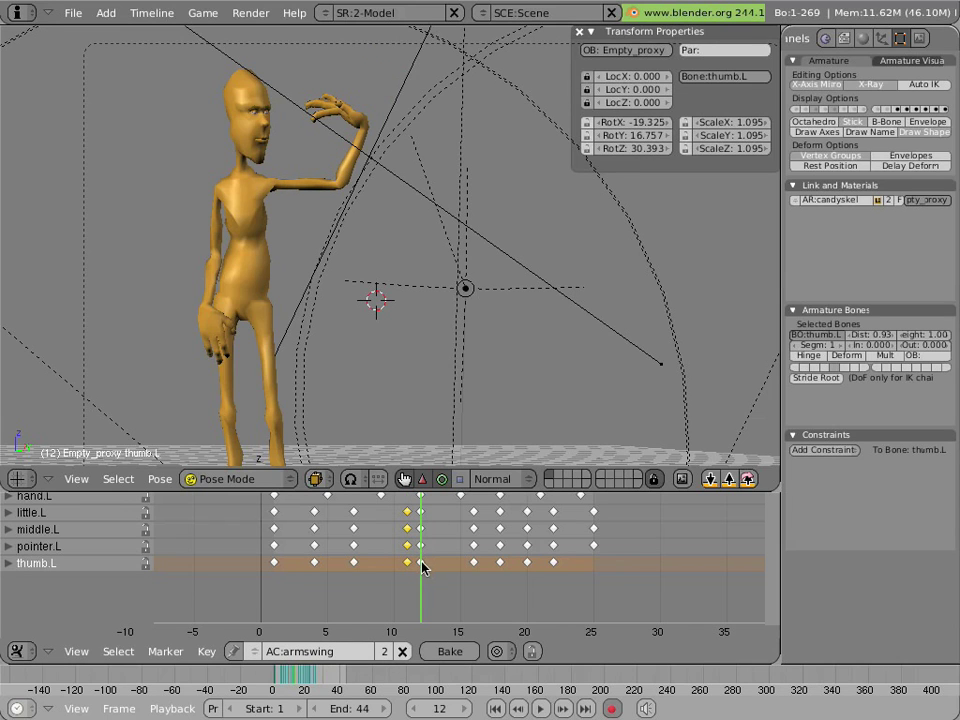
key(a)
key(g)
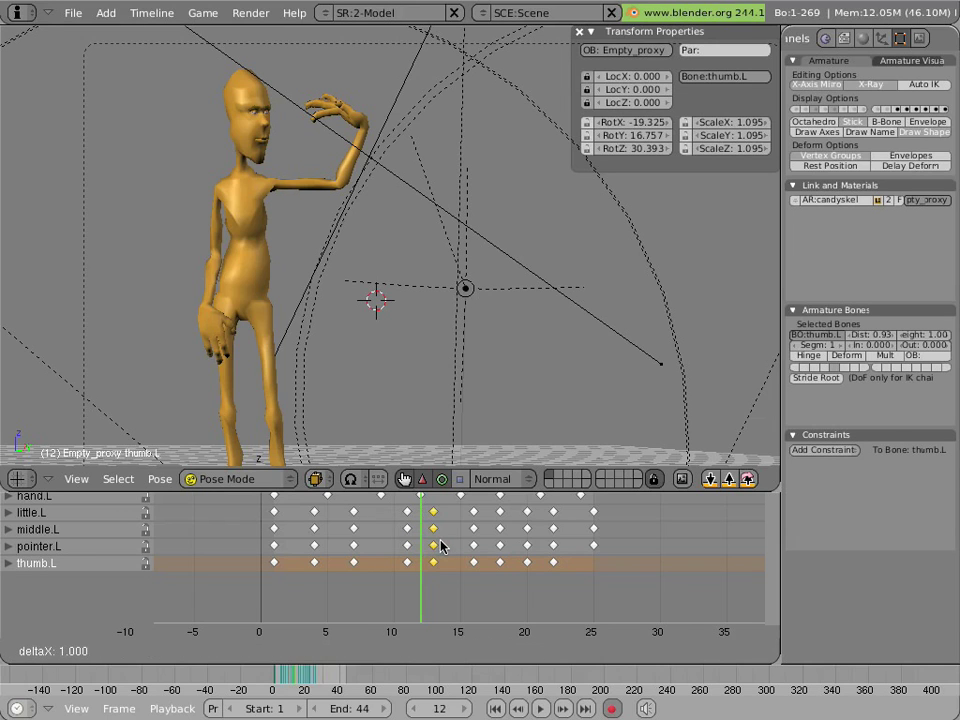
click(441, 545)
Play back the armswing action repeatedly from frame 1 to check the retimed finger and thumb motion
drag(436, 548, 276, 393)
key(alt+a)
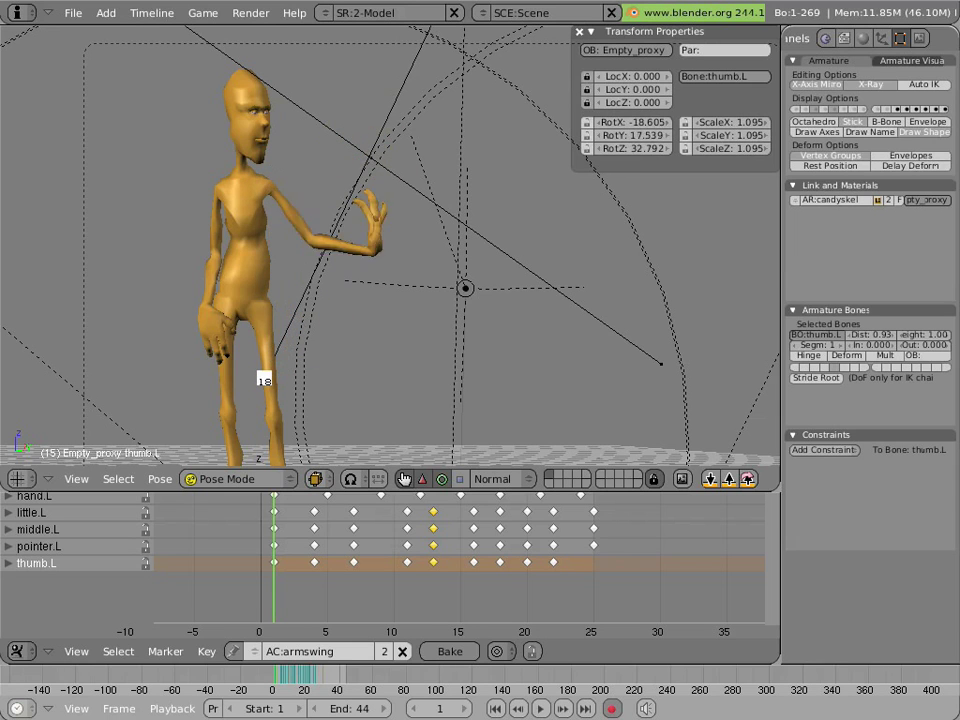
key(Escape)
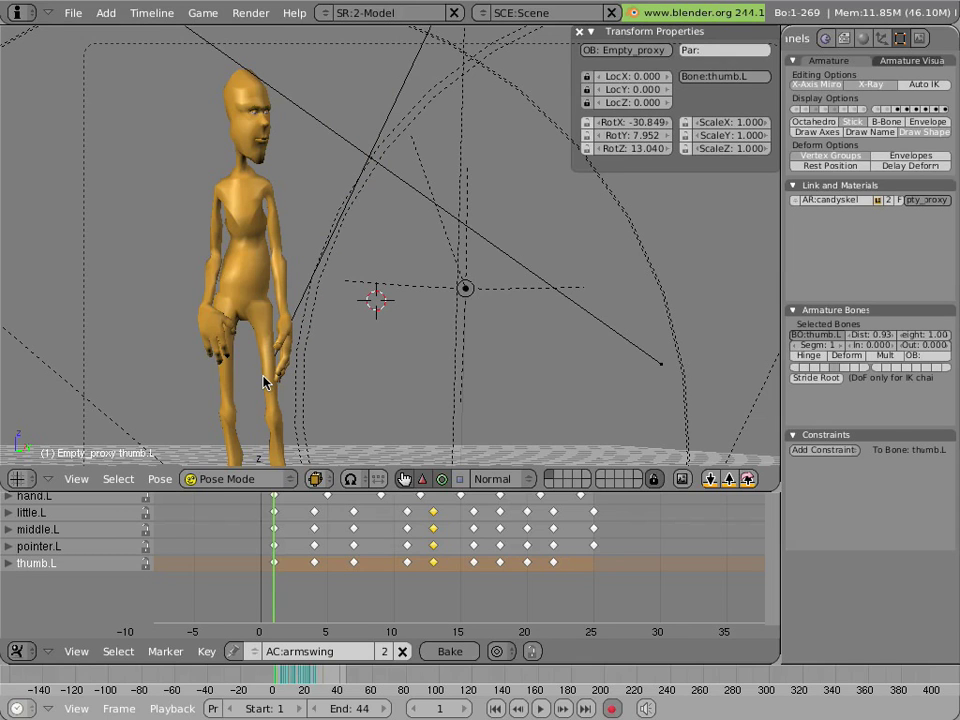
key(alt+a)
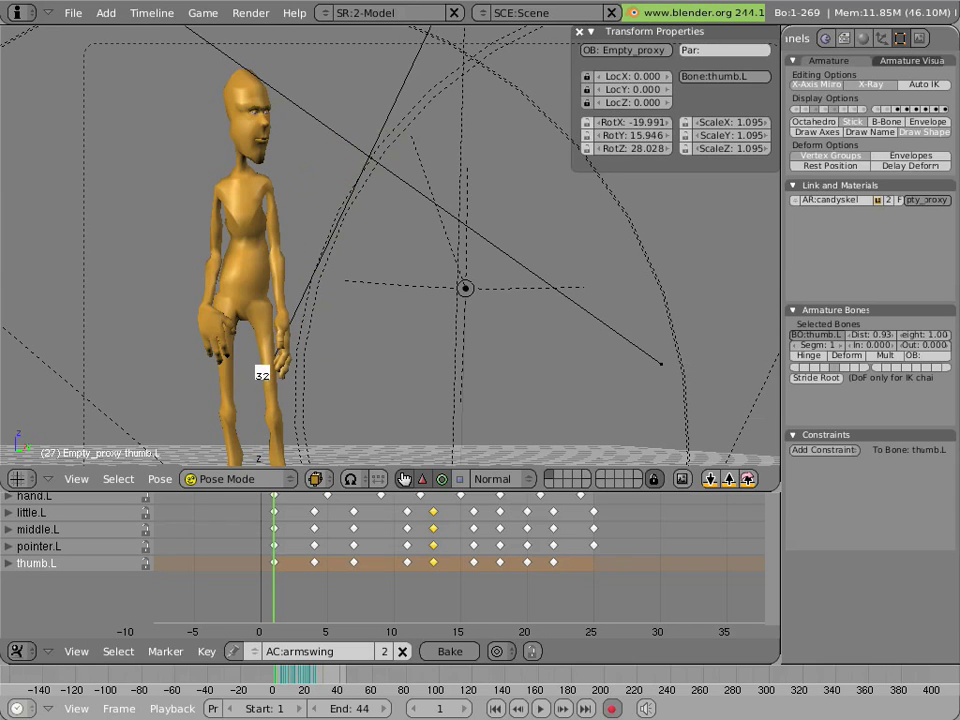
key(Escape)
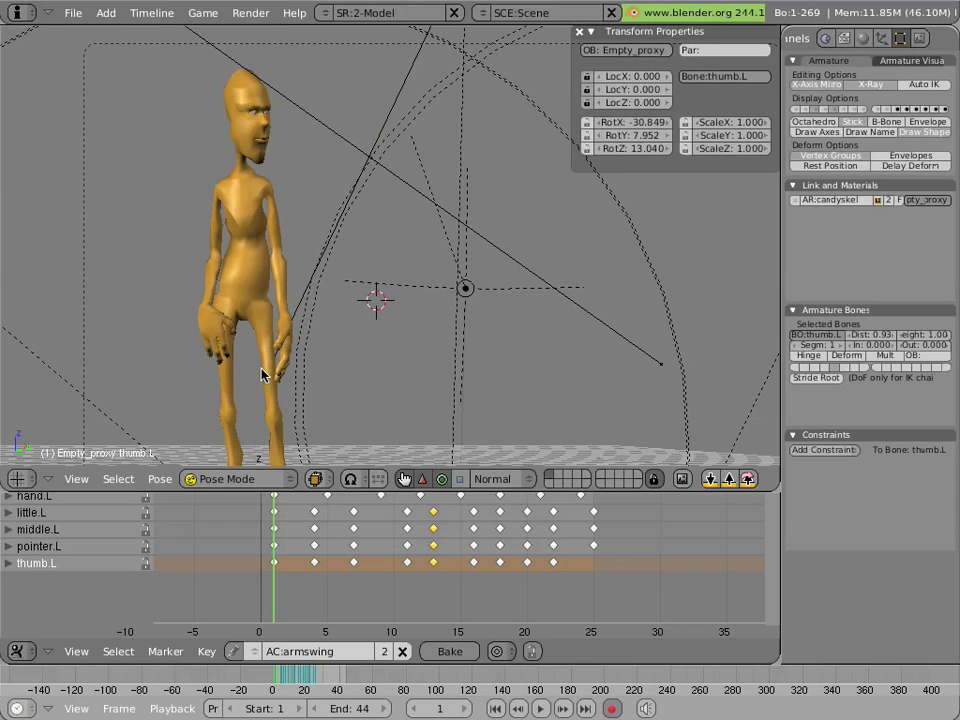
key(alt+a)
key(Escape)
key(alt+a)
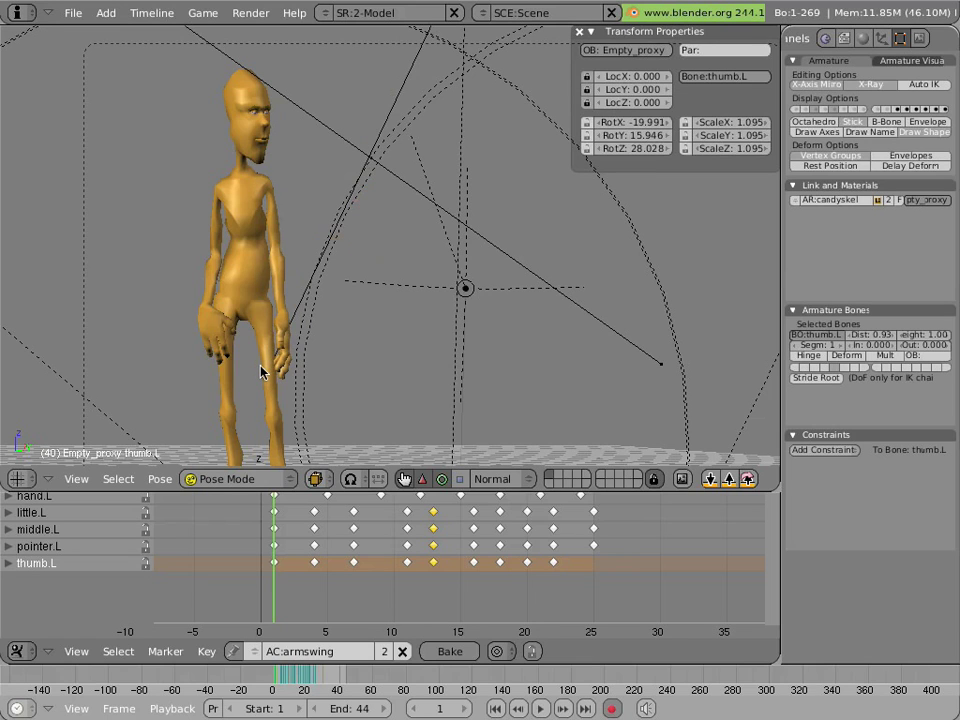
key(Escape)
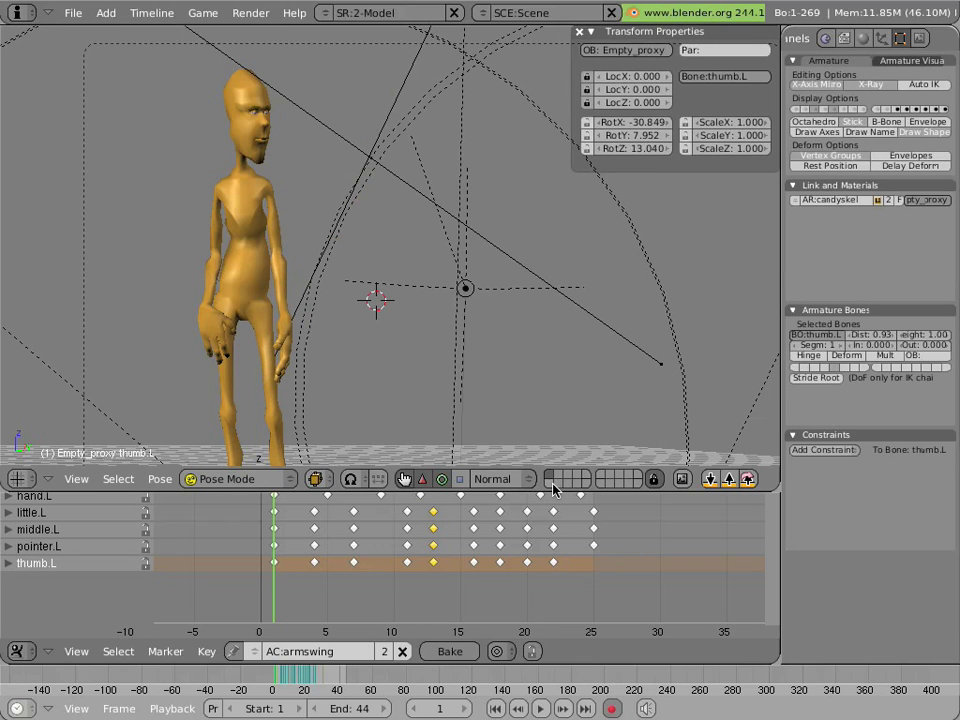
Hide the armature layer holding the left finger bones, leaving the left arm controls displayed
key(grave)
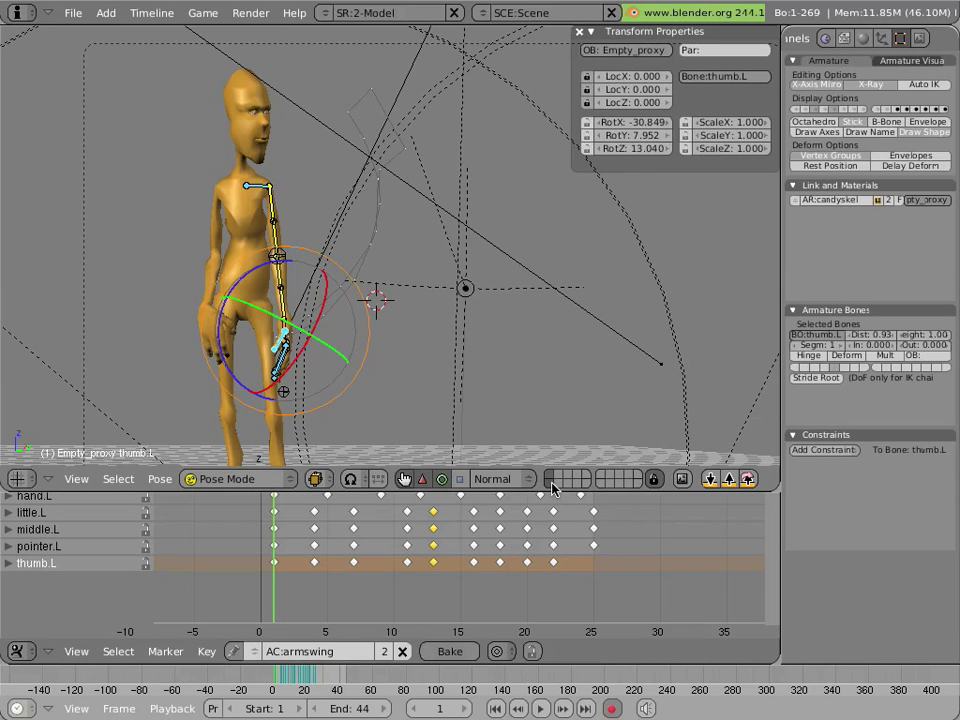
click(835, 110)
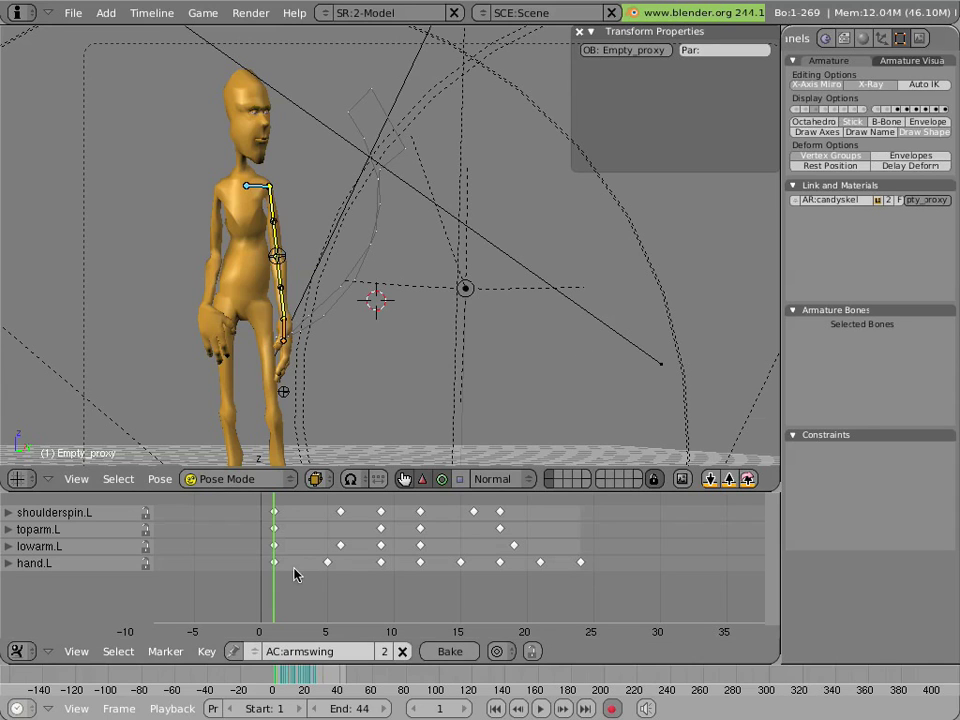
scroll(298, 282, up, 3)
shift+middle_drag(146, 246, 339, 258)
Insert Rot keyframes on frame 1 for forarmbend.L, elbowstr.L and bicepbend.L
right_click(407, 328)
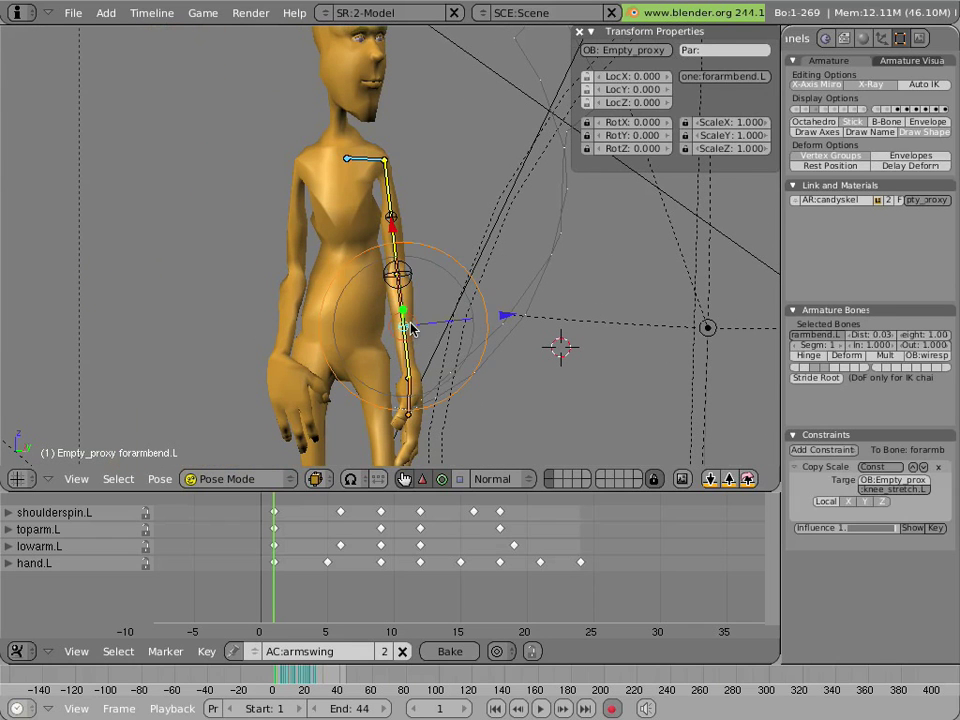
shift+right_click(416, 295)
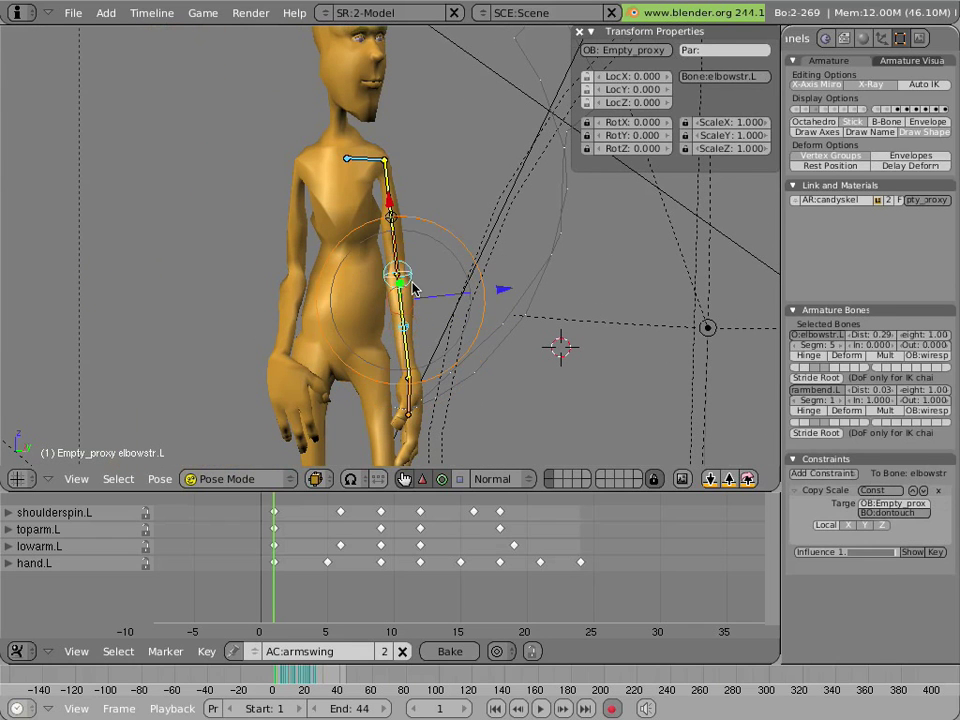
shift+right_click(403, 222)
key(i)
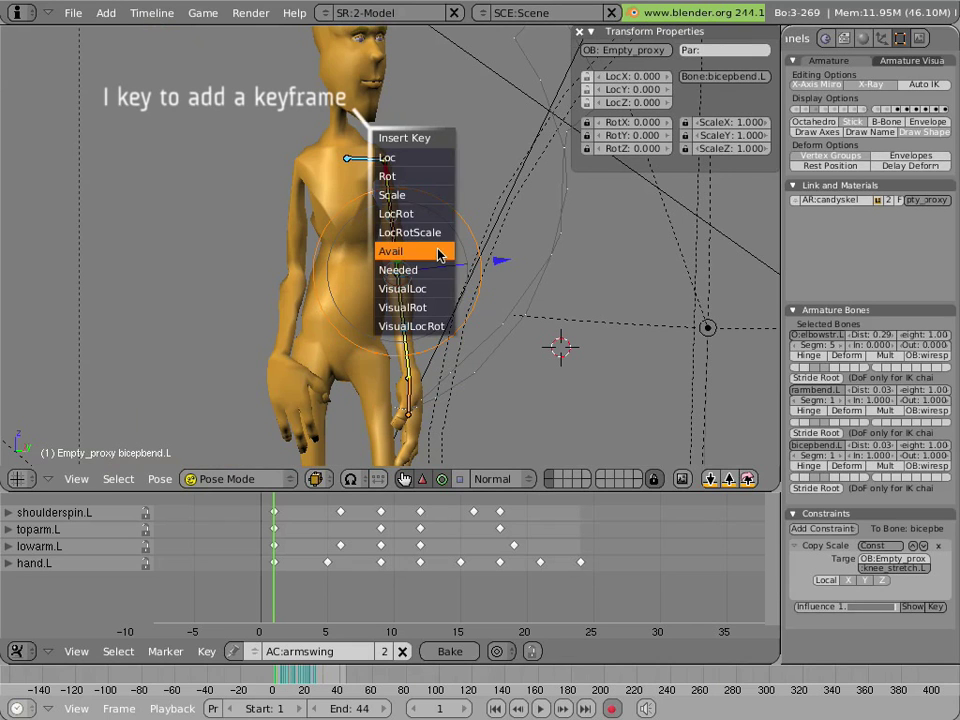
click(437, 176)
scroll(390, 510, down, 3)
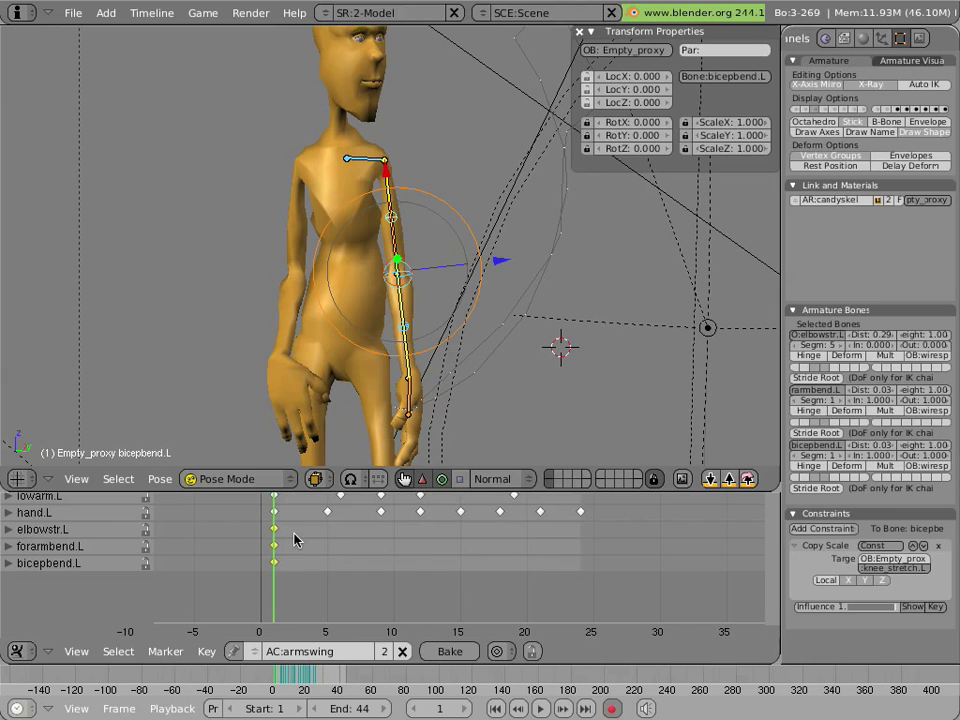
Go to frame 6 and examine the transform locks of bicepbend.L and elbowstr.L
drag(291, 540, 349, 541)
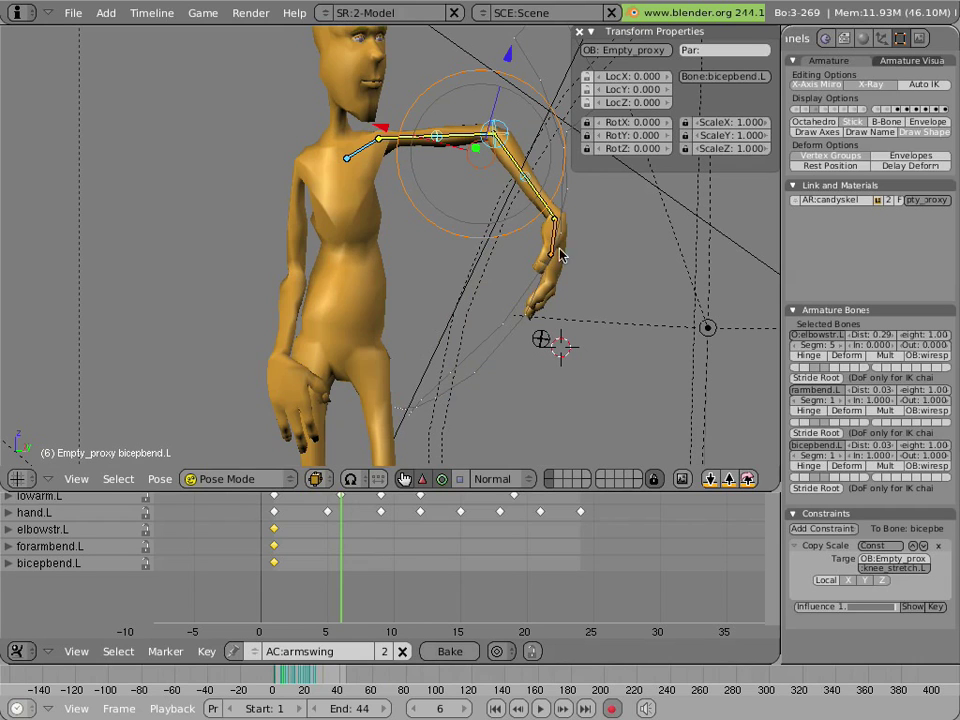
right_click(443, 135)
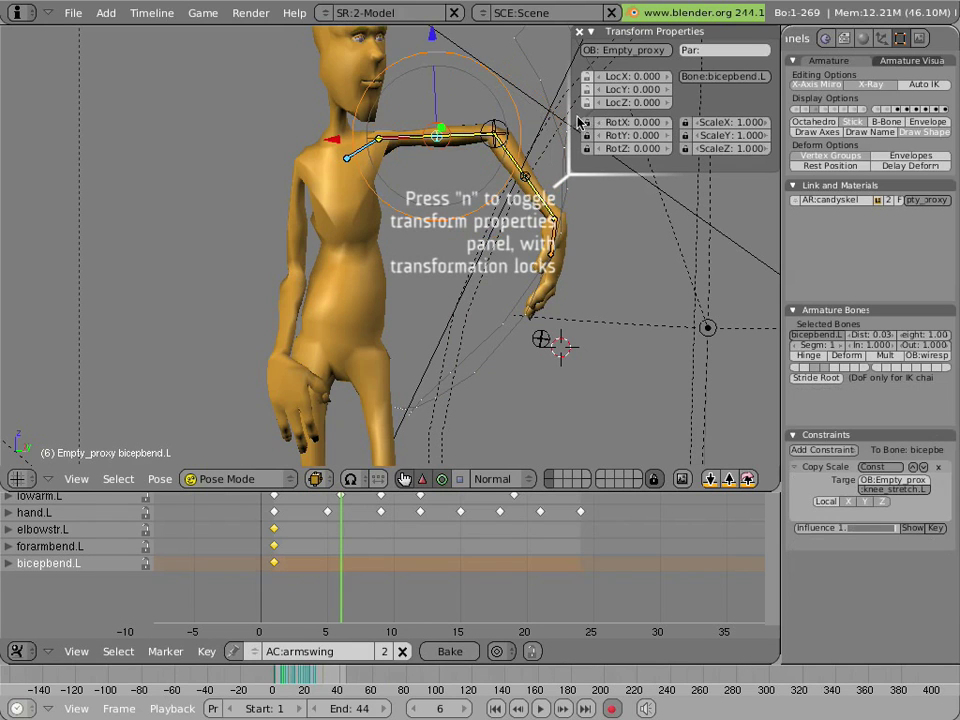
right_click(505, 130)
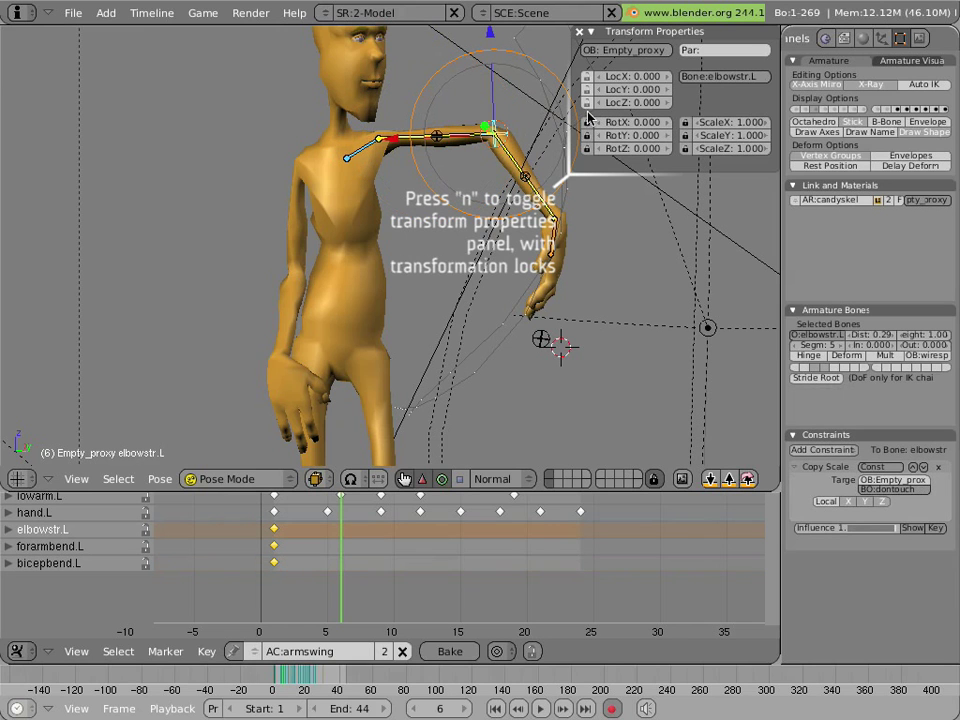
right_click(514, 118)
right_click(506, 121)
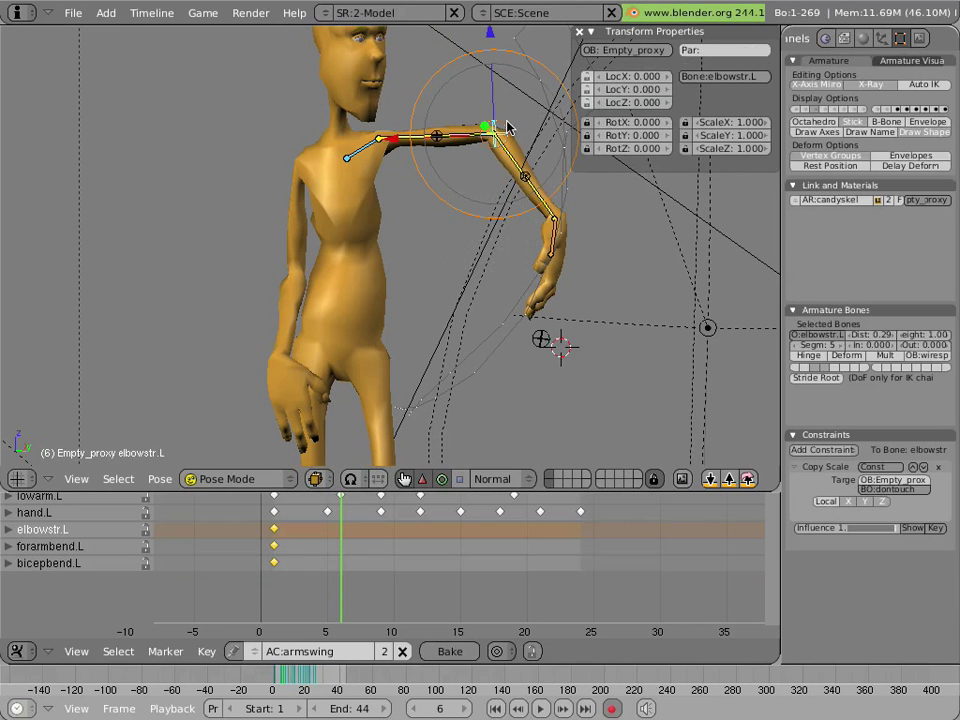
scroll(513, 128, up, 2)
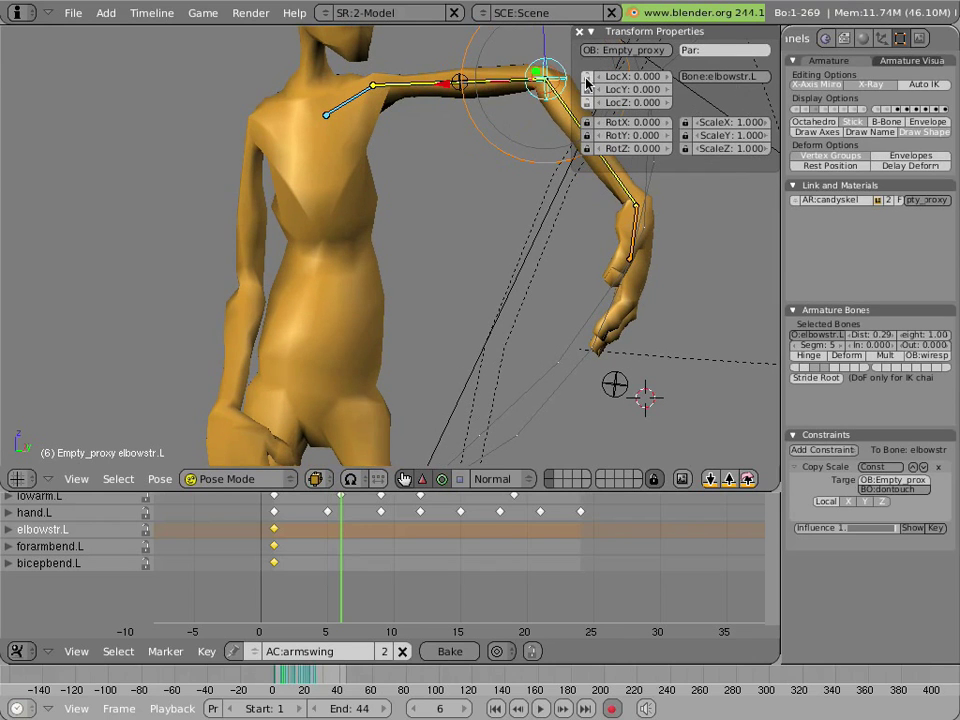
right_click(492, 82)
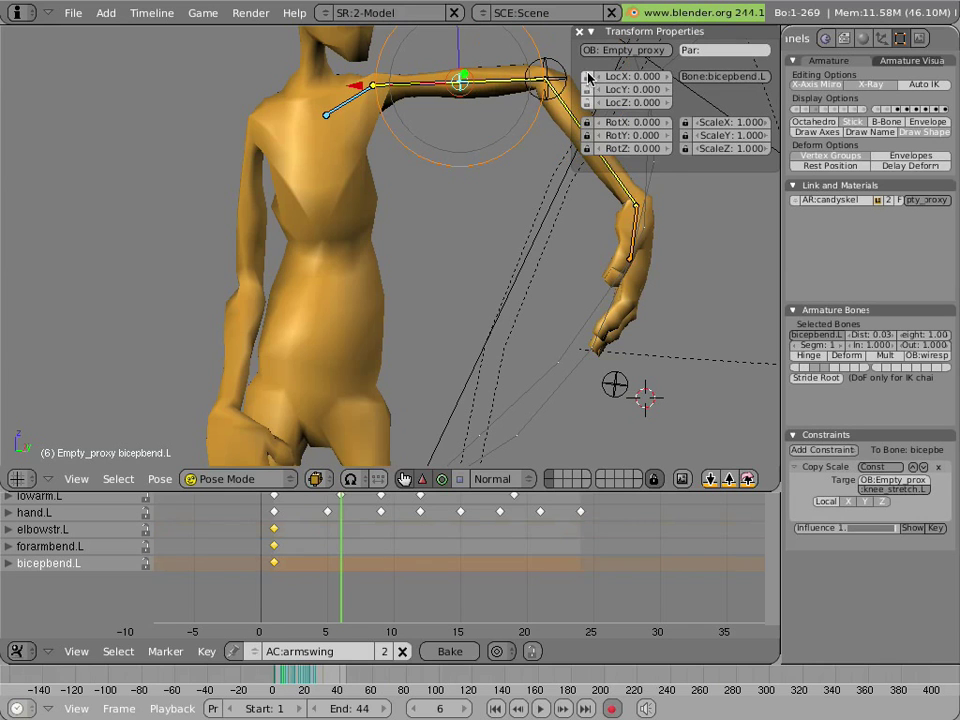
On frame 6, move bicepbend.L upward to about LocZ 0.136 so the upper arm arches
middle_drag(502, 117, 487, 183)
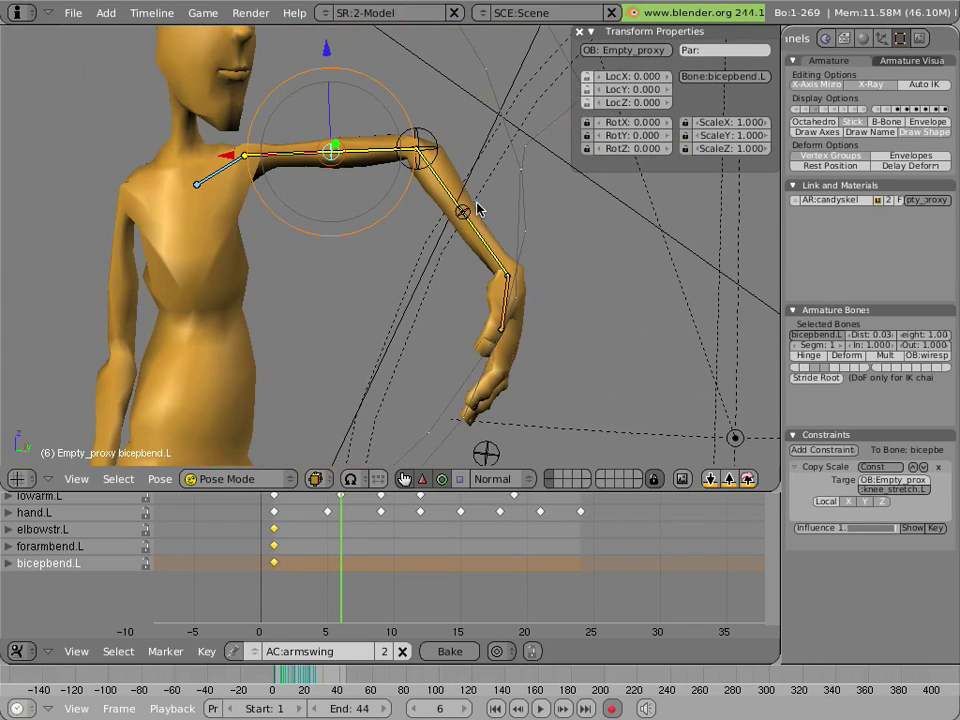
right_click(477, 208)
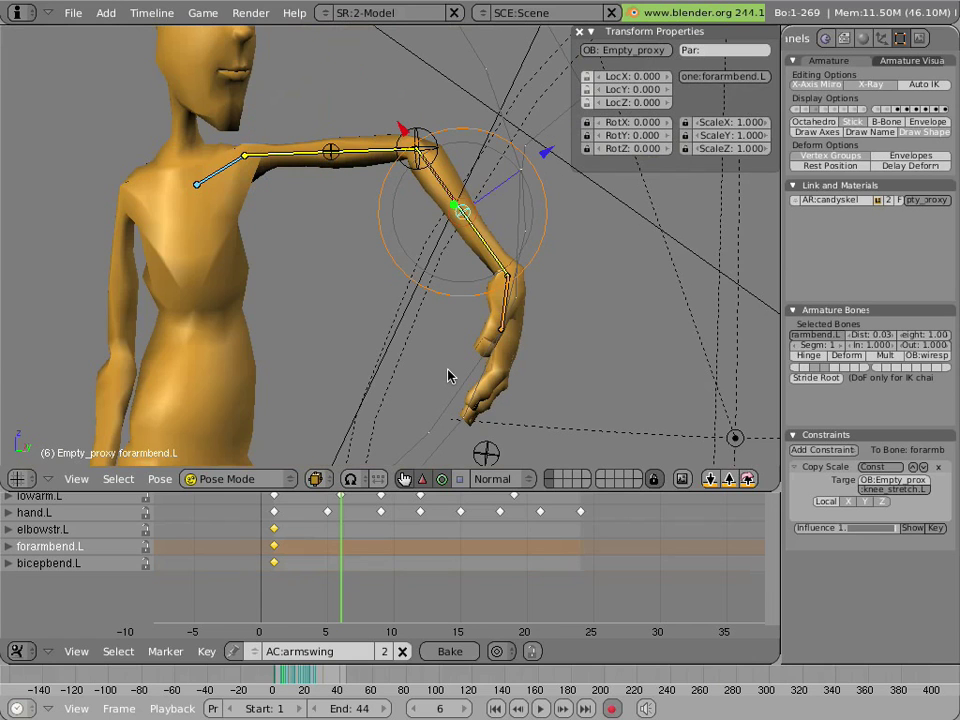
right_click(335, 168)
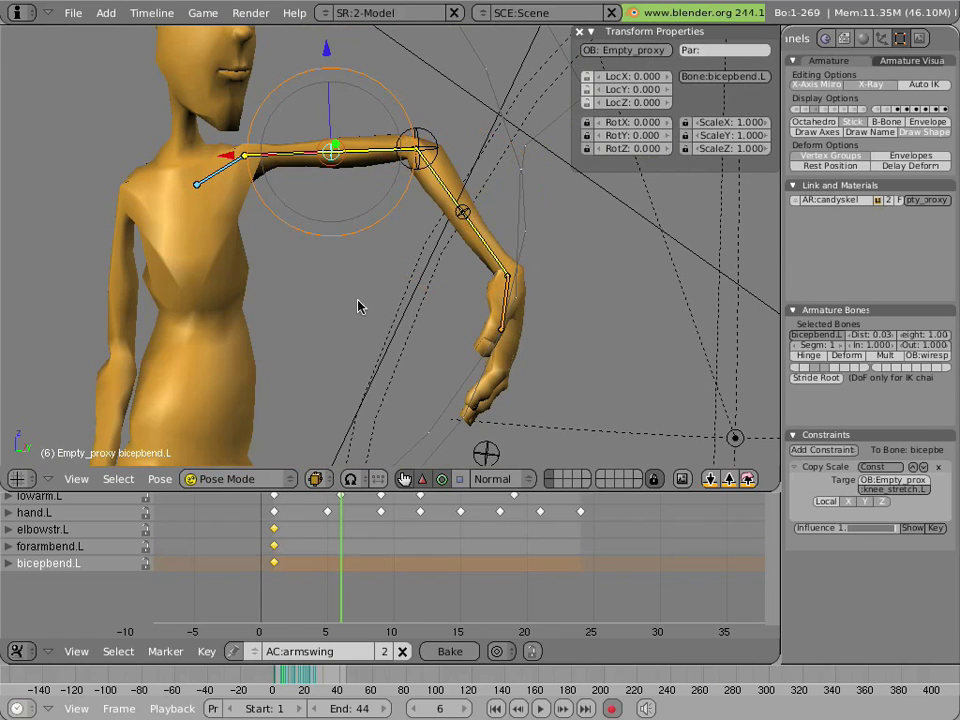
key(g)
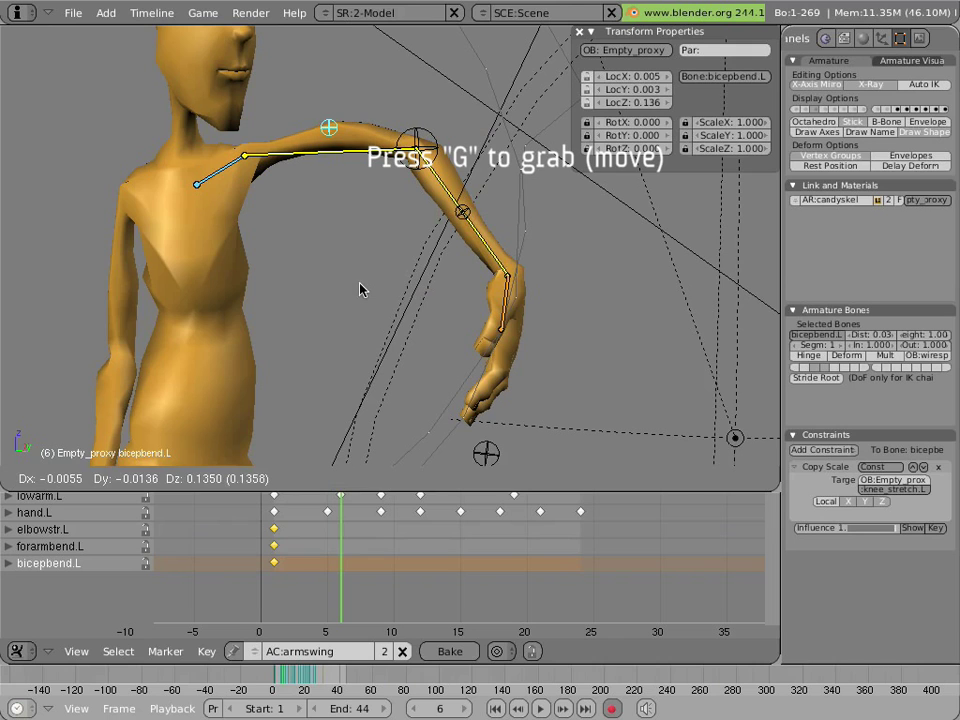
click(361, 289)
On frame 6, pull forarmbend.L outward and raise elbowstr.L to about LocZ 0.026 to round the forearm and elbow
right_click(444, 232)
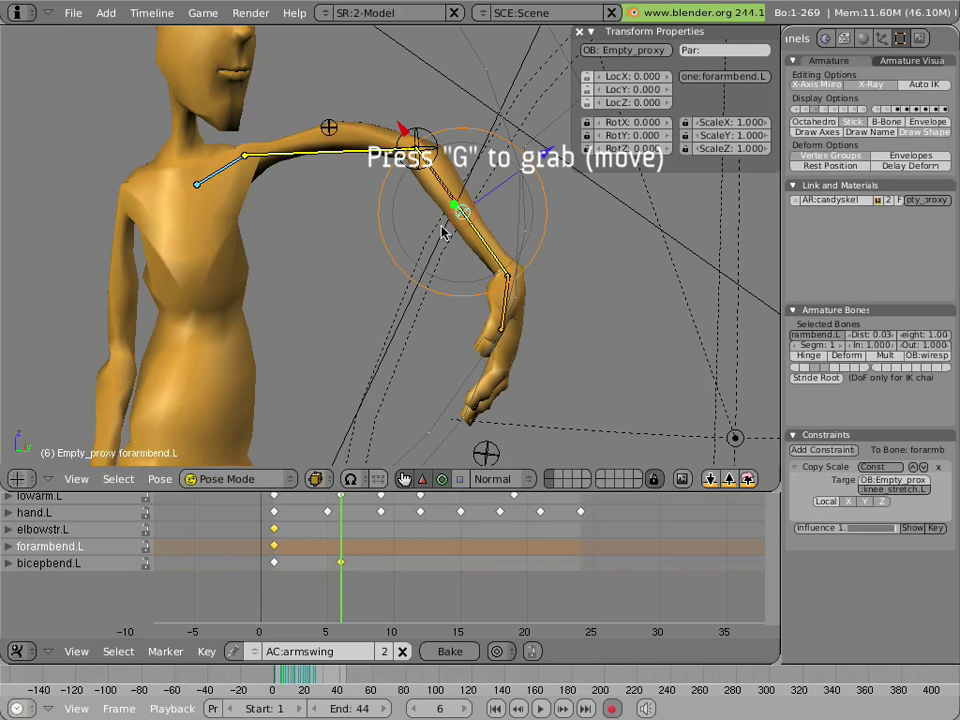
click(325, 250)
key(g)
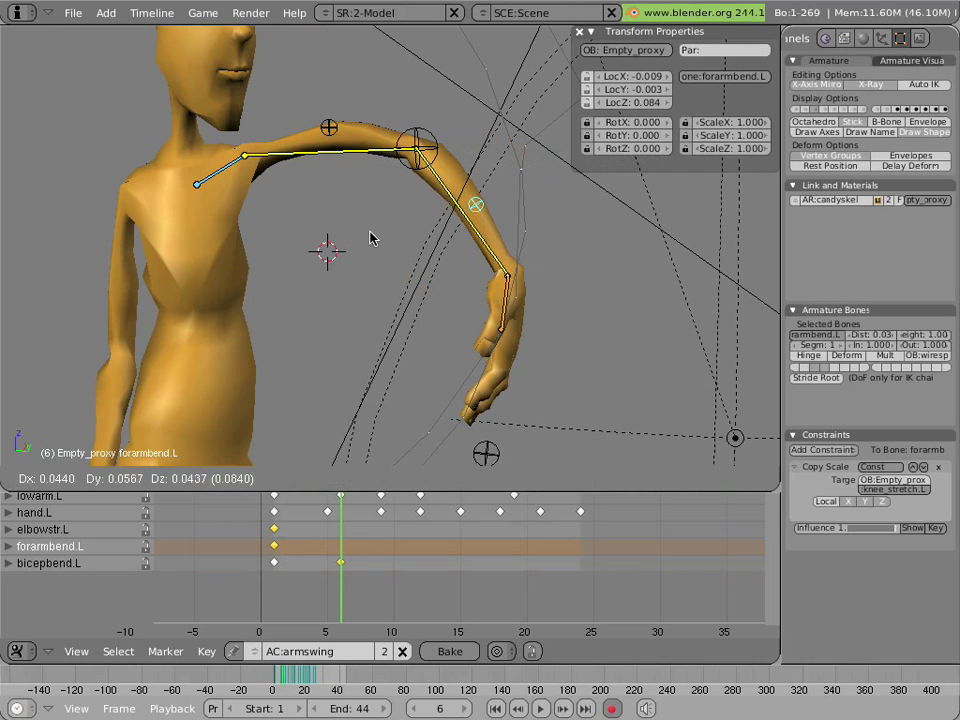
click(396, 182)
right_click(403, 176)
key(g)
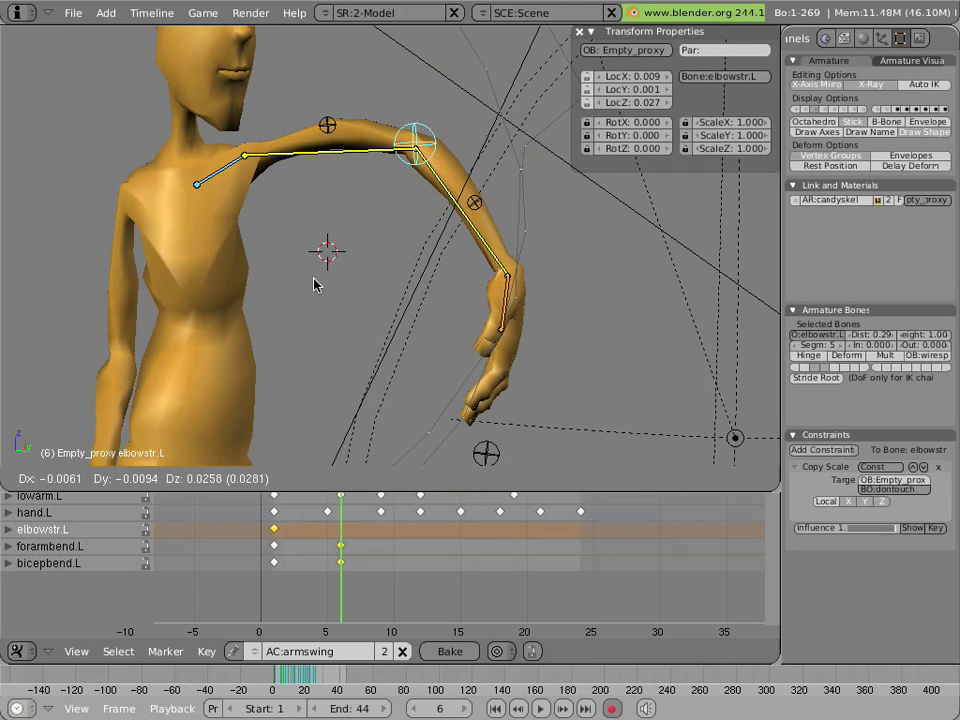
click(315, 285)
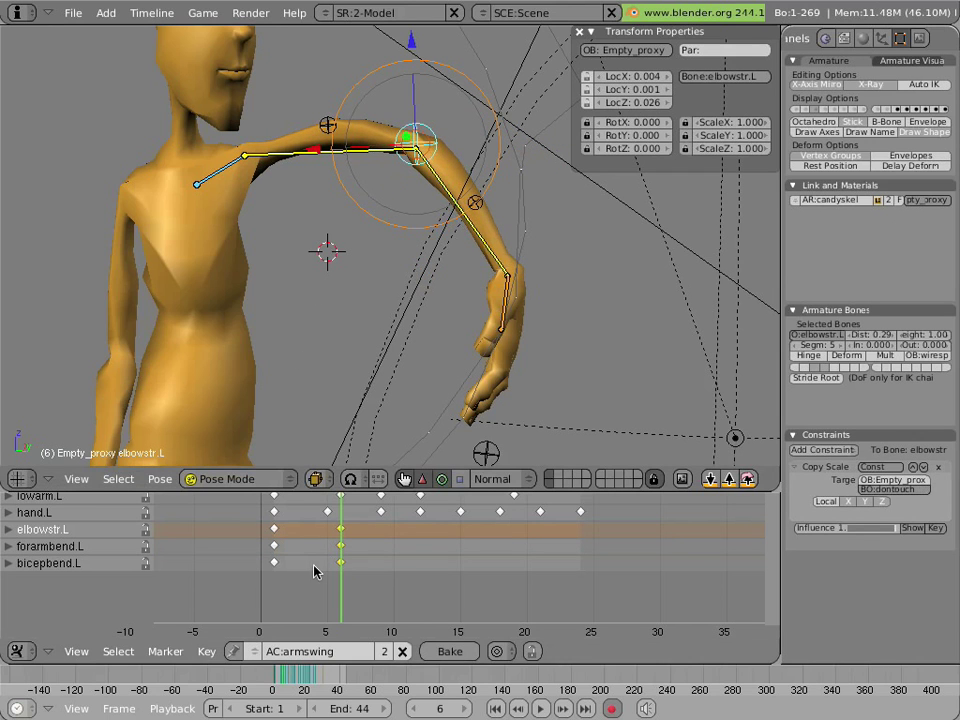
Scrub around frame 6, return to it, and raise bicepbend.L further to about LocX 0.033, LocZ 0.258
mouse_move(335, 578)
mouse_down()
mouse_move(302, 574)
mouse_move(338, 578)
mouse_up()
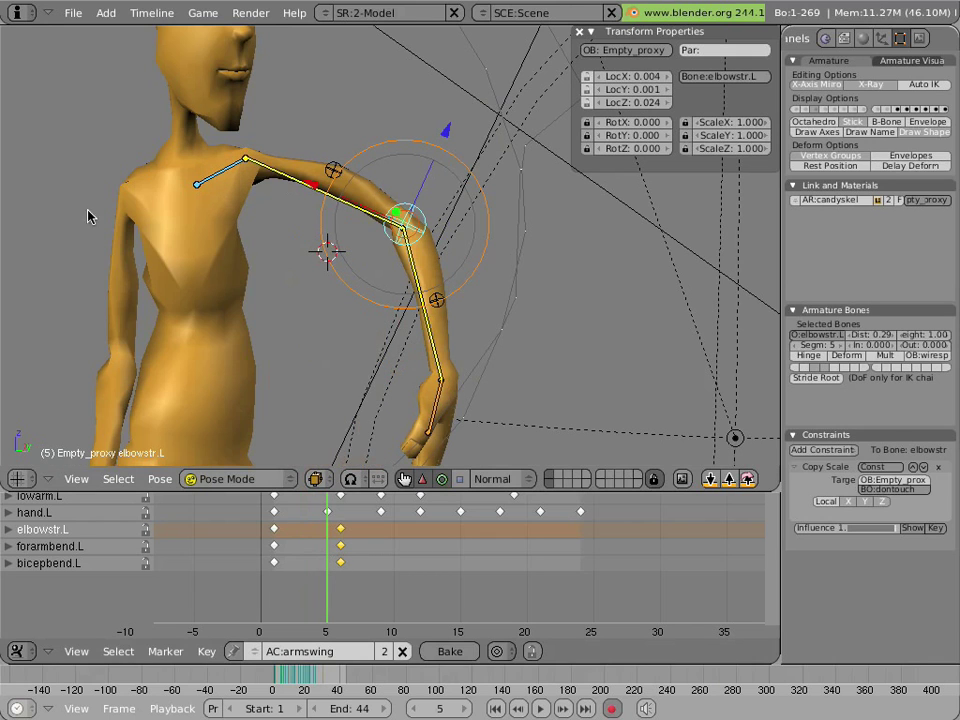
click(340, 562)
right_click(325, 148)
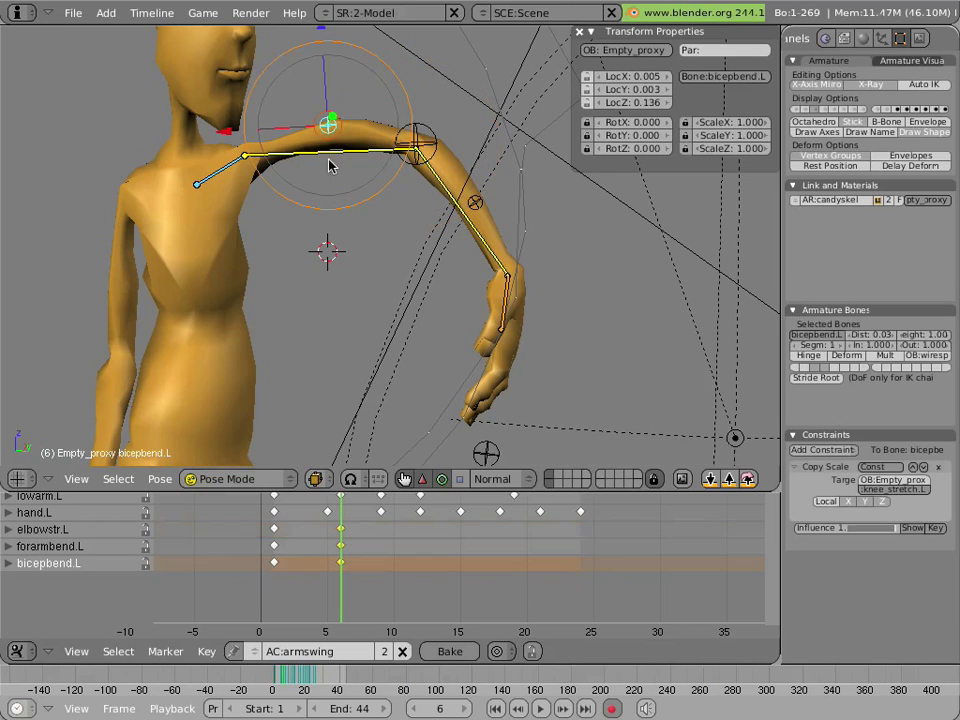
key(g)
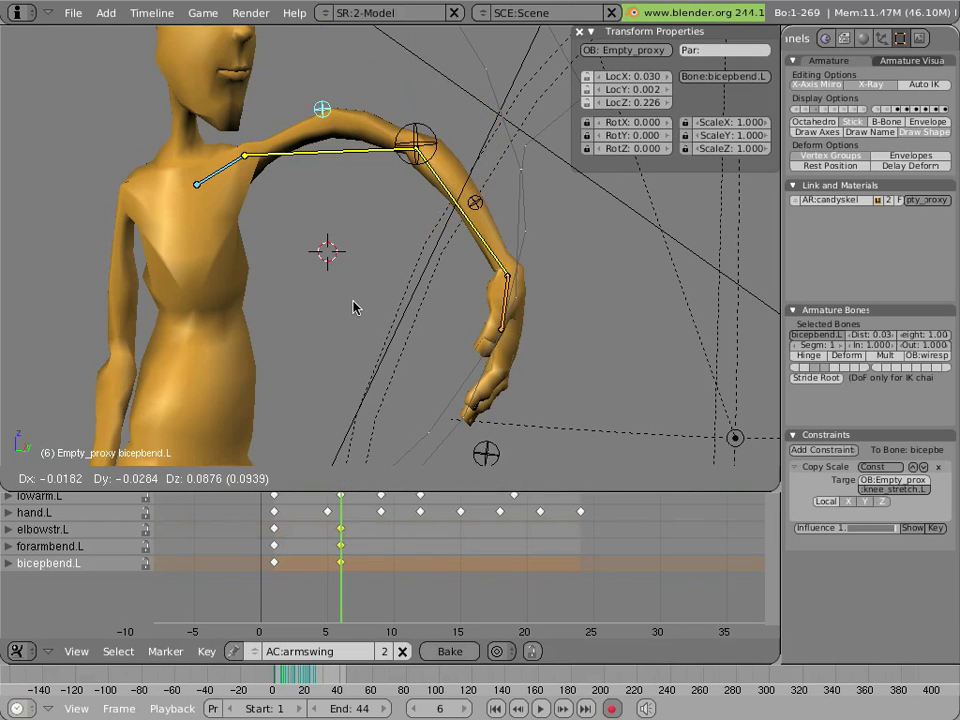
click(352, 301)
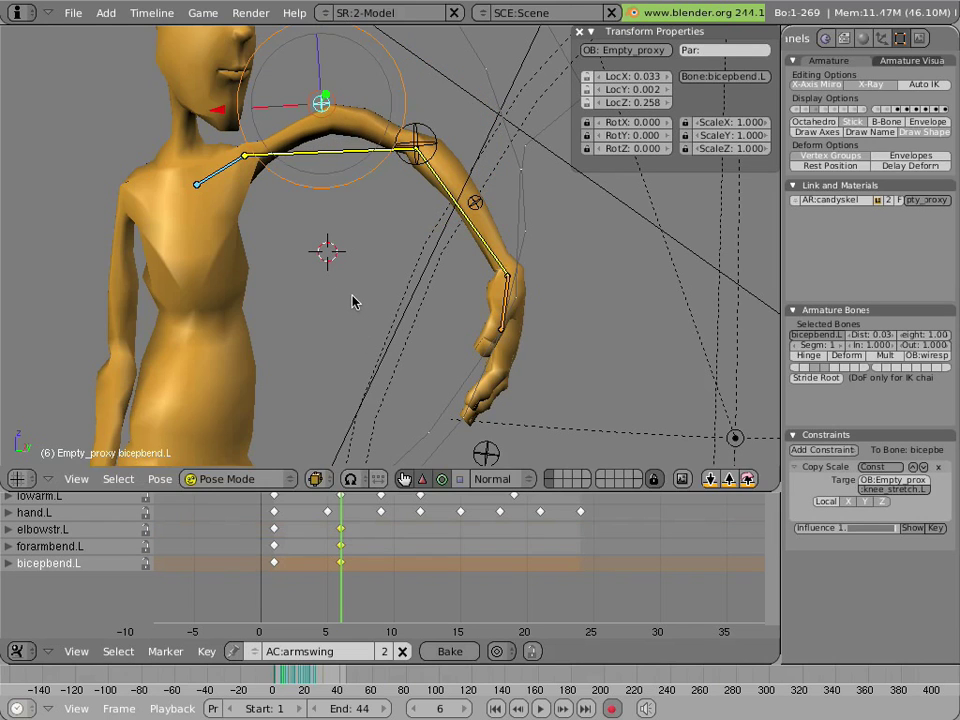
Refine the frame 6 bend by moving elbowstr.L to about LocX -0.013, LocZ 0.057 and forarmbend.L to about LocX -0.068, LocZ 0.112
right_click(401, 191)
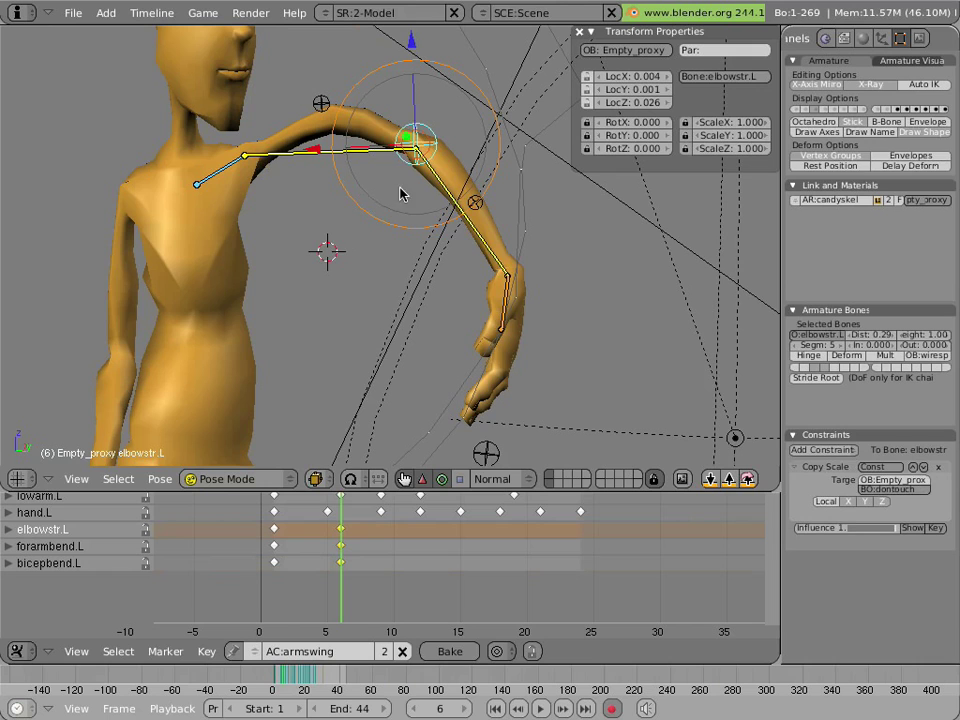
key(g)
click(383, 245)
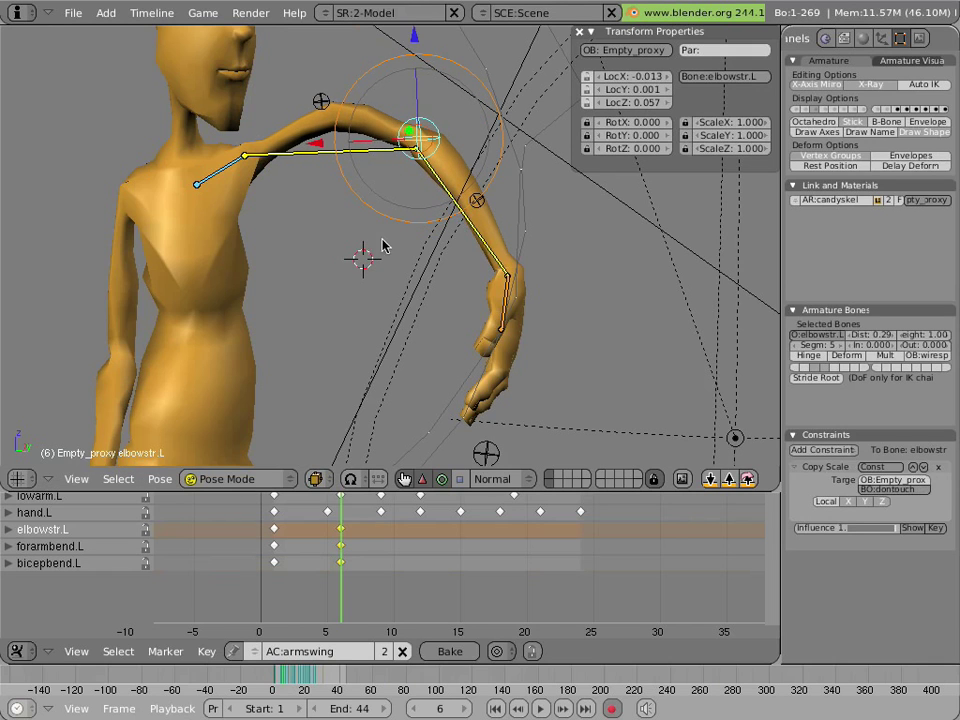
right_click(476, 211)
key(g)
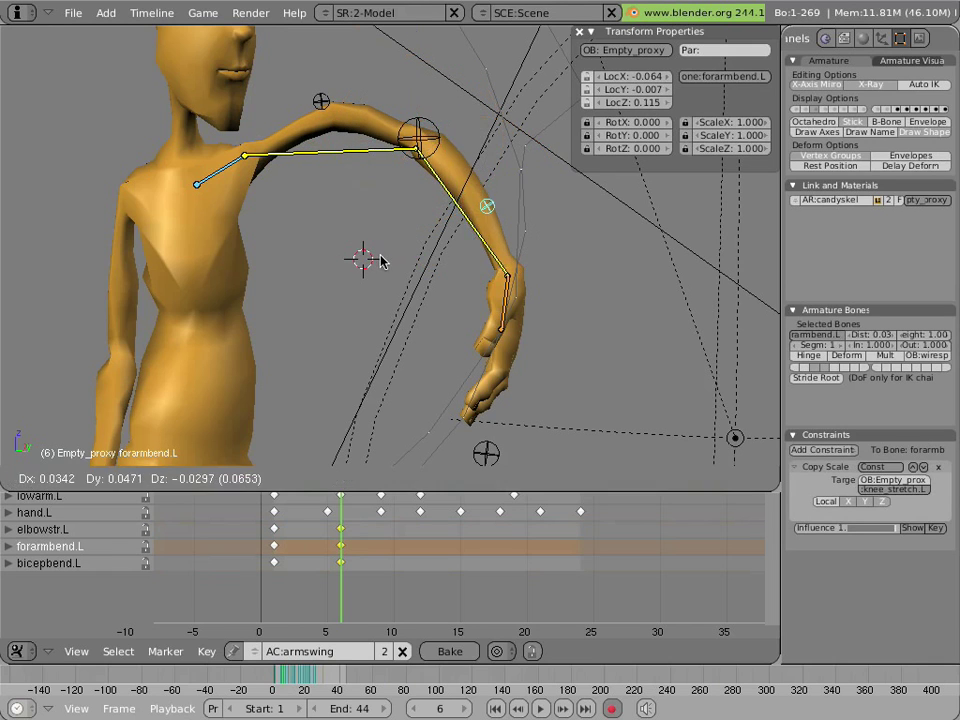
click(382, 262)
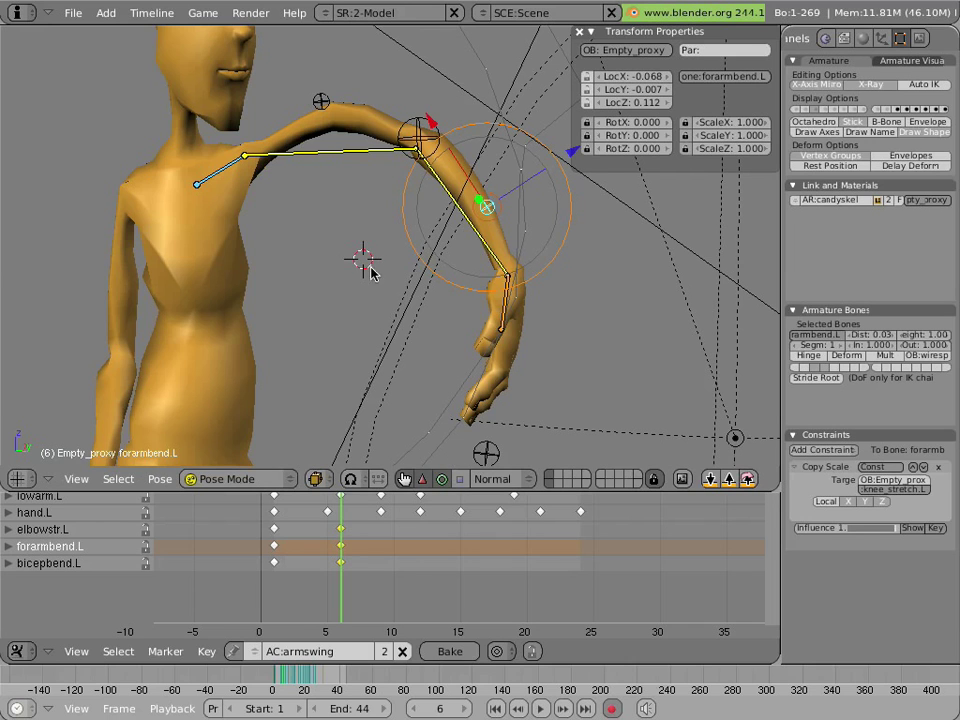
Go to frame 8 and lower bicepbend.L to about LocZ 0.100 to soften the upper arm's arch
drag(340, 580, 373, 584)
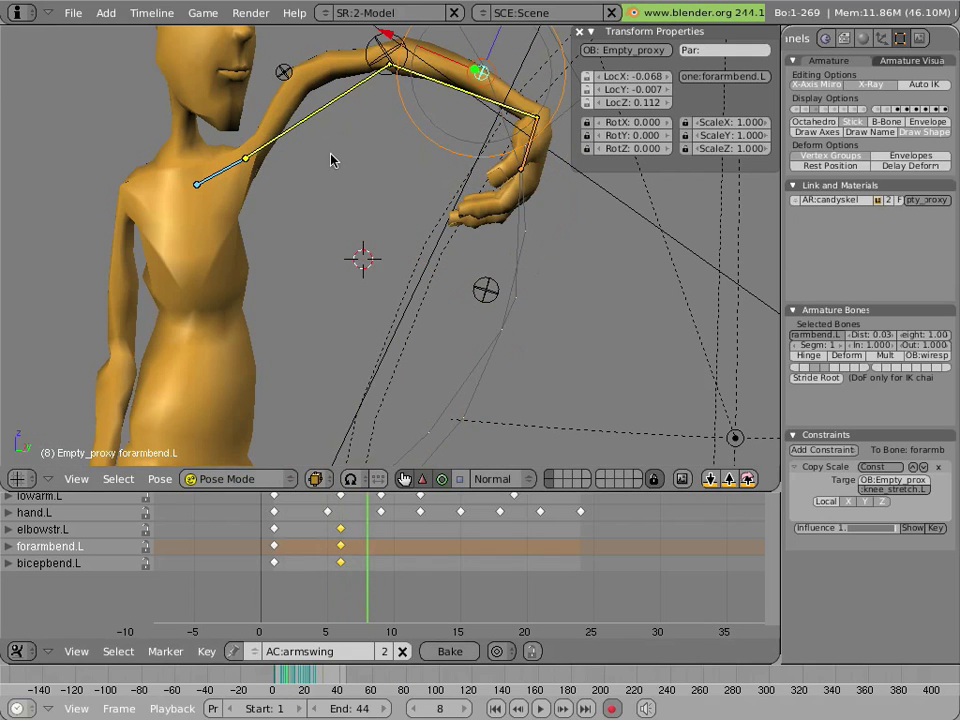
right_click(286, 77)
key(g)
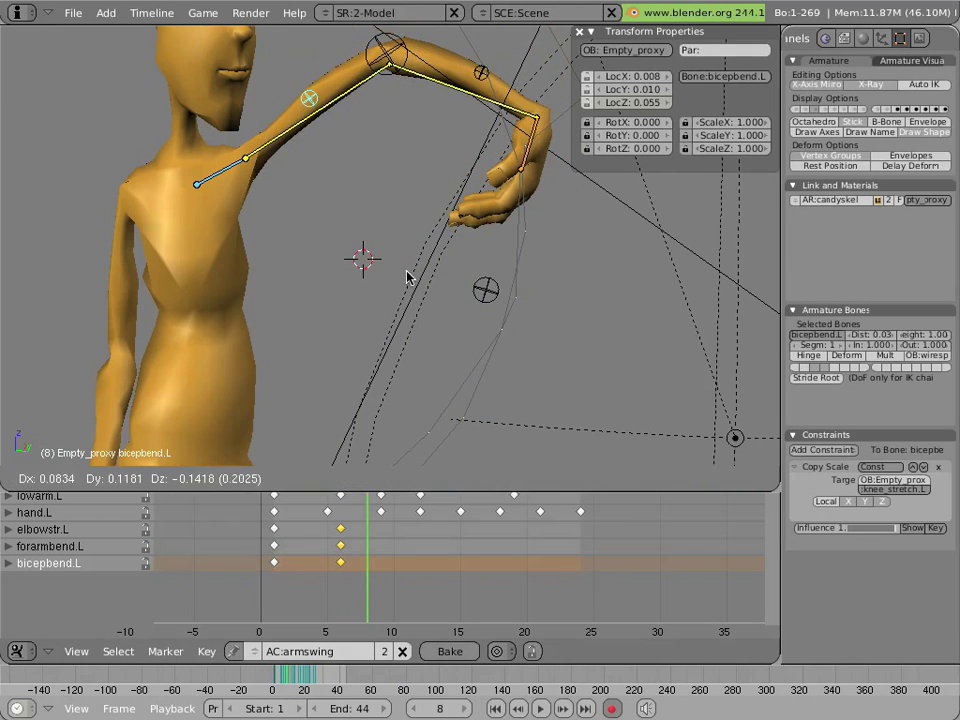
click(403, 270)
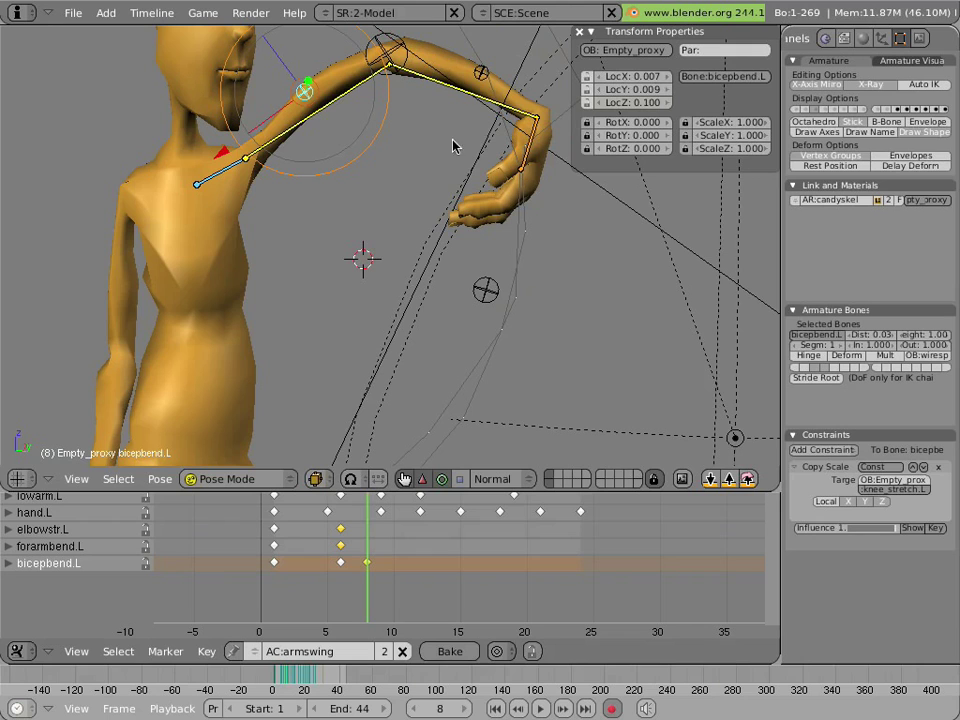
On frame 8, move forarmbend.L to about LocX -0.130, LocZ 0.365 and elbowstr.L to about LocX -0.019, LocZ 0.066
right_click(486, 77)
key(g)
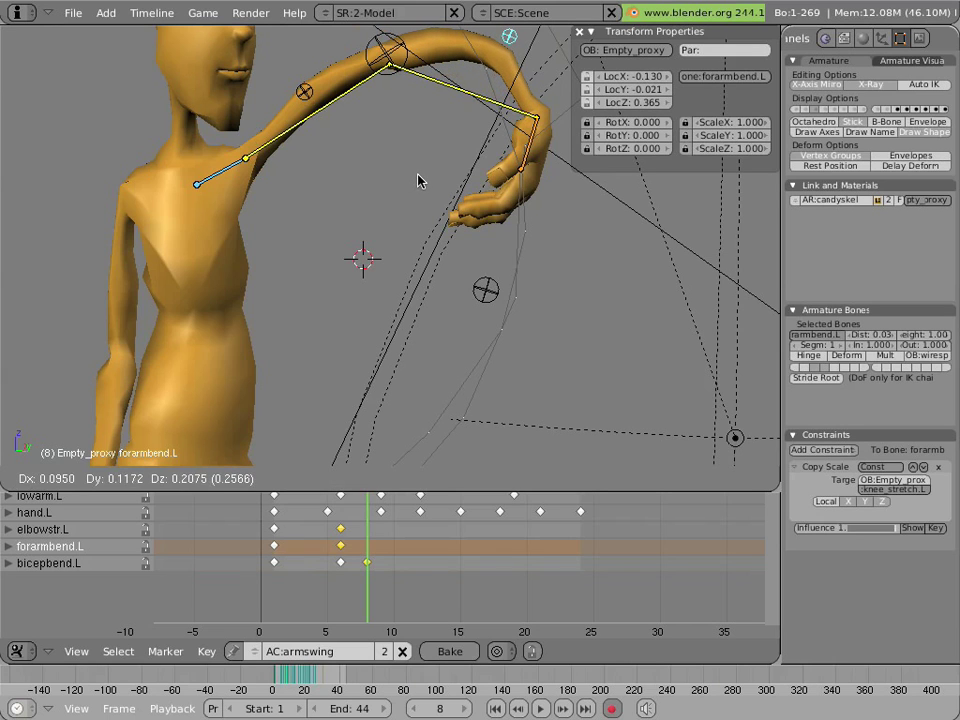
click(419, 181)
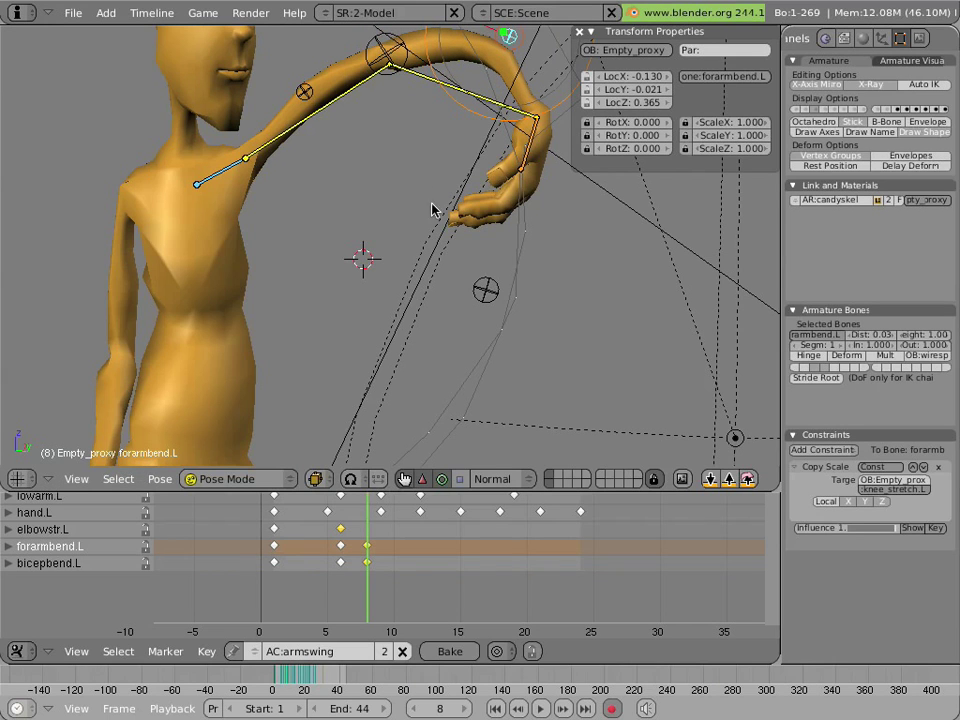
right_click(386, 53)
key(g)
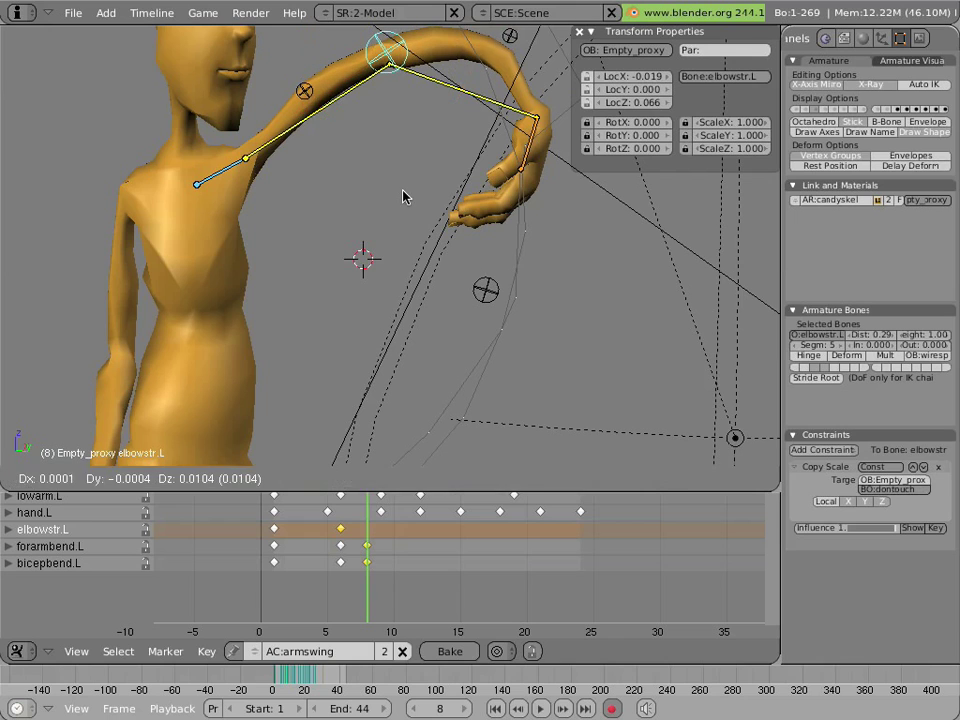
click(403, 196)
Go to frame 12 and move bicepbend.L below the upper arm to about LocZ -0.212, reversing its bend
drag(378, 555, 414, 560)
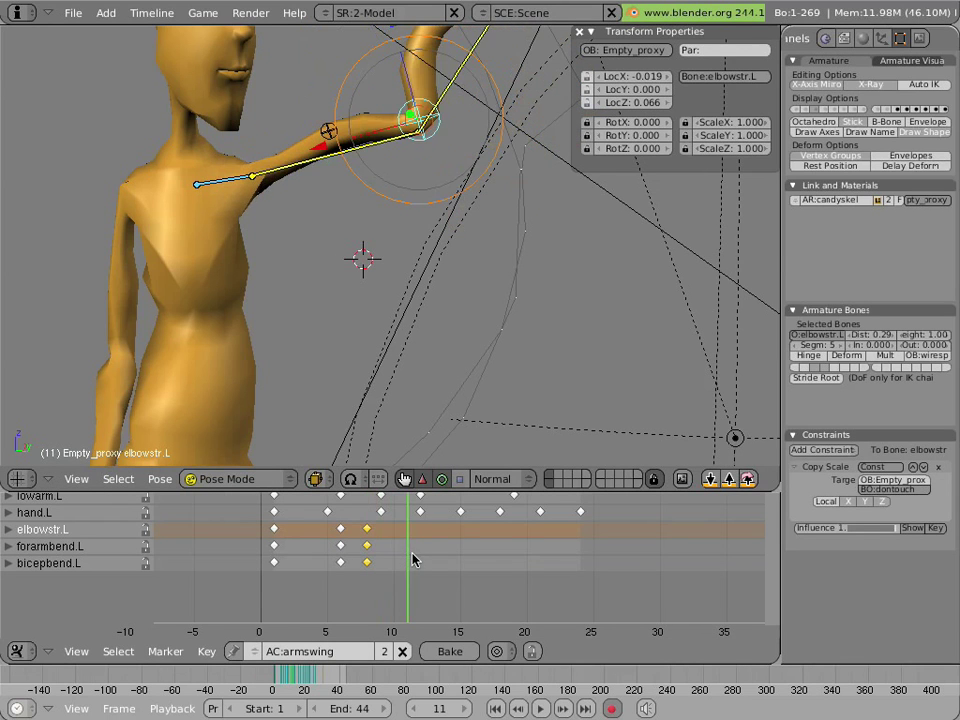
click(421, 558)
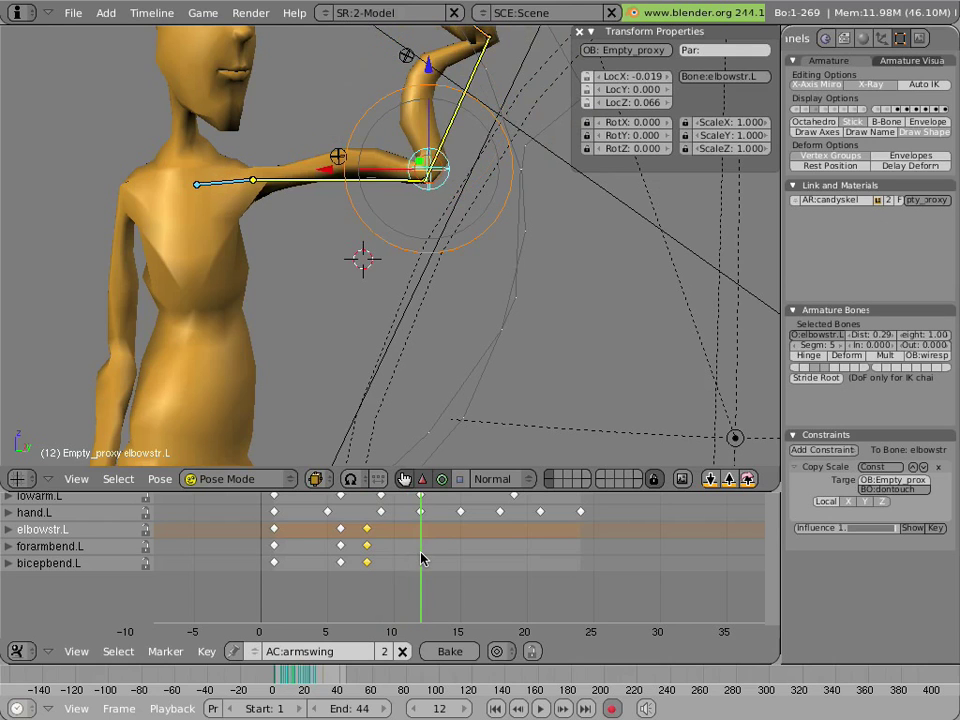
right_click(339, 157)
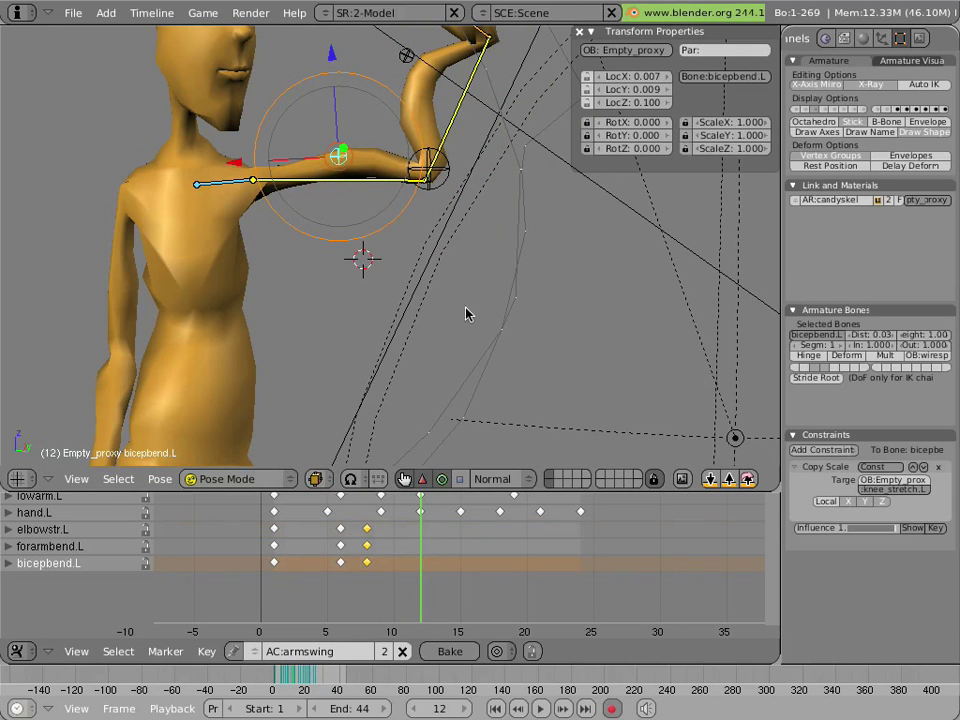
key(g)
click(464, 351)
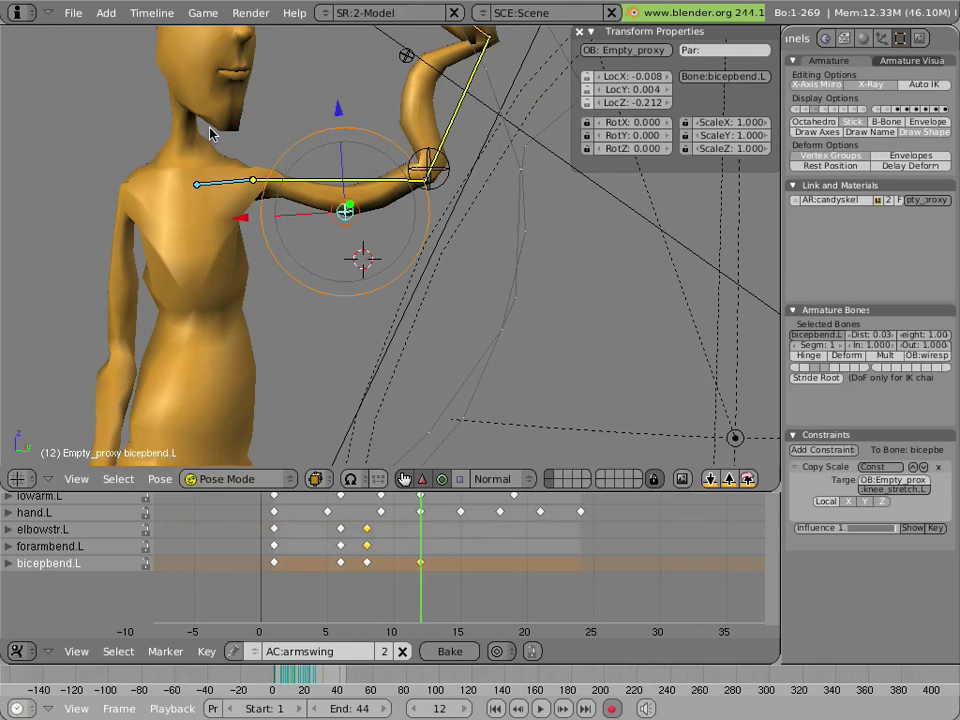
On frame 12, move forarmbend.L to the outer side of the forearm, about LocX -0.108, LocZ -0.118
right_click(430, 110)
key(g)
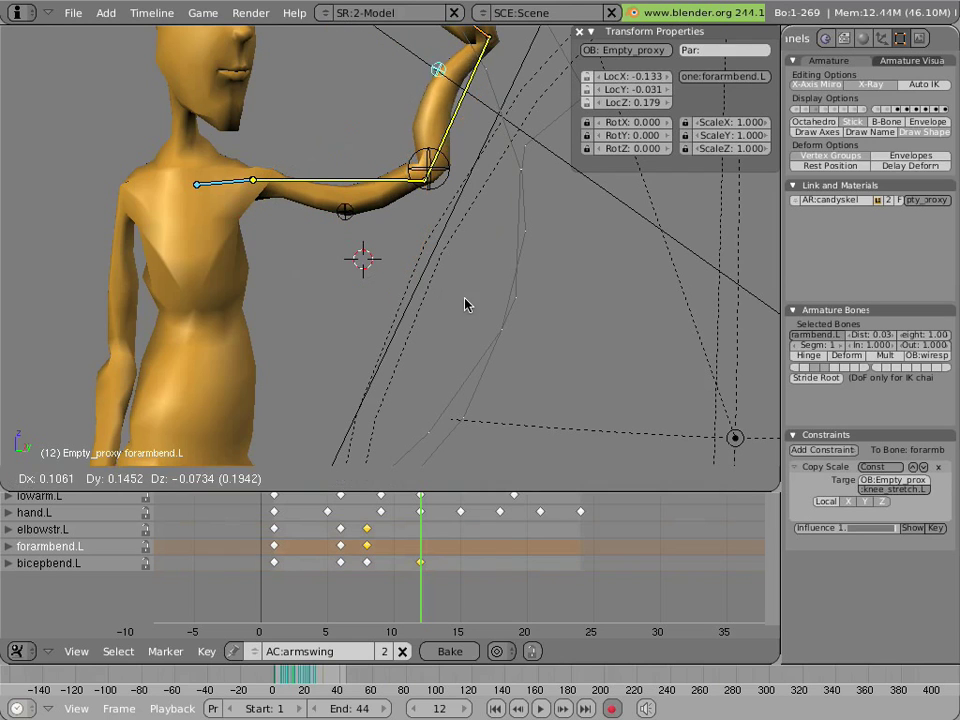
click(521, 311)
key(g)
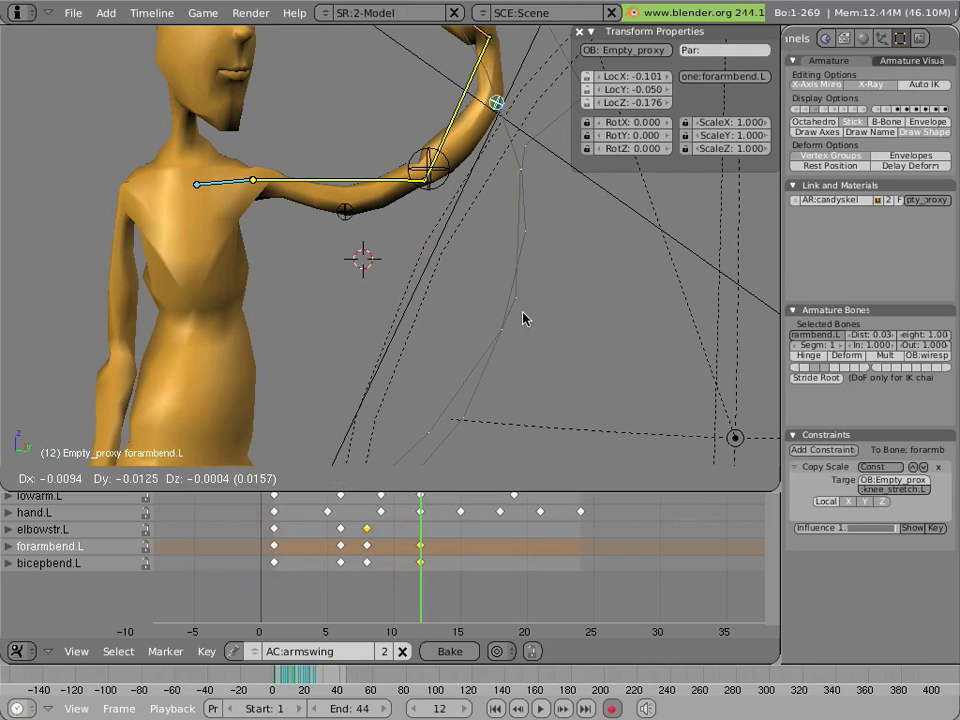
click(515, 314)
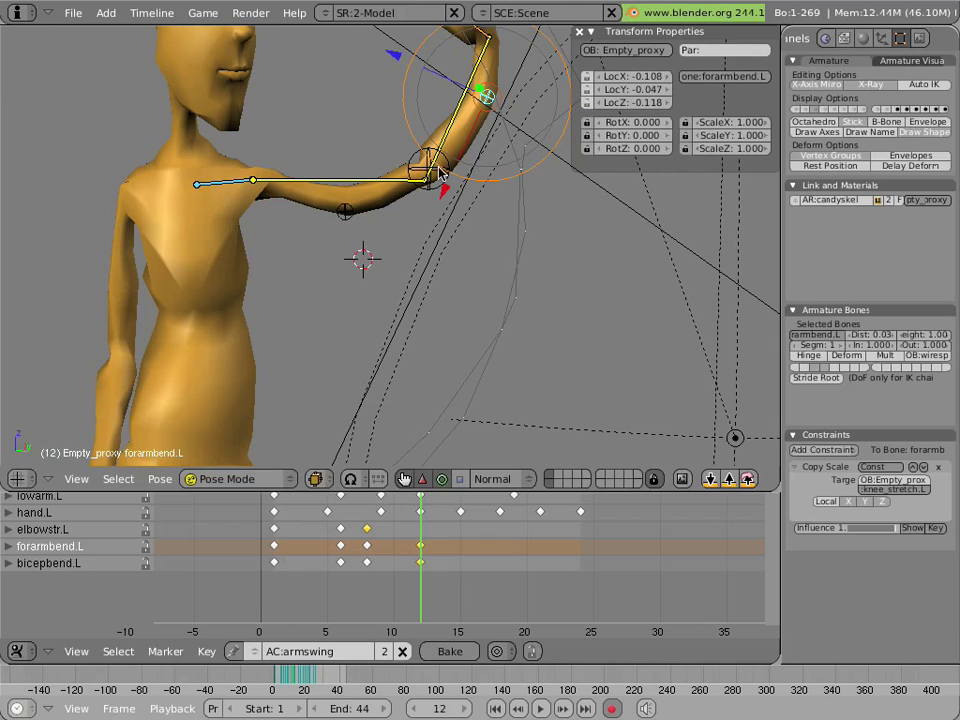
On frame 12, move elbowstr.L to about LocX -0.055, LocZ -0.039 and shift bicepbend.L to about LocX 0.061, LocZ -0.199
right_click(440, 172)
click(407, 301)
key(g)
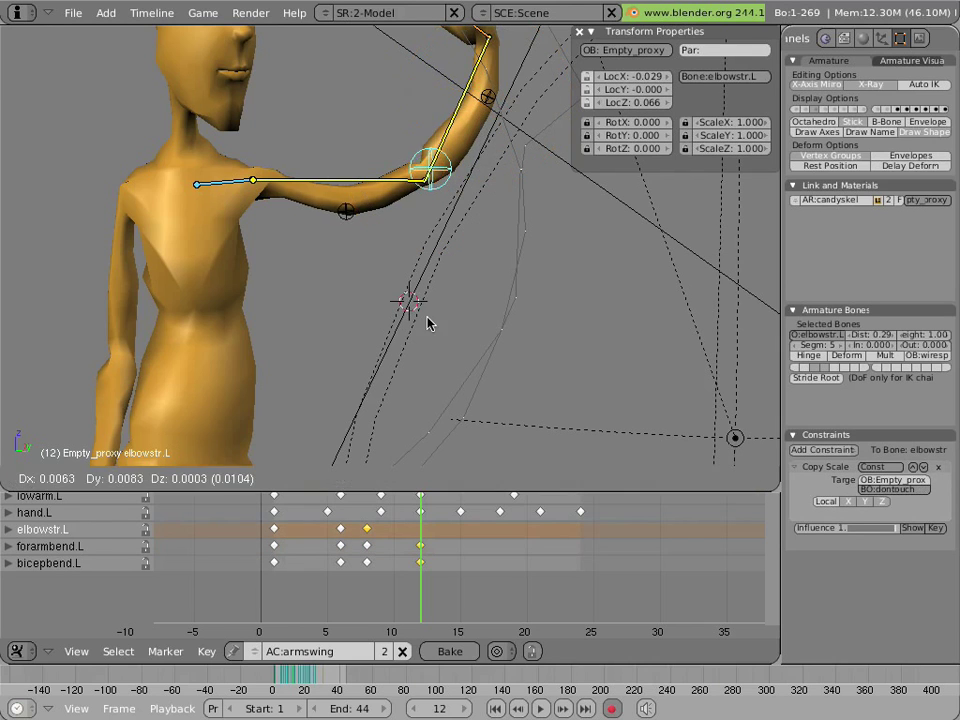
click(412, 303)
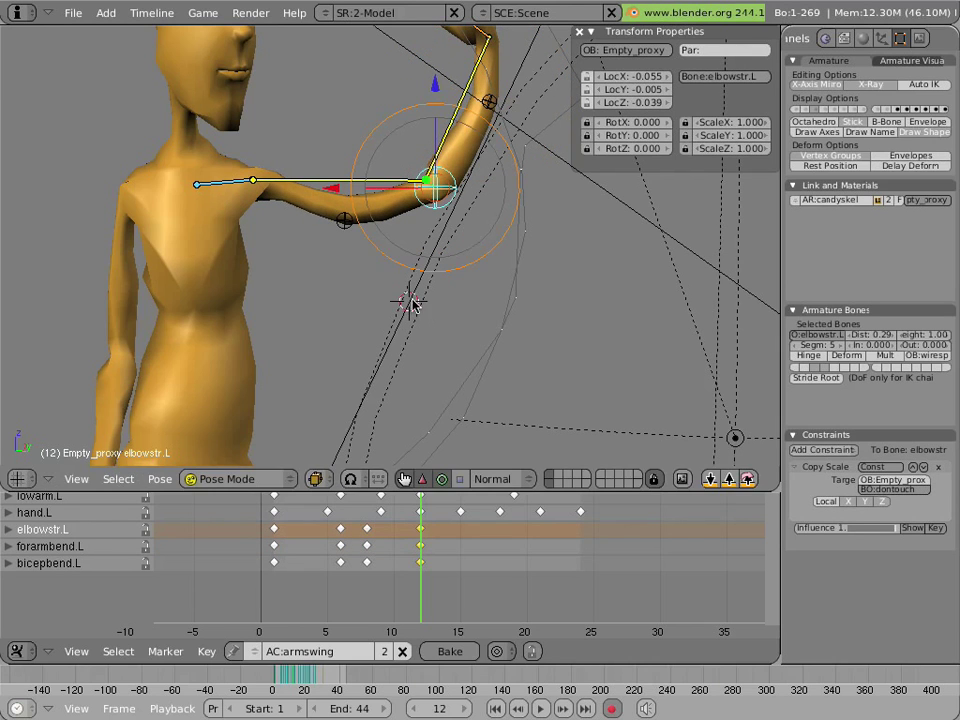
right_click(346, 232)
key(g)
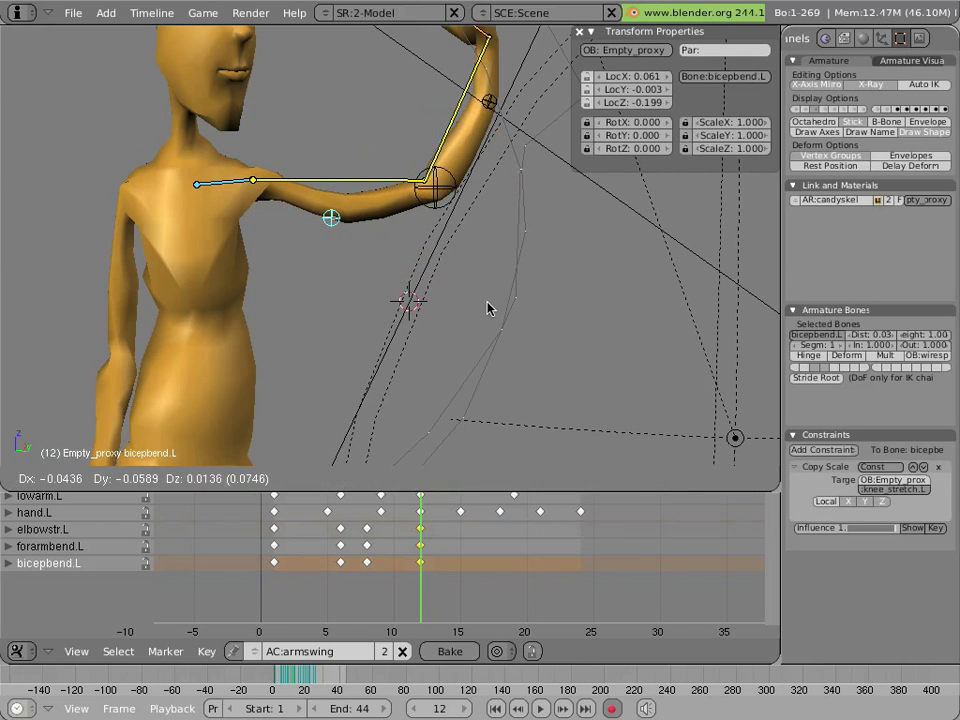
click(489, 306)
Scrub through the bent arm swing and stop on frame 10 to examine the in-between arm shape
scroll(481, 304, down, 2)
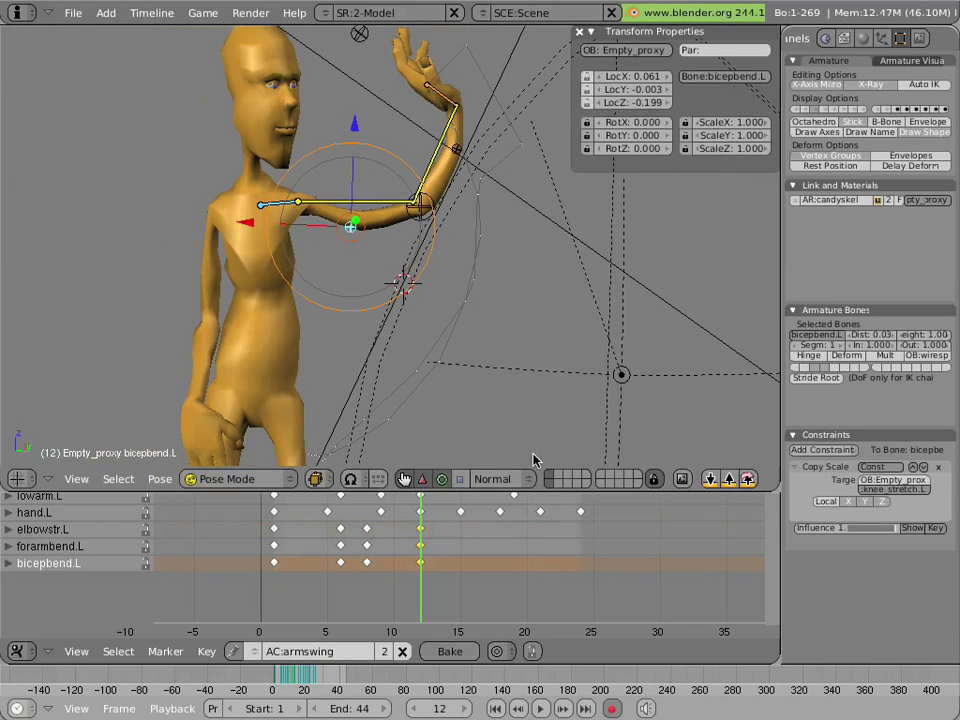
drag(419, 592, 397, 588)
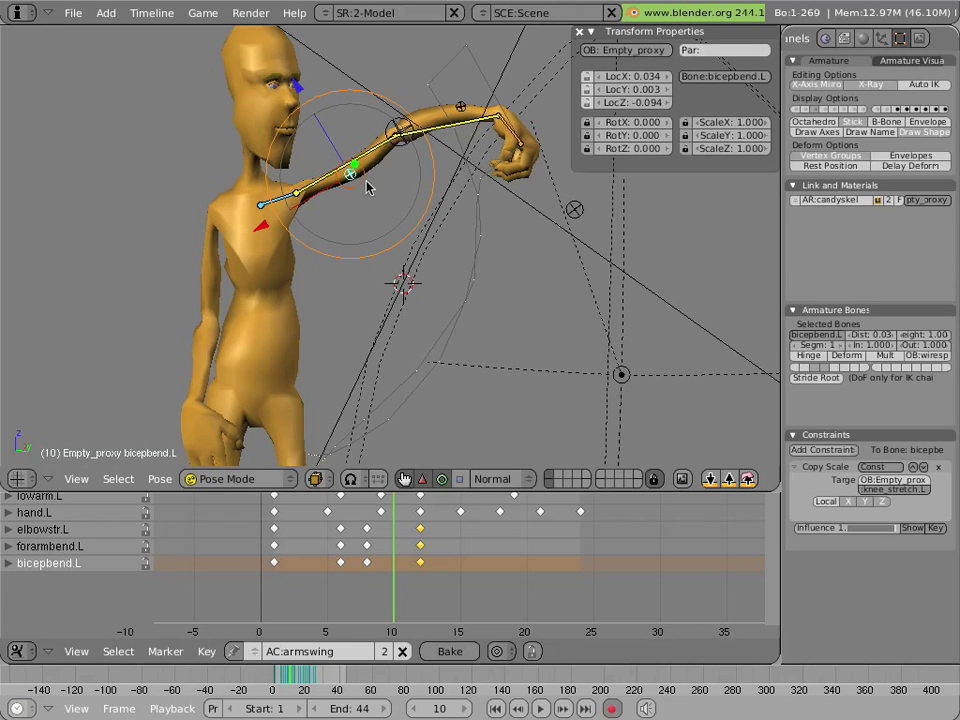
click(497, 230)
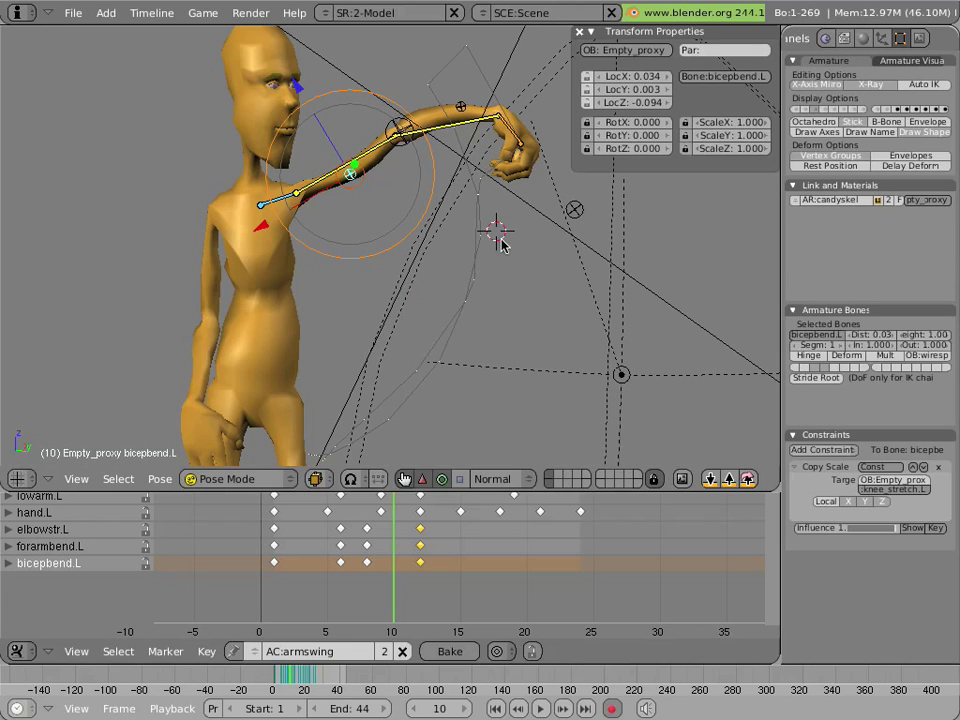
On frame 10, move bicepbend.L to about LocX 0.042, LocZ -0.154 and raise forarmbend.L above the forearm to about LocZ 0.23
key(g)
click(455, 118)
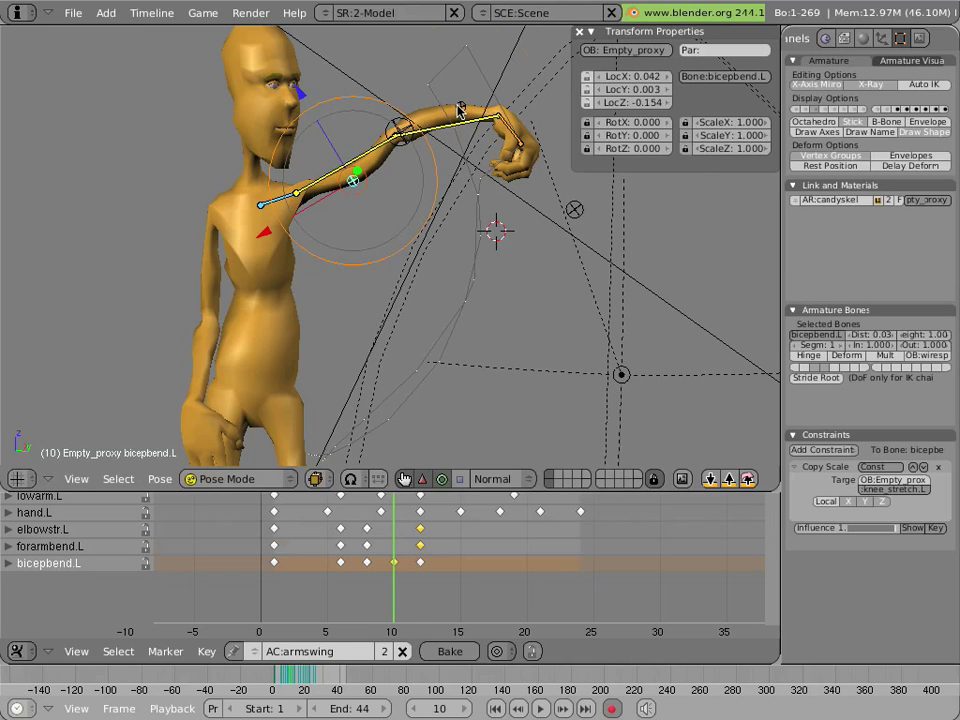
right_click(459, 110)
key(g)
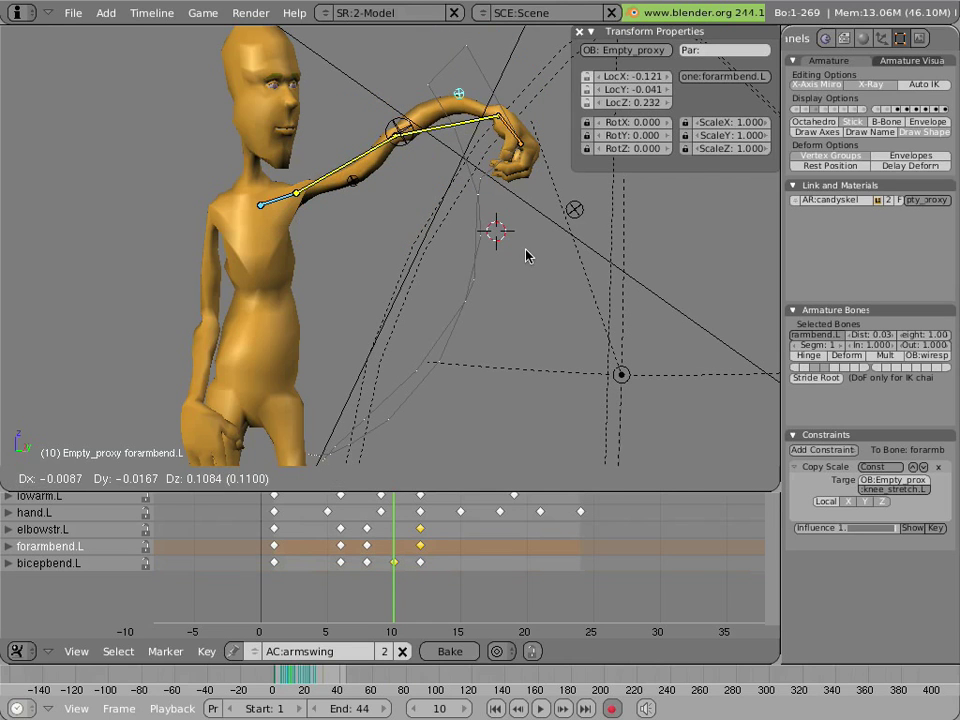
click(483, 230)
On frame 10, nudge elbowstr.L slightly toward the elbow joint, to about LocX -0.034, LocZ 0.017
right_click(393, 129)
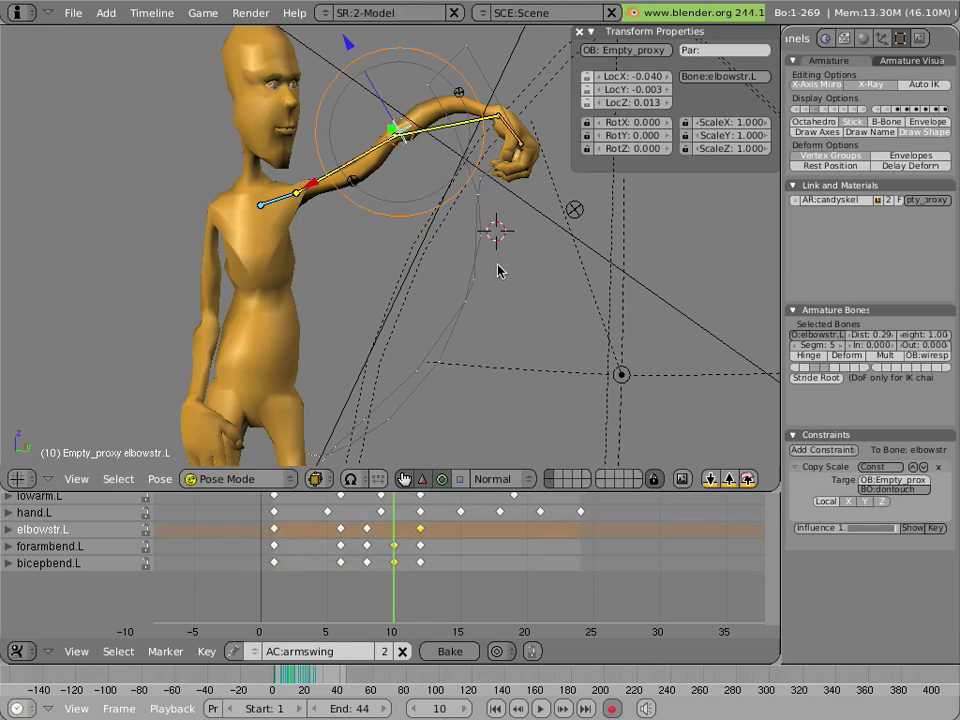
key(g)
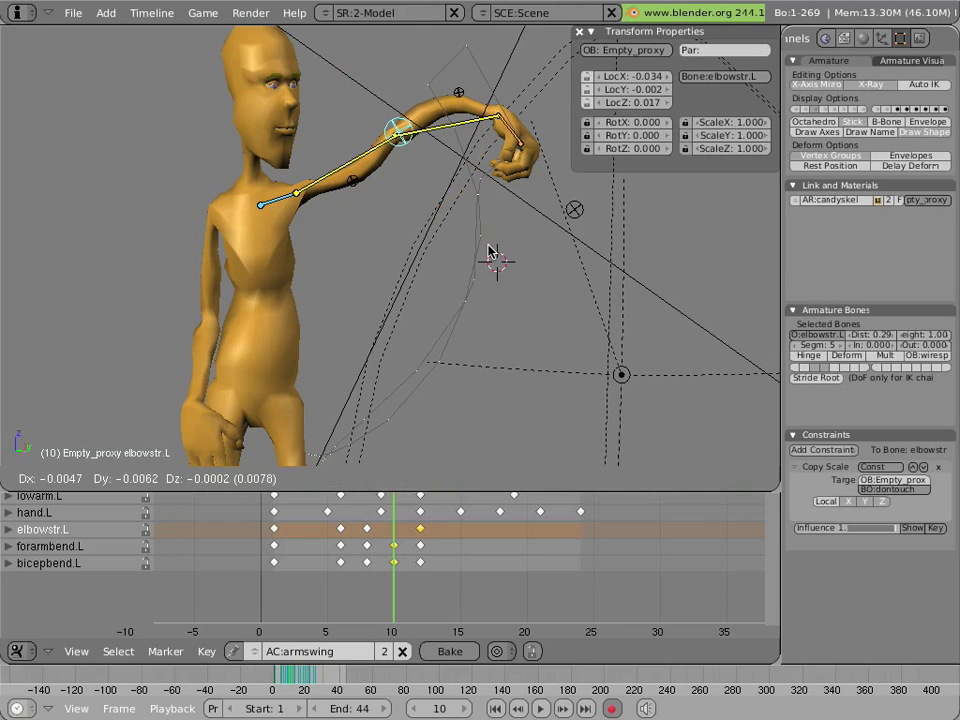
click(492, 259)
Go to frame 15 and push bicepbend.L further out behind the upper arm, to about LocX 0.052, LocZ -0.254
drag(415, 576, 465, 584)
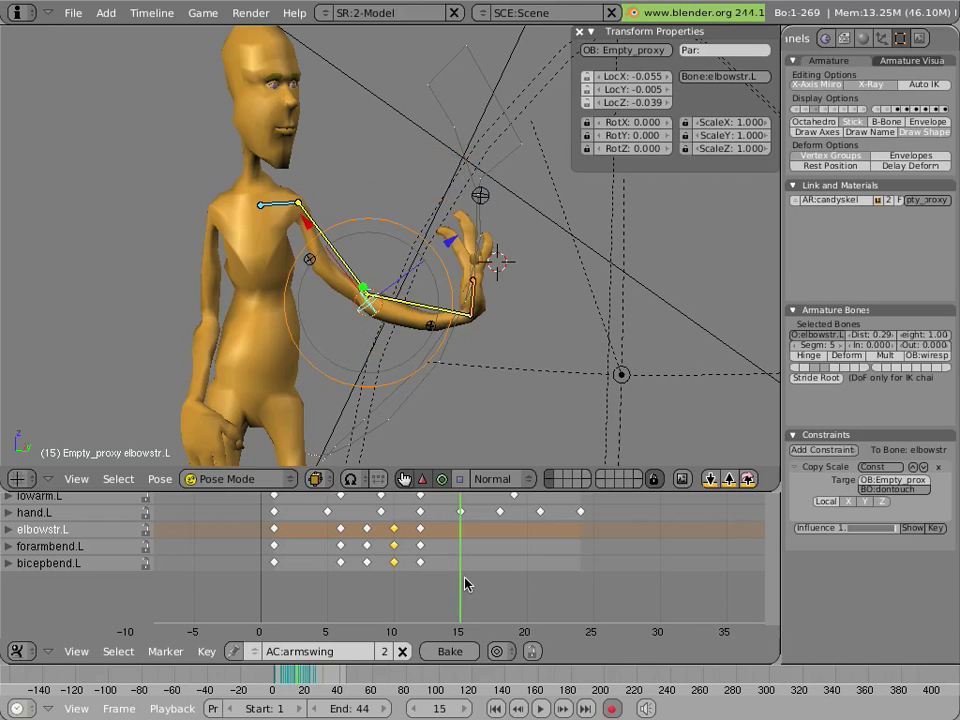
right_click(318, 261)
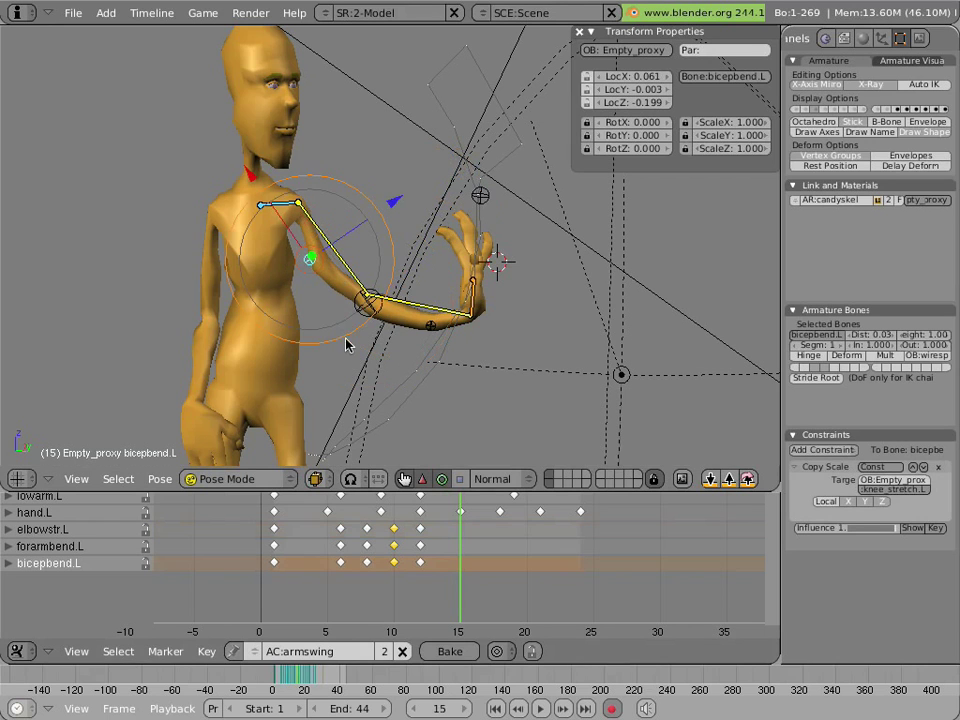
key(g)
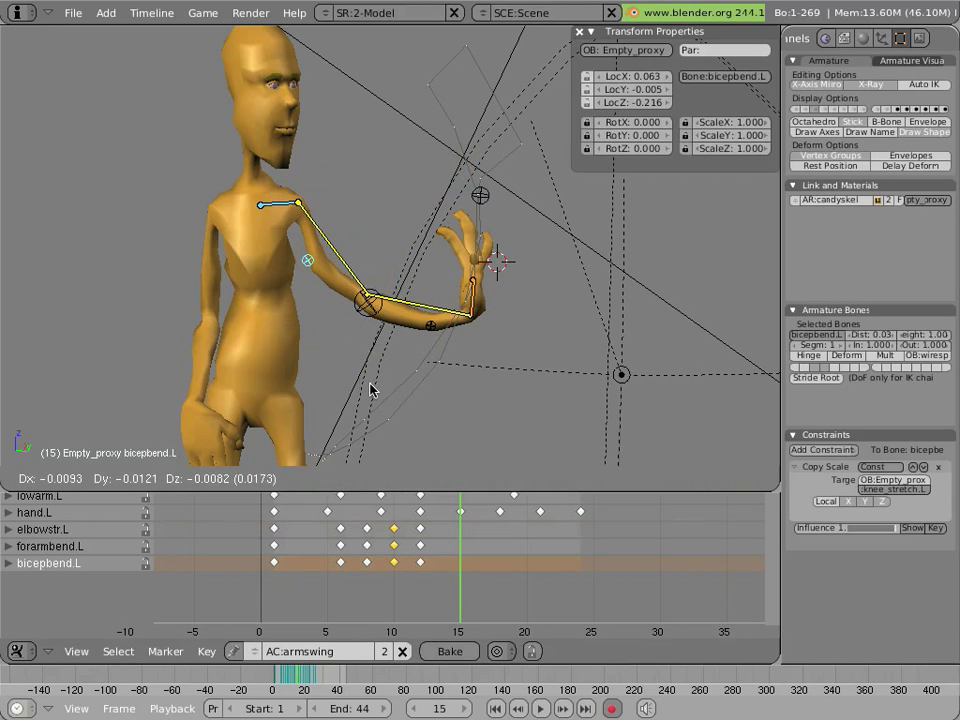
click(368, 393)
On frame 15, shift elbowstr.L slightly outward from the elbow and readjust bicepbend.L to about LocX 0.039, LocZ -0.216
right_click(364, 318)
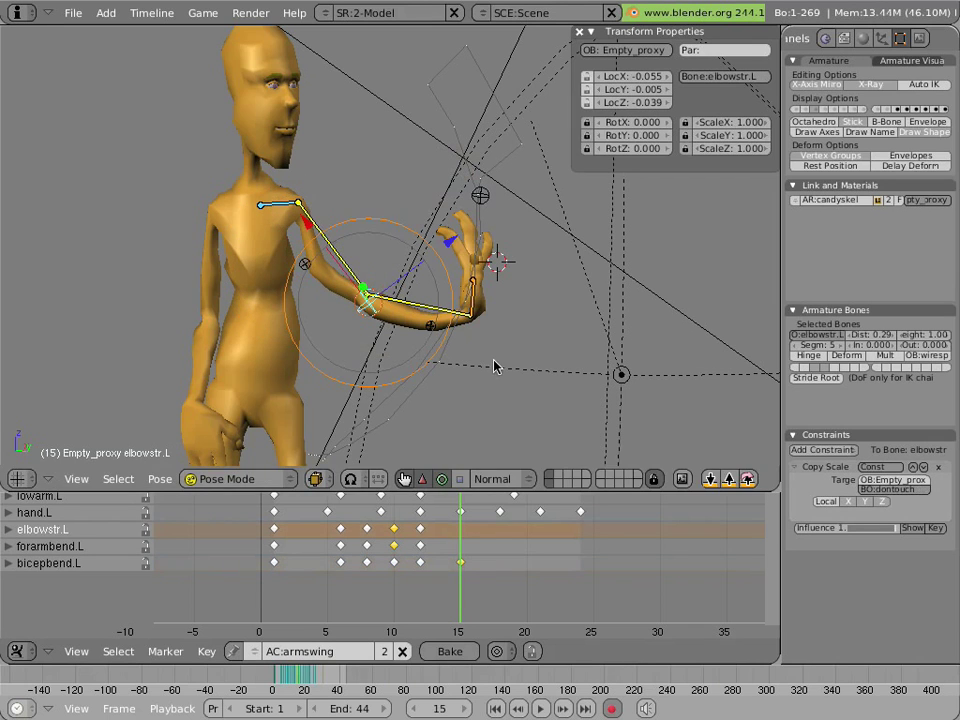
key(g)
click(458, 345)
right_click(310, 265)
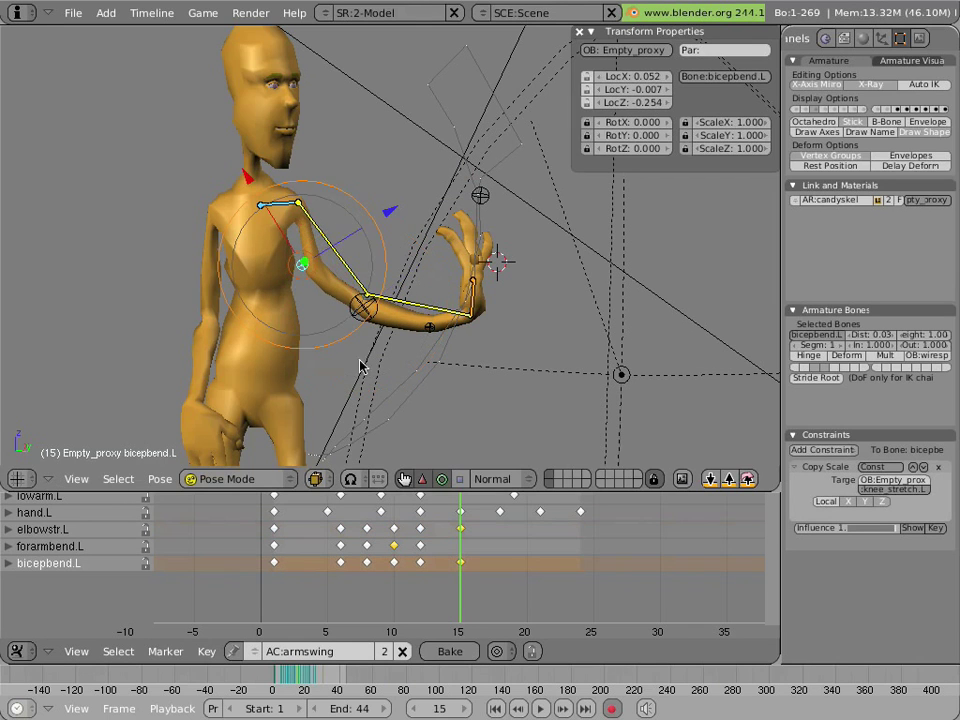
key(g)
click(393, 389)
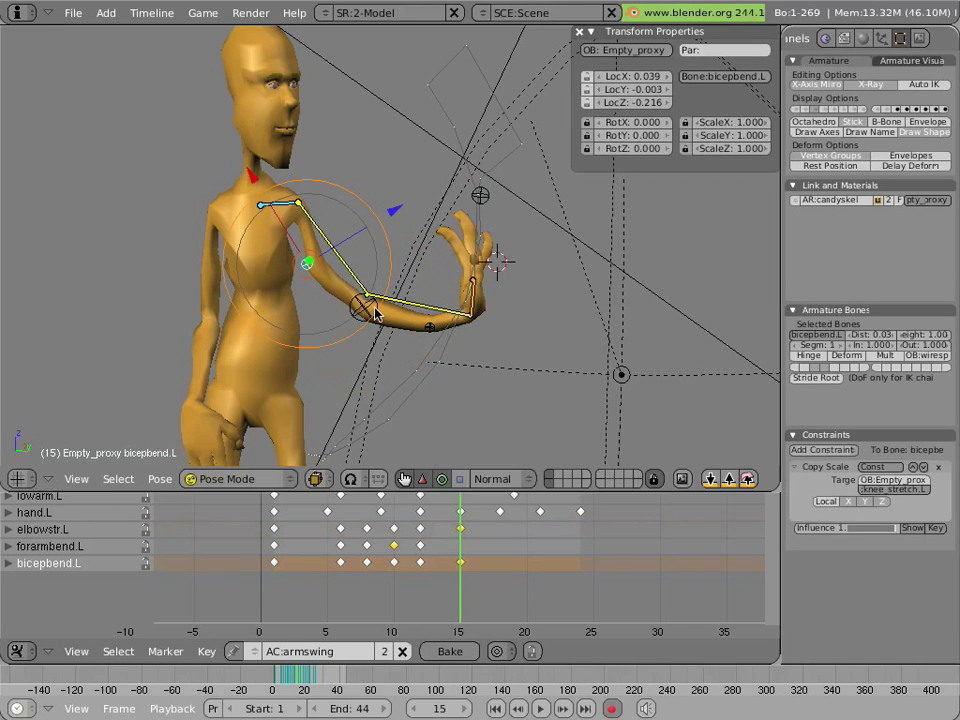
On frame 15, lower forarmbend.L beneath the forearm to about LocX -0.064, LocZ -0.247 to deepen its curve
right_click(420, 332)
key(g)
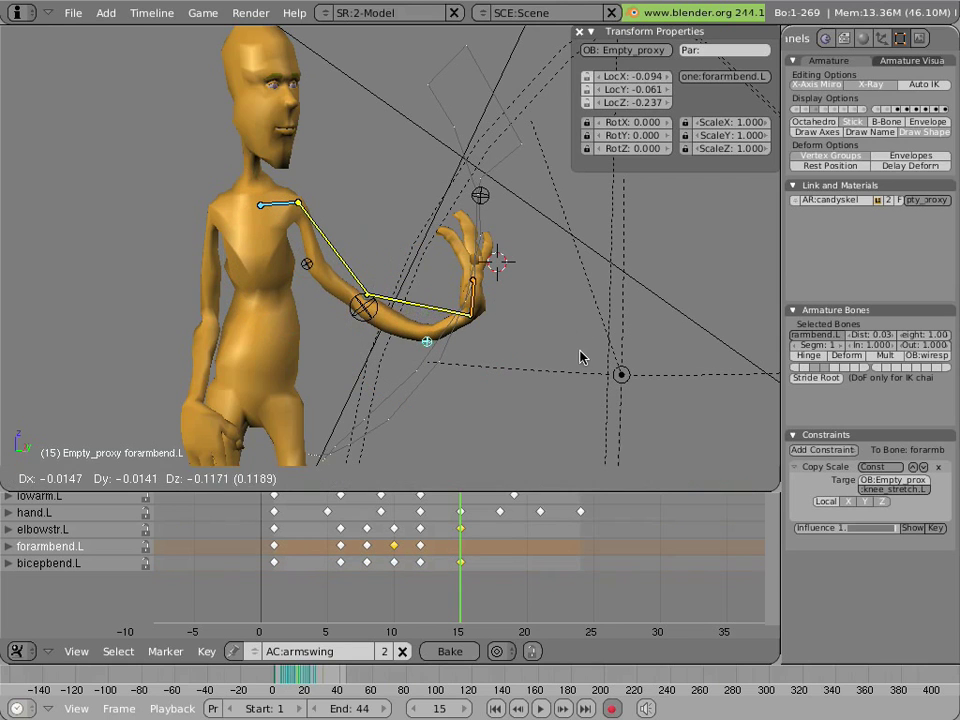
click(556, 347)
key(g)
click(503, 327)
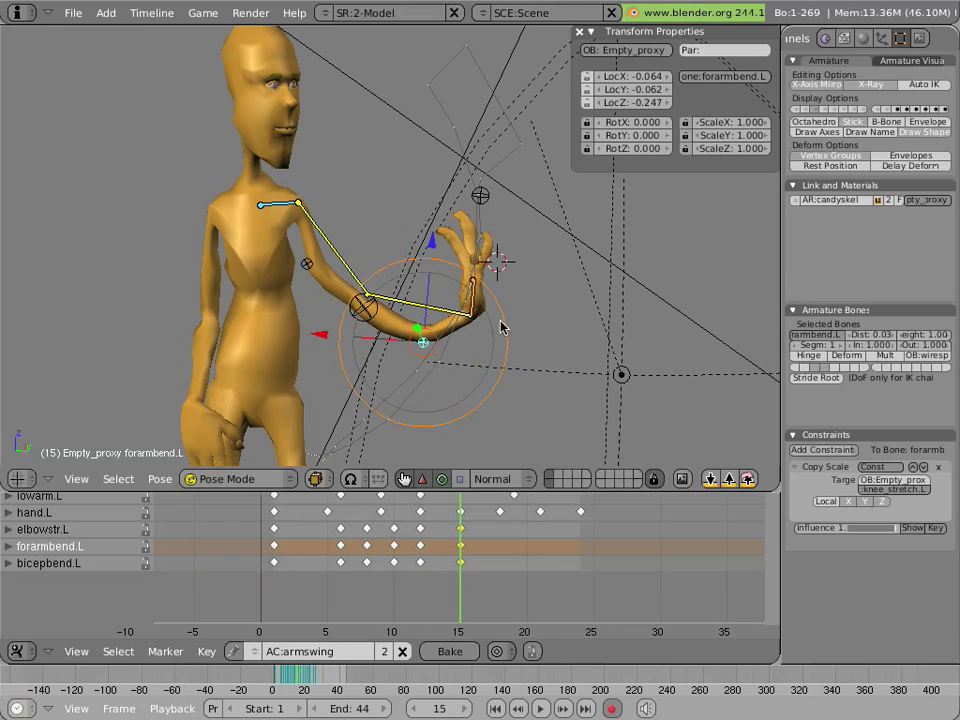
Go to frame 17 and bring bicepbend.L back onto the upper arm, to about LocX 0.025, LocZ 0.031
click(490, 543)
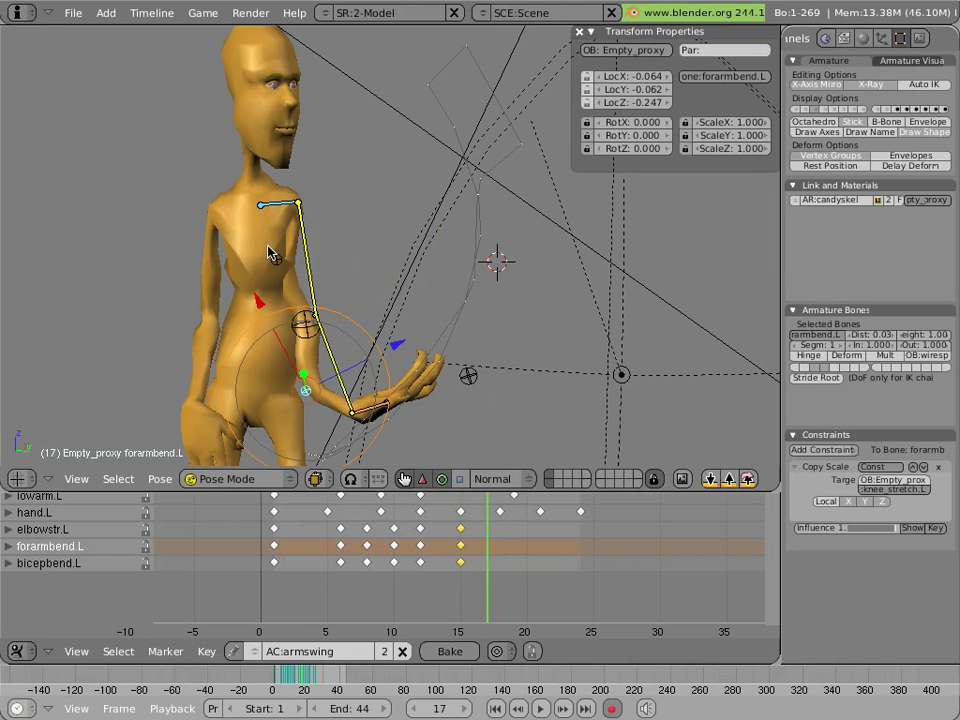
right_click(274, 256)
key(g)
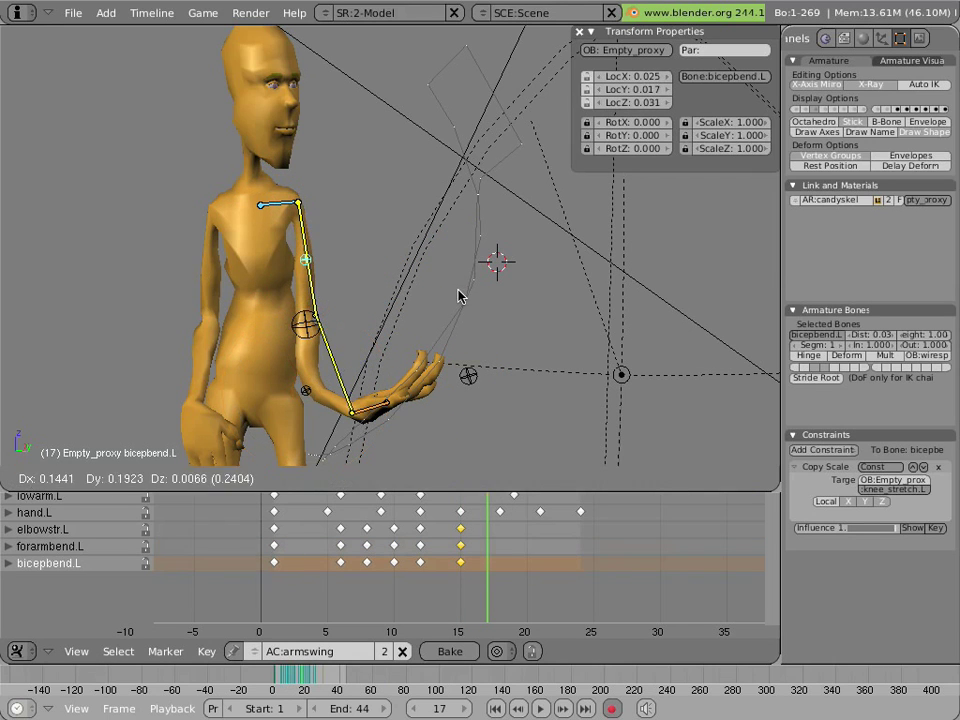
click(344, 301)
On frame 17, move elbowstr.L back toward the elbow joint and reduce the forarmbend.L bend to about LocX -0.043, LocZ -0.140
right_click(303, 326)
key(g)
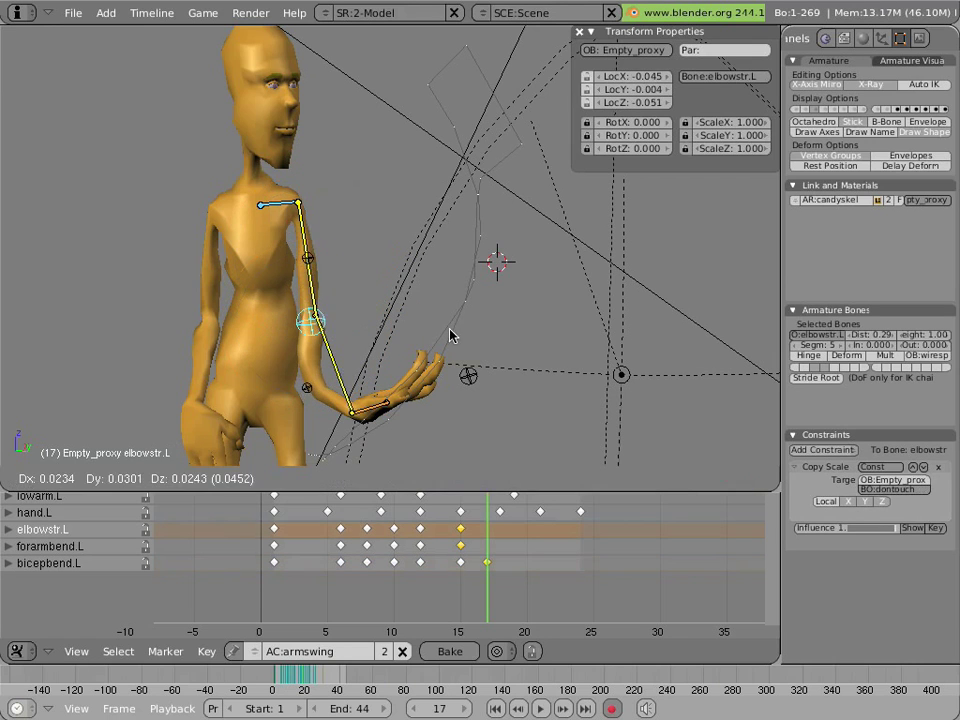
click(309, 393)
right_click(308, 387)
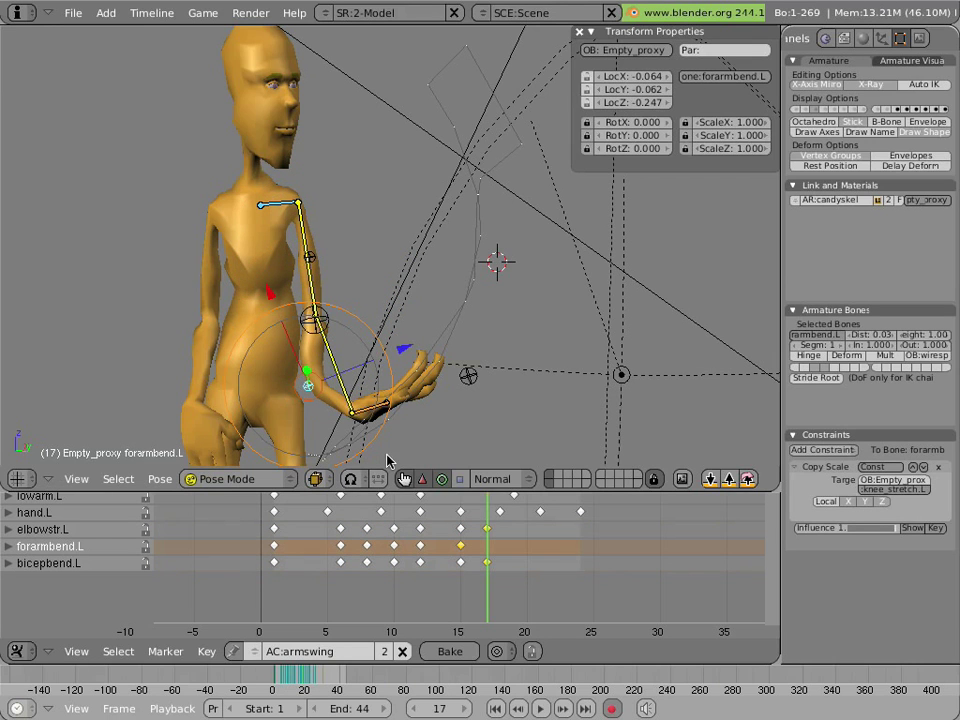
key(g)
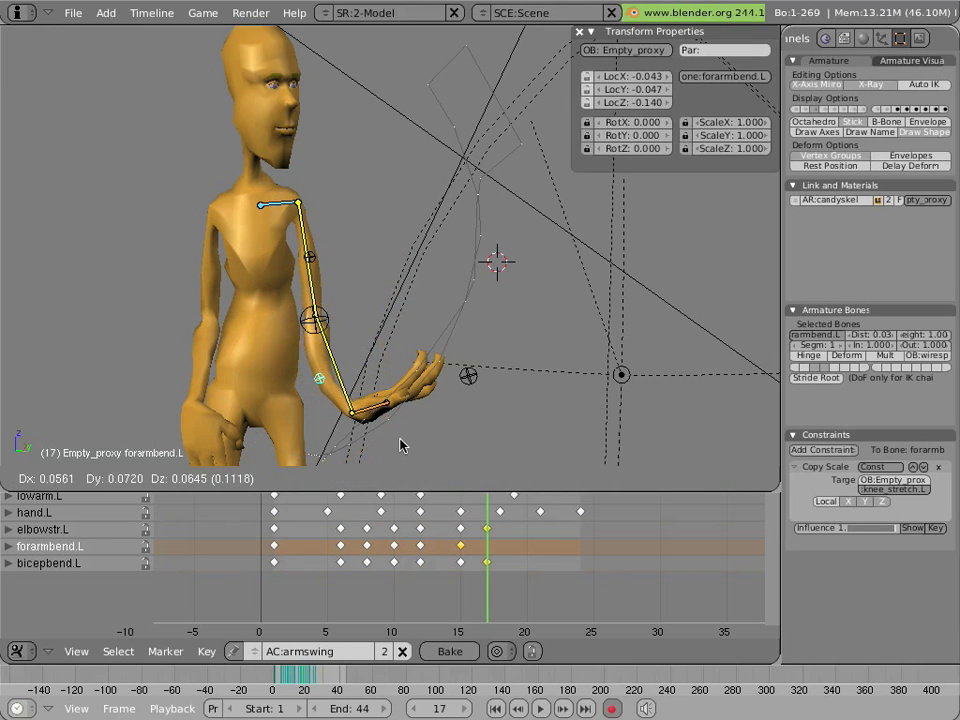
click(403, 467)
On frame 19, clear the location of forarmbend.L, bicepbend.L and elbowstr.L together and insert a keyframe for all three
drag(502, 538, 531, 541)
key(Left)
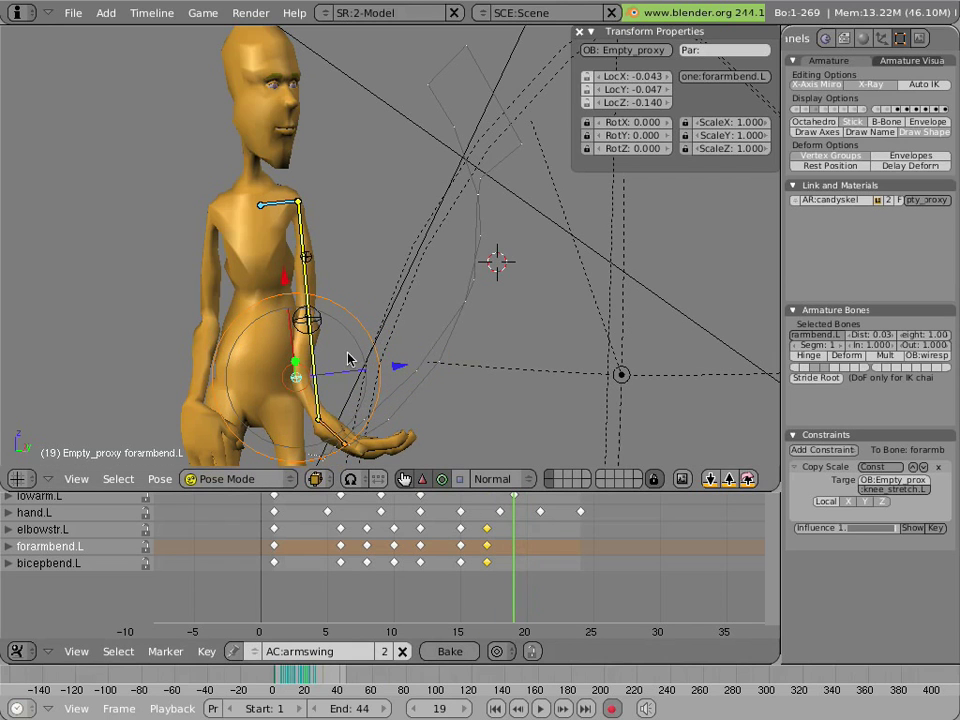
shift+right_click(311, 253)
shift+right_click(318, 263)
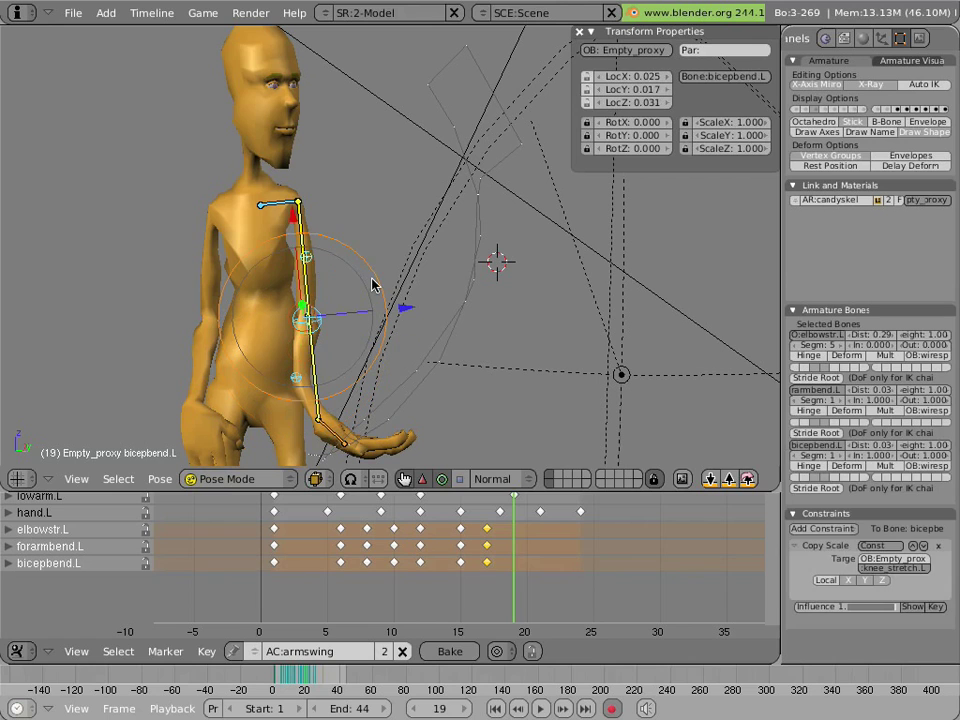
key(alt+g)
click(370, 284)
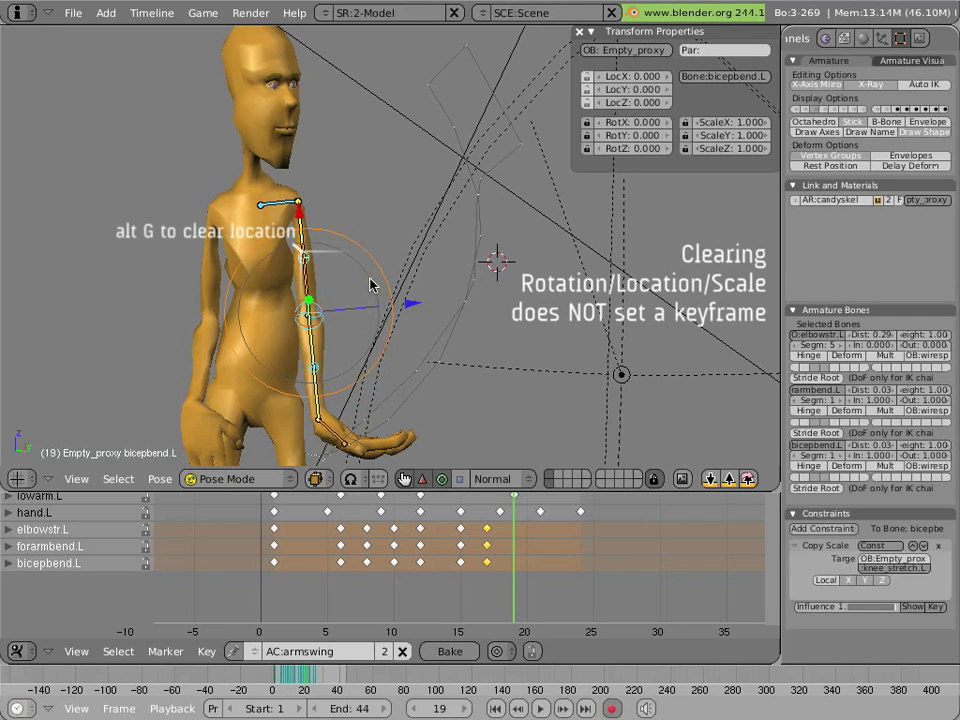
key(i)
click(370, 282)
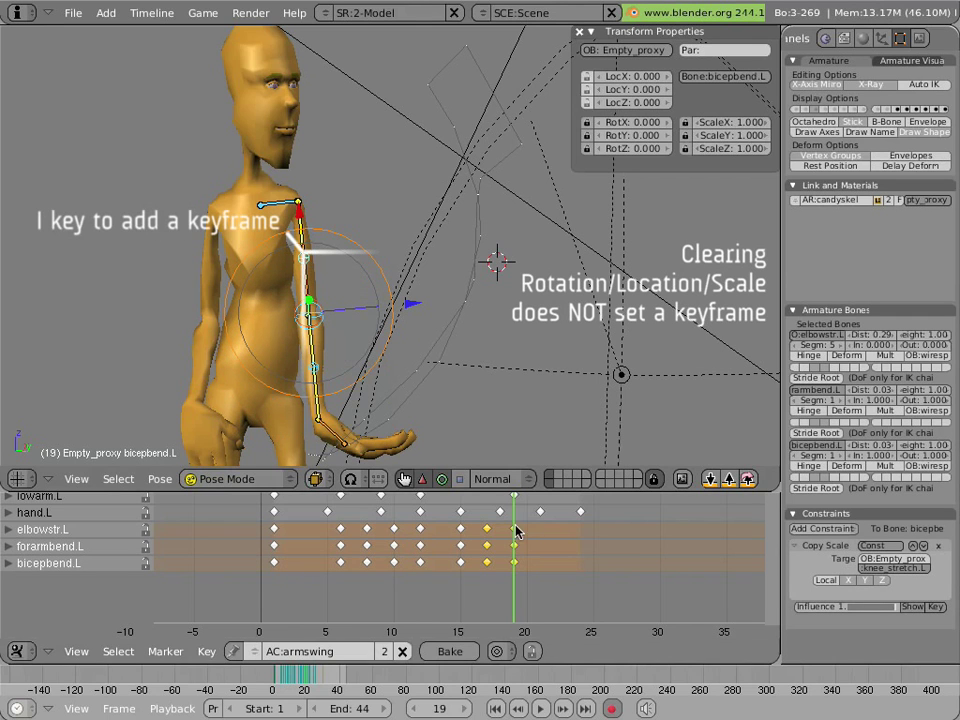
Scrub back through the arm swing and play the animation to check the bends across all keyed frames
drag(517, 529, 462, 491)
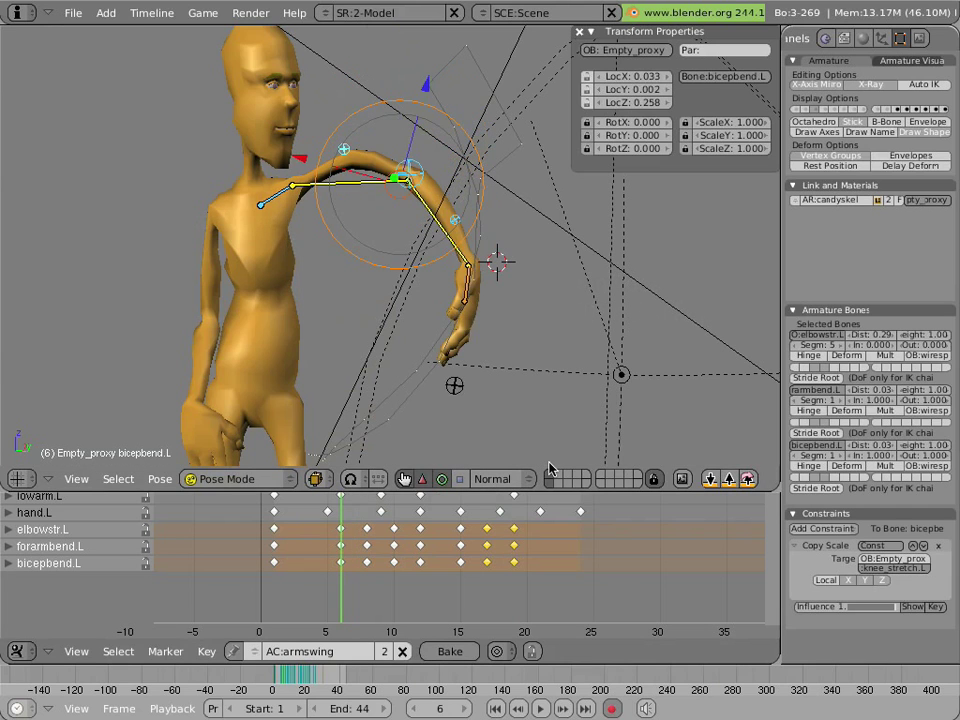
drag(381, 527, 236, 514)
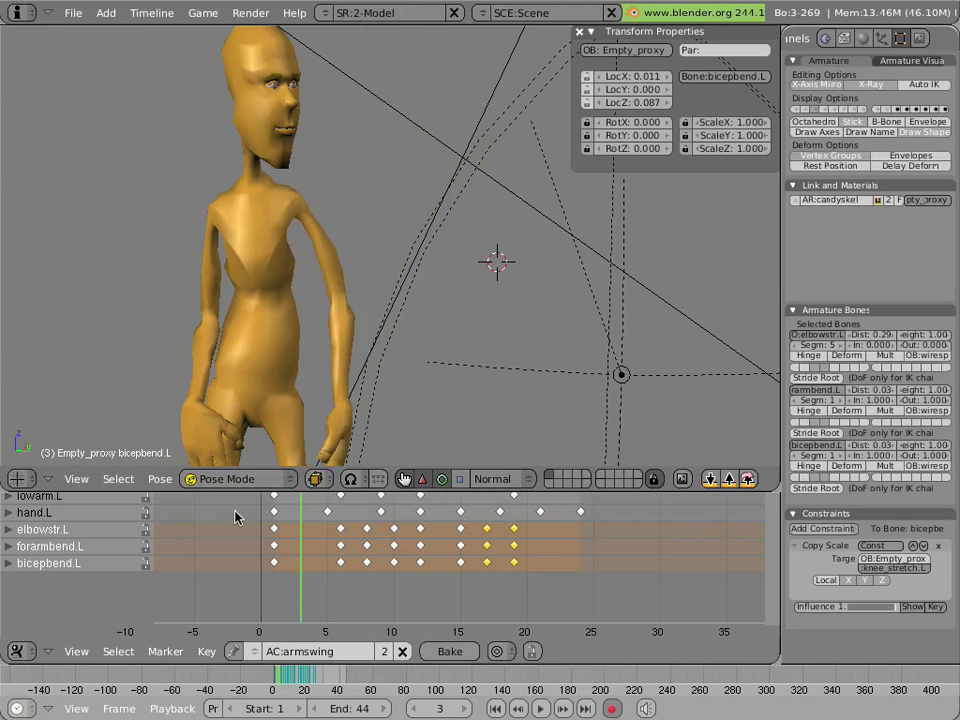
key(alt+a)
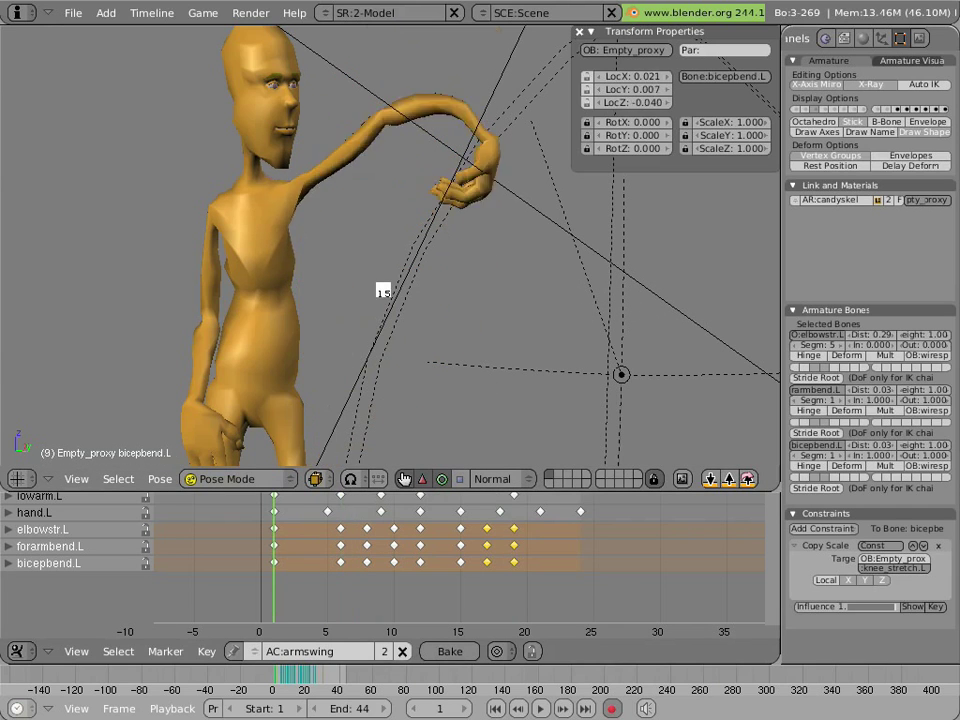
key(Escape)
key(alt+a)
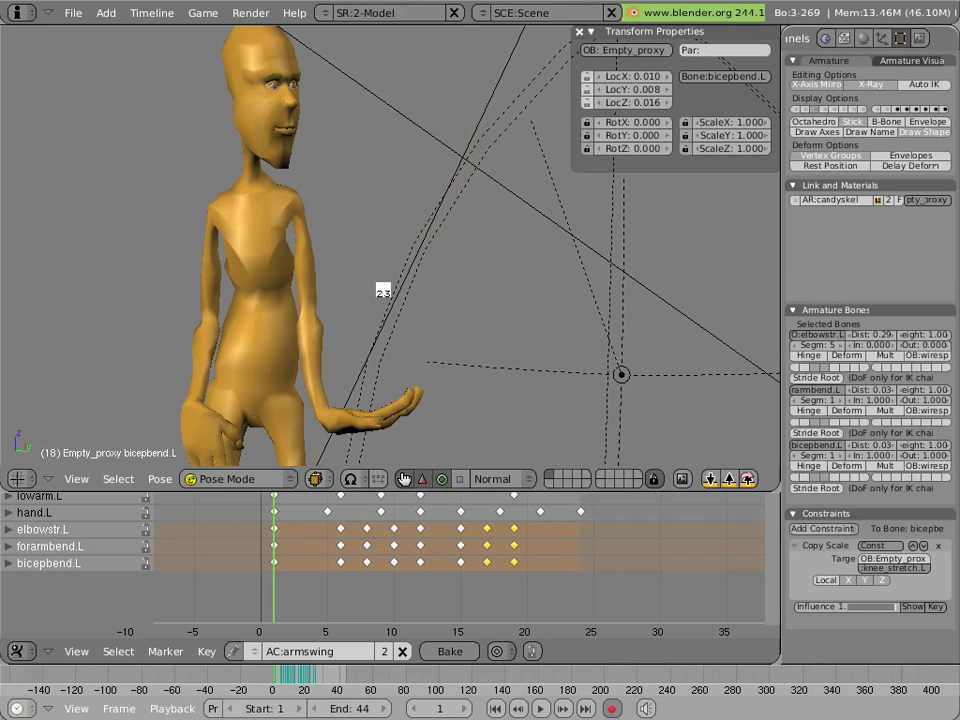
key(Escape)
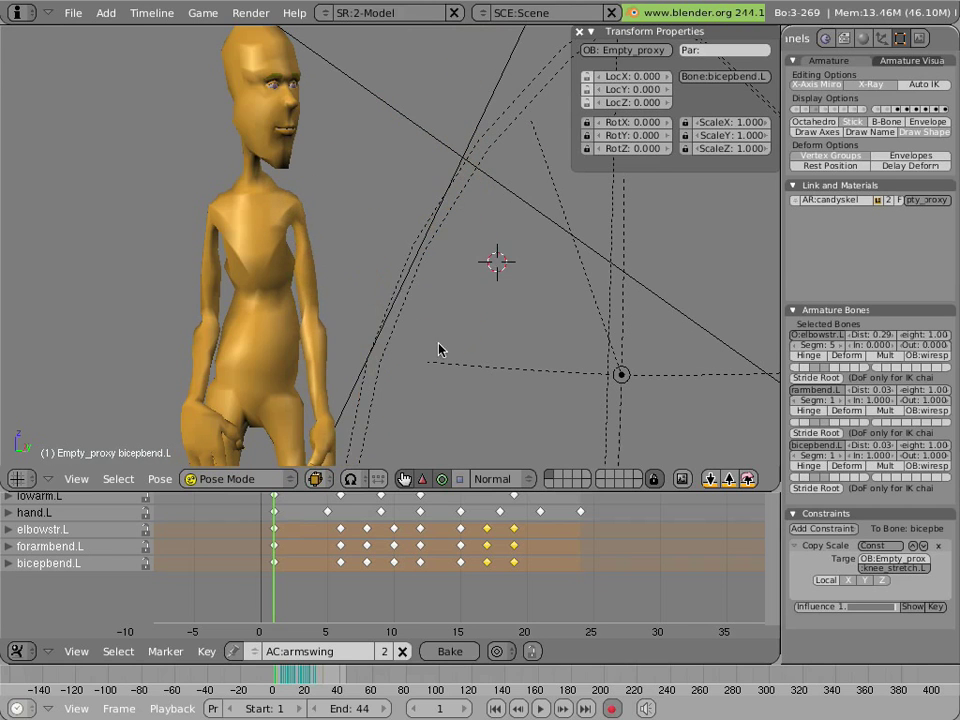
Replay the arm swing several times from a wider view to examine the overall flow of the bending arm
ctrl+middle_drag(439, 347, 410, 292)
key(alt+a)
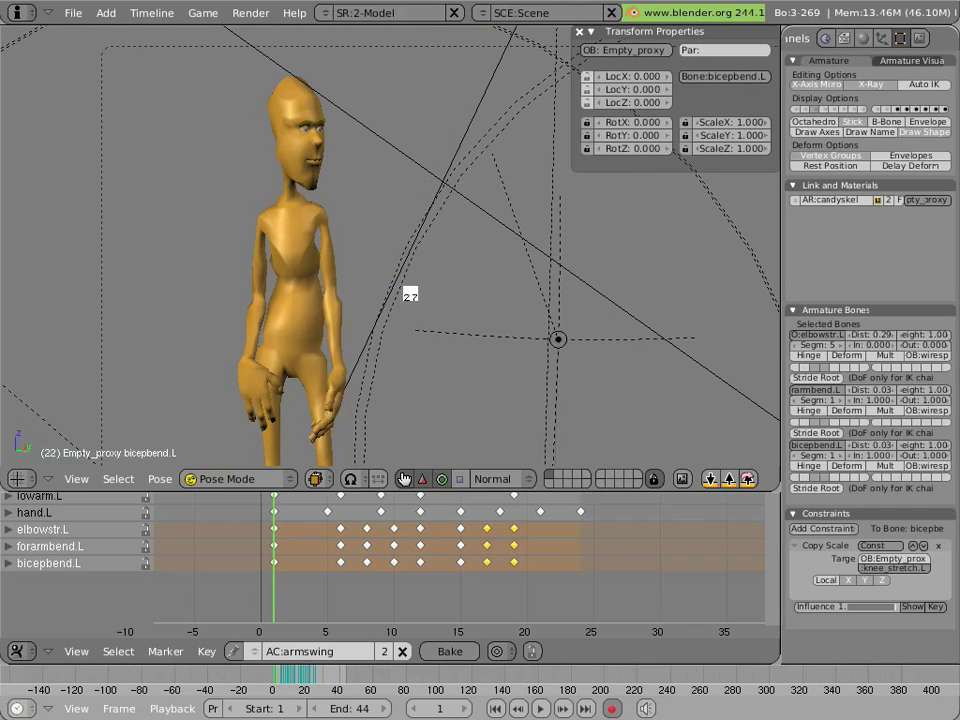
key(Escape)
key(alt+a)
key(Escape)
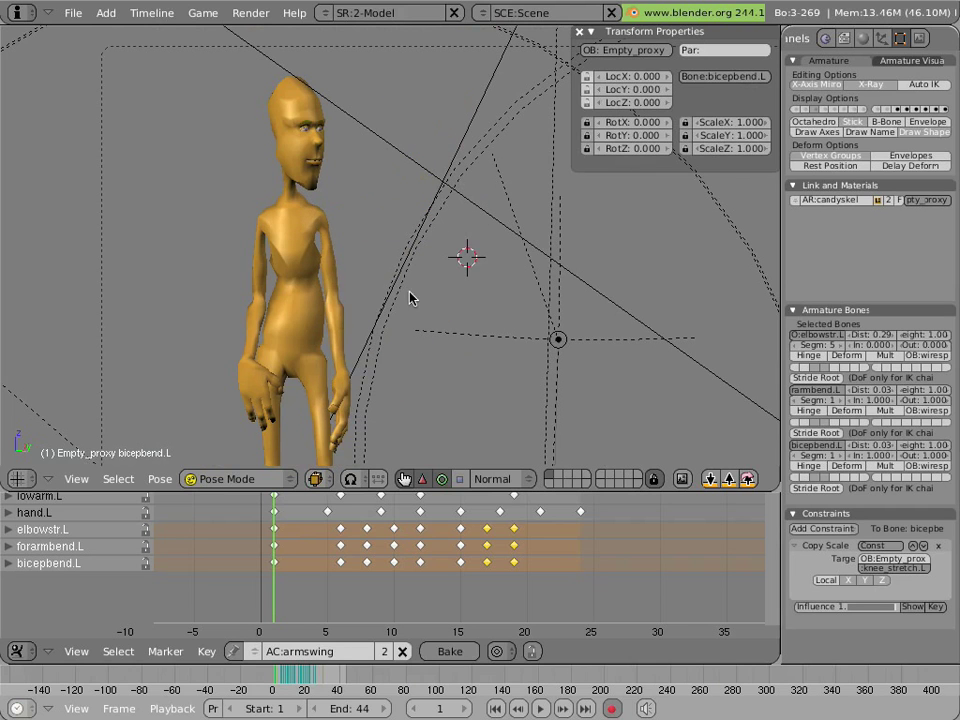
key(alt+a)
key(alt+a)
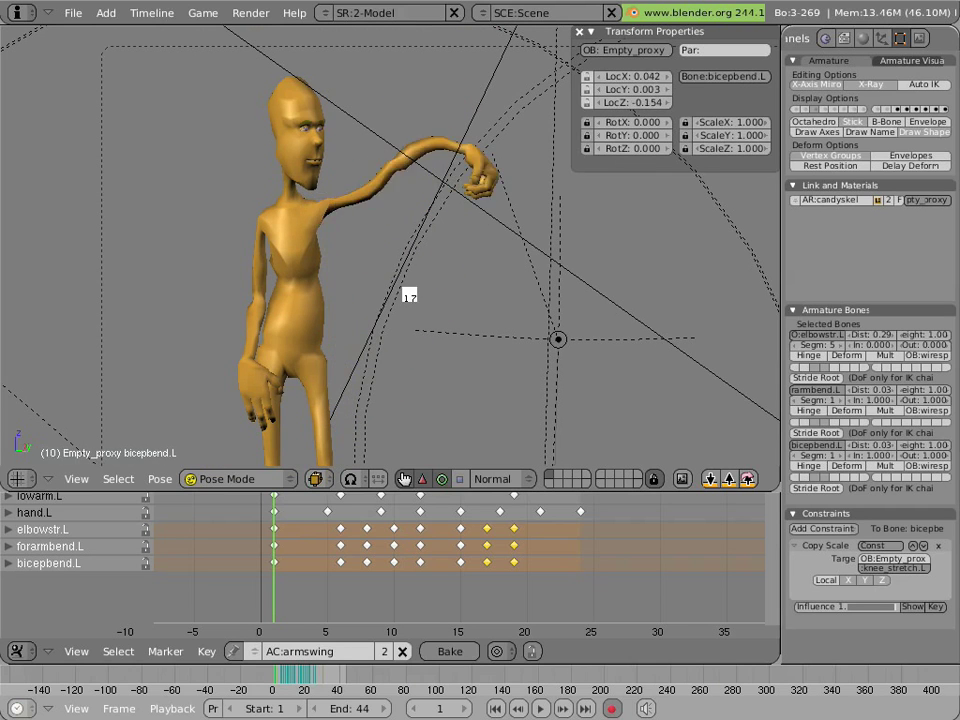
key(Escape)
key(alt+a)
key(Escape)
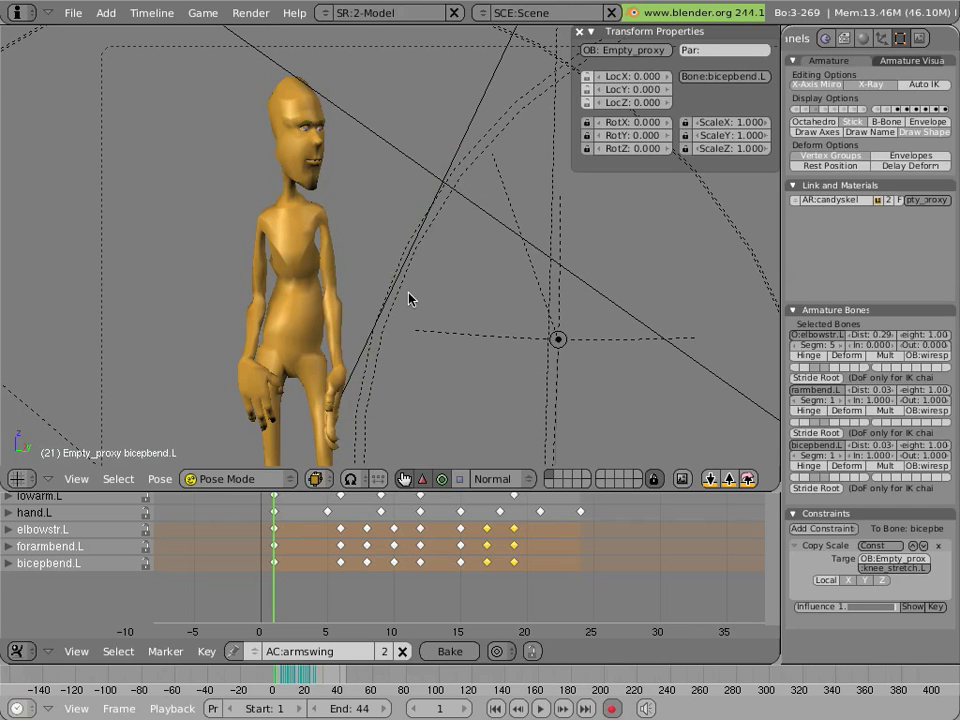
key(alt+a)
key(Escape)
key(alt+a)
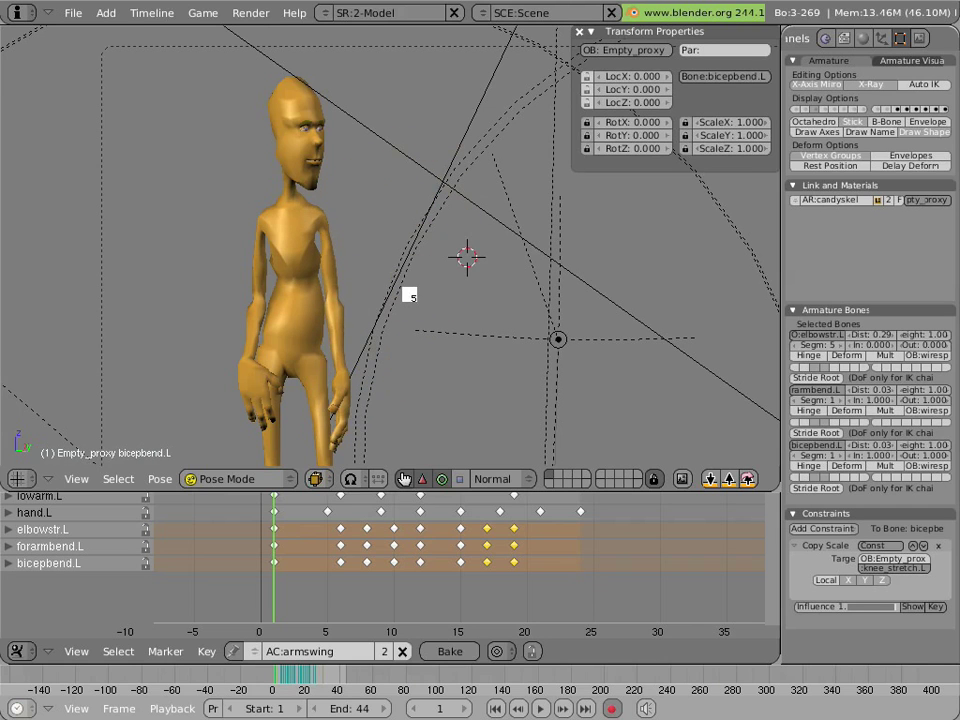
key(Escape)
key(alt+a)
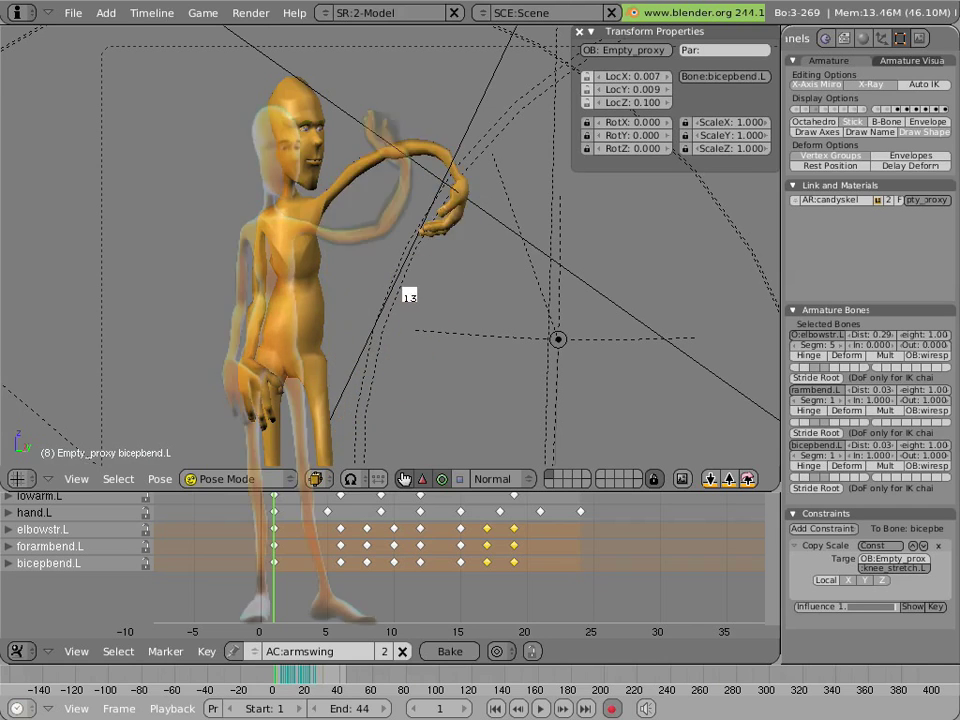